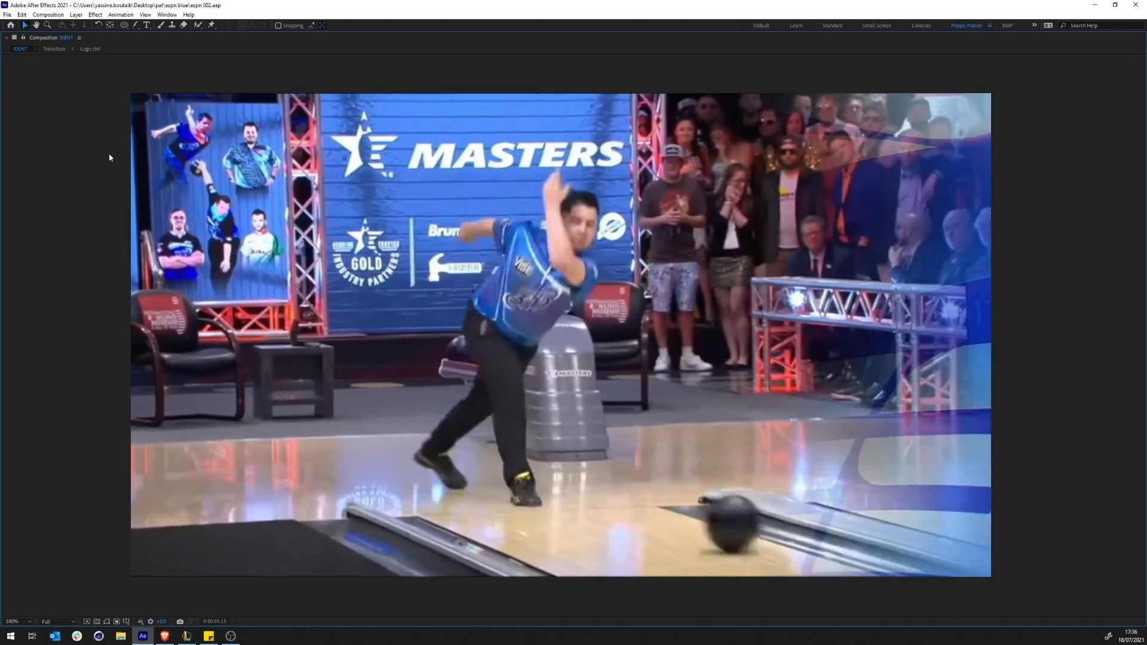
Play the IDENT composition and scrub its timeline to examine the logo transition between the two video clips
{"action": "key", "text": "space"}
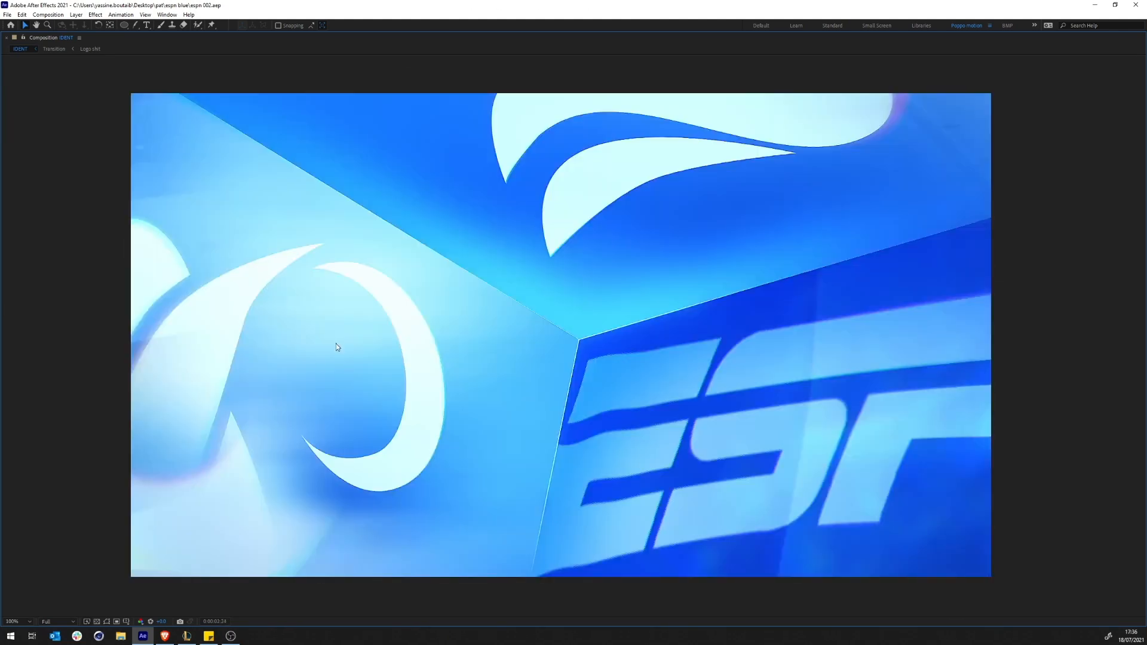
{"action": "key", "text": "grave"}
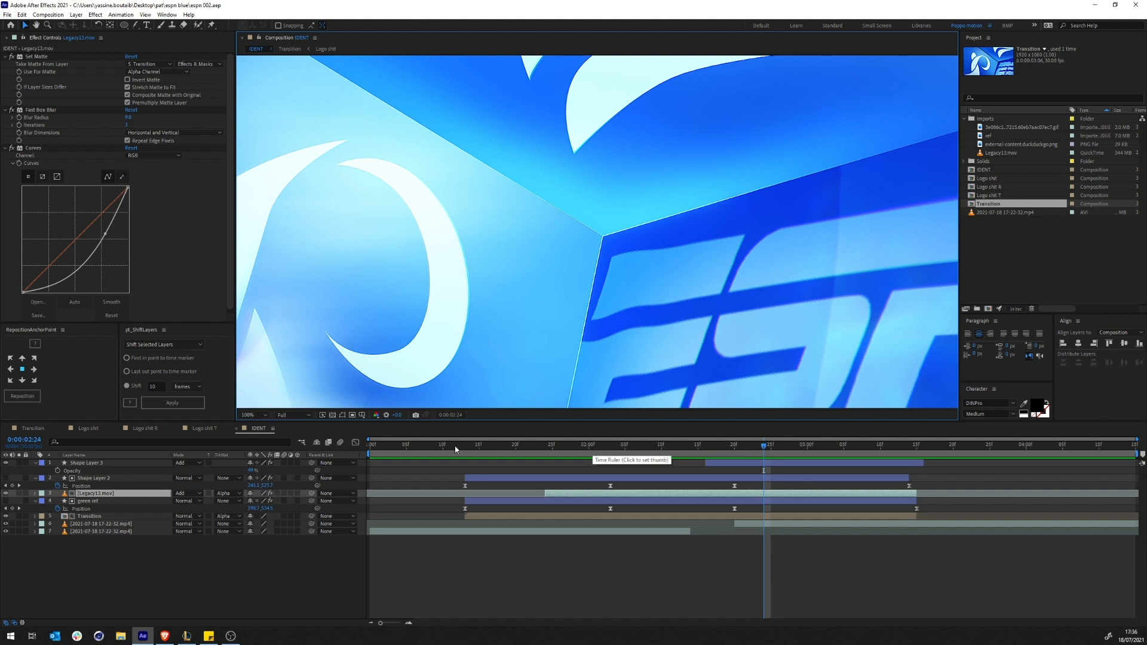
{"action": "left_click", "coordinate": [698, 452]}
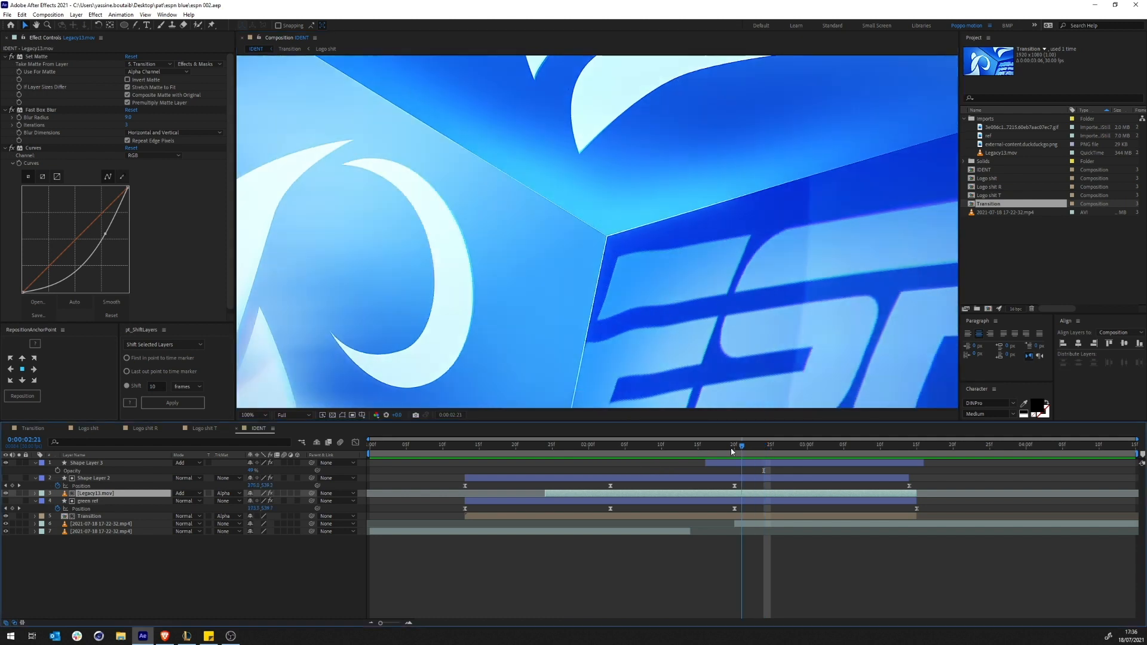
{"action": "left_click", "coordinate": [690, 449]}
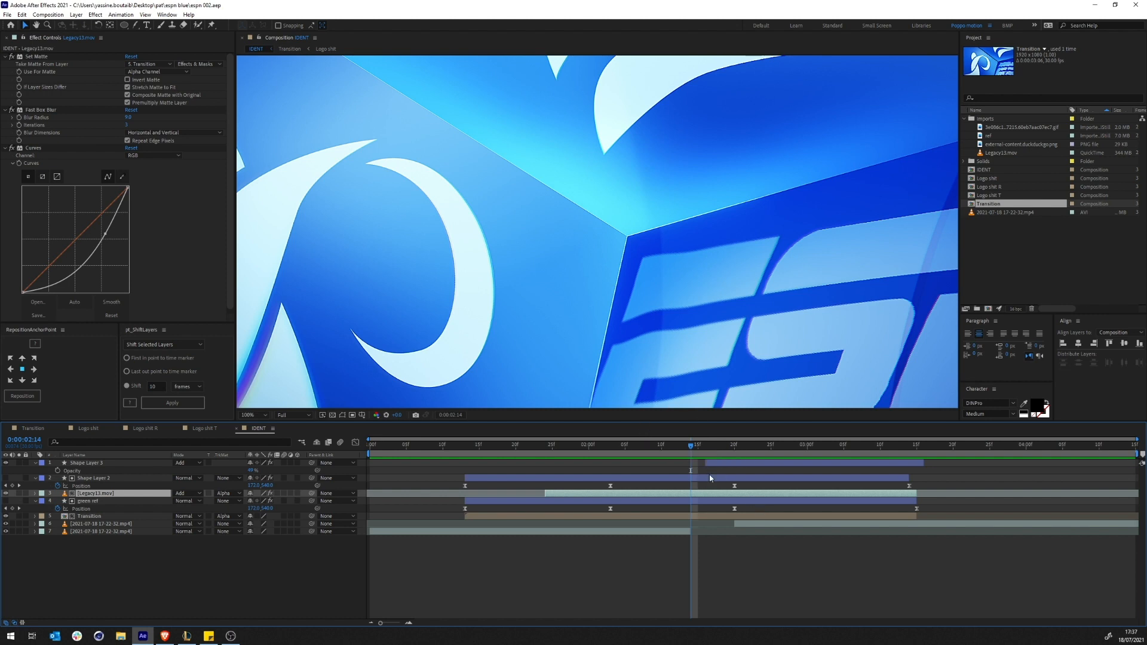
{"action": "left_click", "coordinate": [726, 448]}
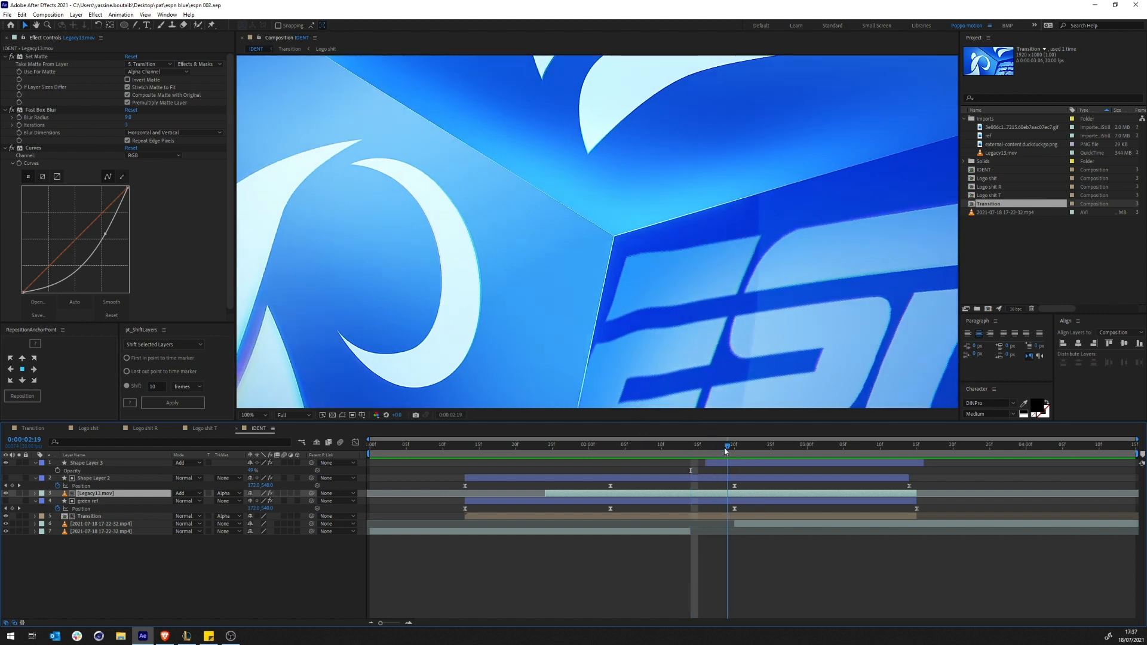
{"action": "left_click_drag", "start_coordinate": [727, 448], "coordinate": [634, 447]}
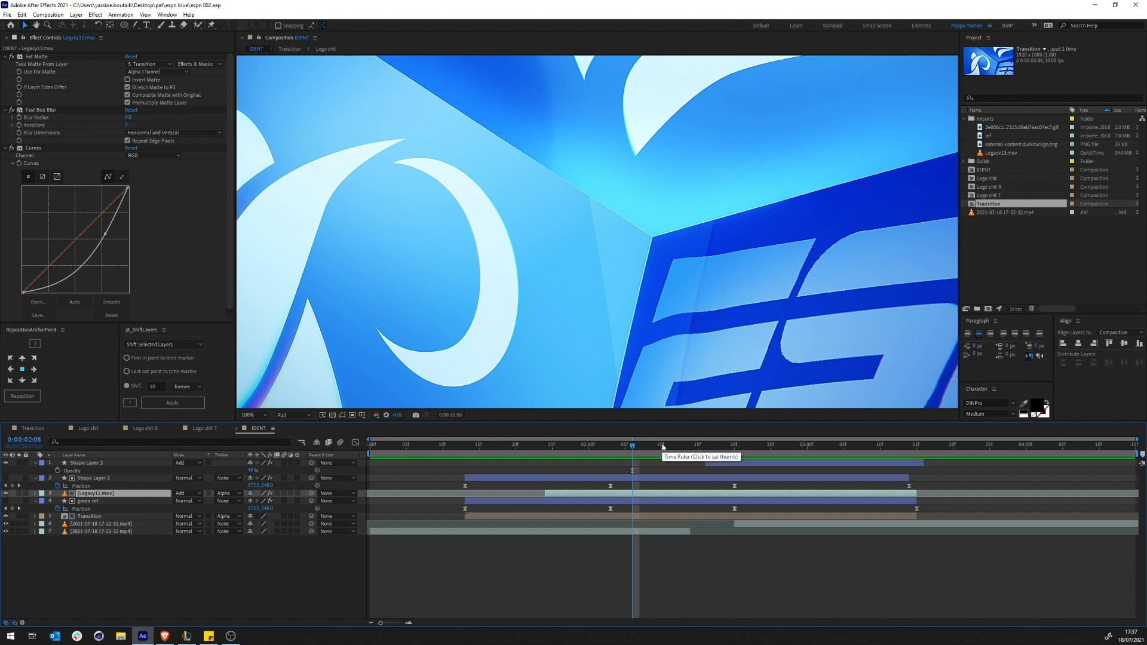
{"action": "left_click_drag", "start_coordinate": [662, 447], "coordinate": [873, 446]}
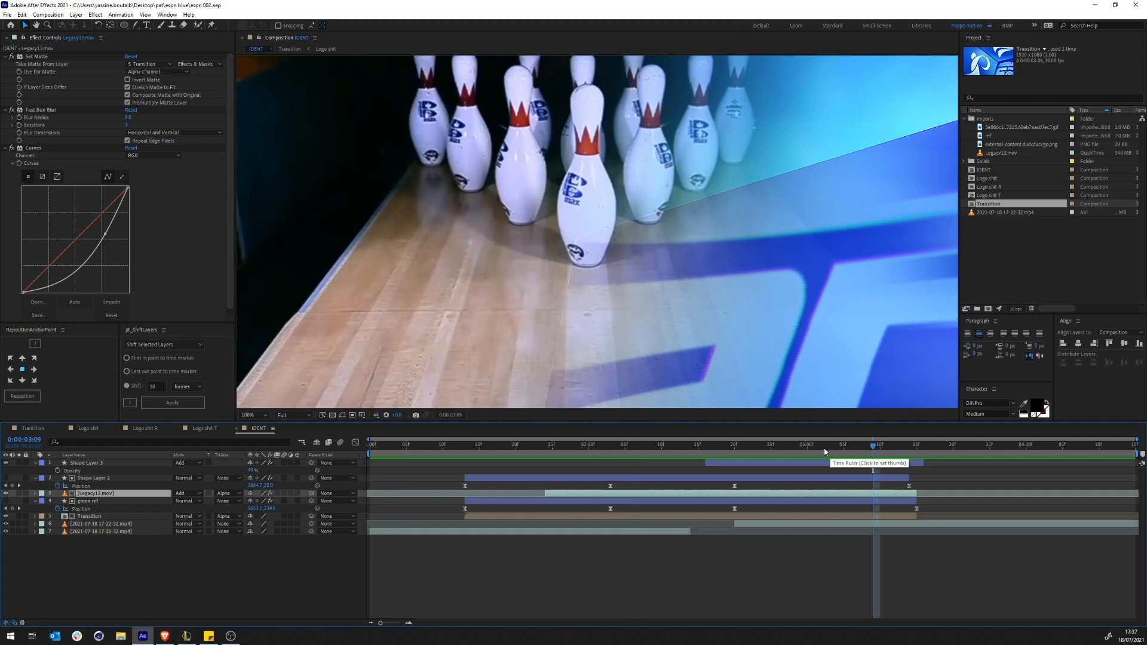
{"action": "left_click_drag", "start_coordinate": [818, 448], "coordinate": [700, 450]}
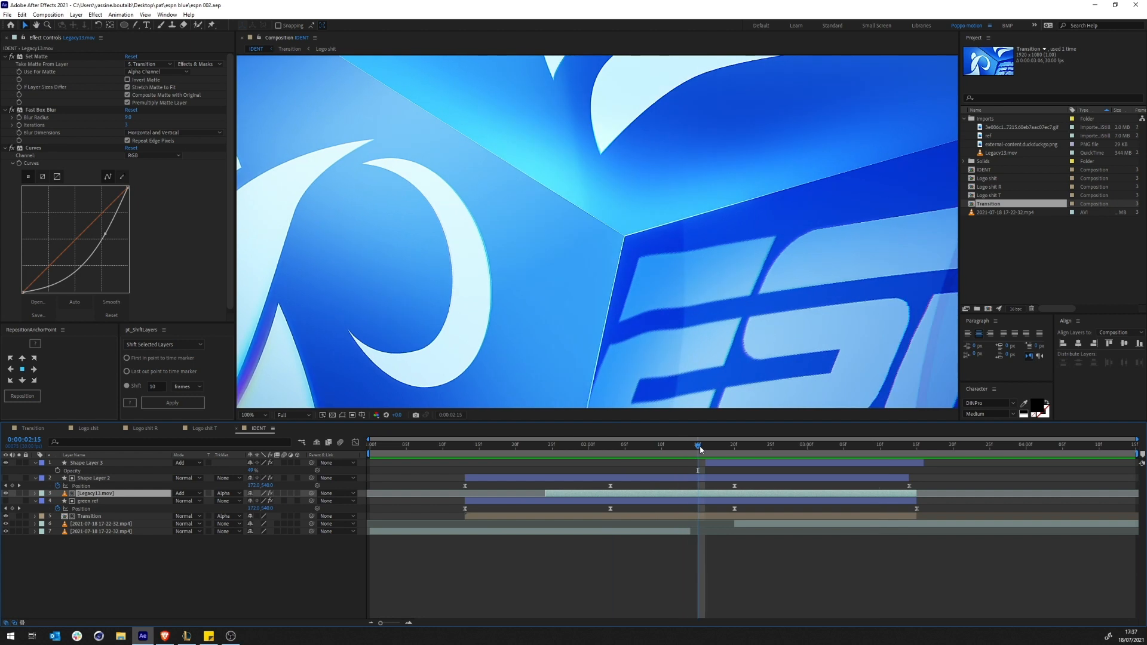
Collapse the expanded properties of all layers in the IDENT timeline, leaving no layer selected
{"action": "left_click", "coordinate": [232, 565]}
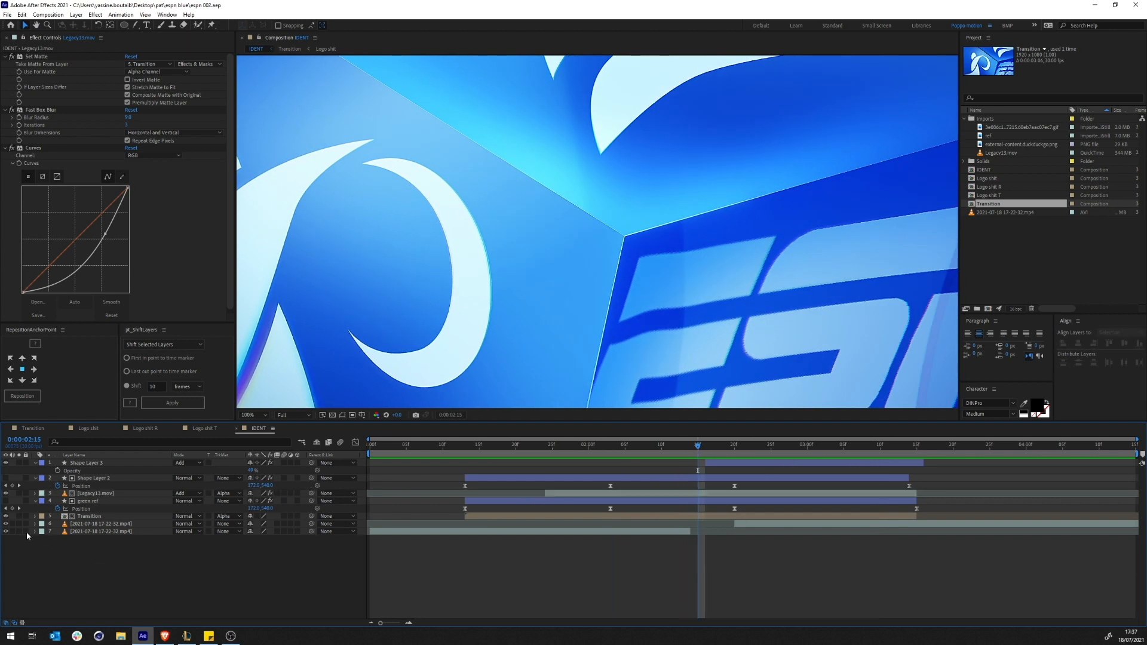
{"action": "left_click", "coordinate": [35, 501]}
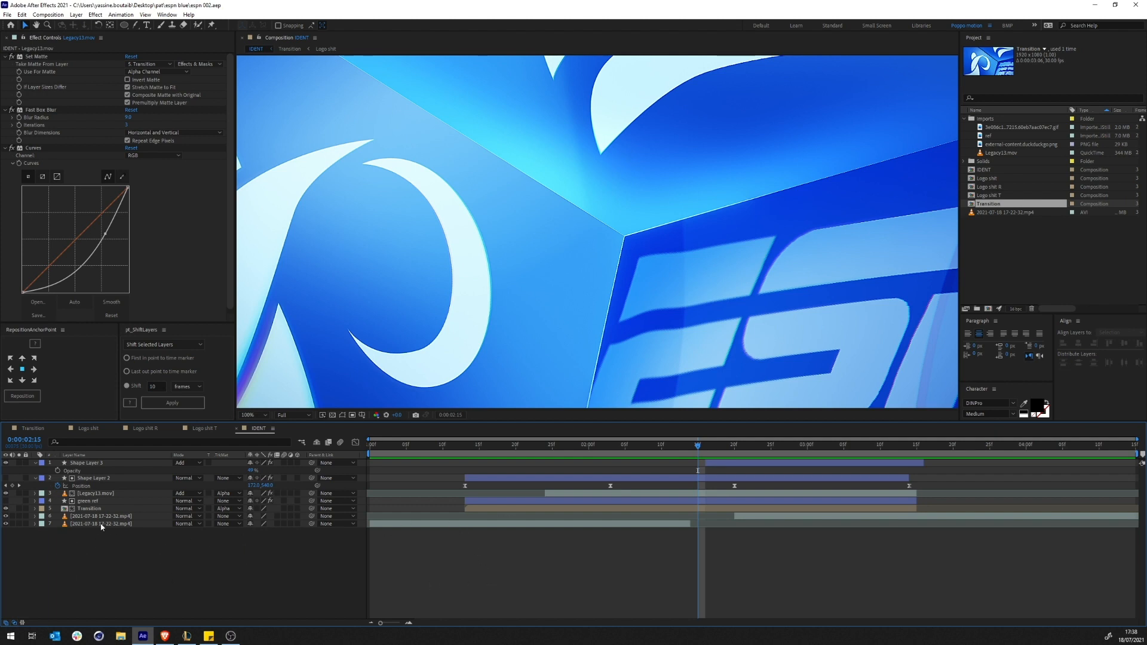
{"action": "left_click", "coordinate": [34, 463]}
{"action": "left_click", "coordinate": [34, 470]}
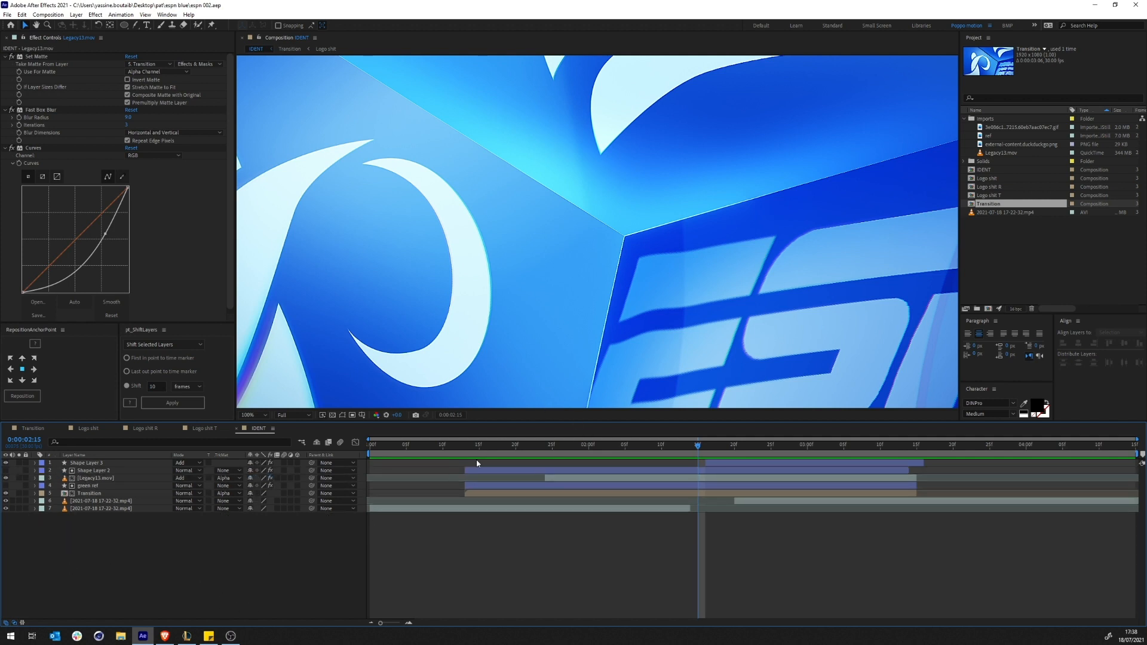
Solo the two mp4 footage layers and scrub through the timeline to check the clips without the transition
{"action": "left_click", "coordinate": [19, 502]}
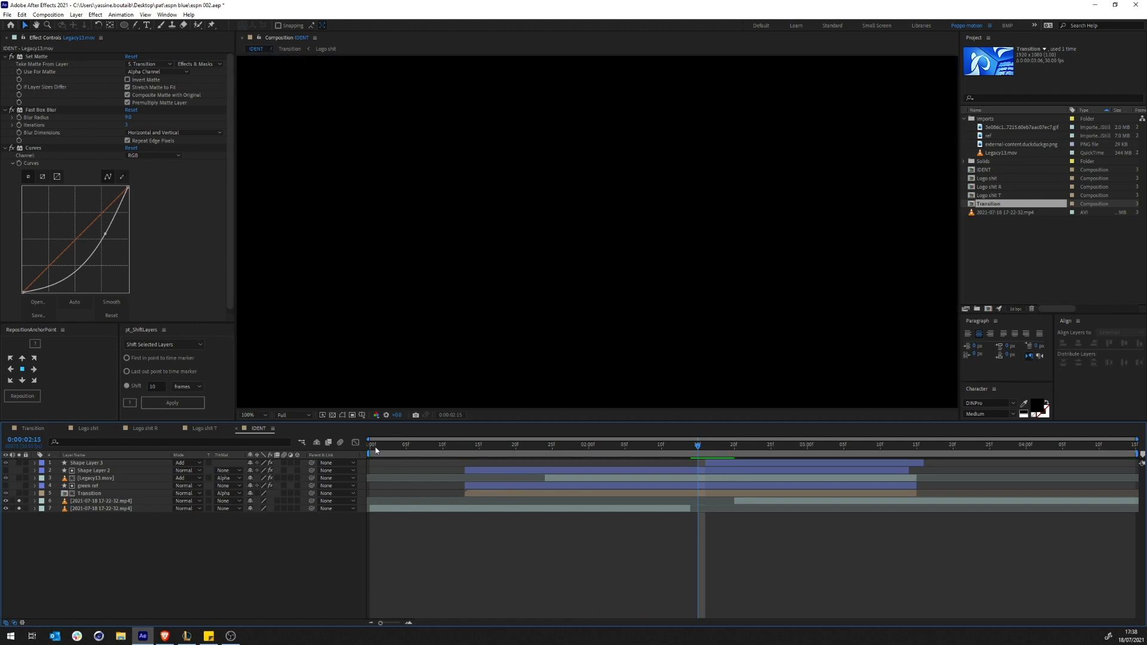
{"action": "left_click_drag", "start_coordinate": [376, 451], "coordinate": [714, 485]}
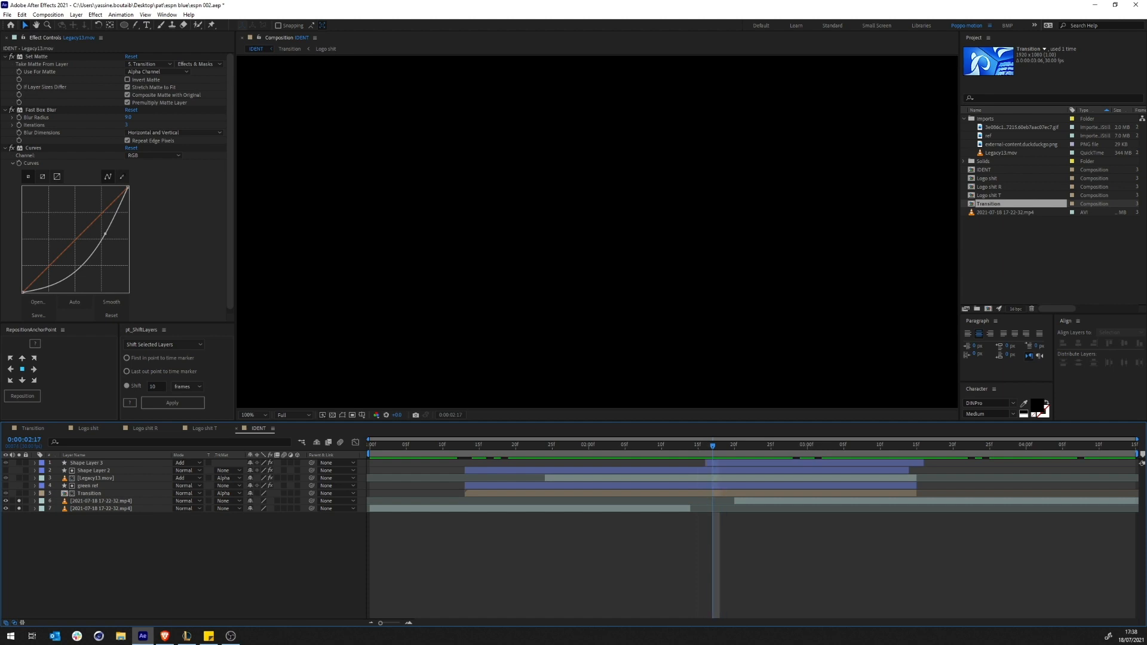
{"action": "left_click", "coordinate": [164, 636]}
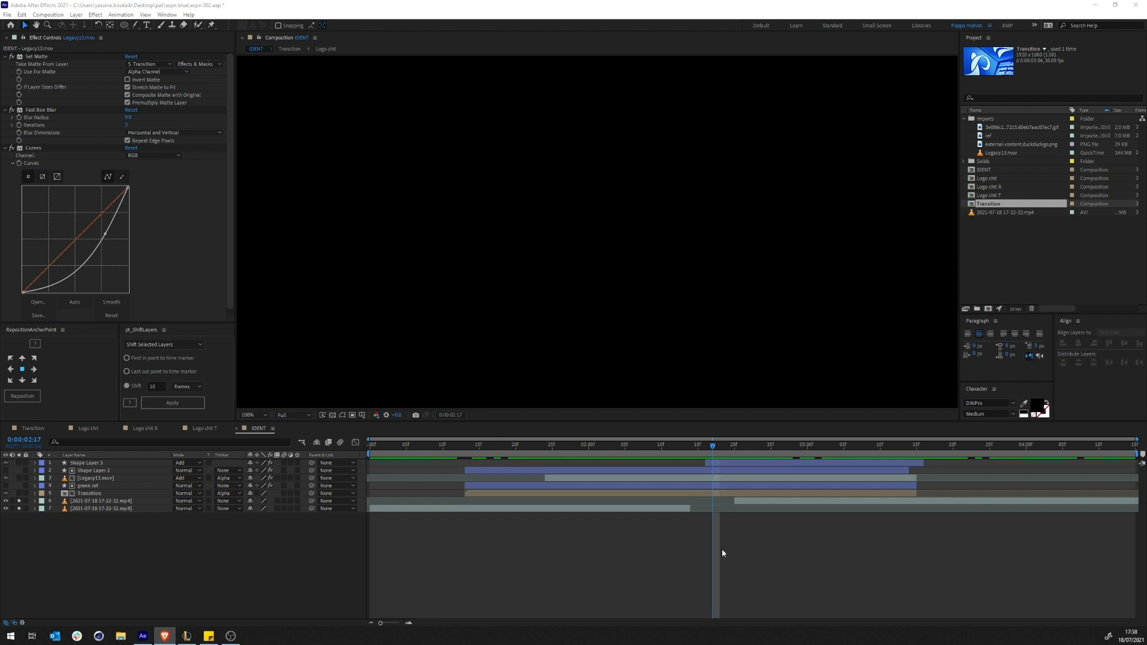
{"action": "left_click", "coordinate": [734, 526]}
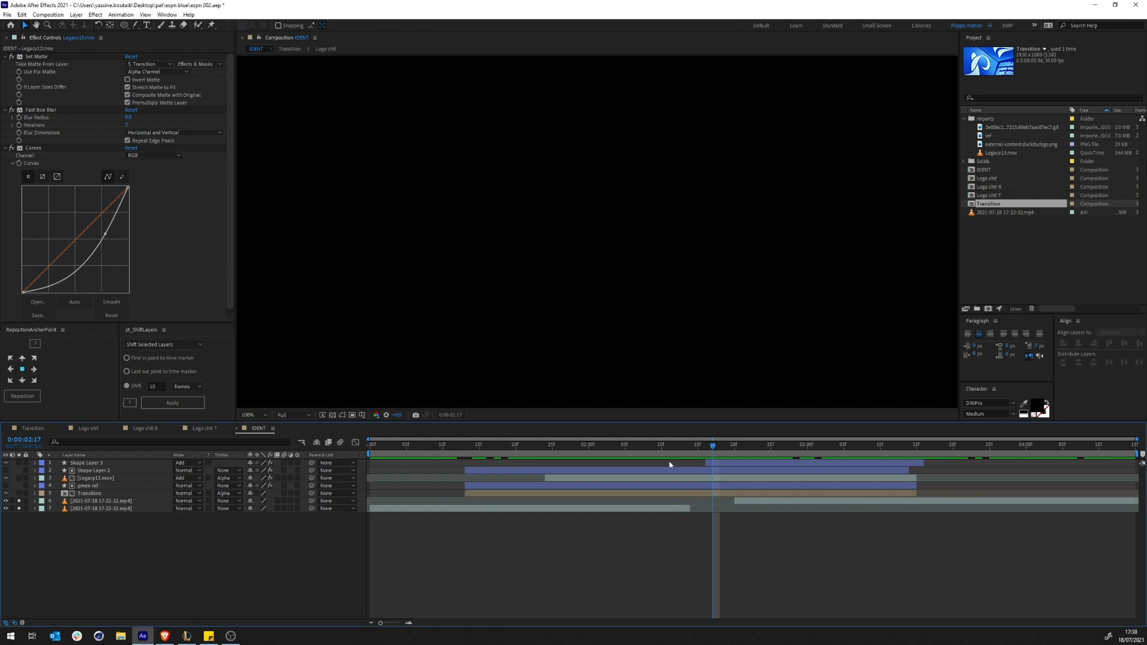
{"action": "left_click_drag", "start_coordinate": [713, 452], "coordinate": [569, 483]}
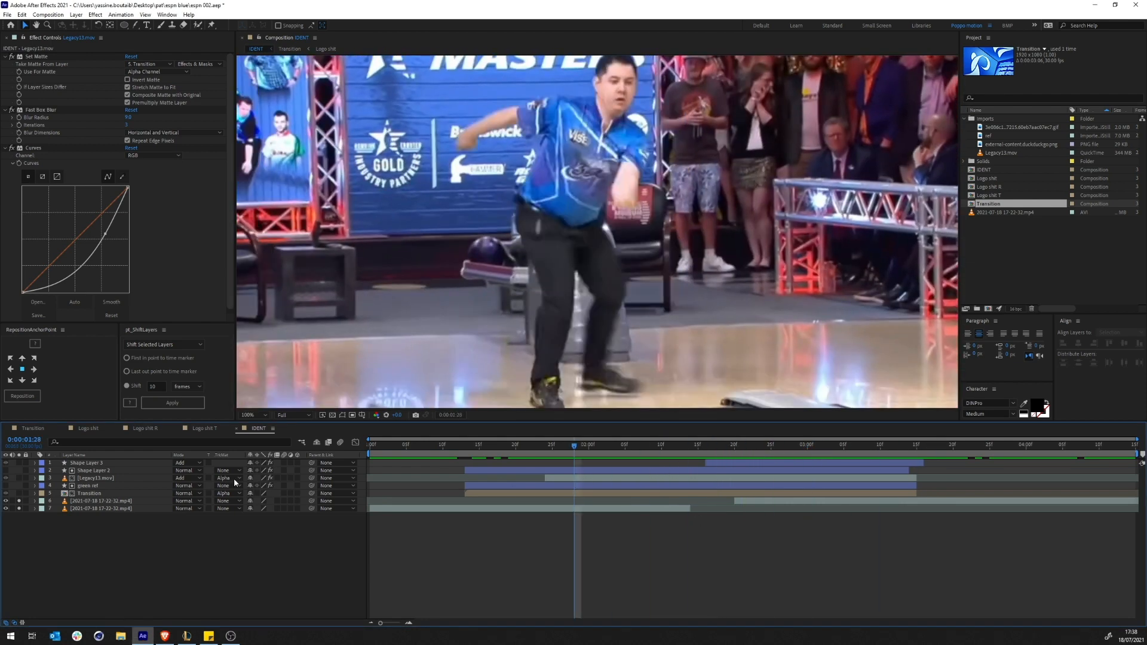
Open the Transition precomposition from the IDENT timeline and examine its full frame and its layers, including the R layer
{"action": "left_click", "coordinate": [109, 493]}
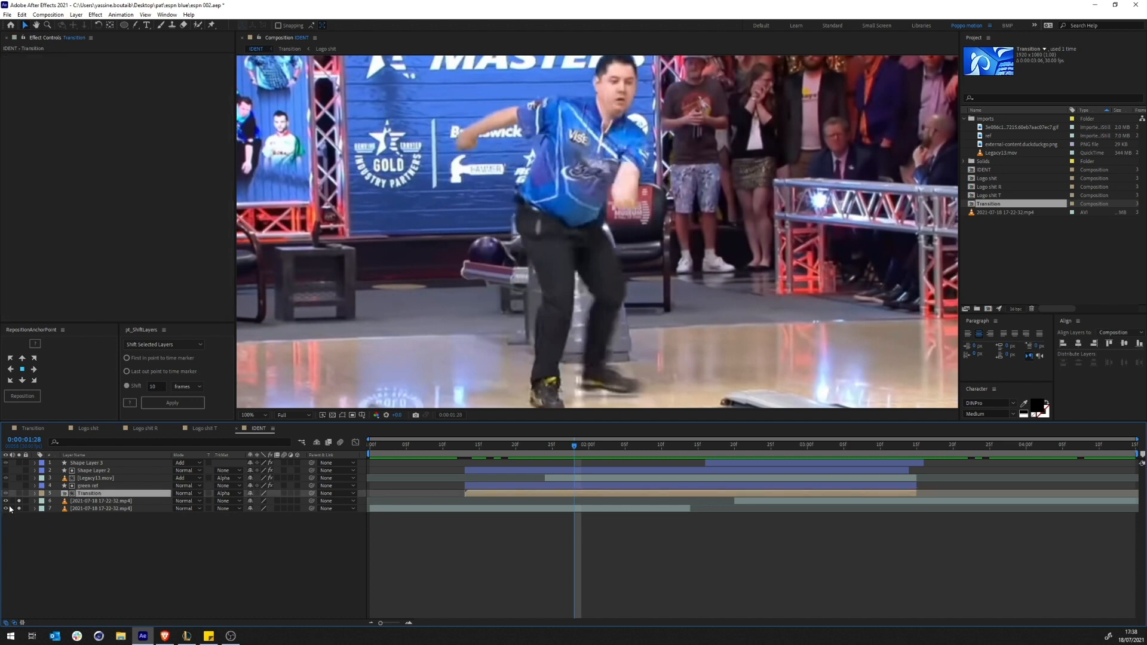
{"action": "double_click", "coordinate": [99, 494]}
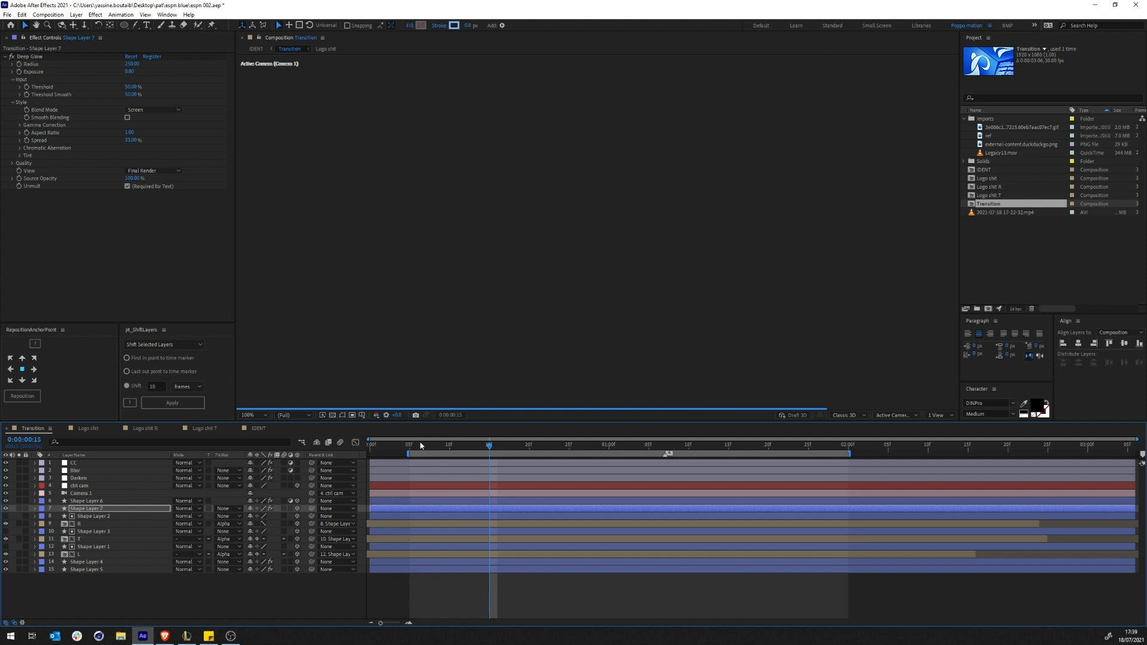
{"action": "left_click", "coordinate": [853, 352]}
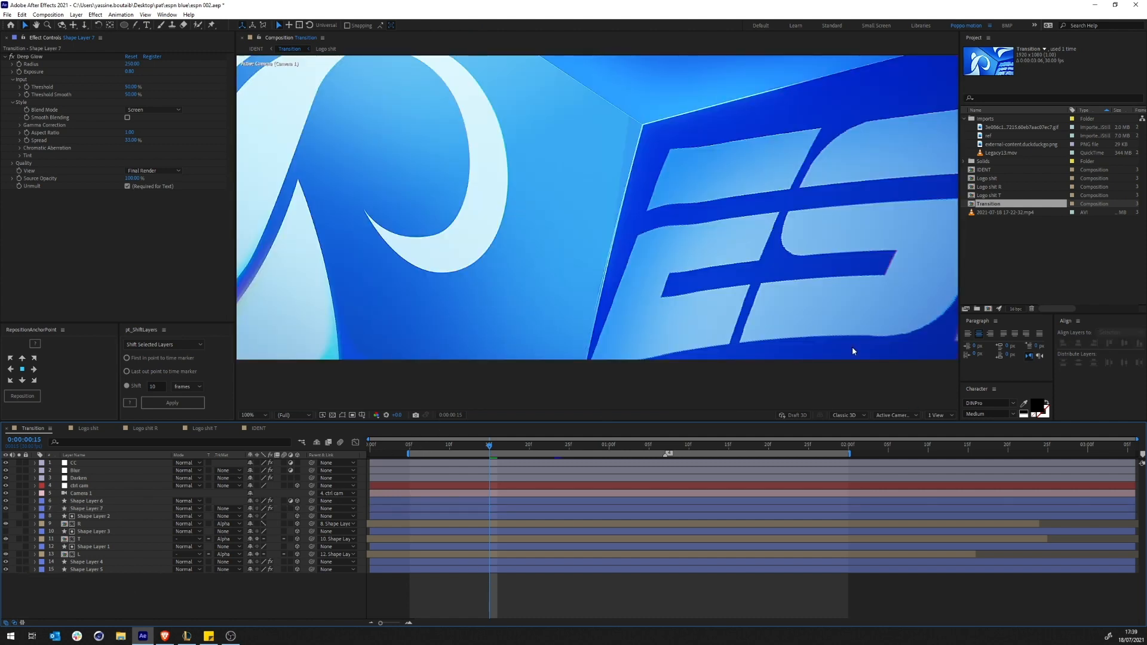
{"action": "scroll", "coordinate": [666, 299], "scroll_direction": "down", "scroll_amount": 2}
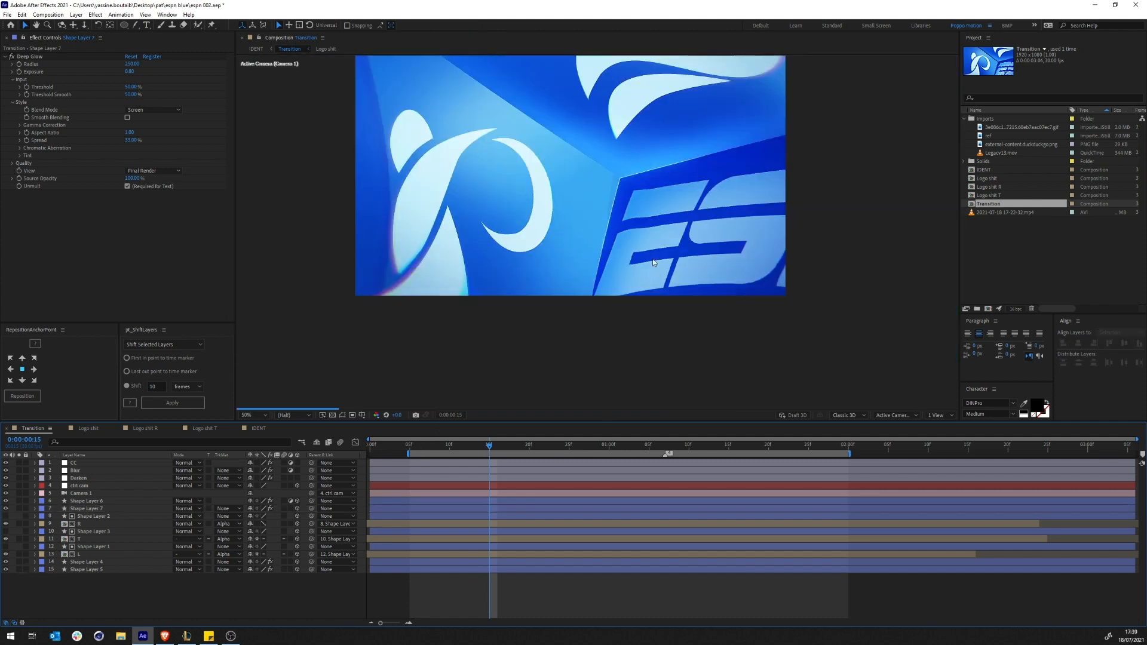
{"action": "left_click_drag", "start_coordinate": [619, 231], "coordinate": [631, 310]}
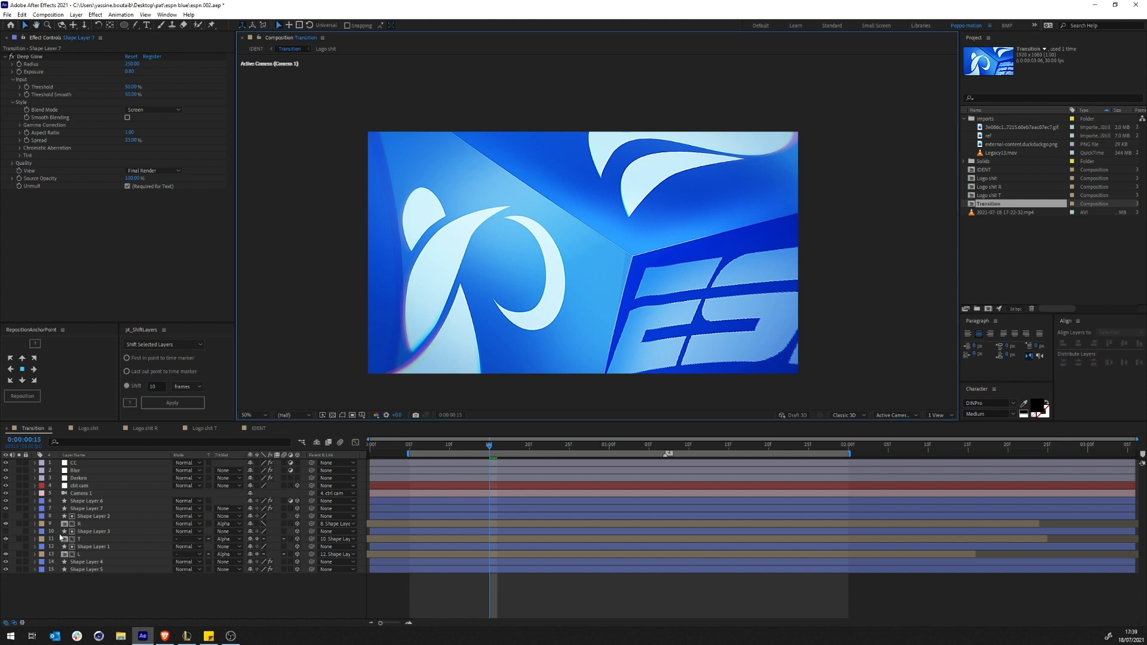
{"action": "left_click", "coordinate": [213, 587]}
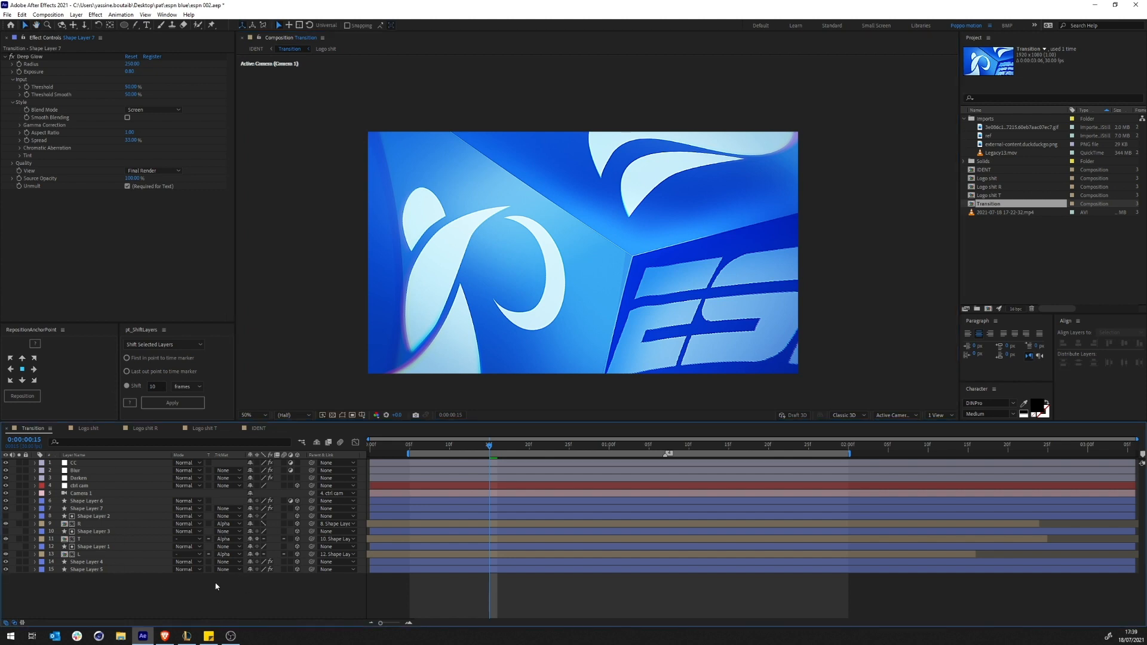
{"action": "left_click", "coordinate": [96, 524]}
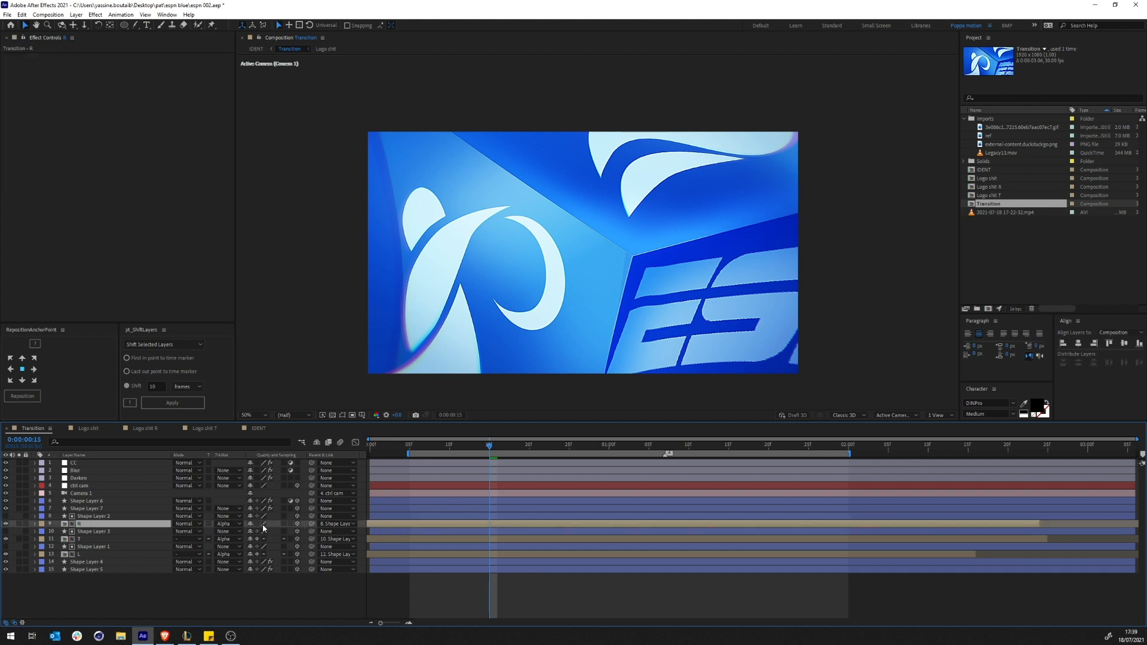
{"action": "left_click", "coordinate": [187, 602]}
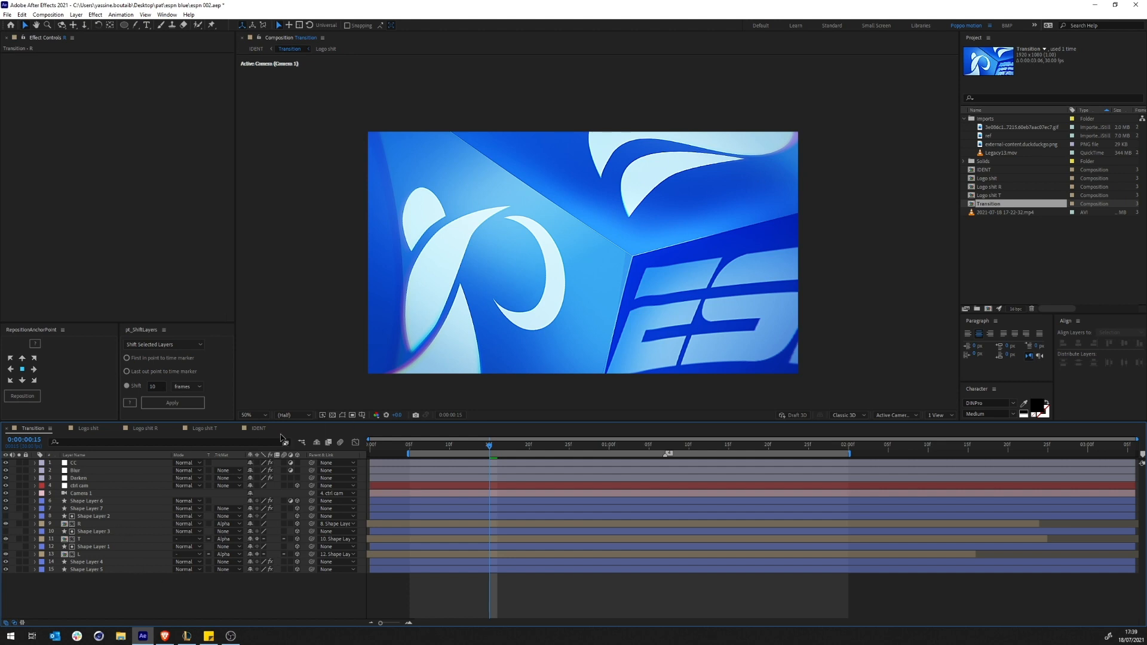
Create a new 1920 x 1080 composition at 30 fps and draw a light blue square near its centre
{"action": "key", "text": "ctrl+n"}
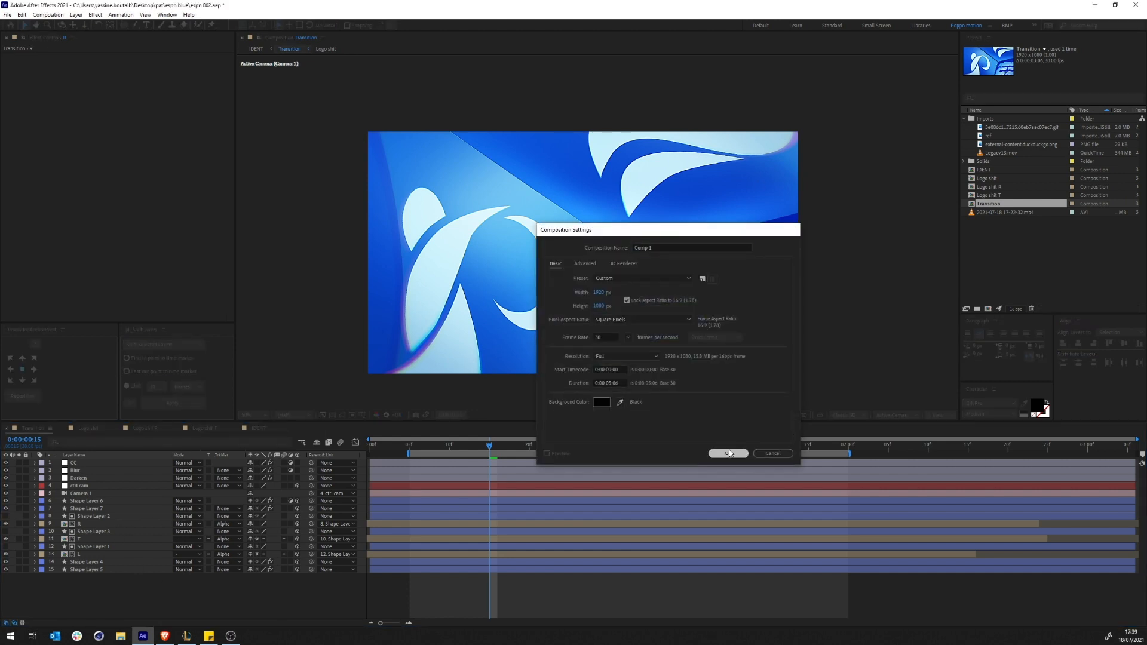
{"action": "left_click", "coordinate": [728, 453]}
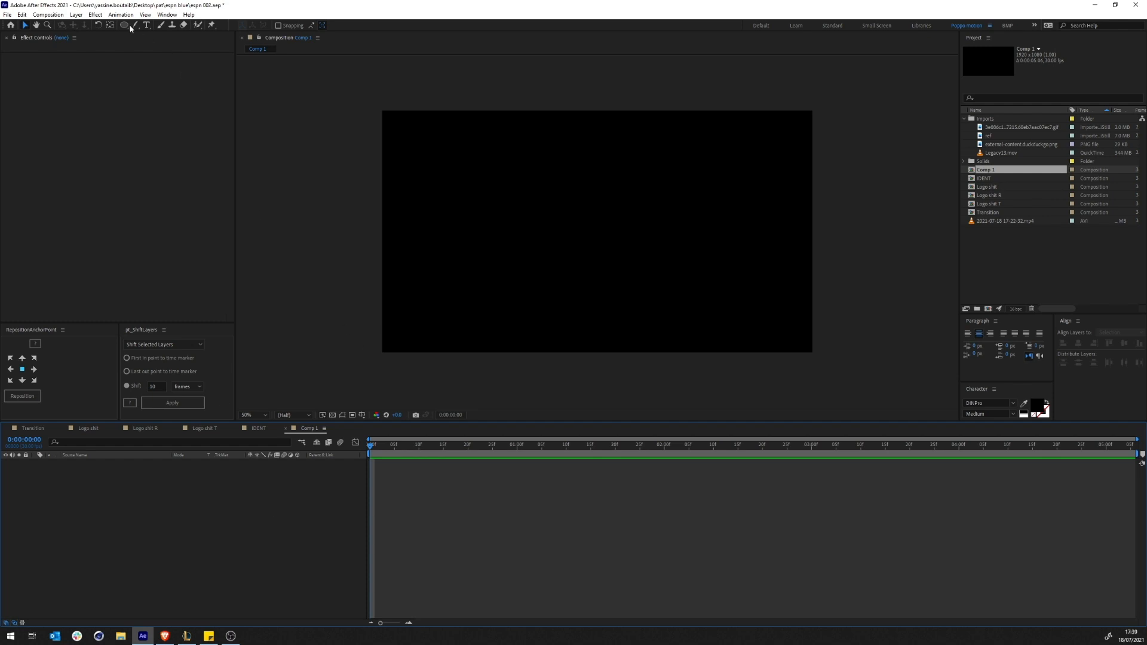
{"action": "left_click_drag", "start_coordinate": [124, 25], "coordinate": [147, 26]}
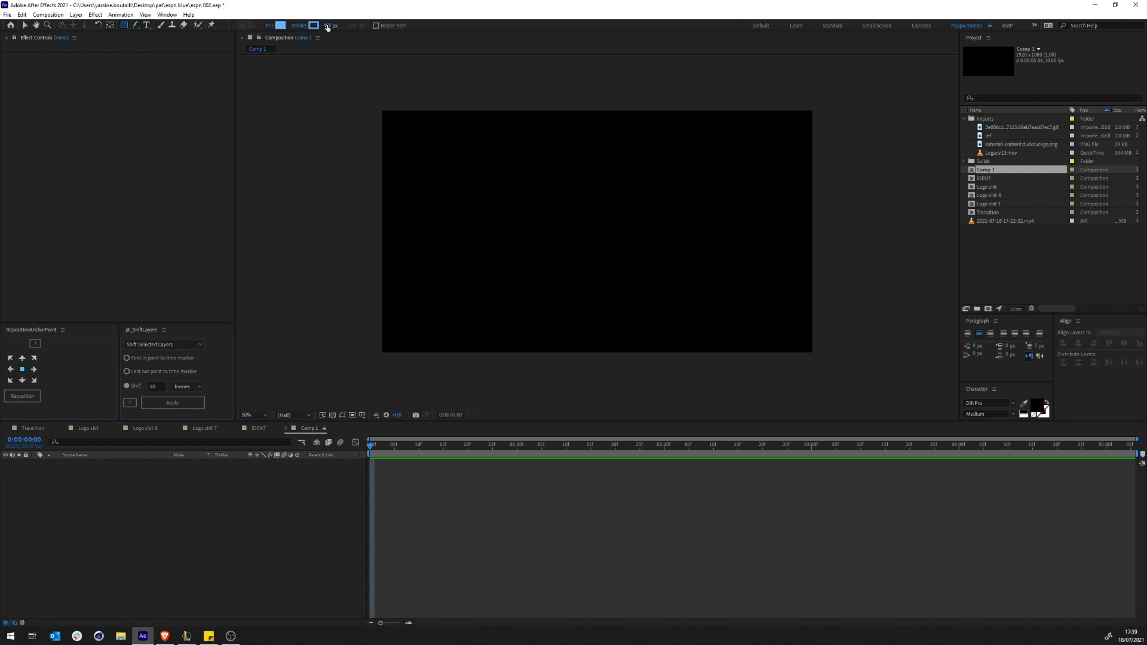
{"action": "left_click_drag", "start_coordinate": [601, 235], "coordinate": [687, 308]}
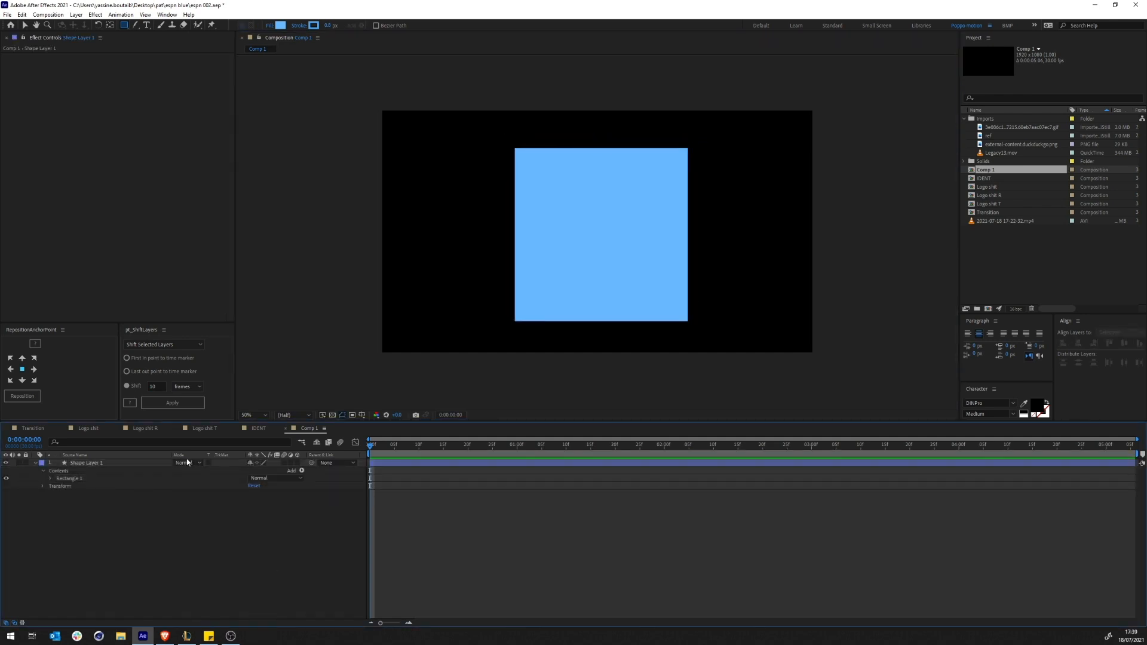
Make the square's shape layer 3D and view the composition from Custom View 1
{"action": "left_click", "coordinate": [297, 463]}
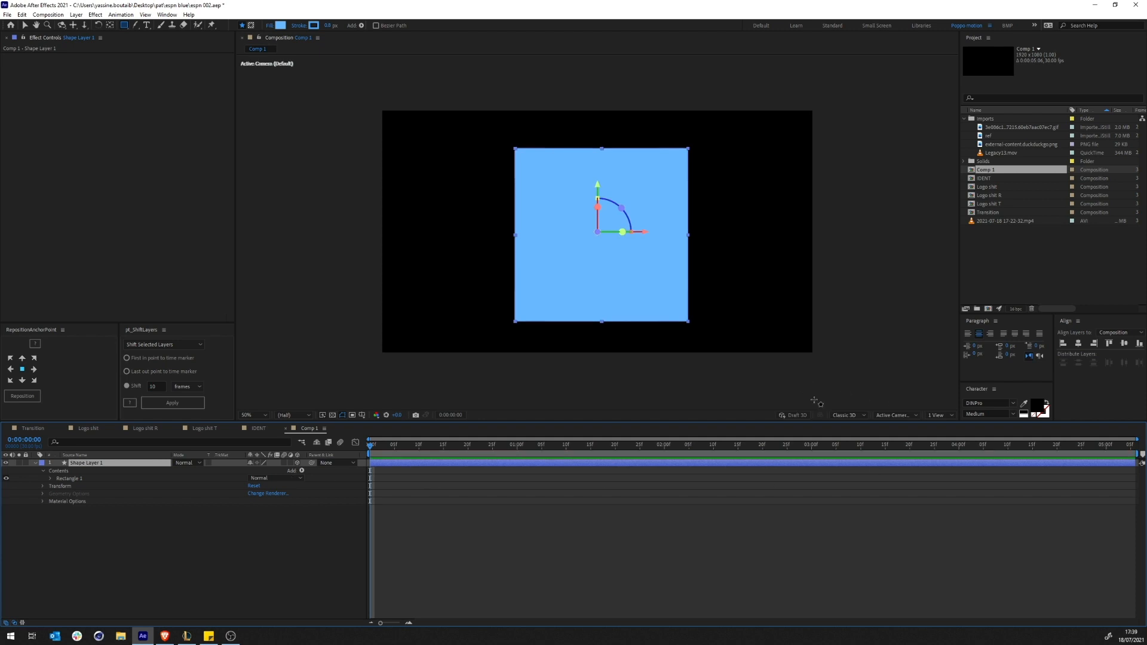
{"action": "left_click", "coordinate": [908, 416]}
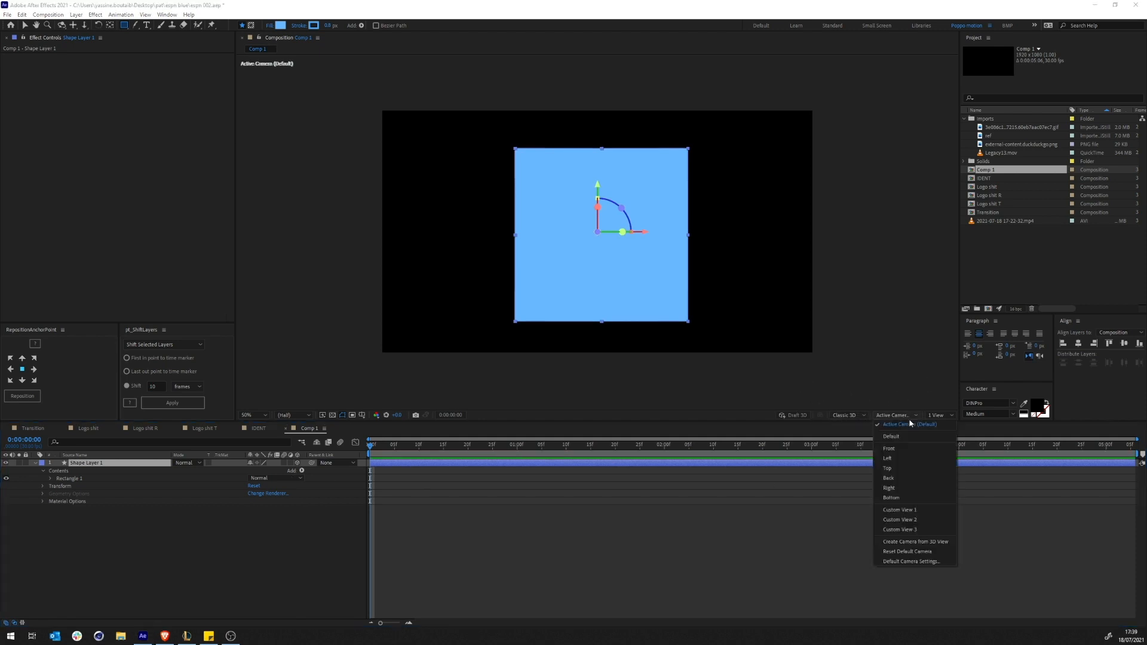
{"action": "left_click", "coordinate": [905, 510]}
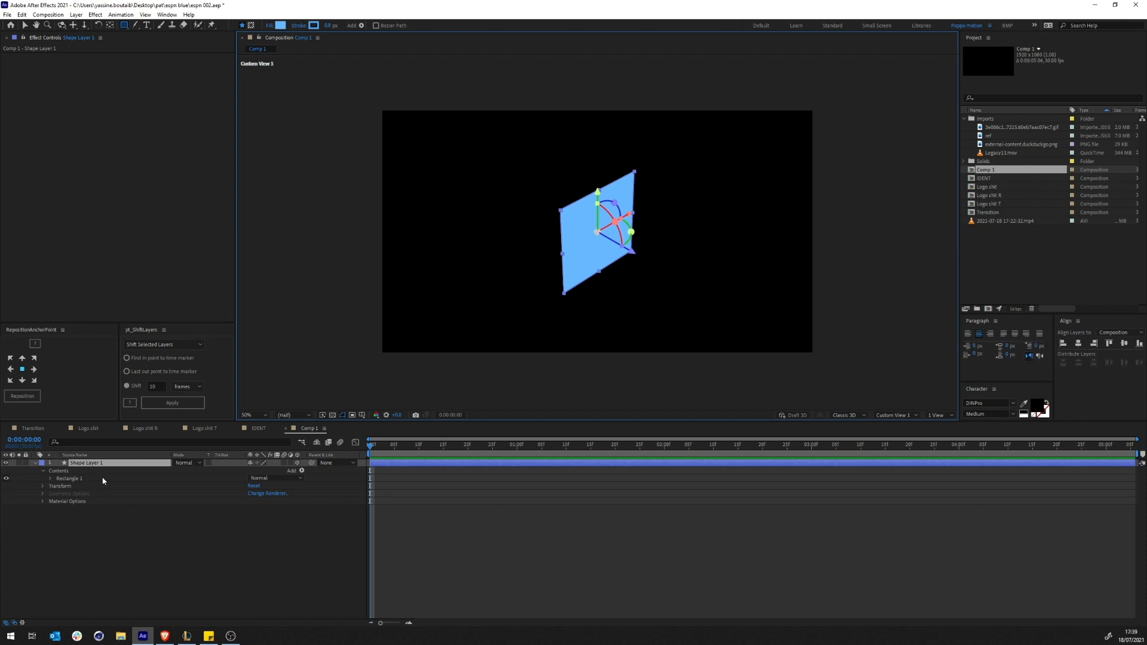
Duplicate the square's shape layer and reposition the duplicate's anchor point to the middle of its top edge
{"action": "key", "text": "ctrl+d"}
{"action": "left_click", "coordinate": [22, 358]}
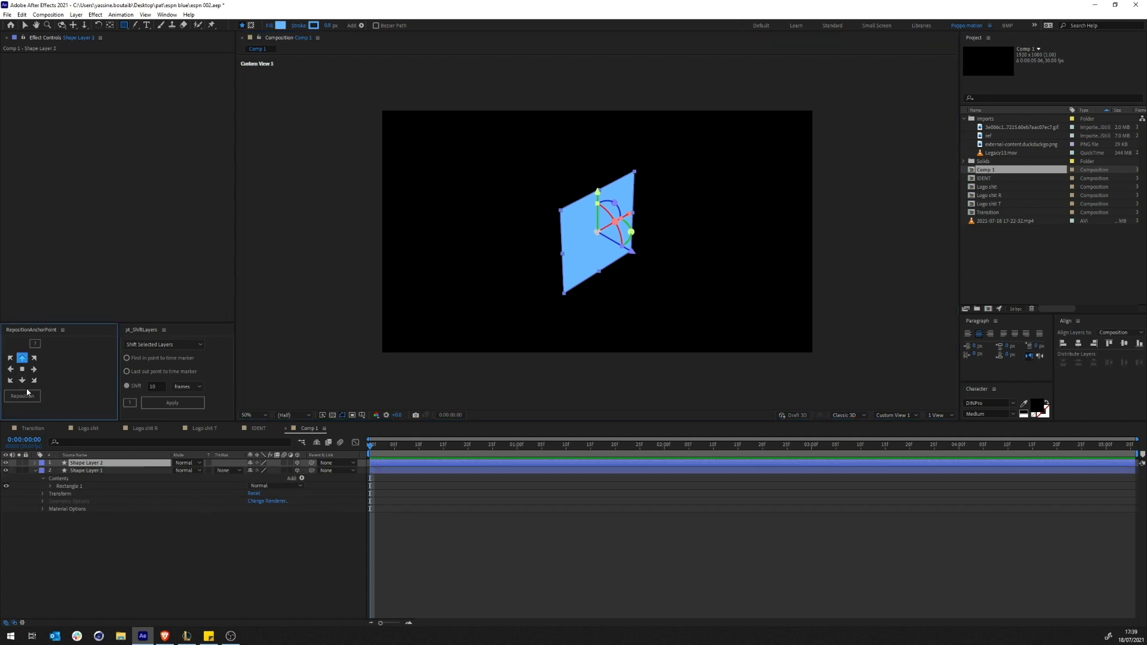
{"action": "left_click", "coordinate": [30, 396]}
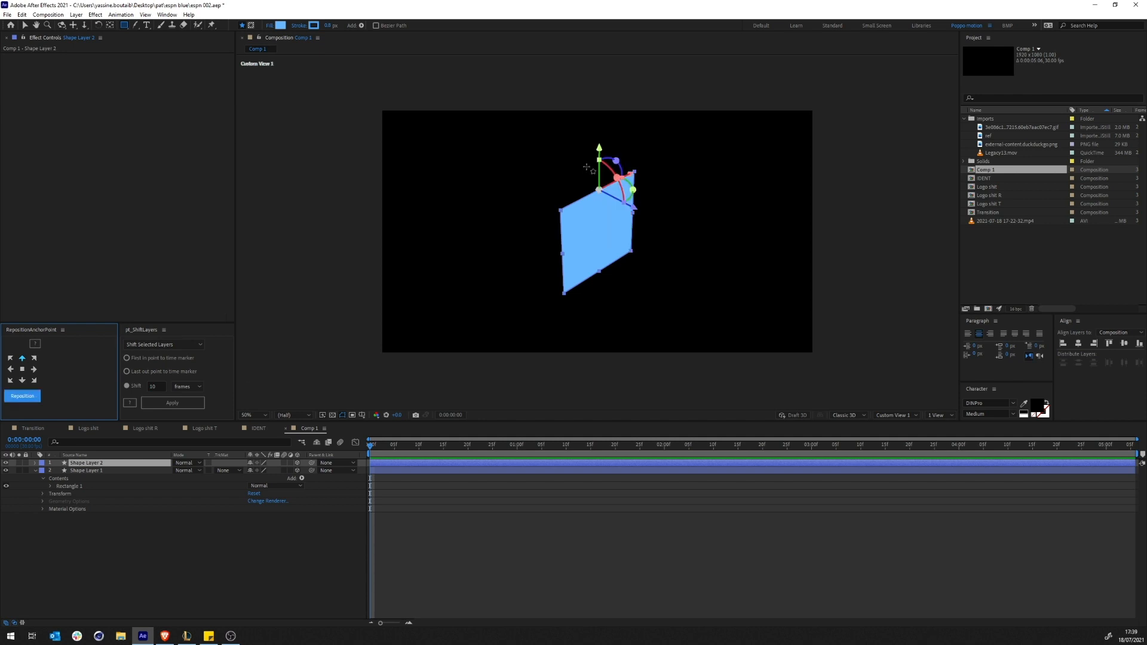
Rotate the duplicated square about its top edge until it lies flat as the top face of the box
{"action": "key", "text": "r"}
{"action": "key", "text": "r"}
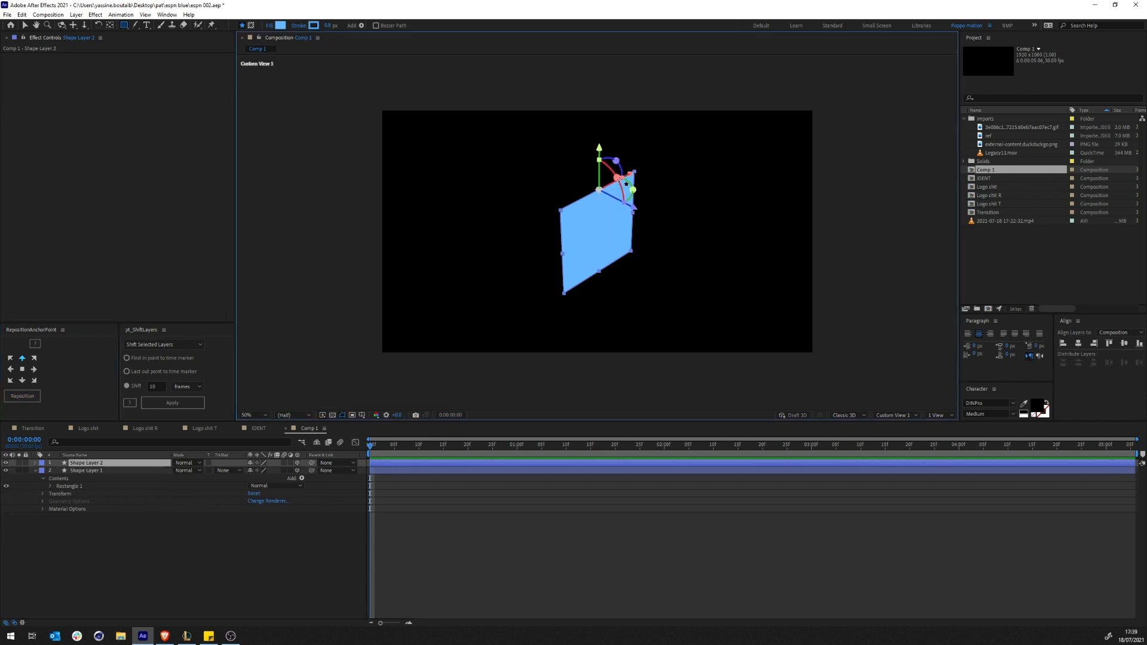
{"action": "key", "text": "w"}
{"action": "left_click_drag", "start_coordinate": [617, 177], "coordinate": [499, 109]}
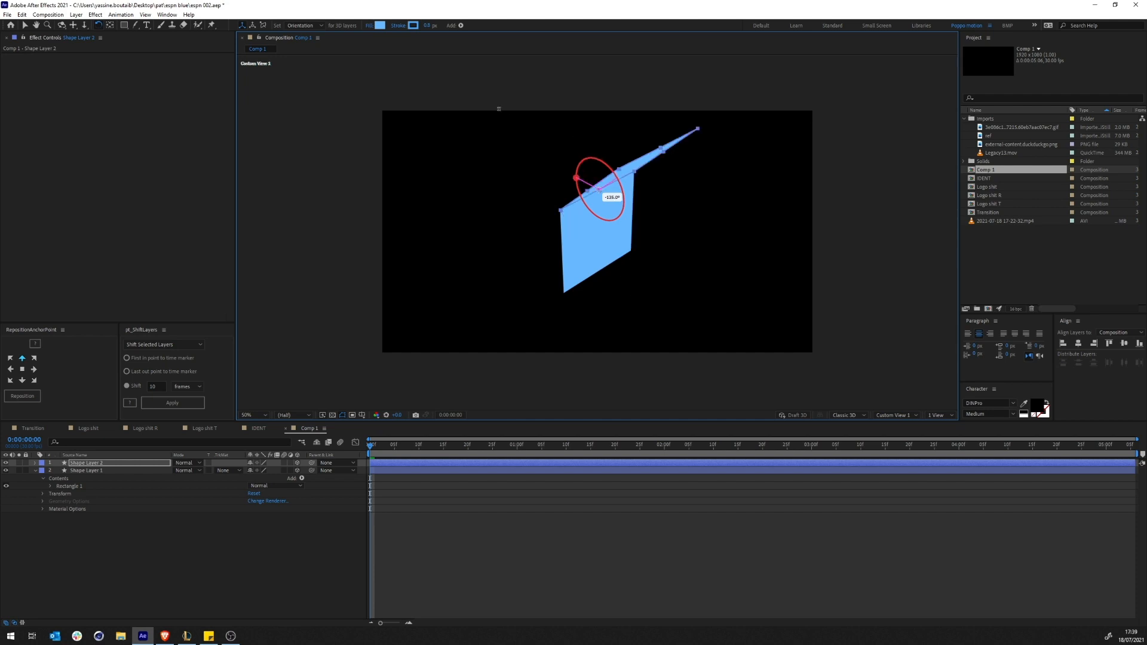
{"action": "left_click_drag", "start_coordinate": [574, 170], "coordinate": [436, 104]}
{"action": "left_click_drag", "start_coordinate": [590, 190], "coordinate": [642, 247]}
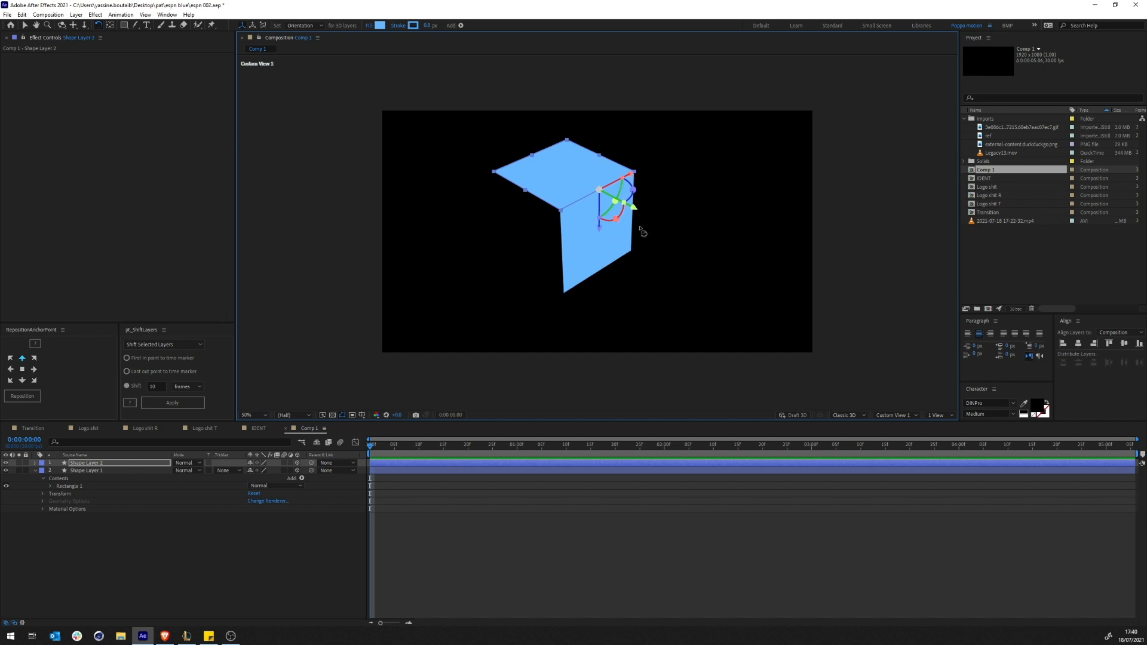
Duplicate the top face layer and reposition the duplicate's anchor point to the middle of its right edge
{"action": "key", "text": "c"}
{"action": "left_click_drag", "start_coordinate": [643, 222], "coordinate": [598, 230]}
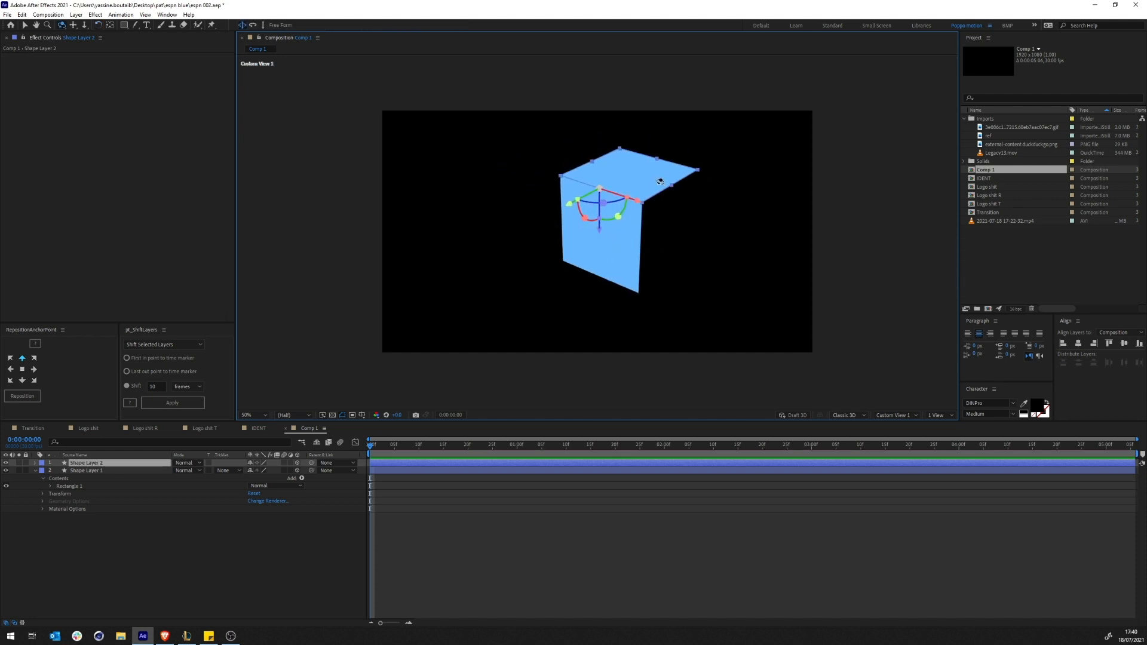
{"action": "key", "text": "ctrl+d"}
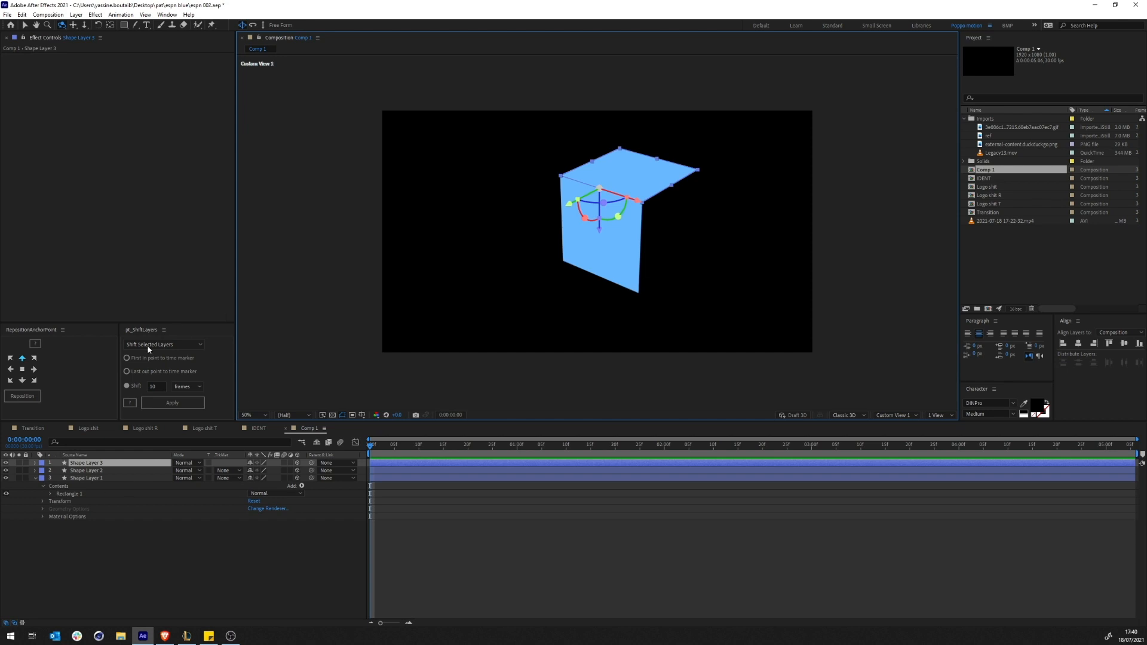
{"action": "left_click", "coordinate": [34, 370]}
{"action": "left_click", "coordinate": [22, 396]}
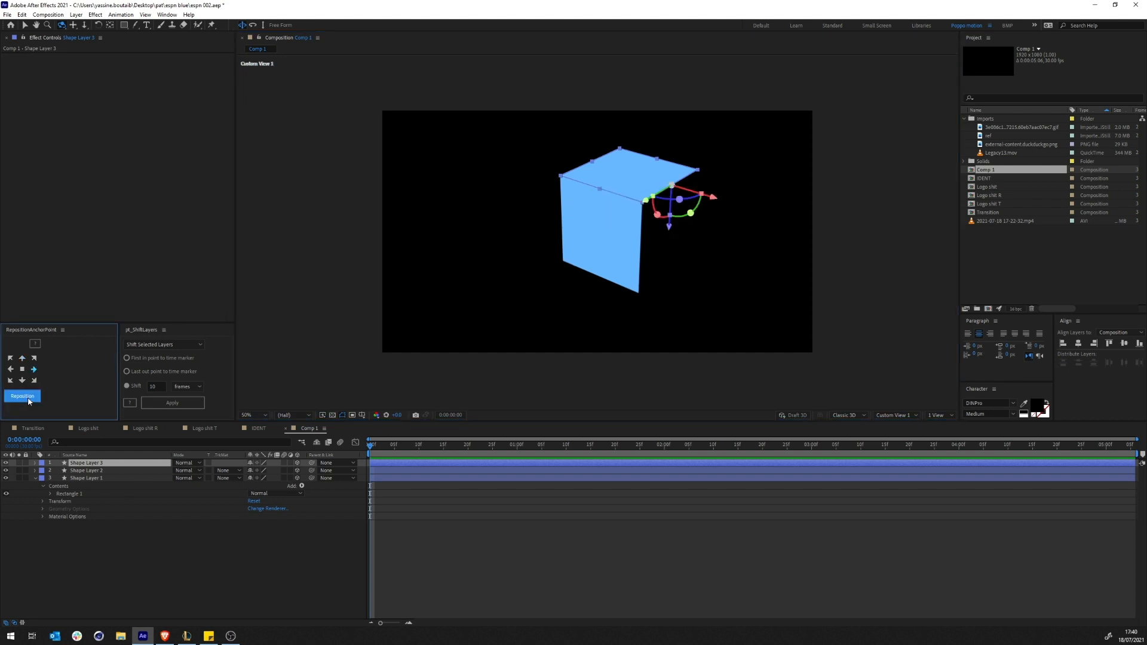
Rotate the new duplicate downwards about its anchored edge to form the box's adjoining side face, and check the cube from another angle
{"action": "left_click", "coordinate": [690, 214]}
{"action": "left_click_drag", "start_coordinate": [691, 213], "coordinate": [669, 198]}
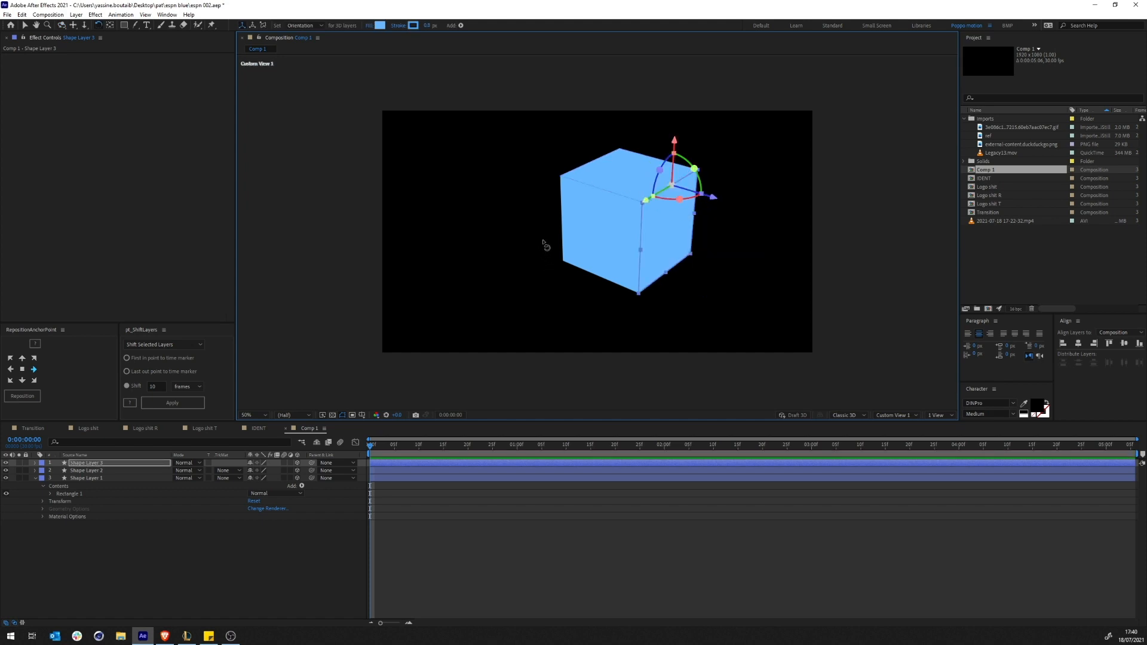
{"action": "key", "text": "c"}
{"action": "left_click_drag", "start_coordinate": [543, 243], "coordinate": [692, 205]}
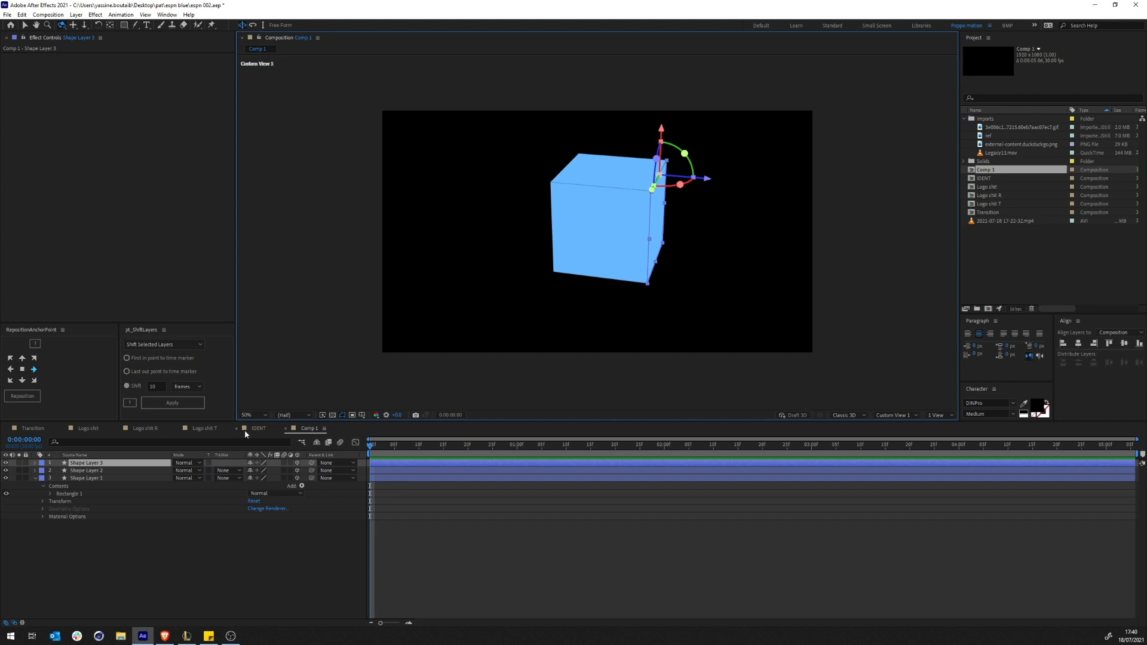
In the Transition composition, make Shape Layer 1, Shape Layer 3 and Shape Layer 2 visible and solo them to isolate the box faces
{"action": "left_click", "coordinate": [30, 428]}
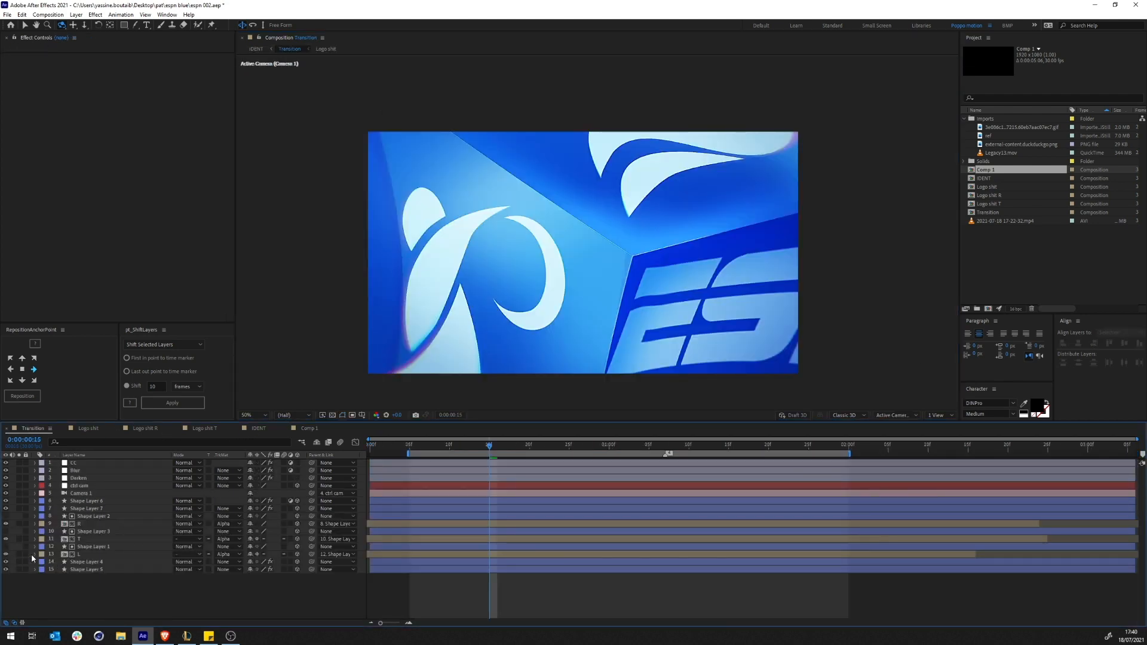
{"action": "left_click", "coordinate": [77, 547]}
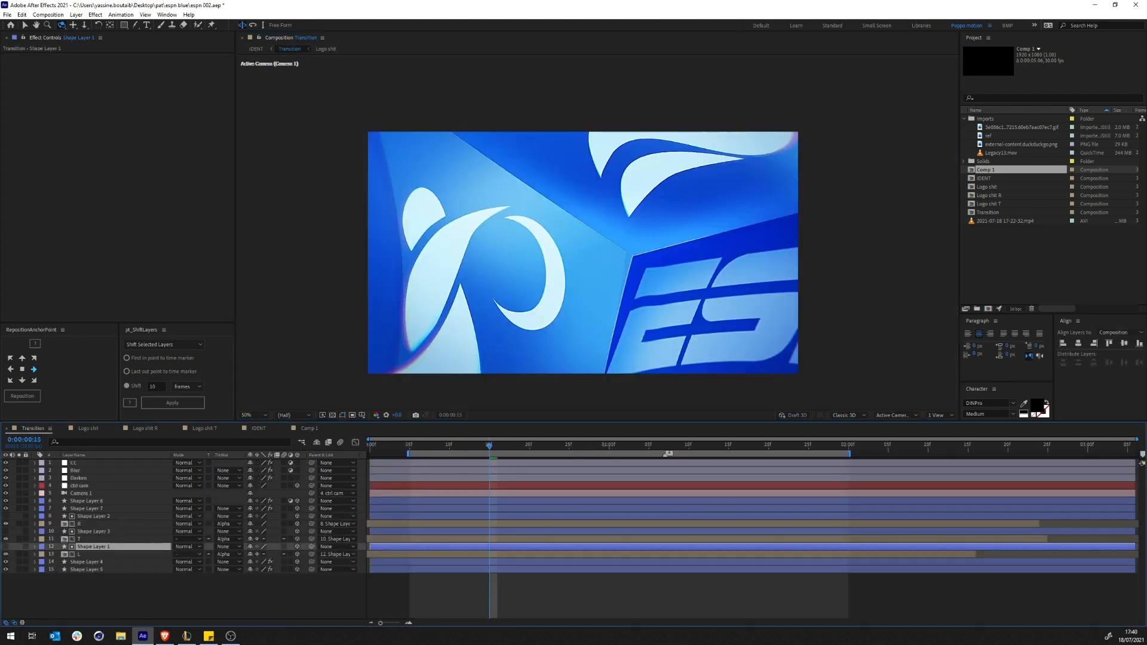
{"action": "left_click", "coordinate": [20, 547]}
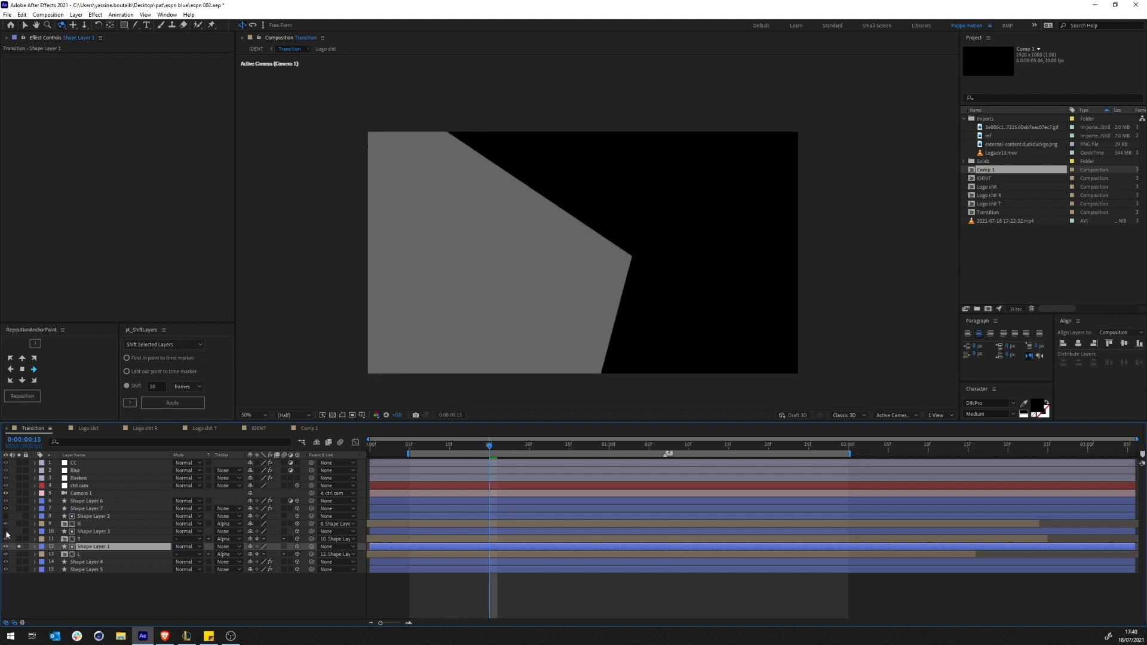
{"action": "left_click", "coordinate": [6, 533]}
{"action": "left_click", "coordinate": [20, 532]}
{"action": "left_click", "coordinate": [5, 516]}
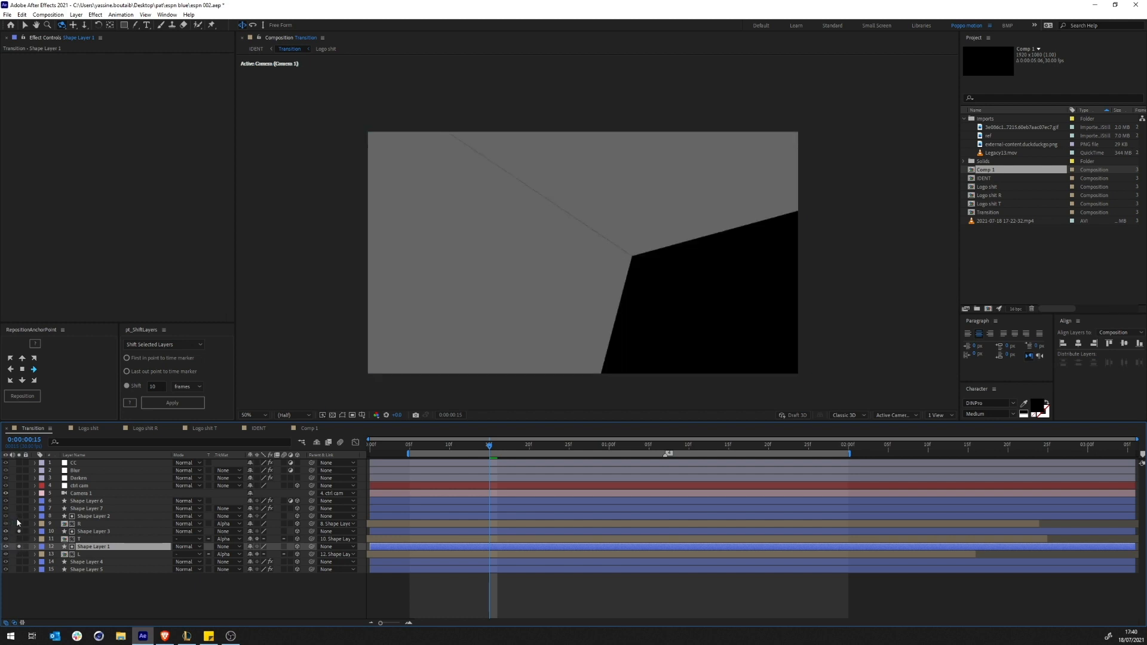
{"action": "left_click", "coordinate": [19, 517]}
{"action": "left_click", "coordinate": [134, 598]}
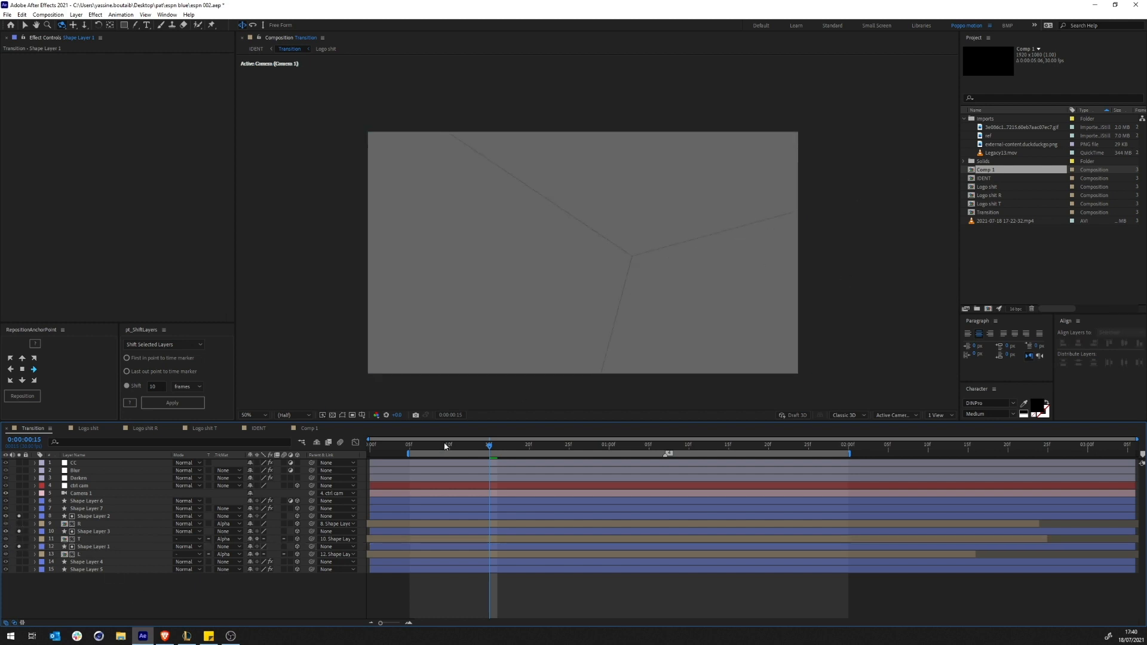
Open the settings of Camera 1 and examine its lens preset, keeping the composition preview in view
{"action": "left_click", "coordinate": [94, 488]}
{"action": "left_click", "coordinate": [89, 494]}
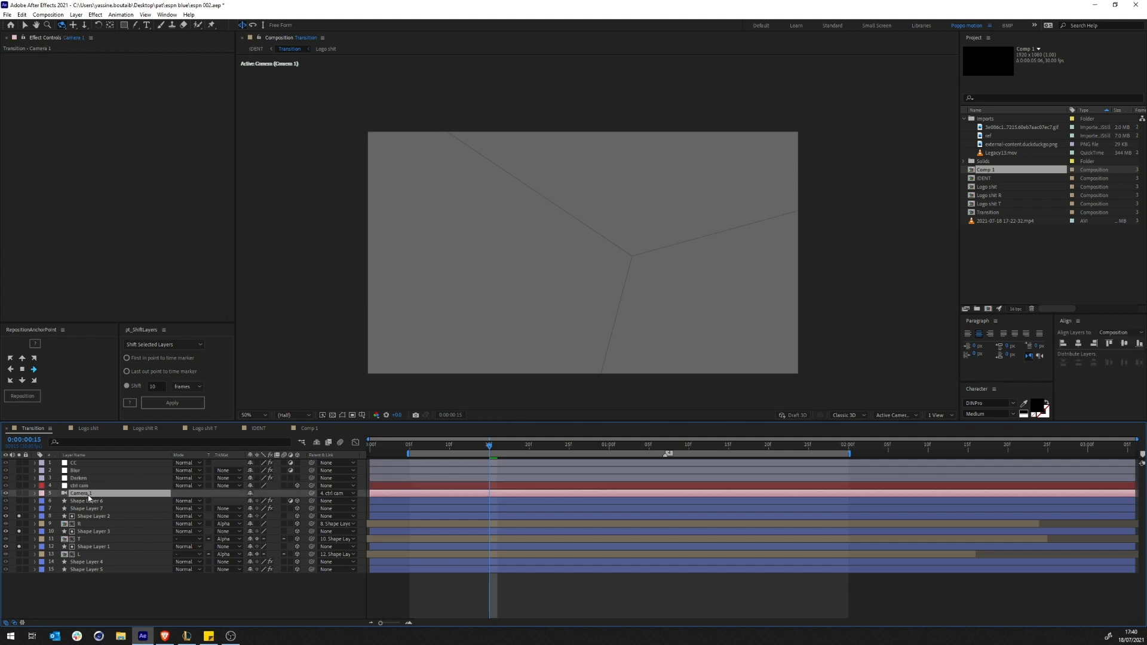
{"action": "double_click", "coordinate": [120, 494]}
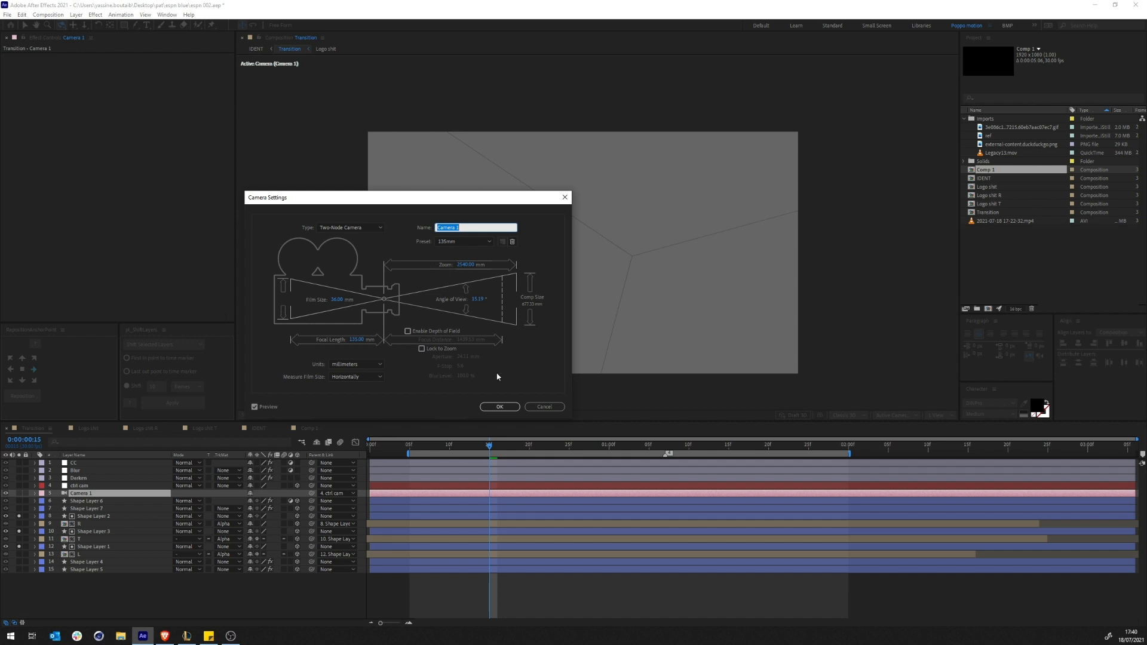
{"action": "left_click", "coordinate": [469, 242]}
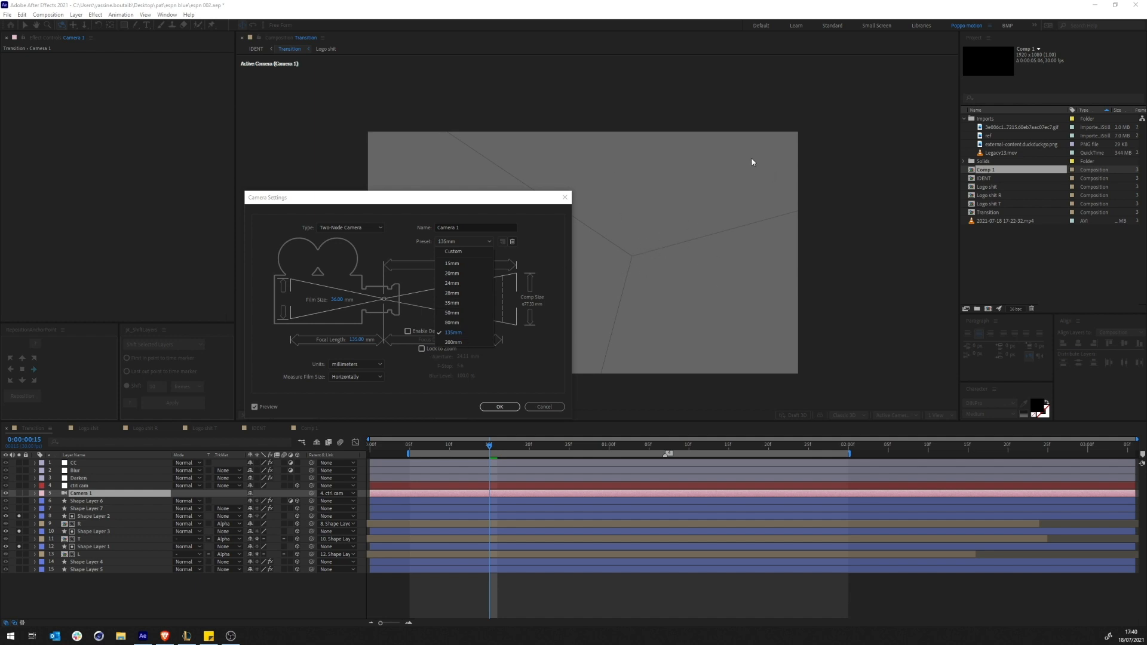
{"action": "left_click_drag", "start_coordinate": [499, 204], "coordinate": [364, 184]}
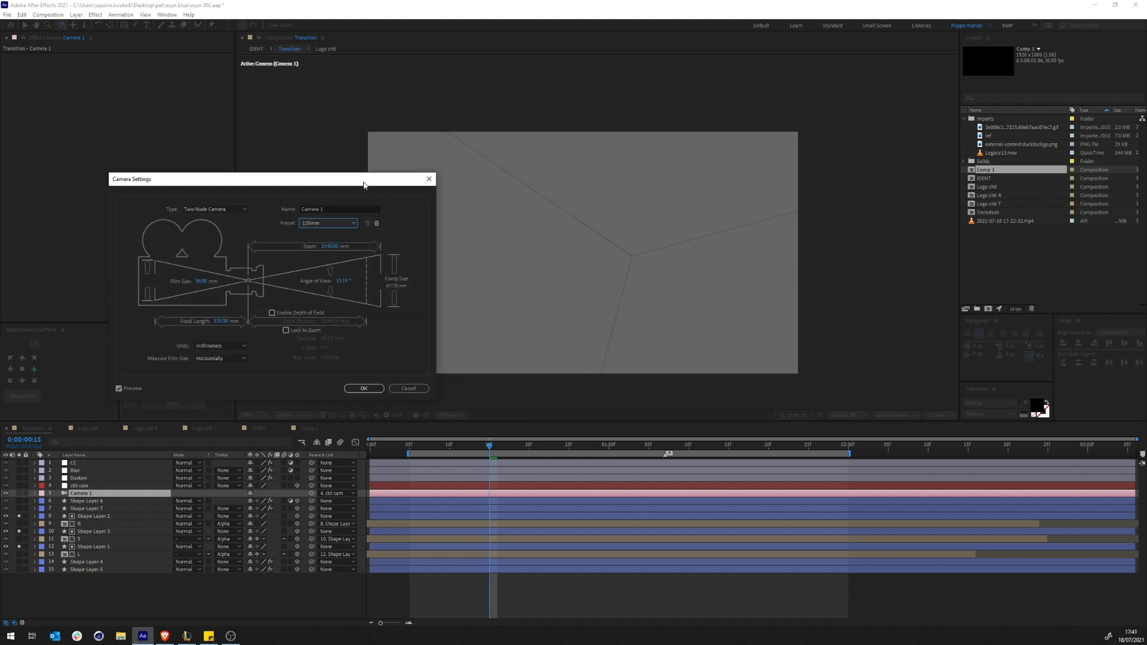
Try the 15mm, 35mm, 80mm and 135mm camera presets to compare the box's perspective, and discard the changes
{"action": "left_click", "coordinate": [320, 221]}
{"action": "left_click", "coordinate": [318, 245]}
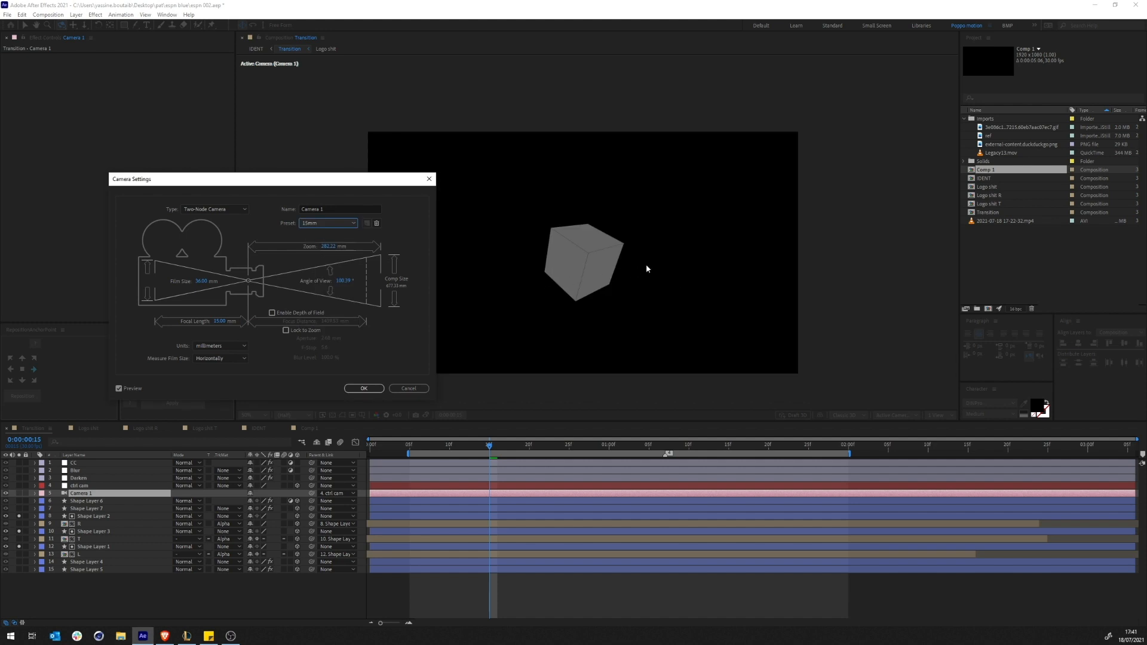
{"action": "left_click", "coordinate": [332, 222]}
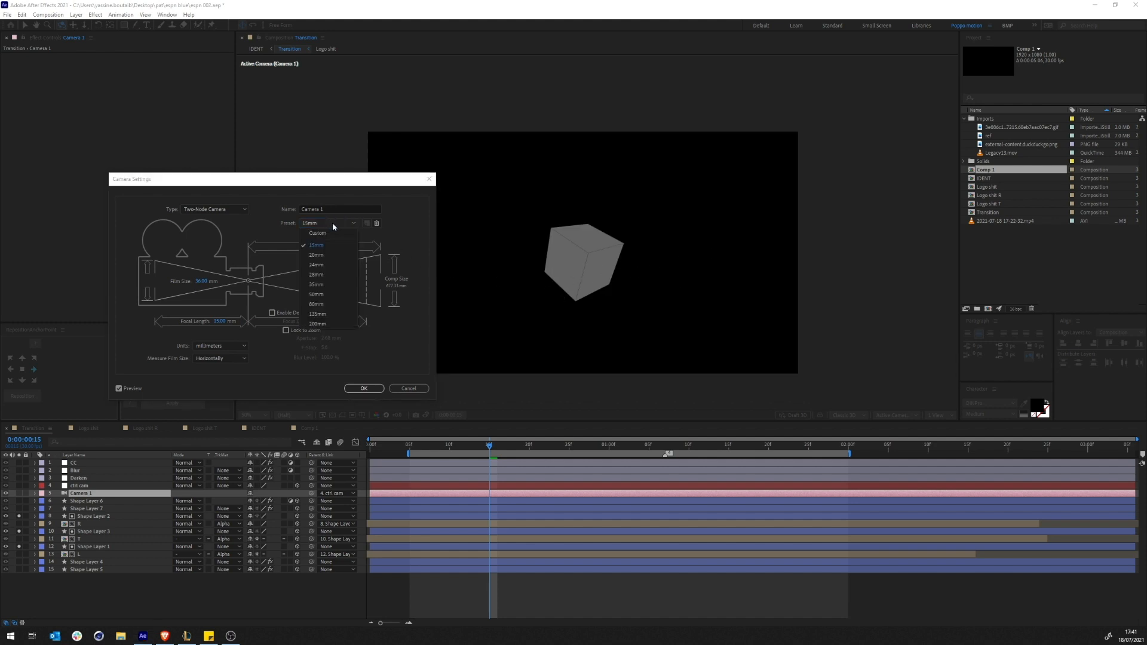
{"action": "left_click", "coordinate": [324, 283]}
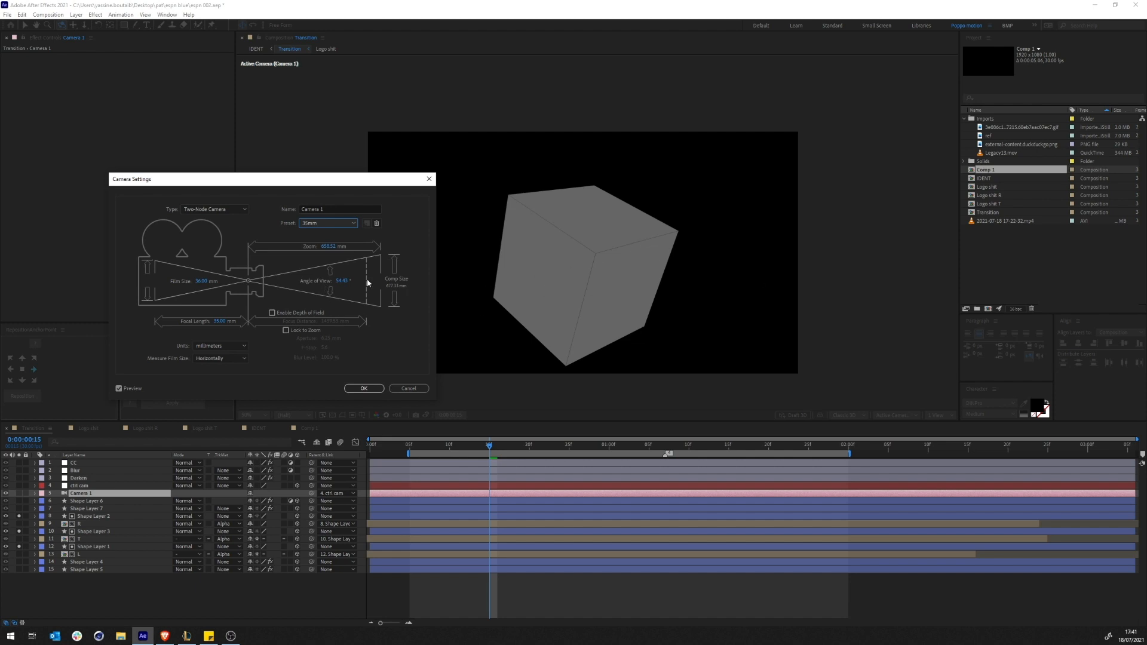
{"action": "left_click", "coordinate": [315, 224]}
{"action": "left_click", "coordinate": [316, 304]}
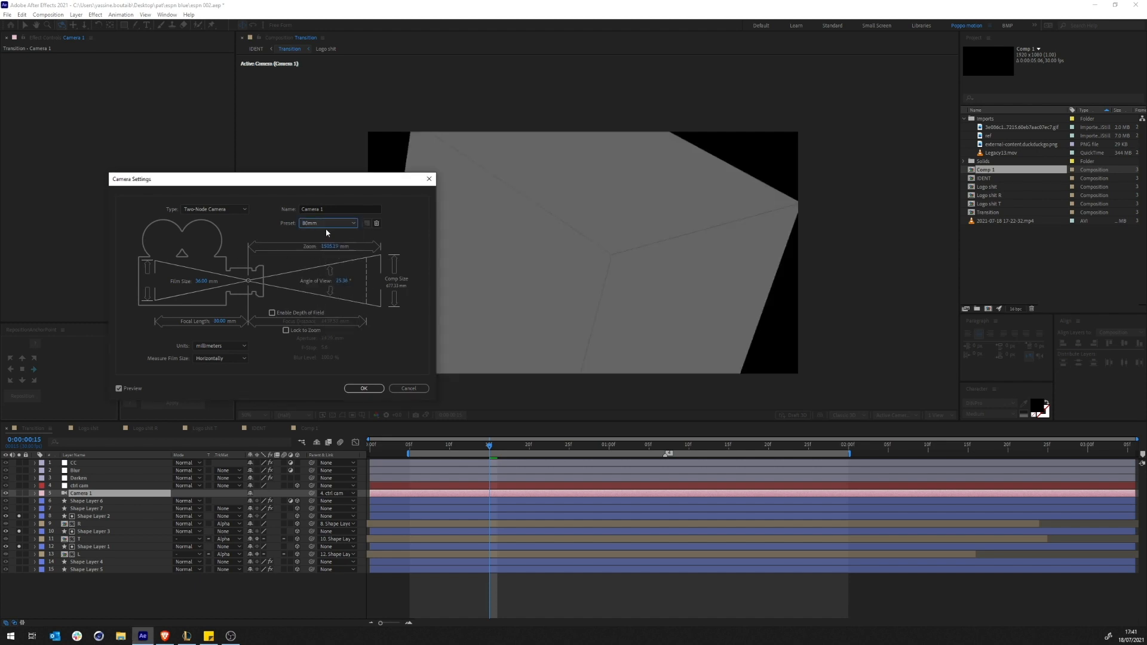
{"action": "left_click", "coordinate": [331, 223]}
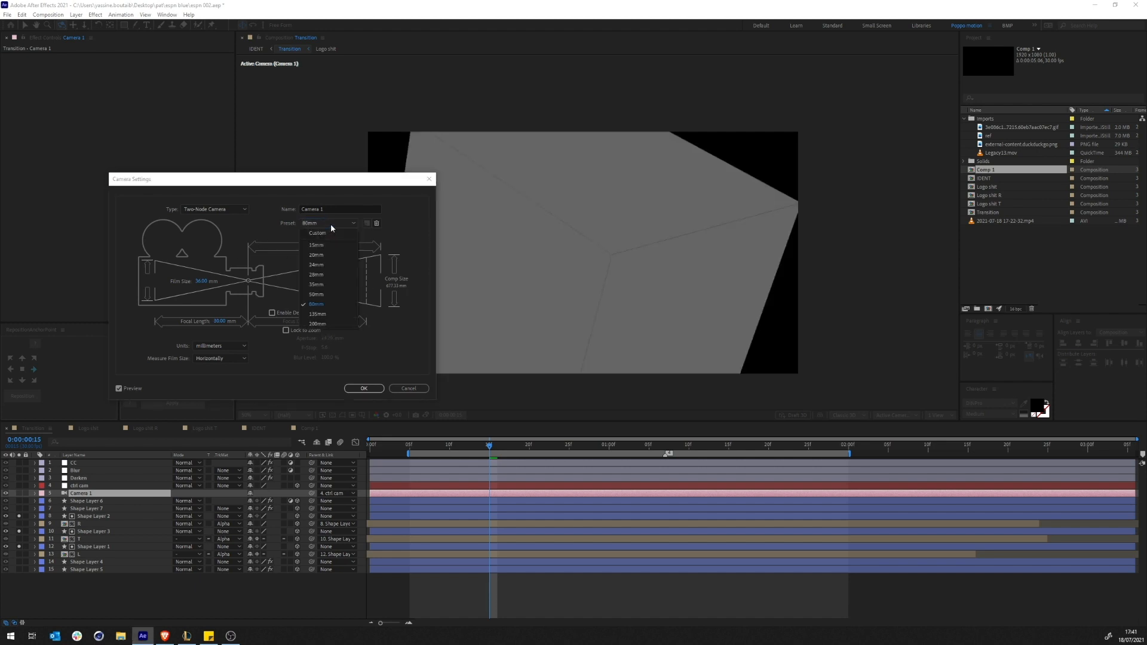
{"action": "left_click", "coordinate": [318, 315]}
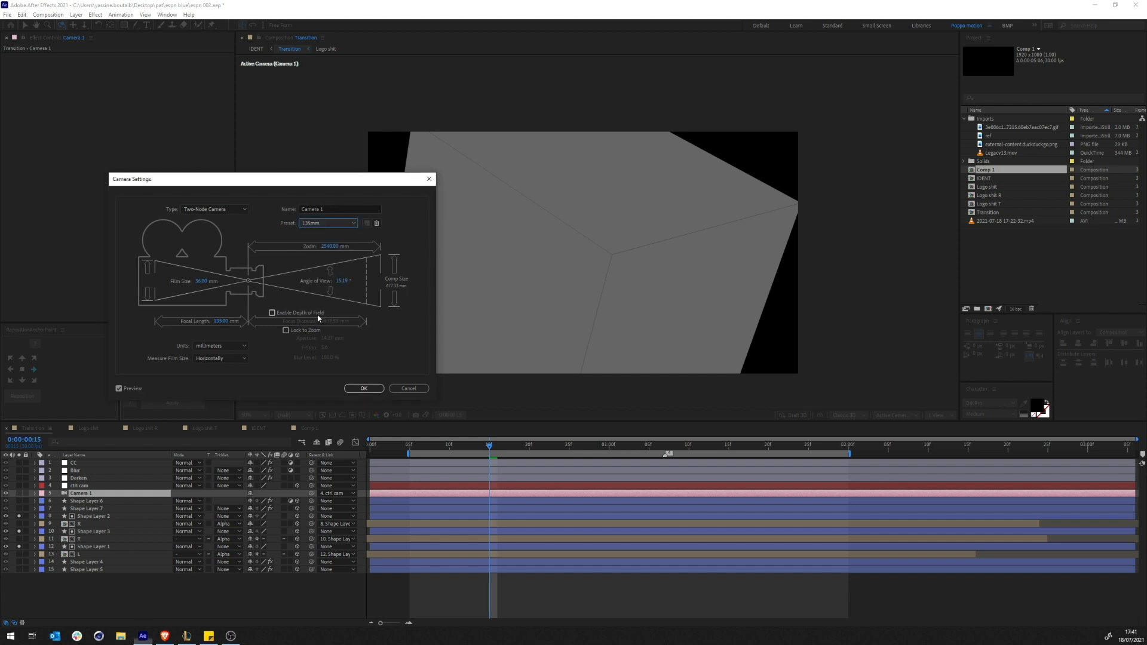
{"action": "left_click", "coordinate": [404, 389]}
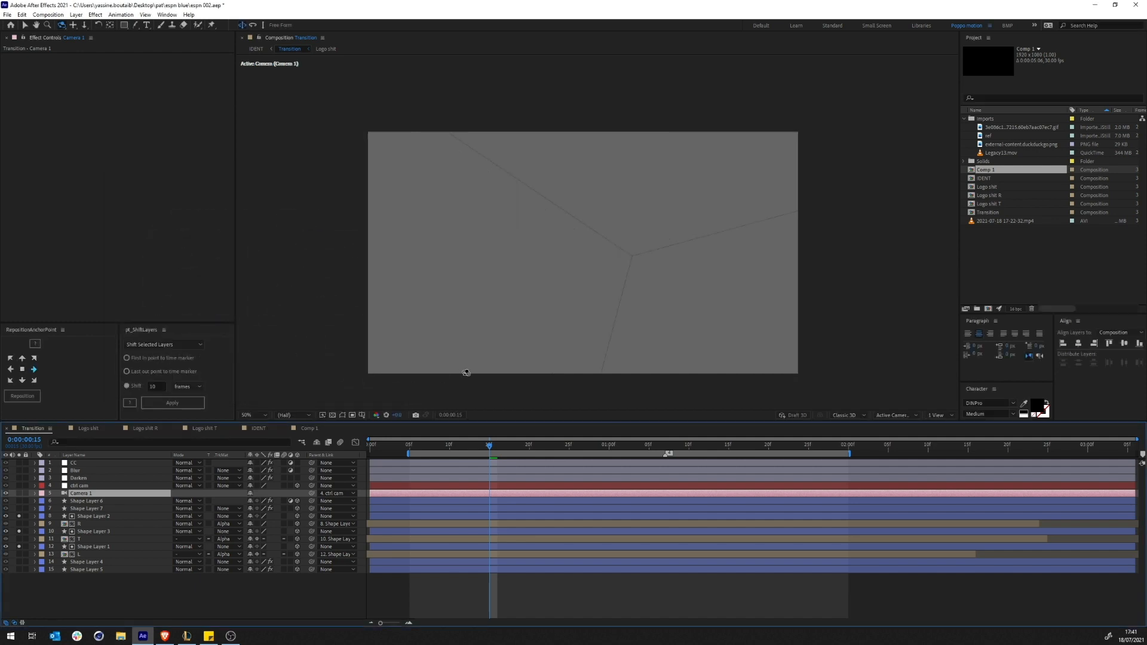
Show the layer controls in the viewer and solo the ctrl cam layer that Camera 1 is parented to
{"action": "left_click", "coordinate": [72, 581]}
{"action": "left_click", "coordinate": [87, 494]}
{"action": "left_click", "coordinate": [99, 486]}
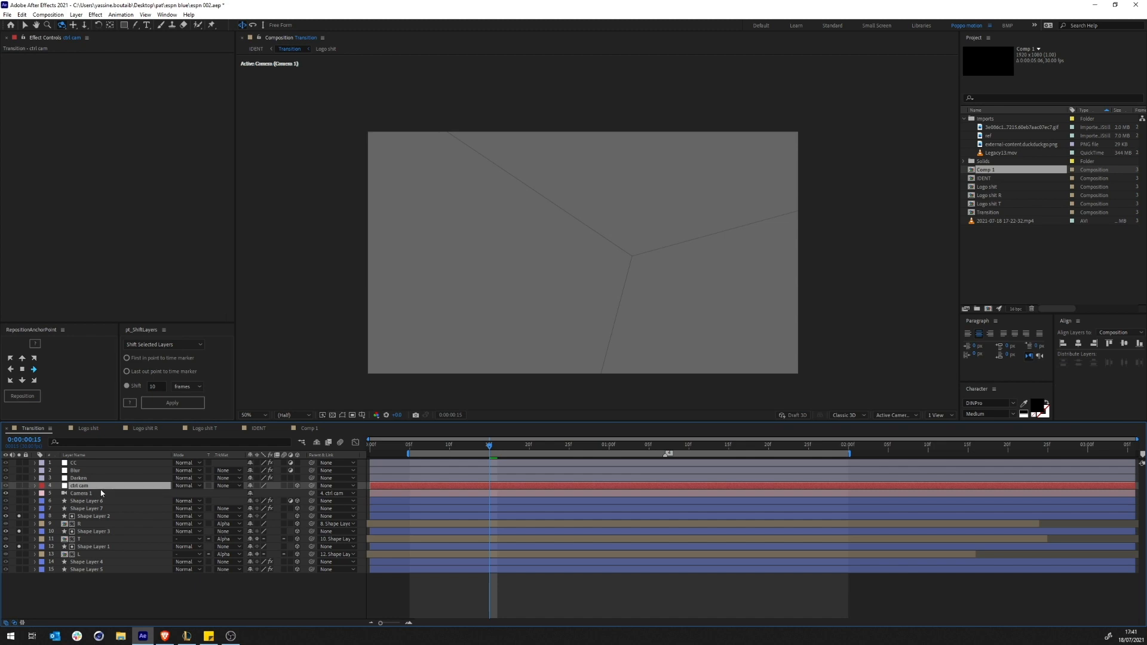
{"action": "key", "text": "ctrl+shift+h"}
{"action": "left_click", "coordinate": [19, 486]}
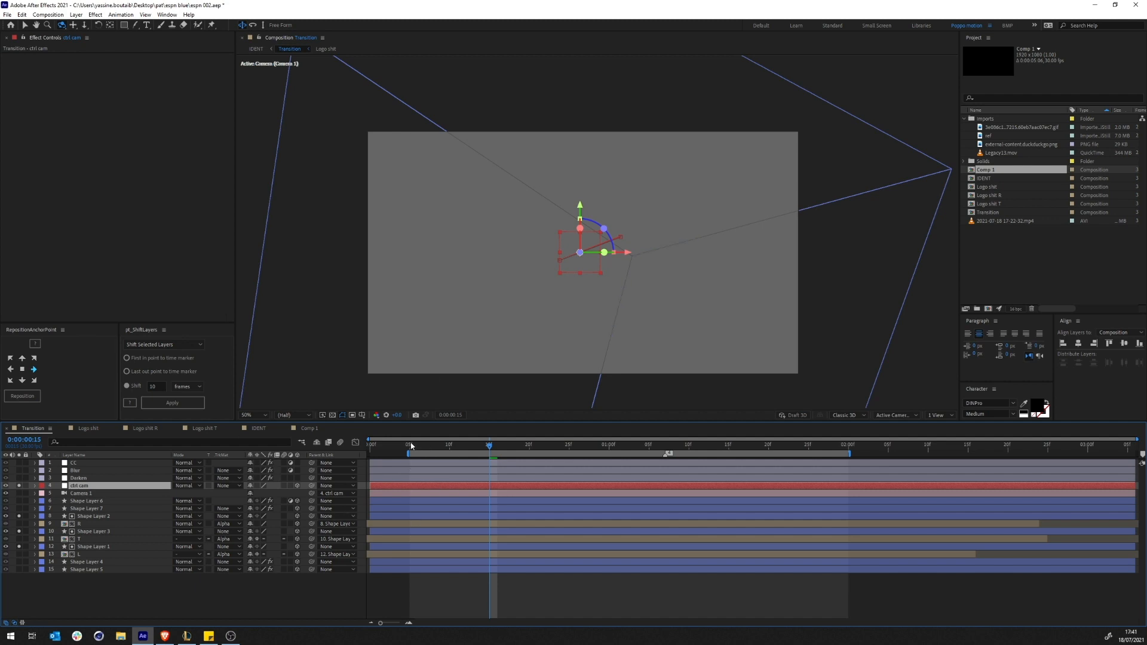
Reveal the keyframed properties of the ctrl cam layer and preview its animation from the start of the timeline
{"action": "left_click_drag", "start_coordinate": [411, 446], "coordinate": [362, 446]}
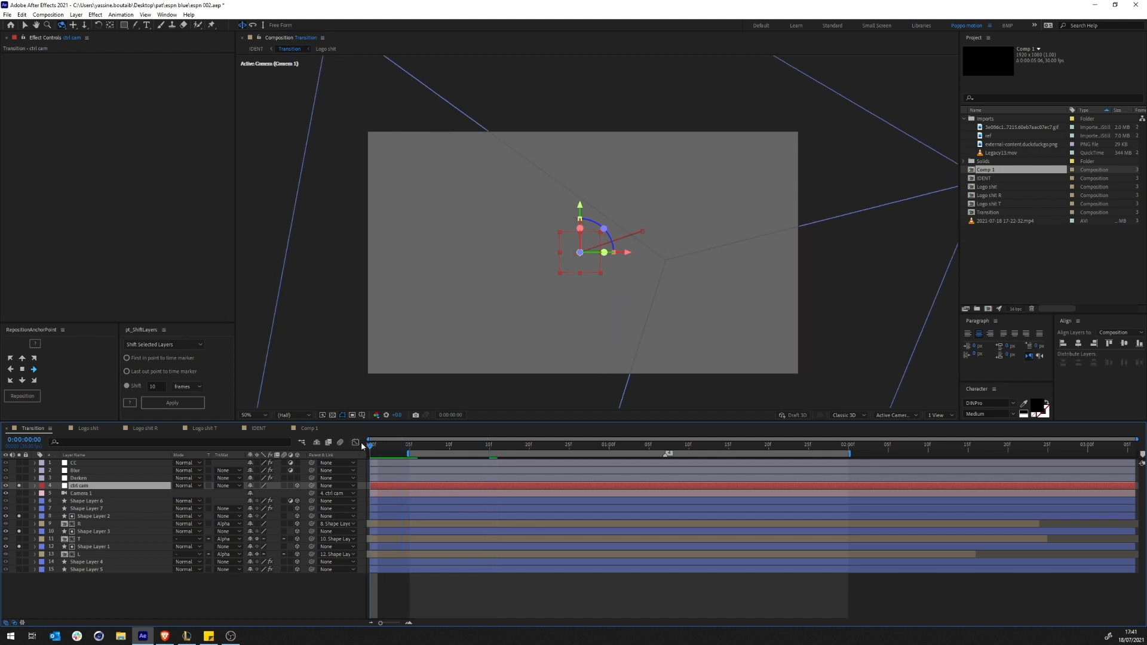
{"action": "key", "text": "u"}
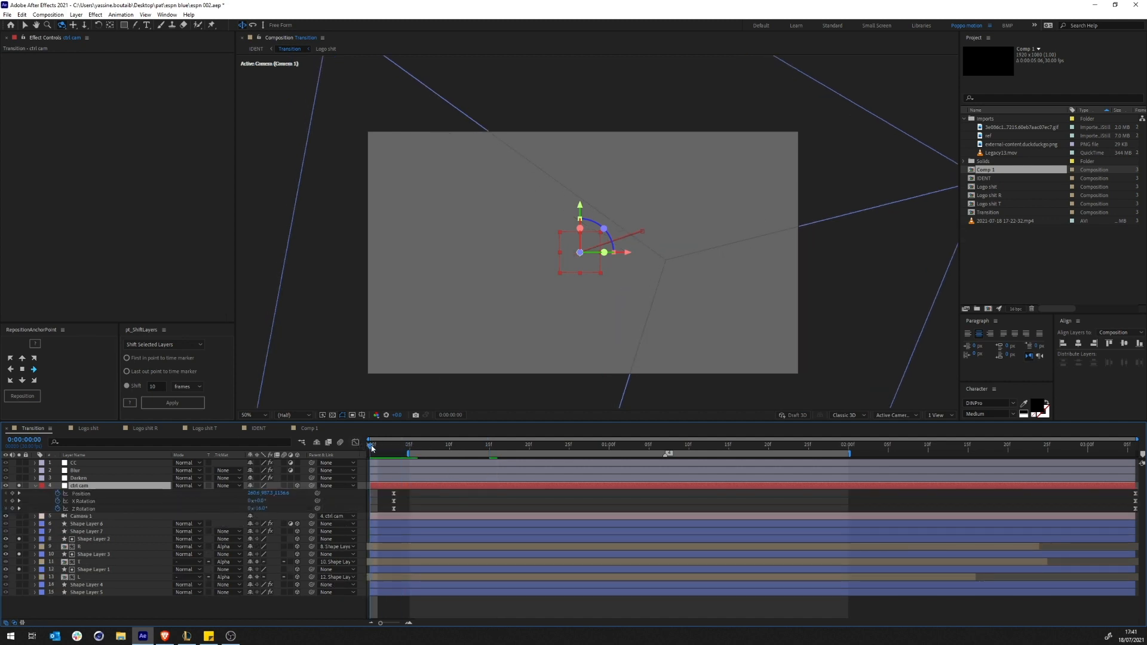
{"action": "left_click_drag", "start_coordinate": [371, 446], "coordinate": [1020, 443]}
{"action": "key", "text": "space"}
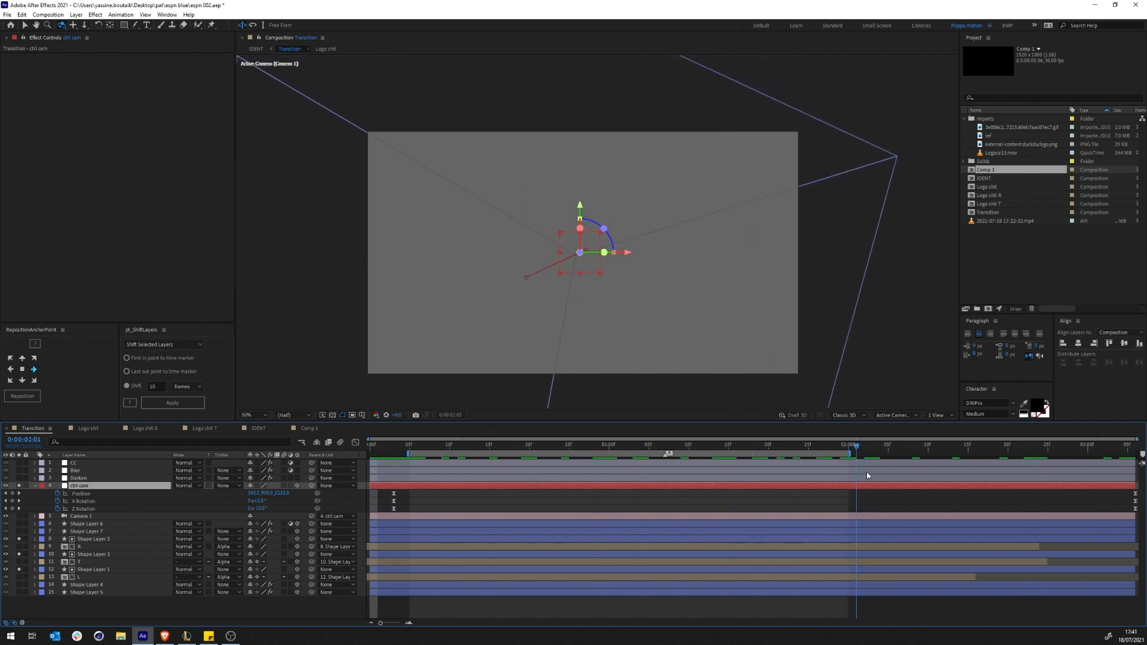
Solo the Transition layer in the IDENT composition and scrub through the transition to 0:00:03:05
{"action": "left_click", "coordinate": [264, 428]}
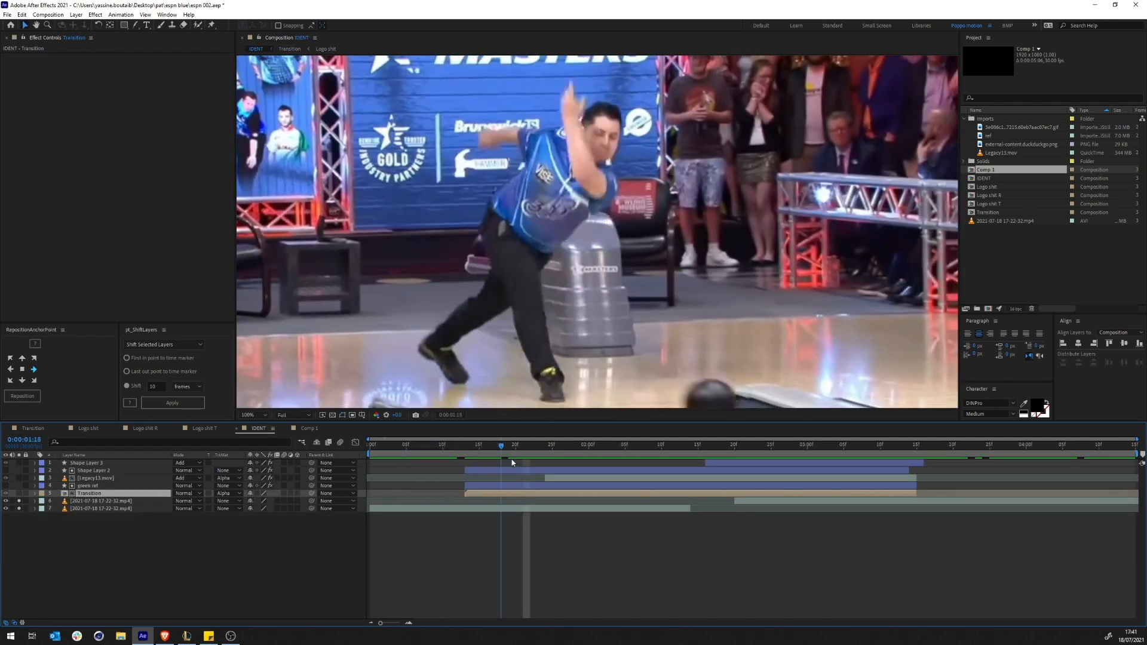
{"action": "left_click", "coordinate": [19, 493]}
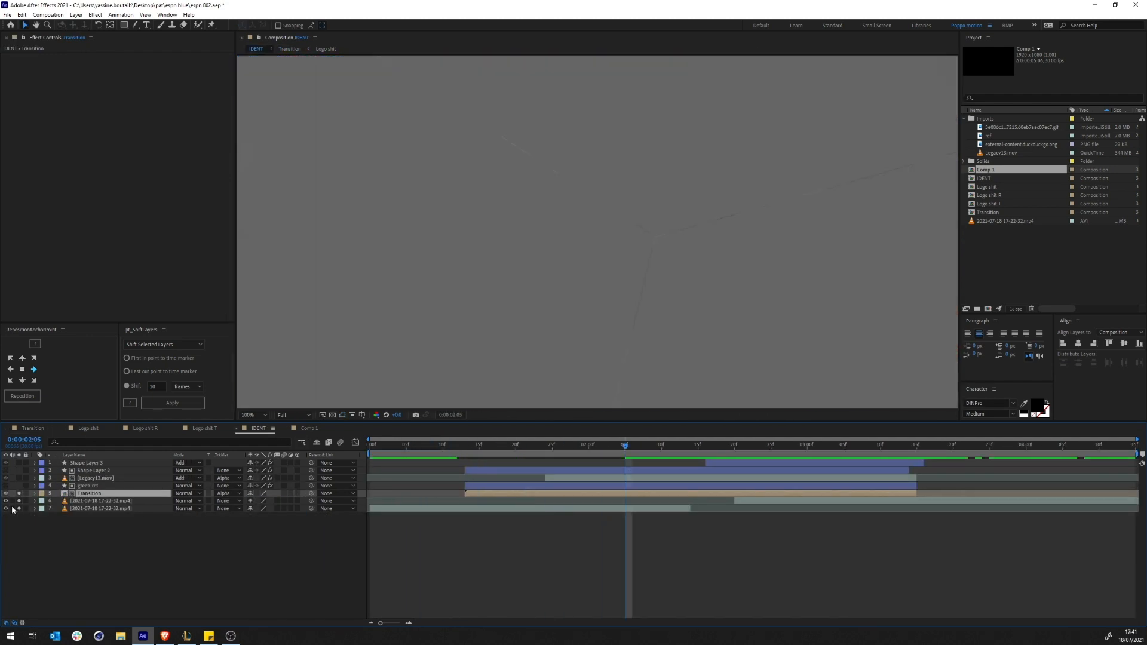
{"action": "left_click_drag", "start_coordinate": [538, 445], "coordinate": [843, 460]}
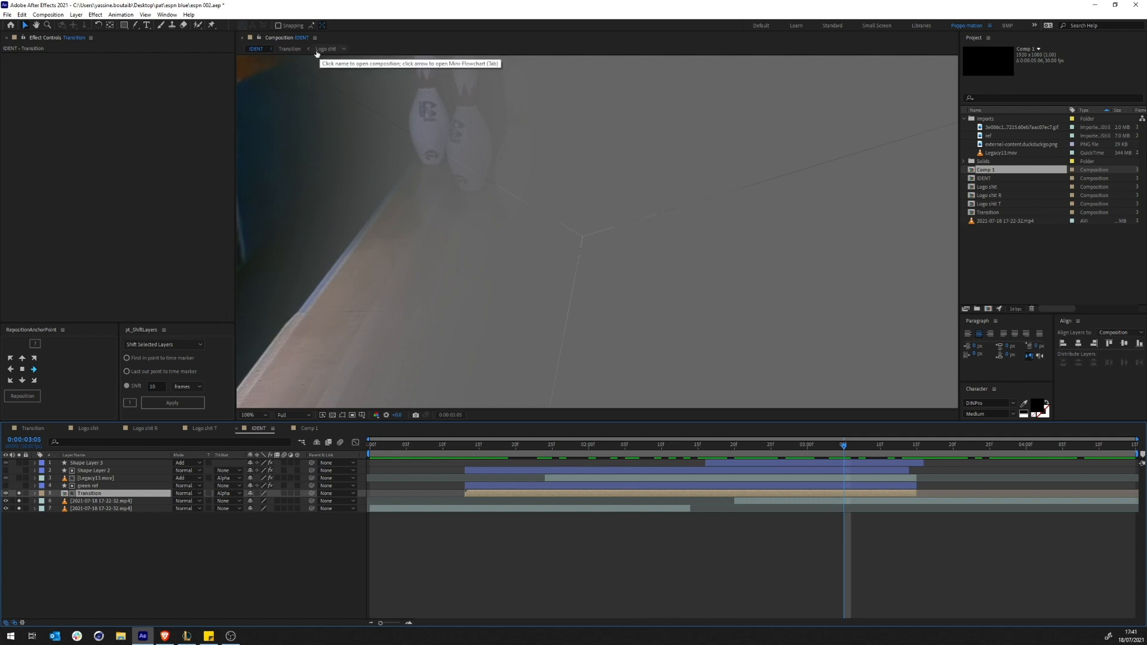
Return to the Transition composition and preview the camera move again, scrubbing back to frame 14
{"action": "left_click", "coordinate": [293, 49]}
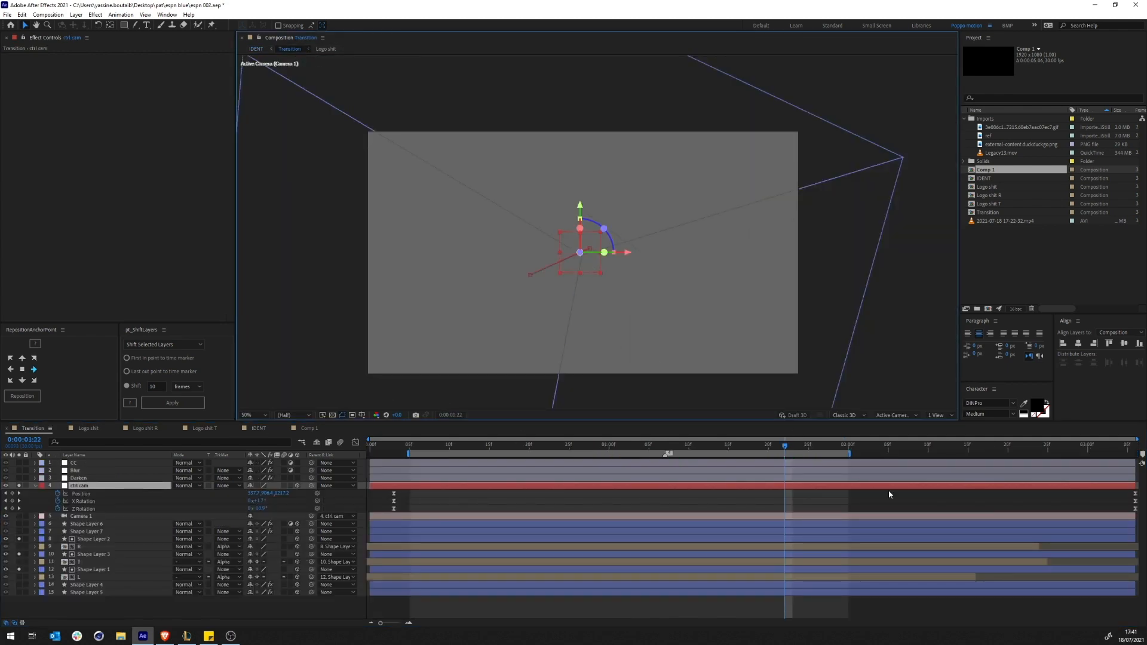
{"action": "key", "text": "space"}
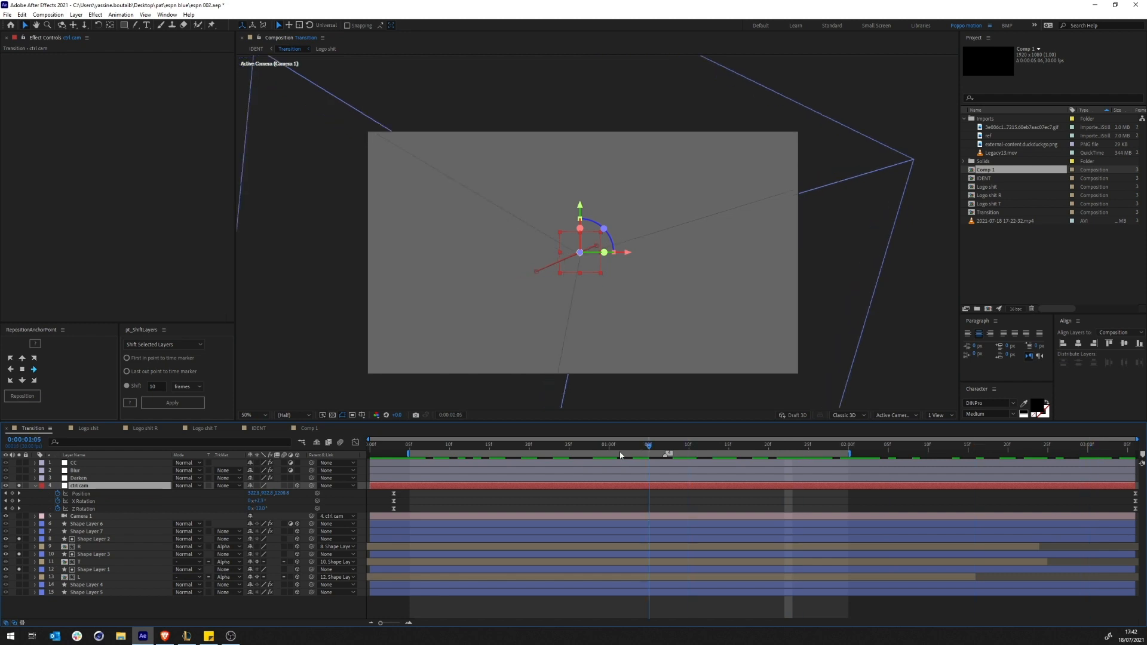
{"action": "left_click_drag", "start_coordinate": [620, 456], "coordinate": [481, 456]}
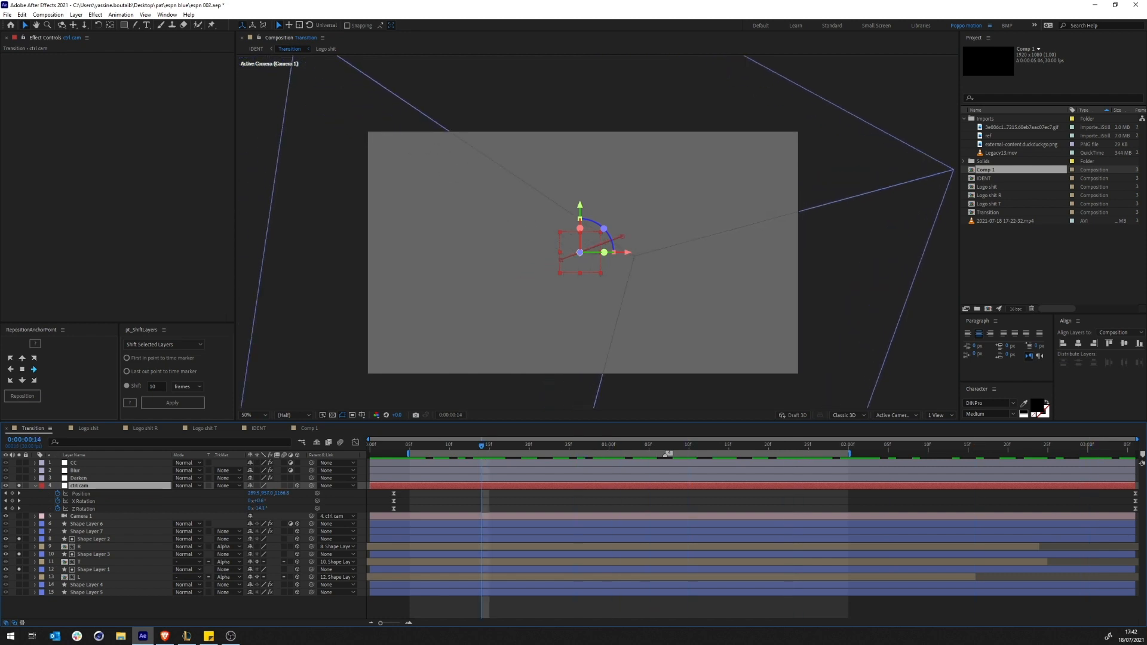
Collapse the ctrl cam properties and solo the L precomp layer in the Transition composition
{"action": "left_click", "coordinate": [34, 485]}
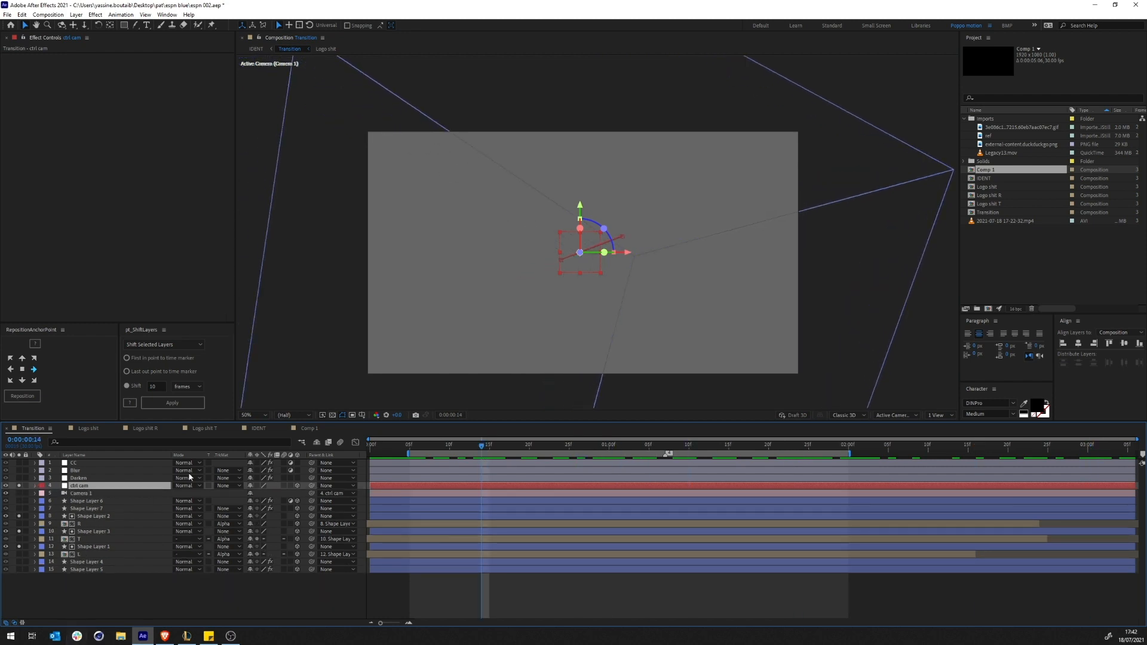
{"action": "left_click", "coordinate": [95, 575]}
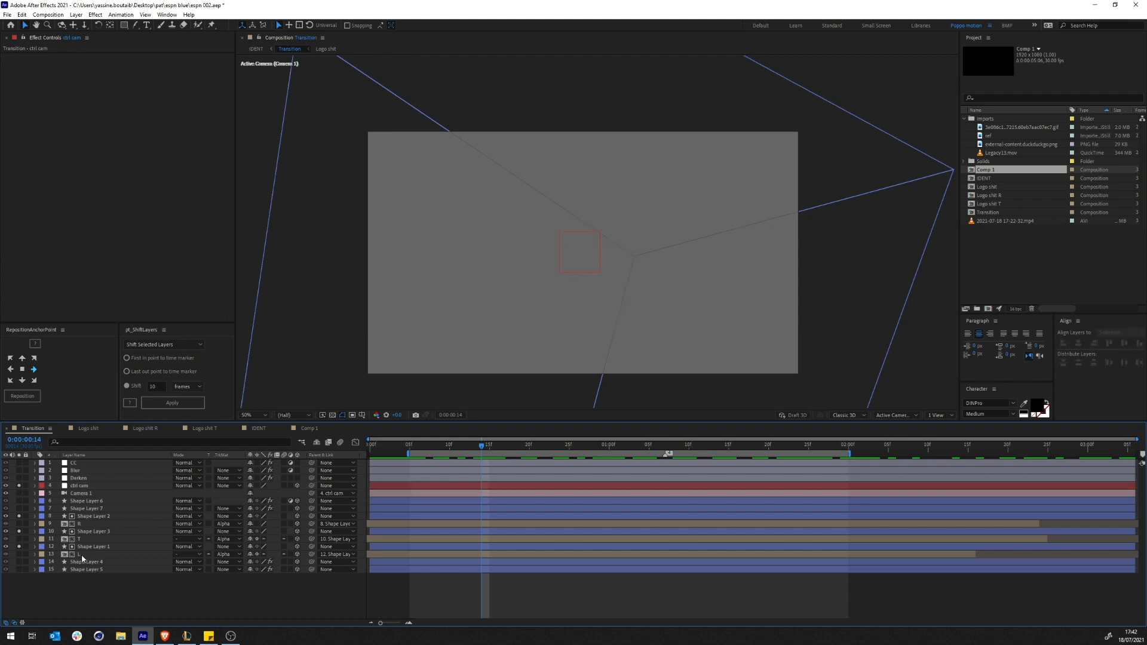
{"action": "left_click", "coordinate": [59, 554]}
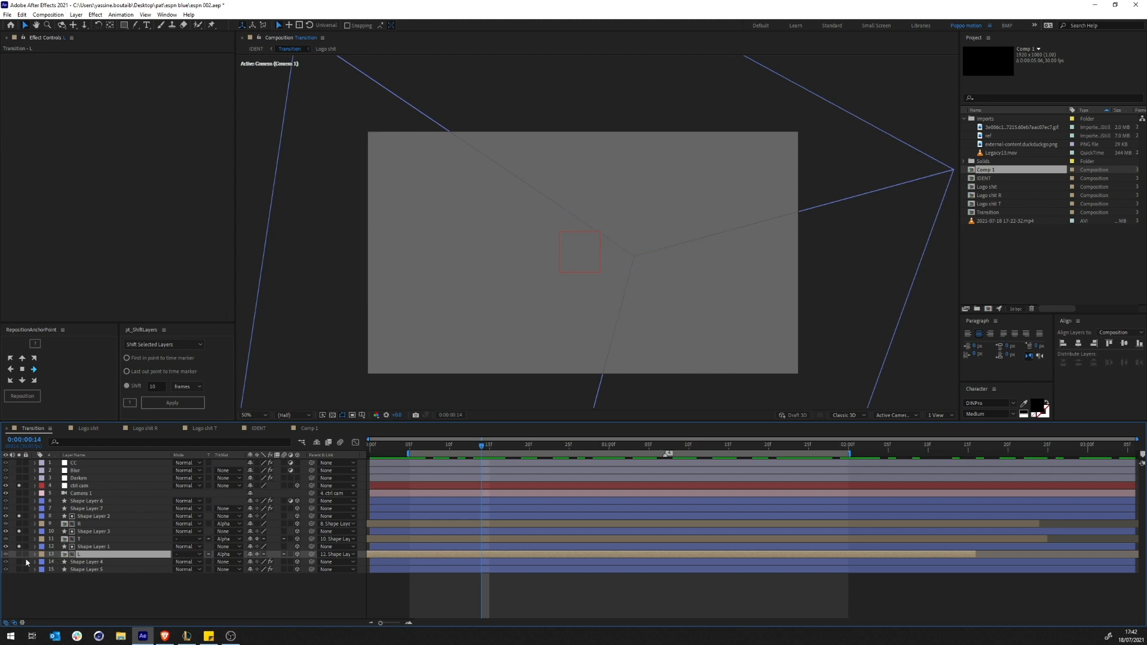
{"action": "left_click", "coordinate": [90, 596]}
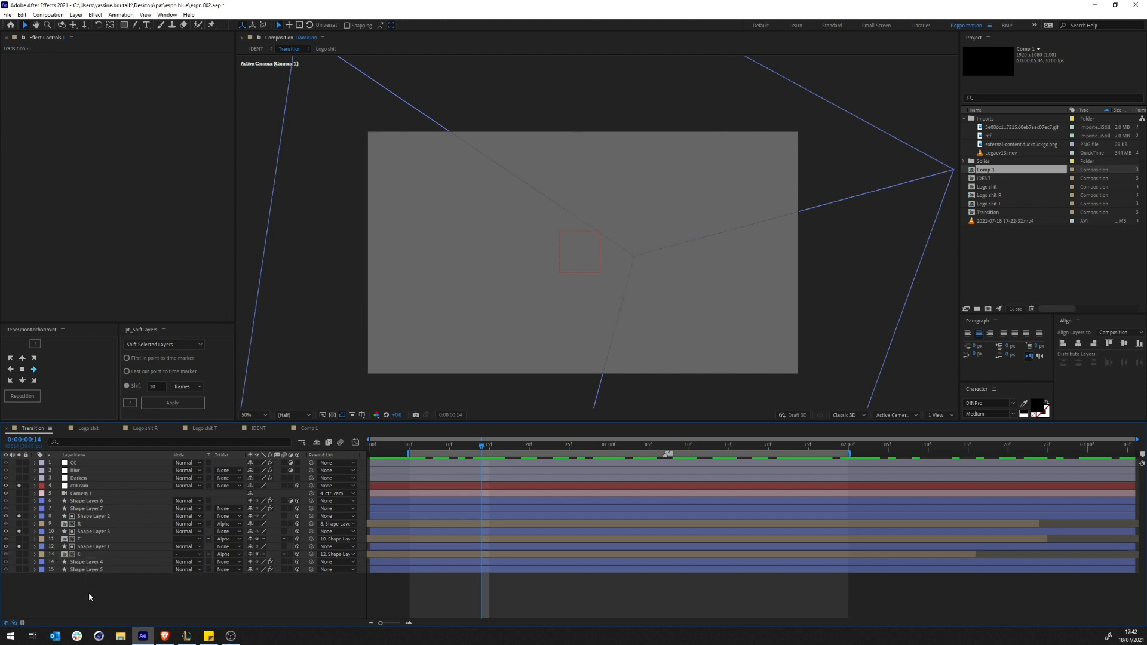
{"action": "left_click", "coordinate": [75, 556]}
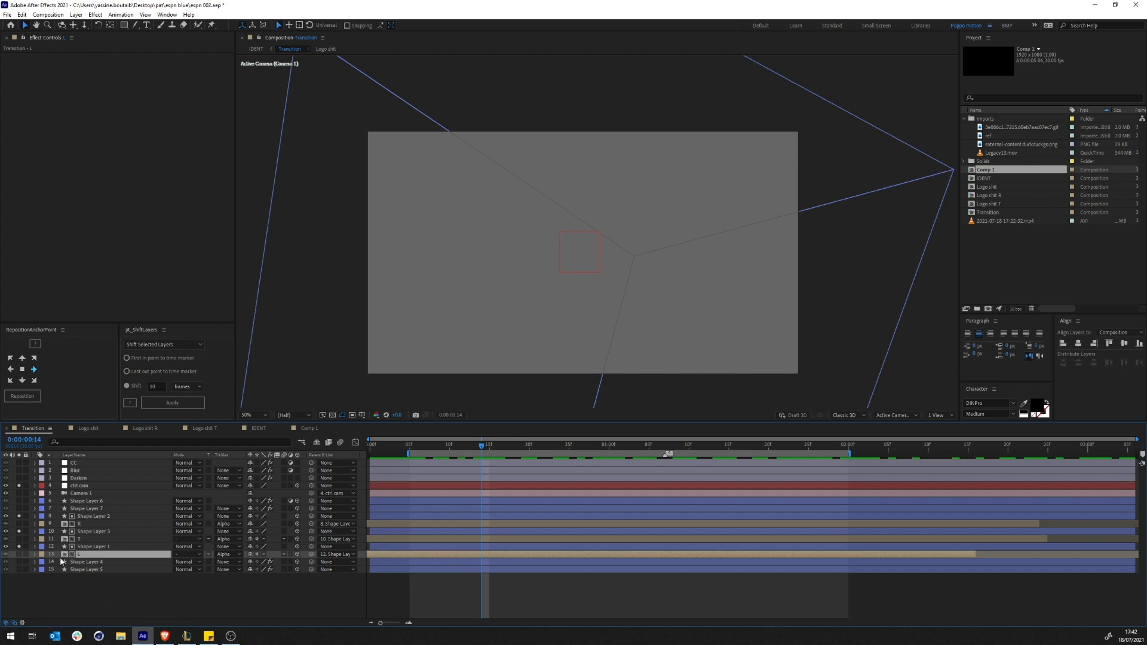
{"action": "left_click", "coordinate": [19, 555]}
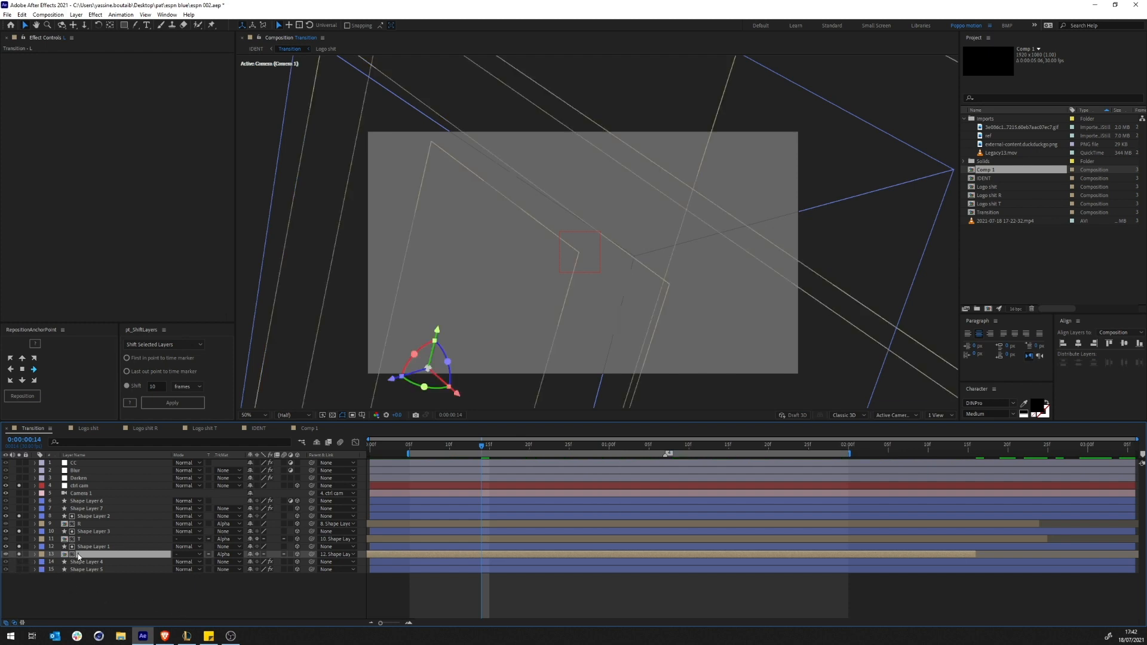
Open the L layer's source composition and solo the external-content.duckduckgo.png logo together with its Dark Gray Solid 1 background
{"action": "double_click", "coordinate": [75, 556]}
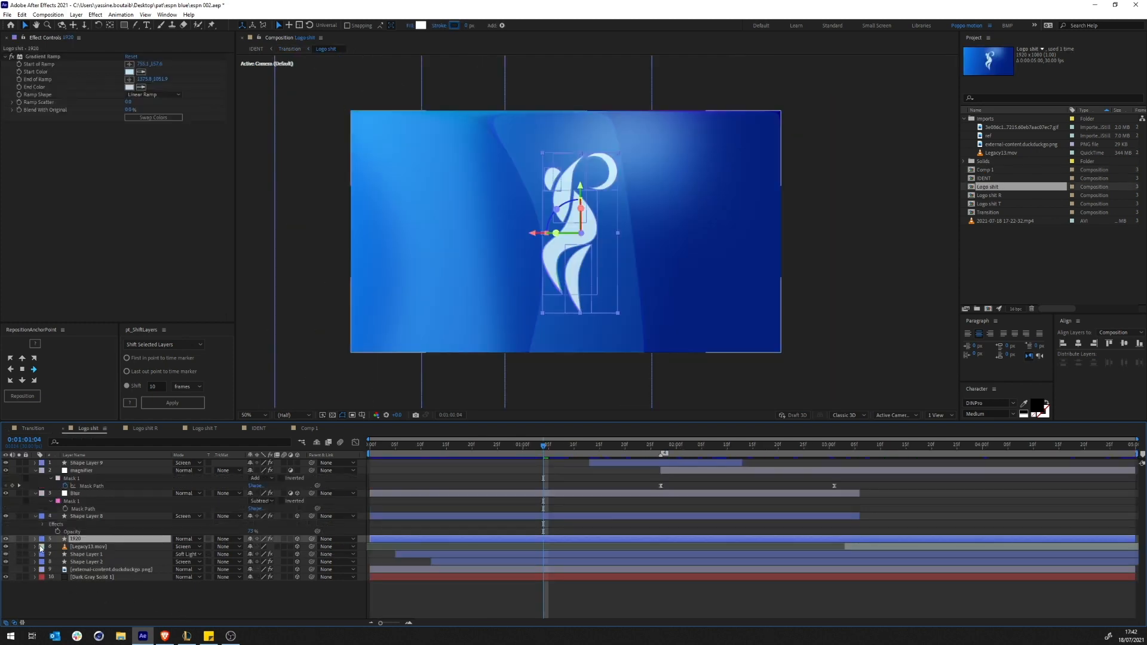
{"action": "left_click", "coordinate": [19, 570]}
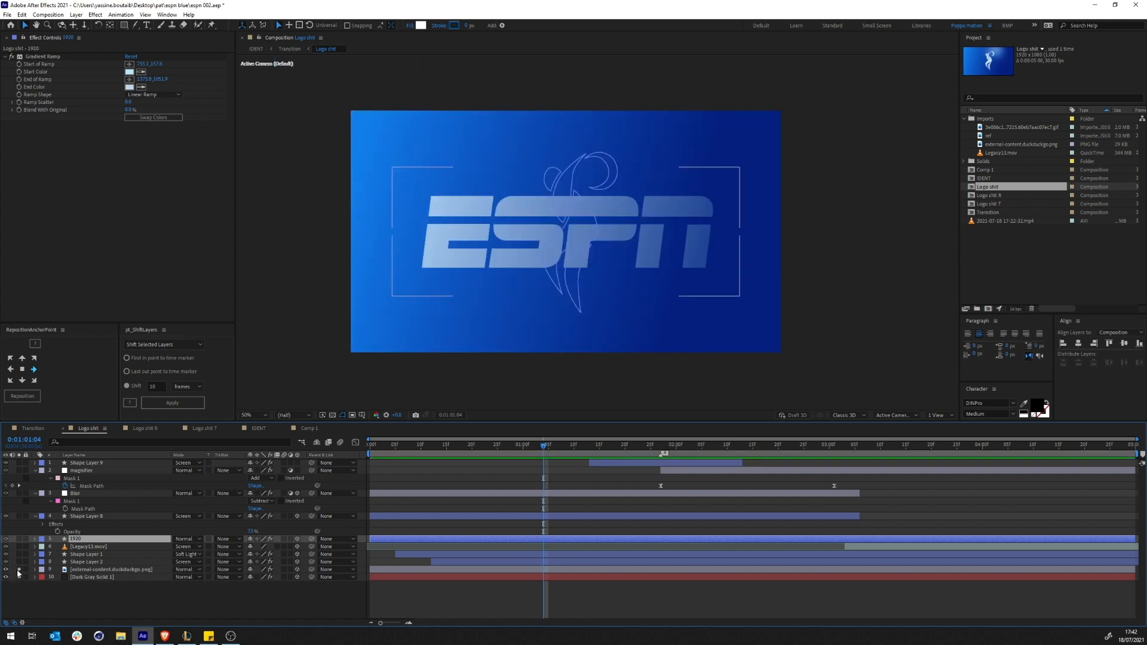
{"action": "left_click", "coordinate": [72, 594]}
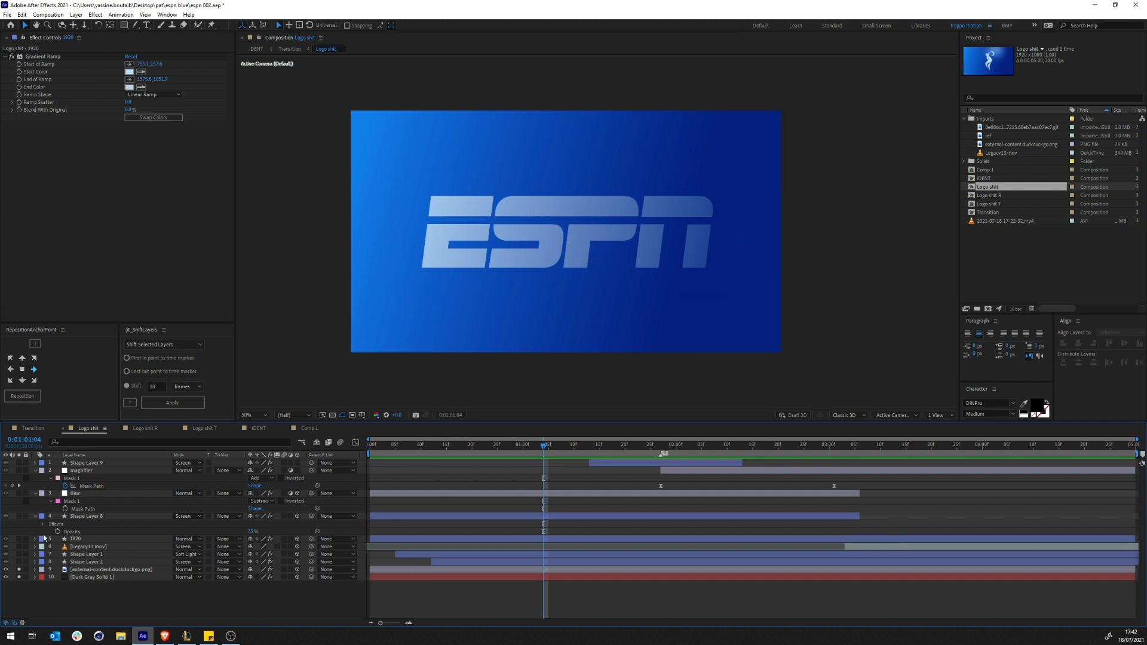
{"action": "key", "text": "space"}
{"action": "left_click", "coordinate": [585, 448]}
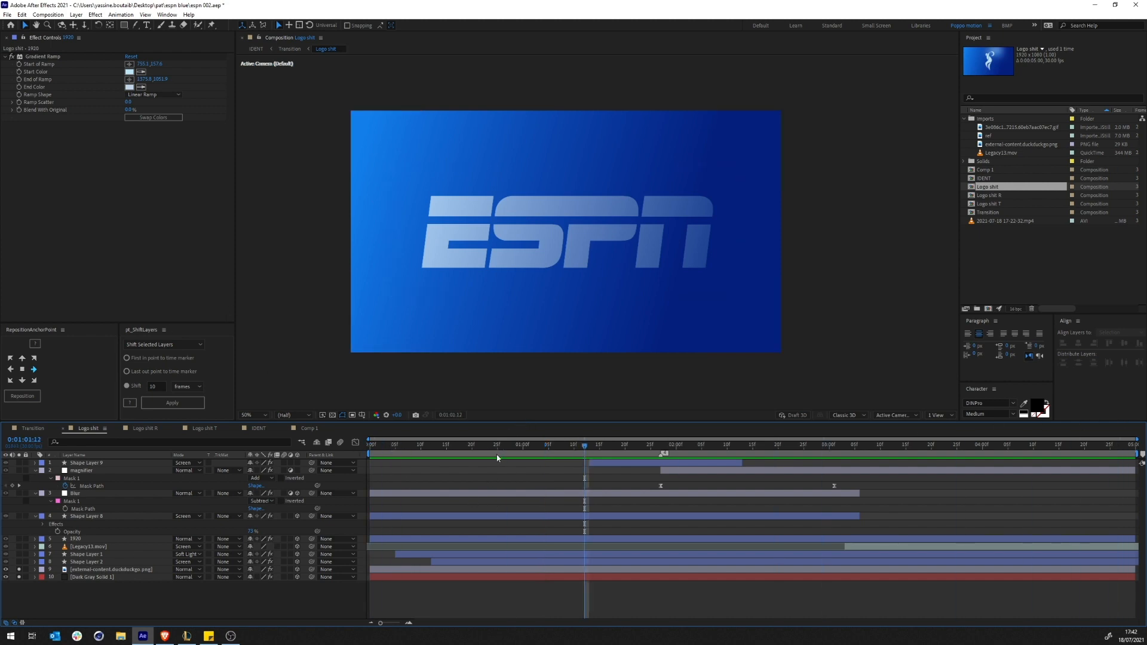
Switch to Comp 1 and add the Logo shit composition as its topmost layer
{"action": "left_click", "coordinate": [308, 429]}
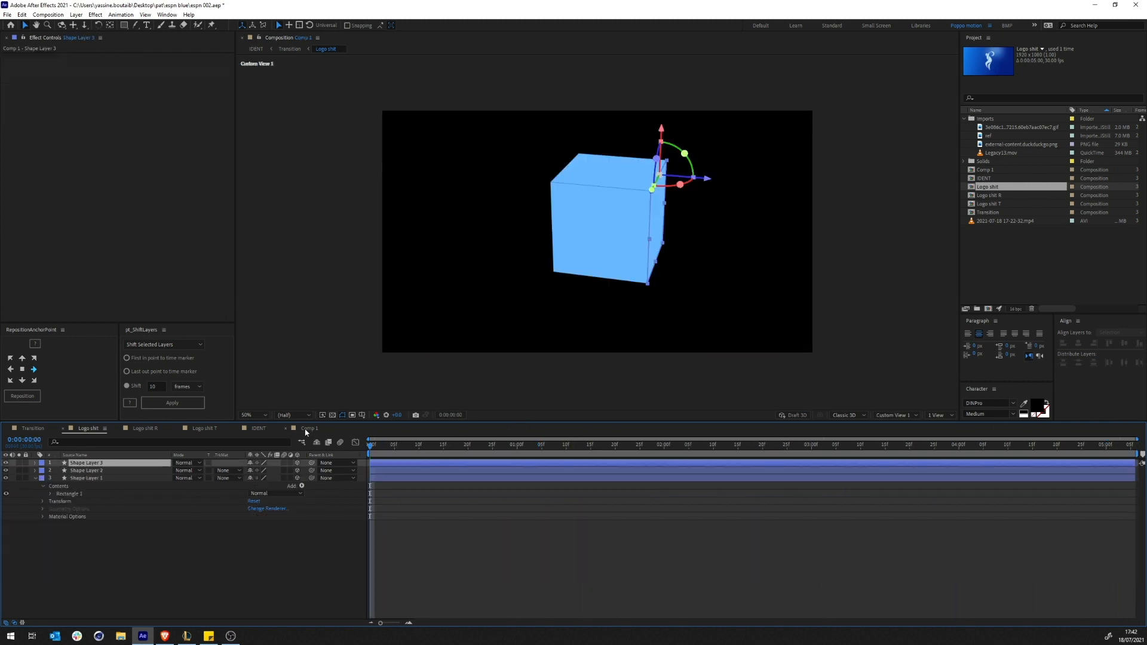
{"action": "left_click", "coordinate": [1039, 255]}
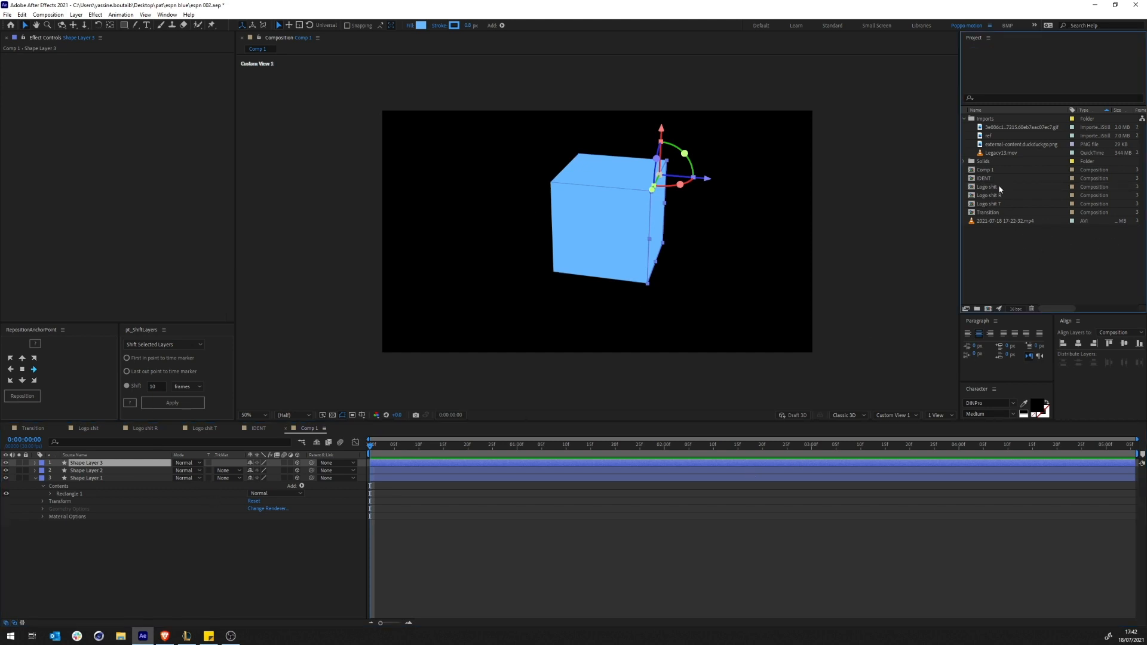
{"action": "left_click", "coordinate": [995, 188]}
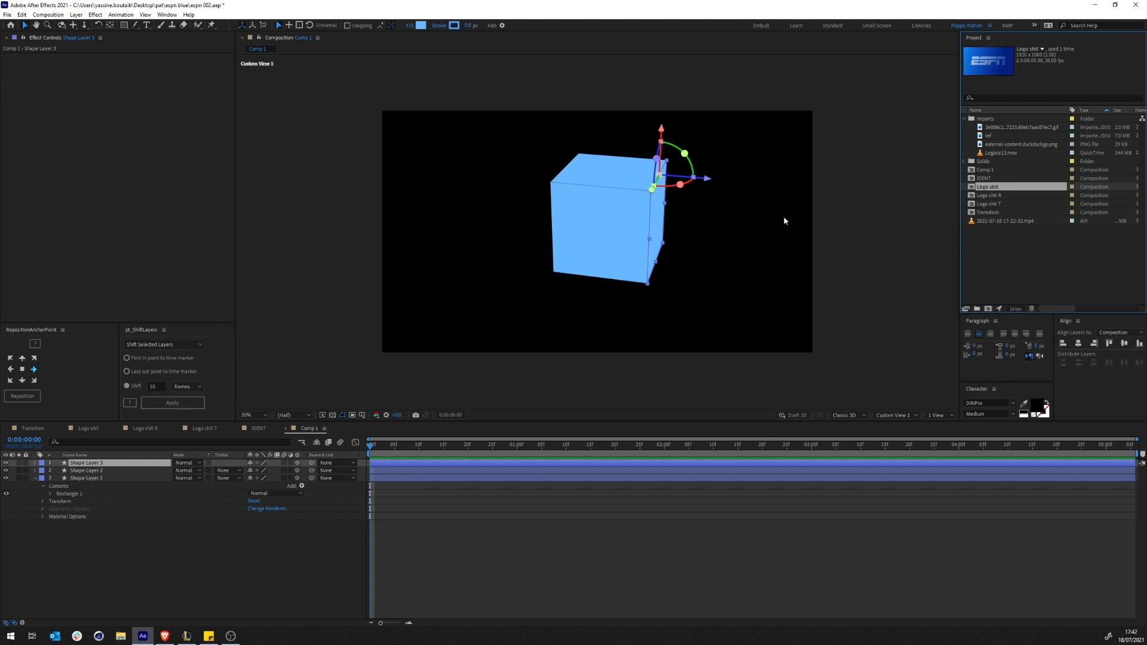
{"action": "left_click_drag", "start_coordinate": [979, 187], "coordinate": [80, 460]}
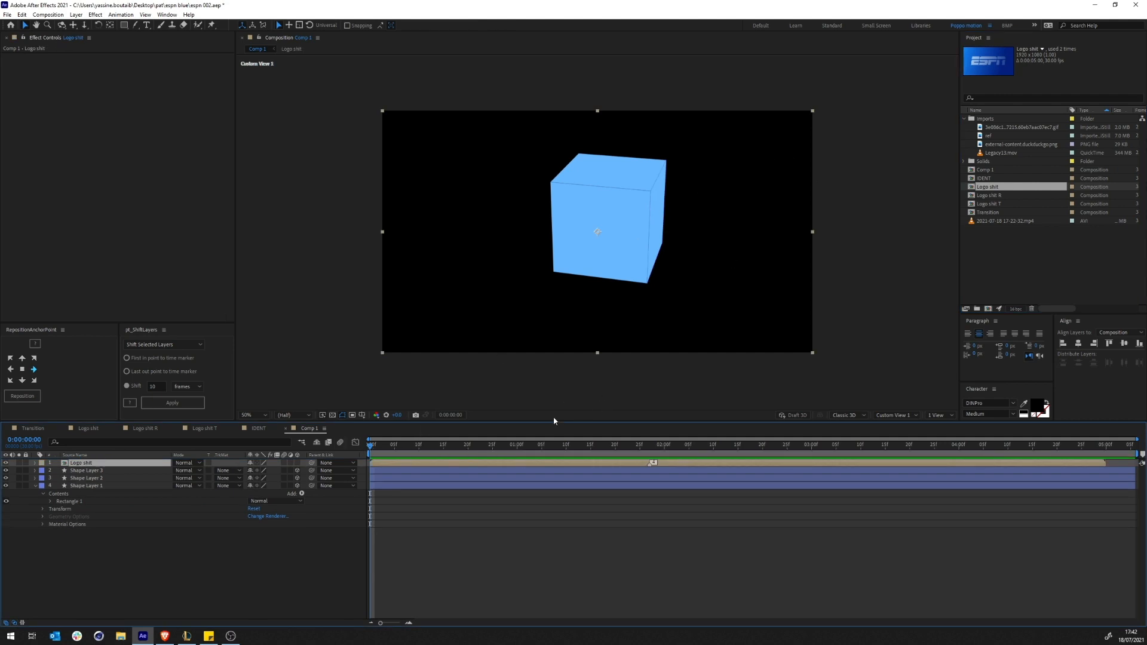
View Comp 1 through the active camera with the logo layer shown and hidden, and return to Custom View 1
{"action": "left_click", "coordinate": [893, 415]}
{"action": "left_click", "coordinate": [898, 431]}
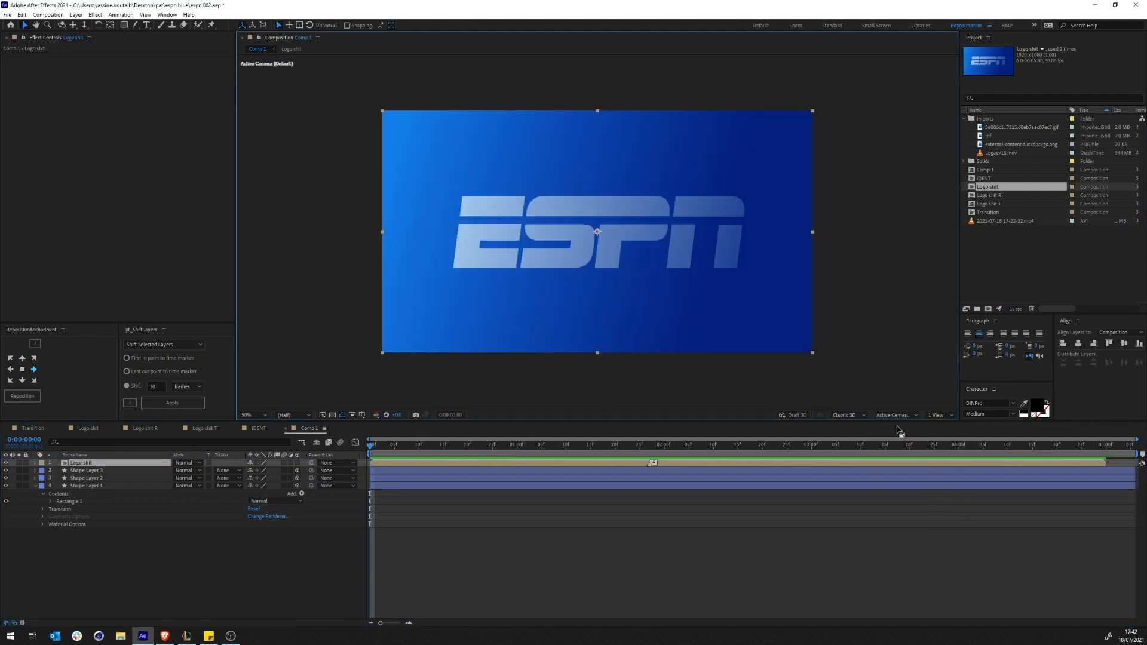
{"action": "left_click", "coordinate": [6, 463]}
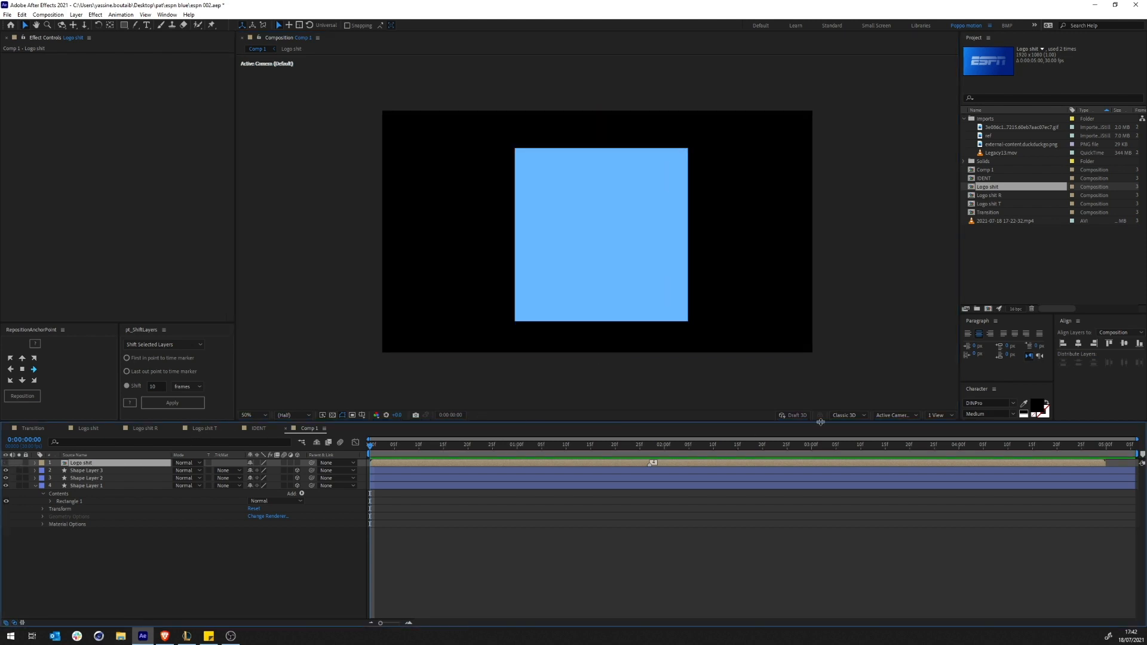
{"action": "left_click", "coordinate": [893, 415]}
{"action": "left_click", "coordinate": [916, 511]}
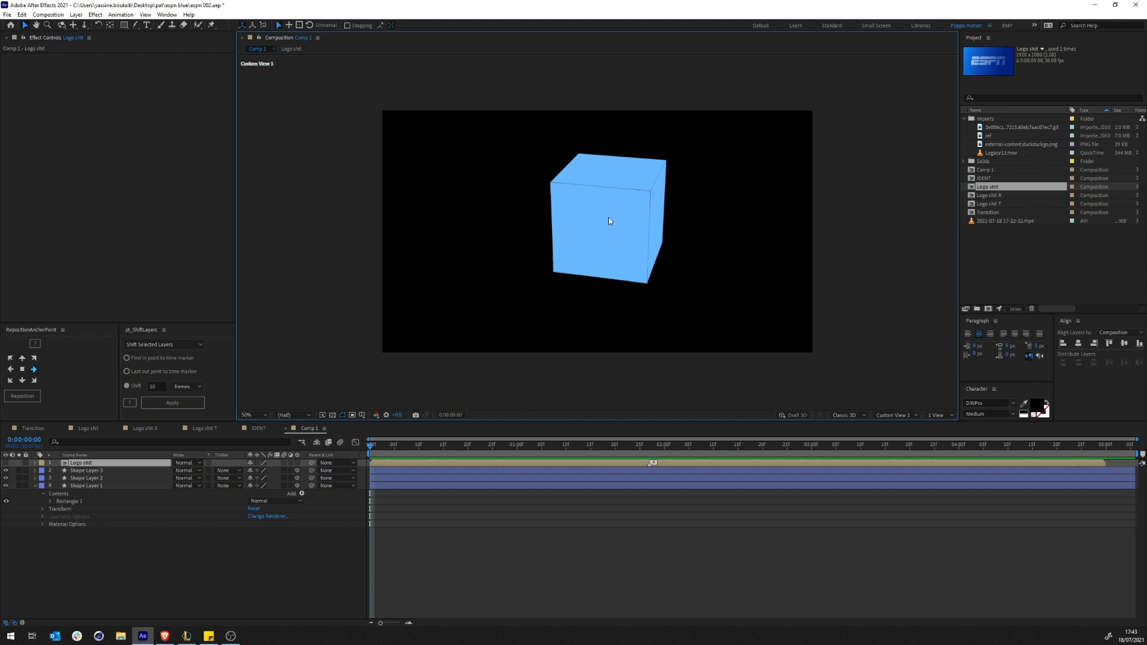
Make the logo composition a visible 3D layer parented to Shape Layer 1 and stacked directly beneath it
{"action": "left_click", "coordinate": [299, 464]}
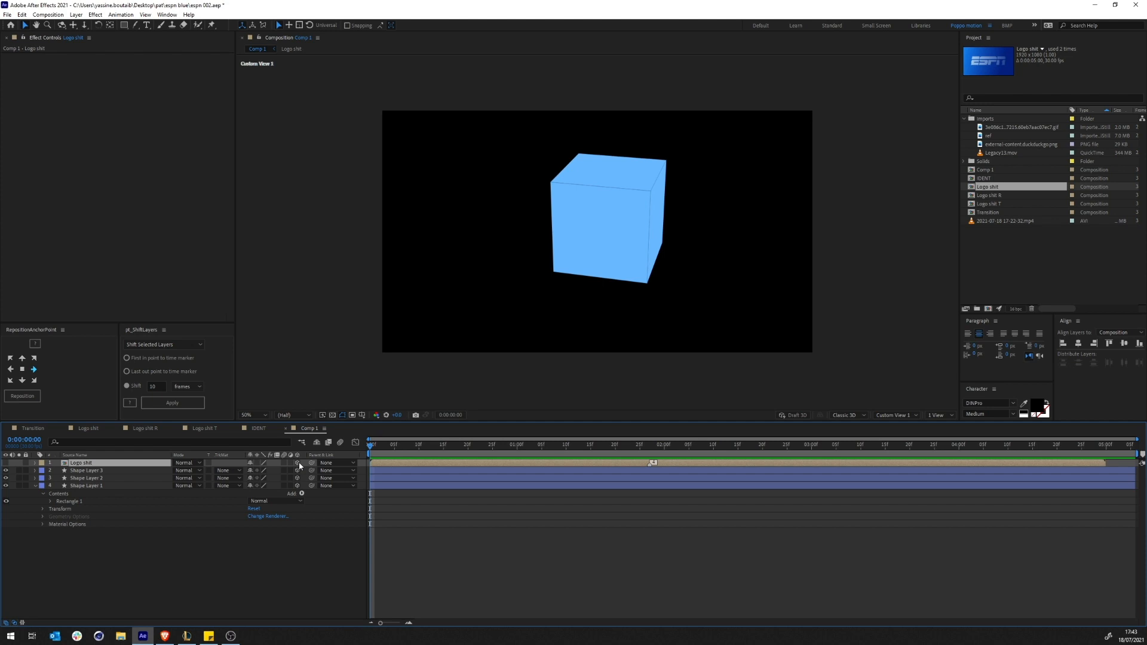
{"action": "left_click", "coordinate": [6, 464]}
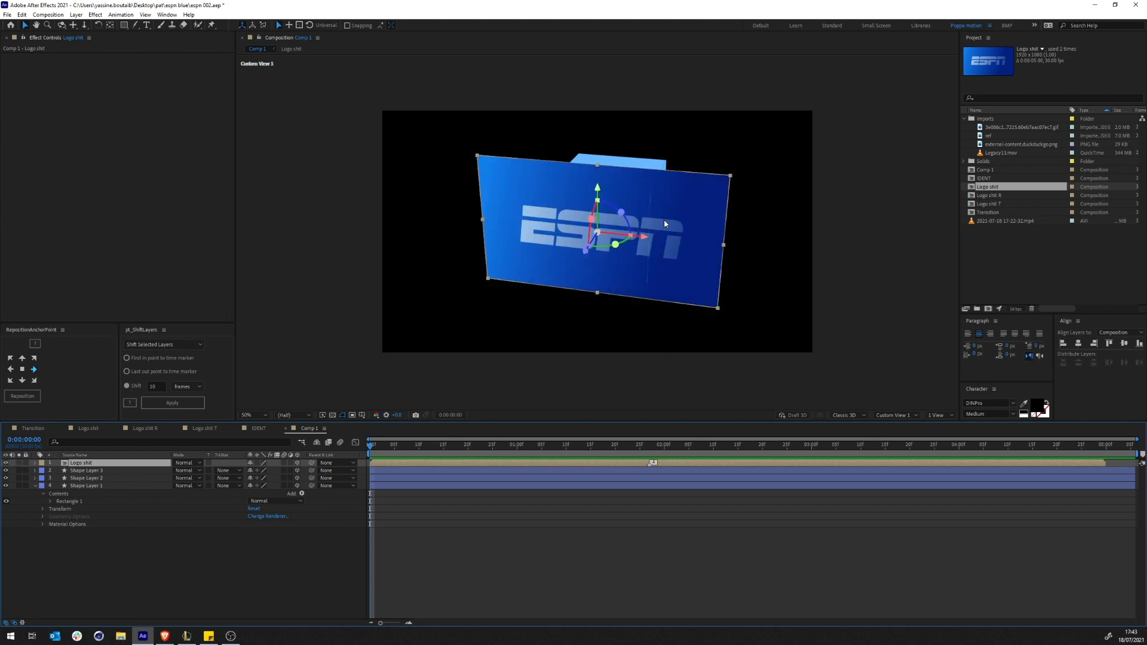
{"action": "left_click_drag", "start_coordinate": [312, 463], "coordinate": [79, 485]}
{"action": "left_click_drag", "start_coordinate": [80, 463], "coordinate": [67, 529]}
{"action": "left_click", "coordinate": [35, 478]}
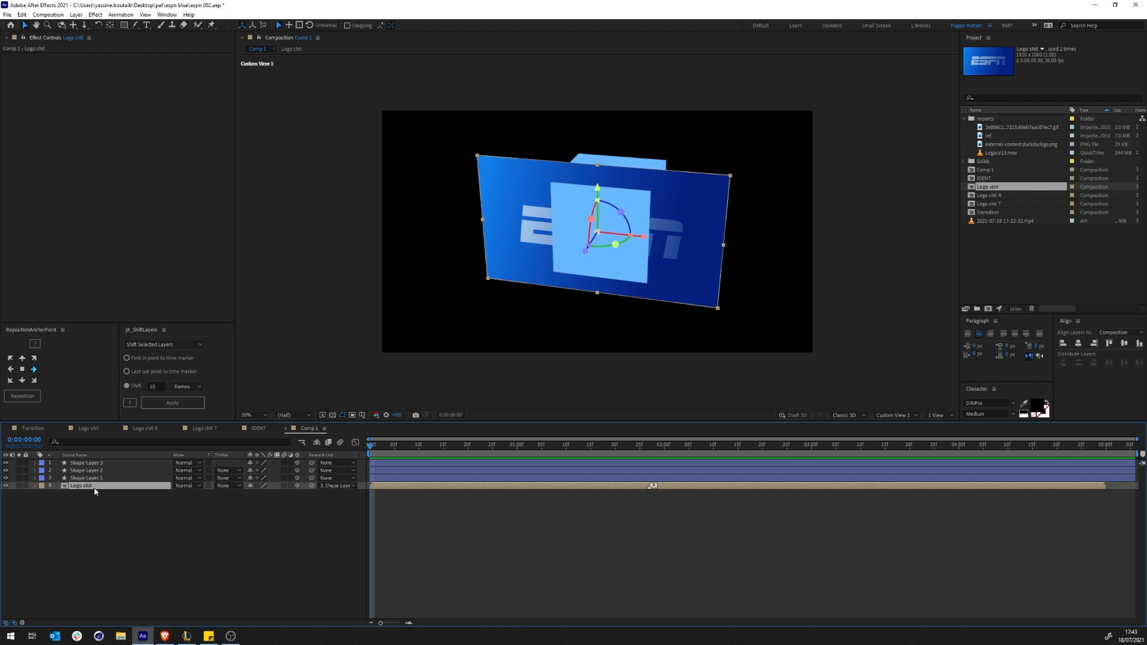
Reveal the logo layer's rotation properties and use Shape Layer 1 as its alpha matte
{"action": "key", "text": "p"}
{"action": "key", "text": "r"}
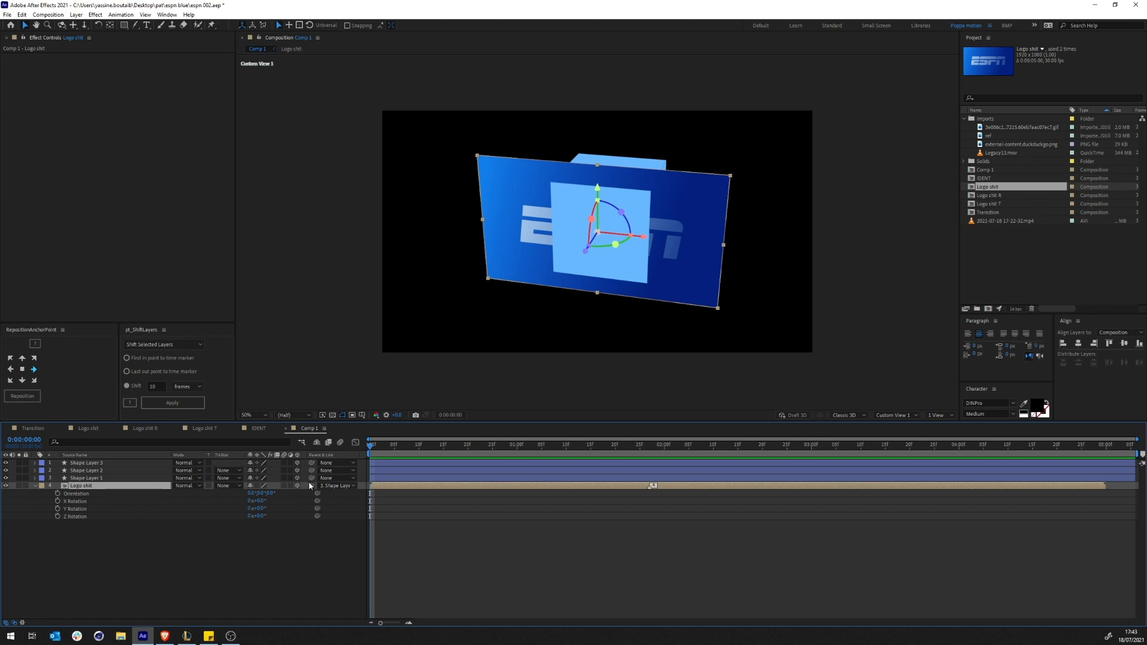
{"action": "left_click", "coordinate": [225, 485]}
{"action": "left_click", "coordinate": [251, 509]}
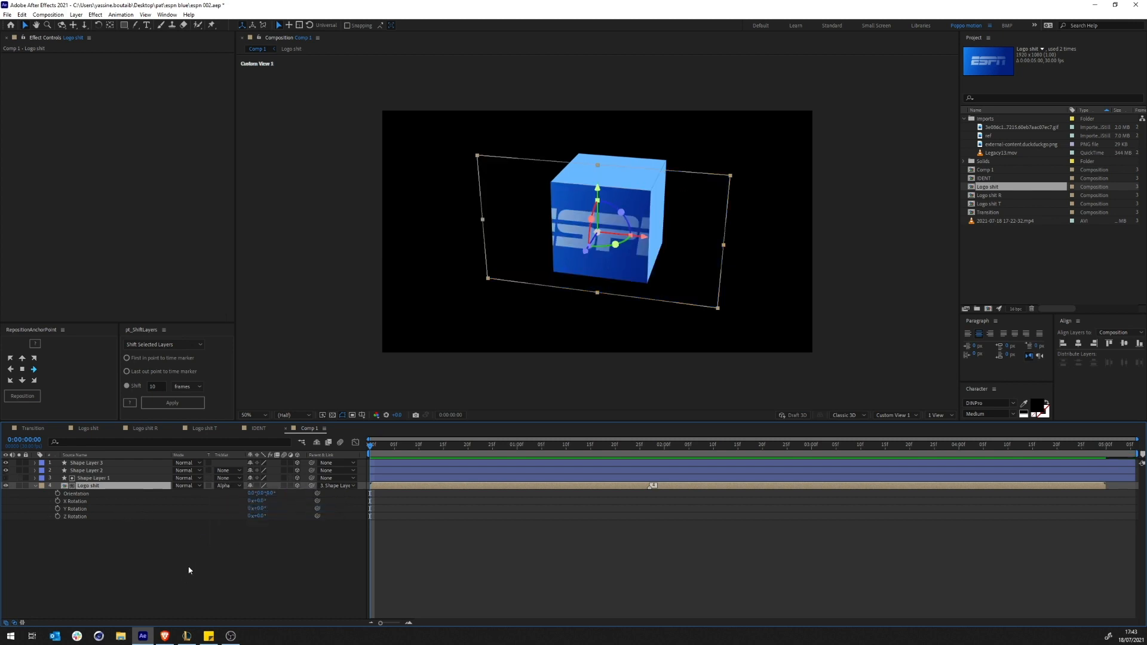
Duplicate the logo layer beneath Shape Layer 2, using that shape as its alpha matte and parent
{"action": "key", "text": "c"}
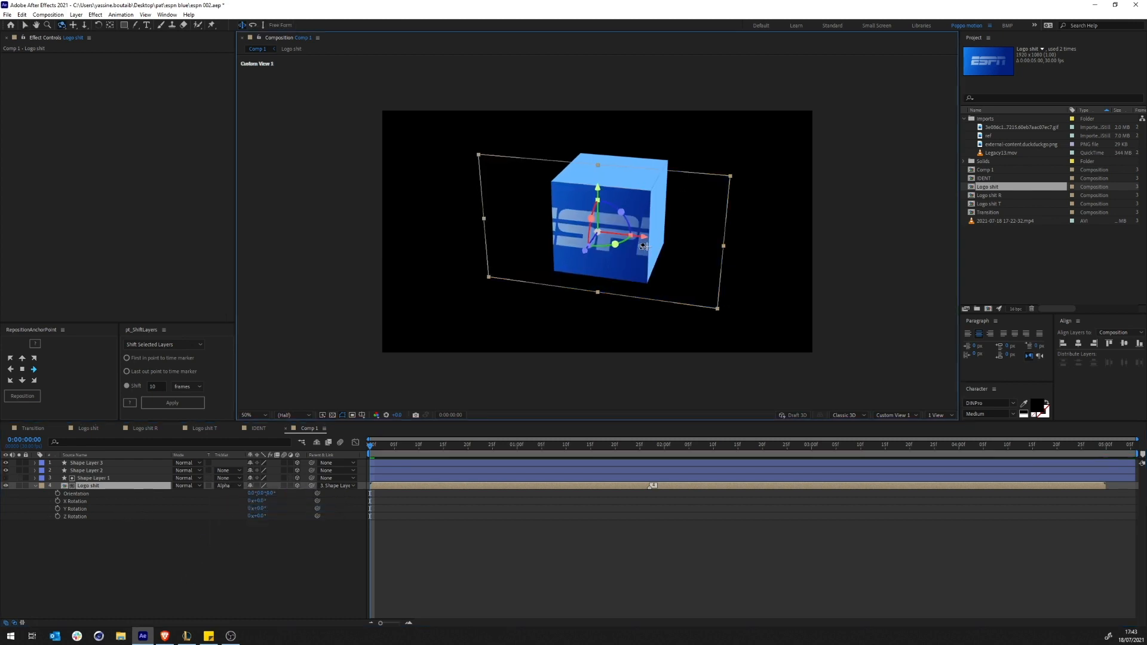
{"action": "left_click_drag", "start_coordinate": [643, 247], "coordinate": [641, 215]}
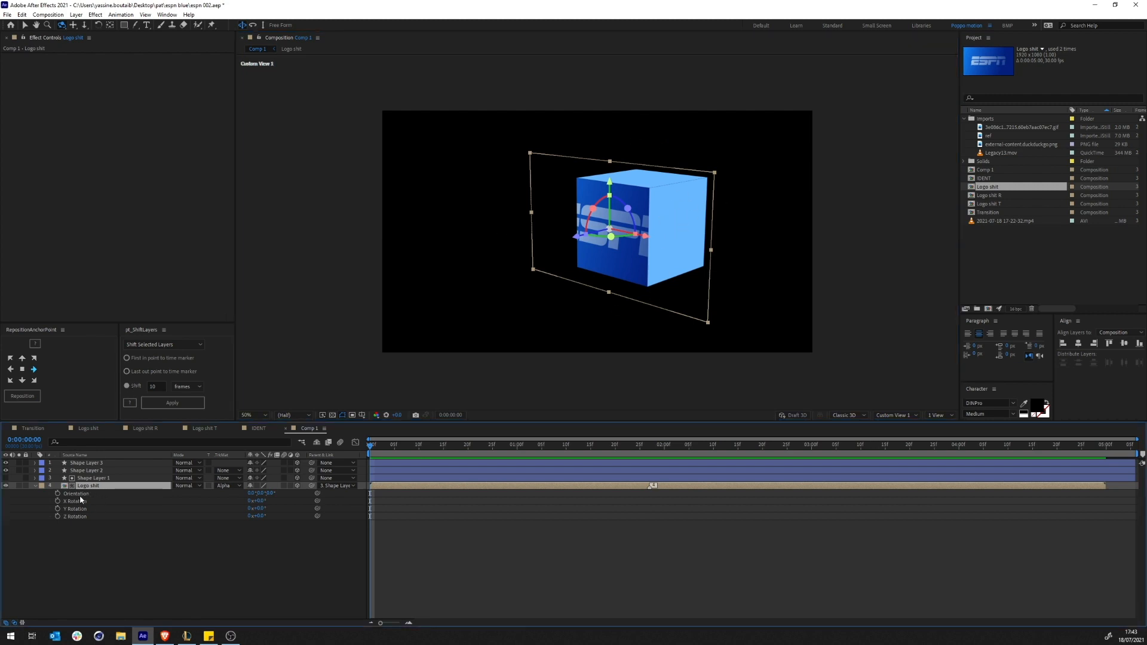
{"action": "key", "text": "ctrl+d"}
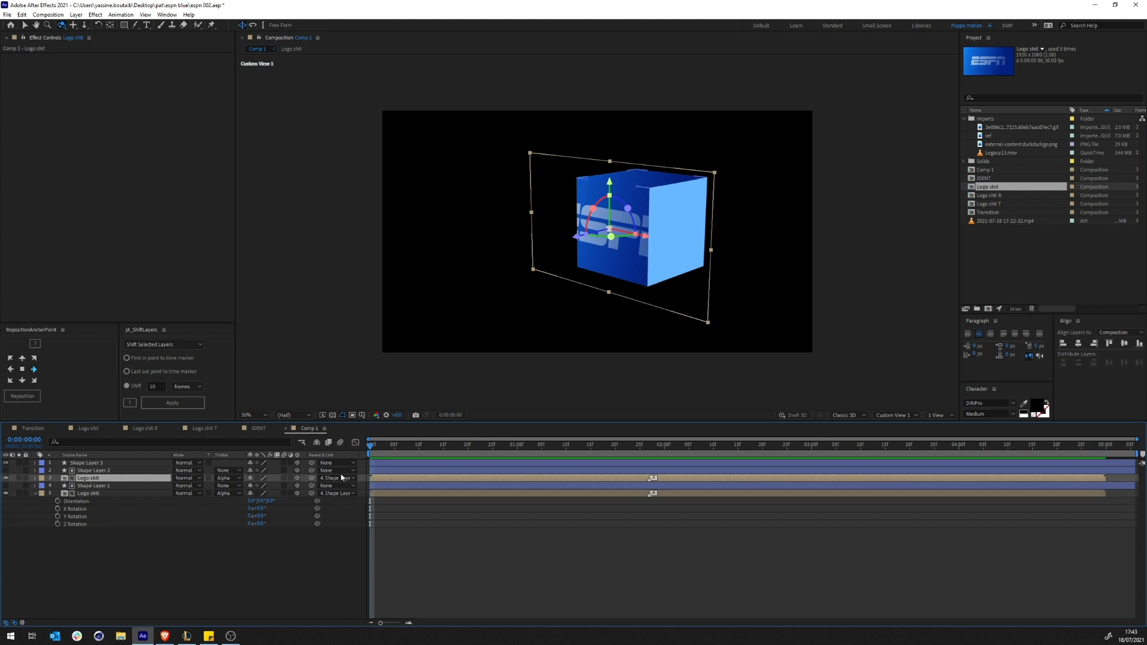
{"action": "left_click_drag", "start_coordinate": [311, 478], "coordinate": [98, 477]}
Set the position of the logo layer matted by Shape Layer 2 to 0, 0, 0 and its X orientation to 0
{"action": "key", "text": "p"}
{"action": "left_click", "coordinate": [263, 485]}
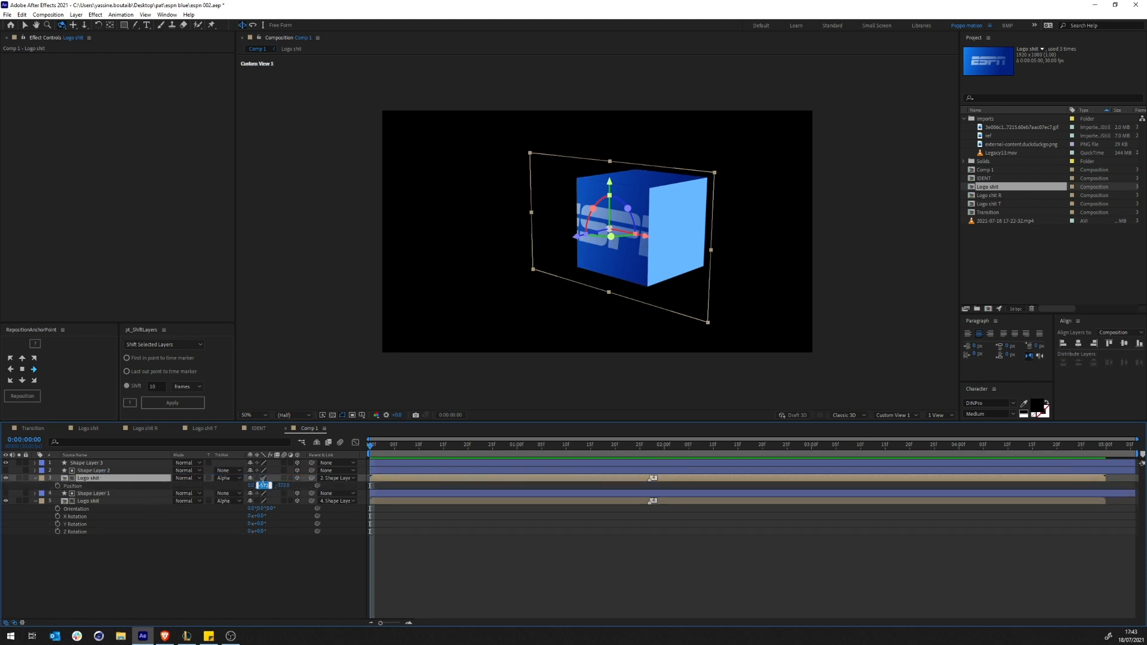
{"action": "type", "text": "0"}
{"action": "key", "text": "Tab"}
{"action": "type", "text": "0"}
{"action": "key", "text": "Return"}
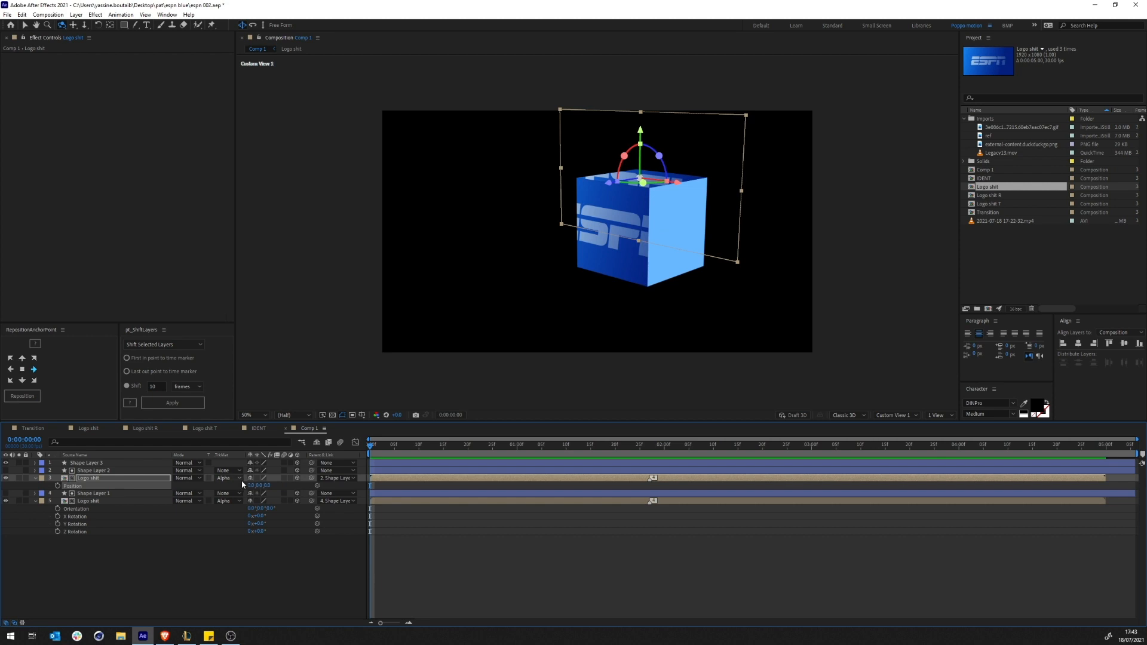
{"action": "type", "text": "r"}
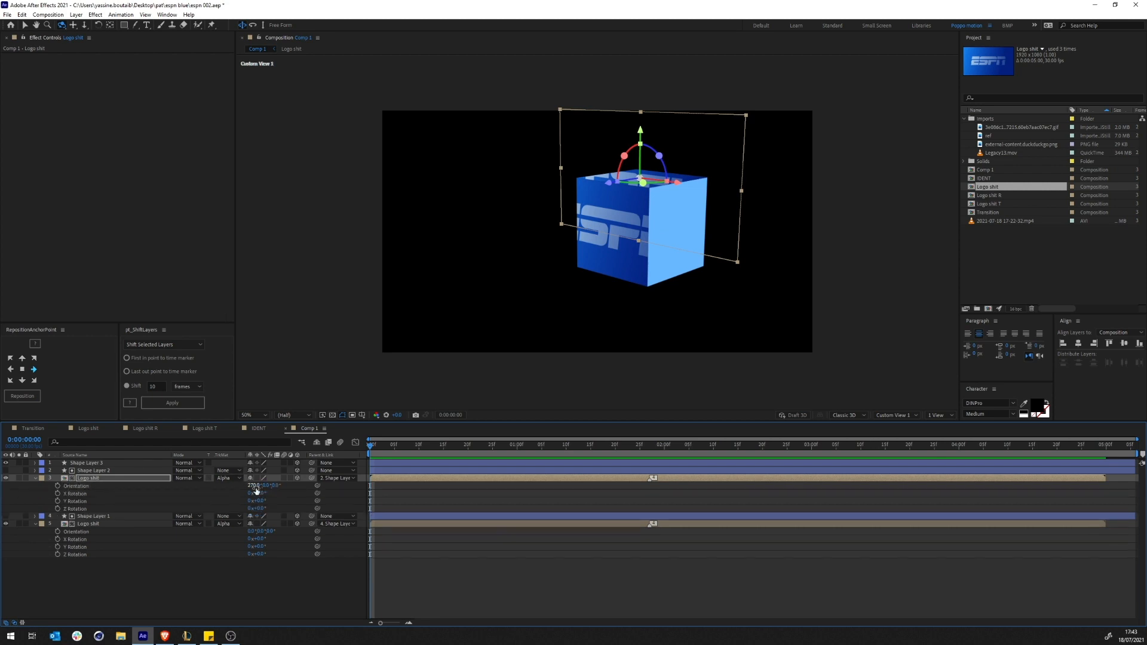
{"action": "type", "text": "0"}
{"action": "key", "text": "Return"}
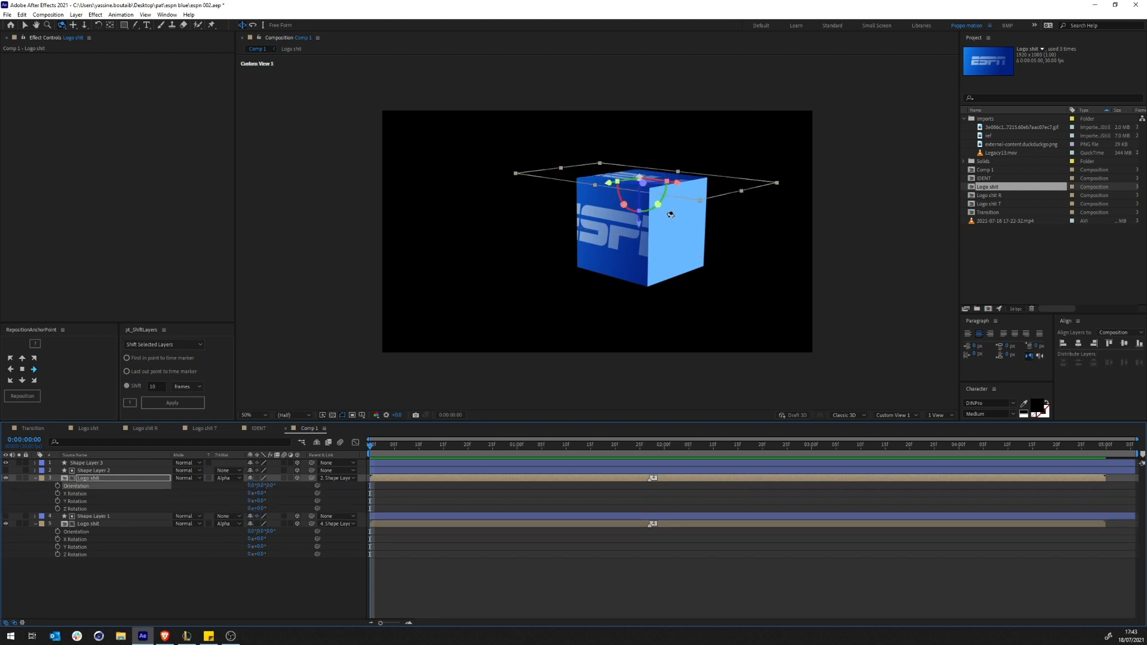
Duplicate the logo layer beneath Shape Layer 3, using that shape as its alpha matte and parent
{"action": "mouse_move", "coordinate": [670, 214]}
{"action": "left_mouse_down"}
{"action": "mouse_move", "coordinate": [657, 197]}
{"action": "mouse_move", "coordinate": [662, 215]}
{"action": "left_mouse_up"}
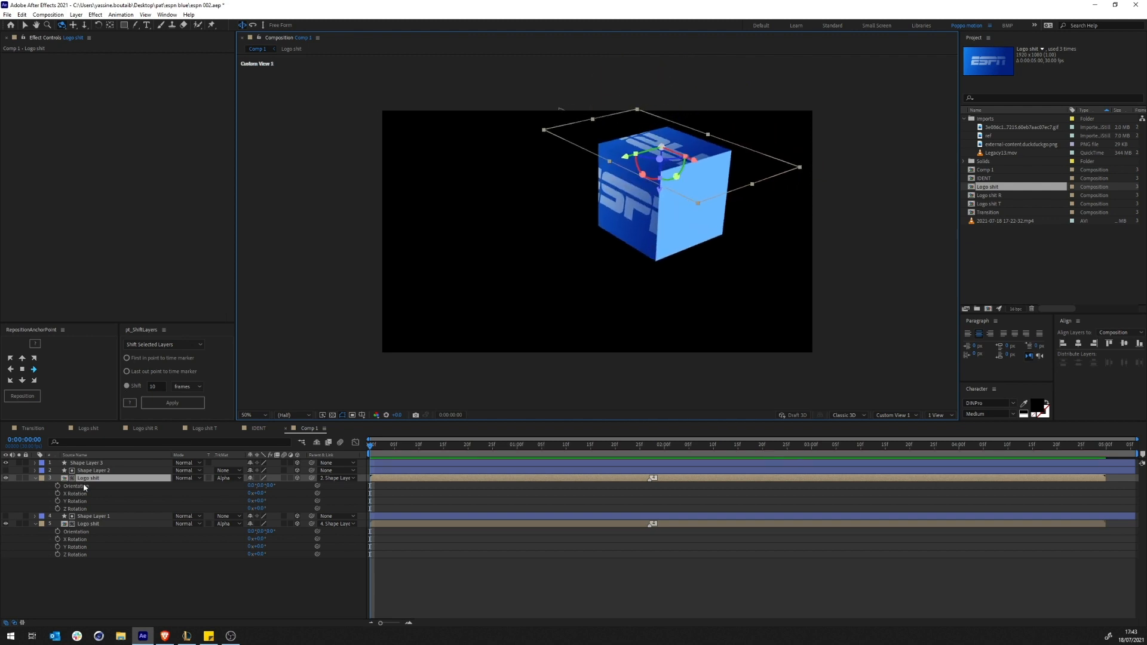
{"action": "key", "text": "ctrl+d"}
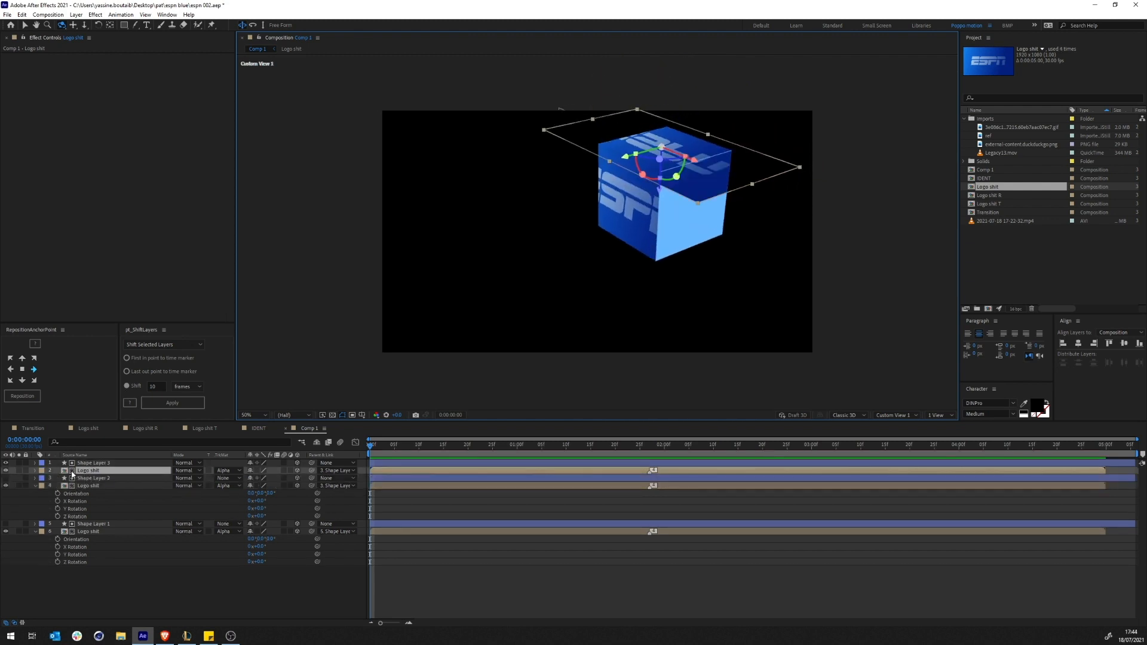
{"action": "left_click", "coordinate": [6, 470]}
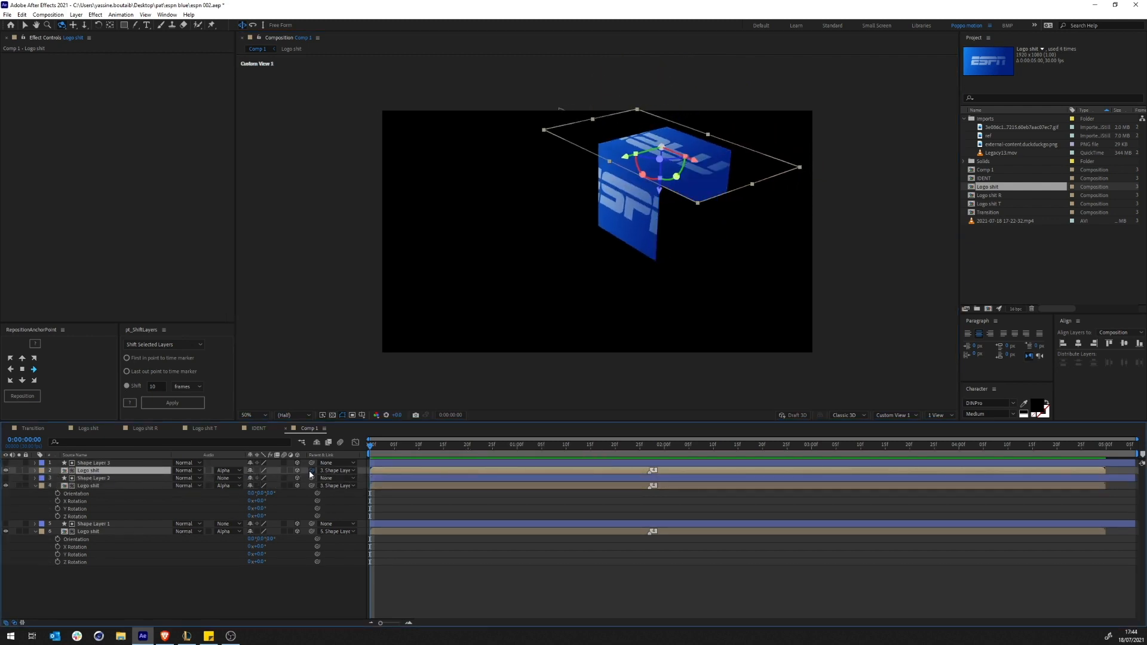
{"action": "left_click_drag", "start_coordinate": [311, 470], "coordinate": [88, 463]}
Set the position of the logo layer matted by Shape Layer 3 to 0, 0, 0 and its Y orientation to 0
{"action": "key", "text": "p"}
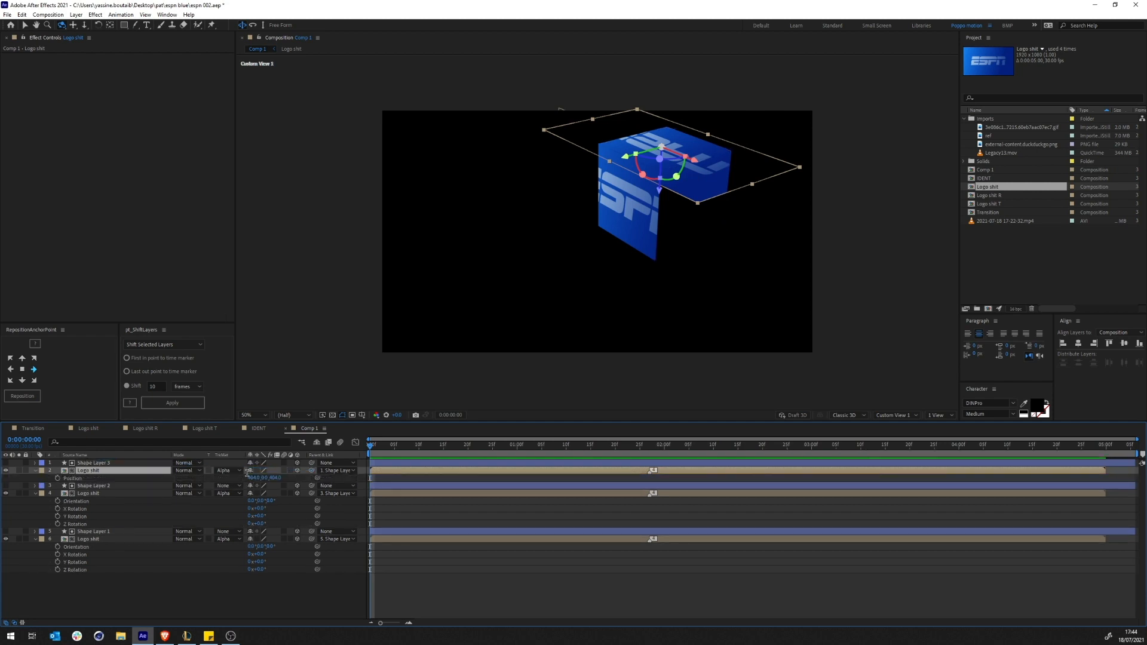
{"action": "left_click", "coordinate": [251, 478]}
{"action": "type", "text": "0"}
{"action": "key", "text": "Tab"}
{"action": "type", "text": "0"}
{"action": "key", "text": "Return"}
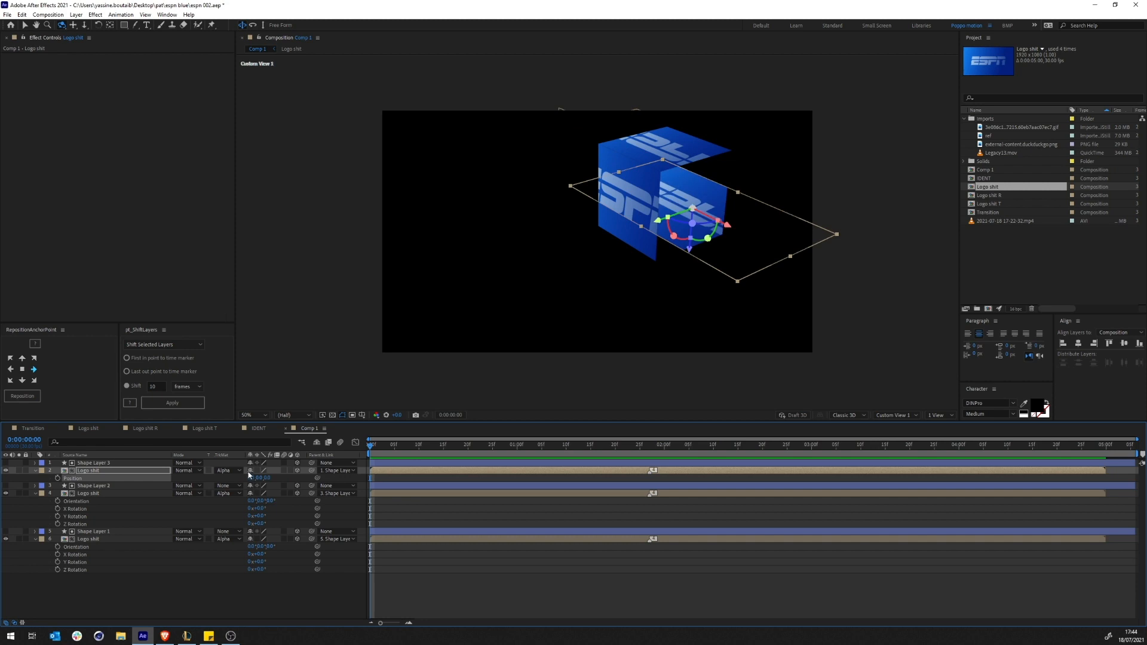
{"action": "key", "text": "r"}
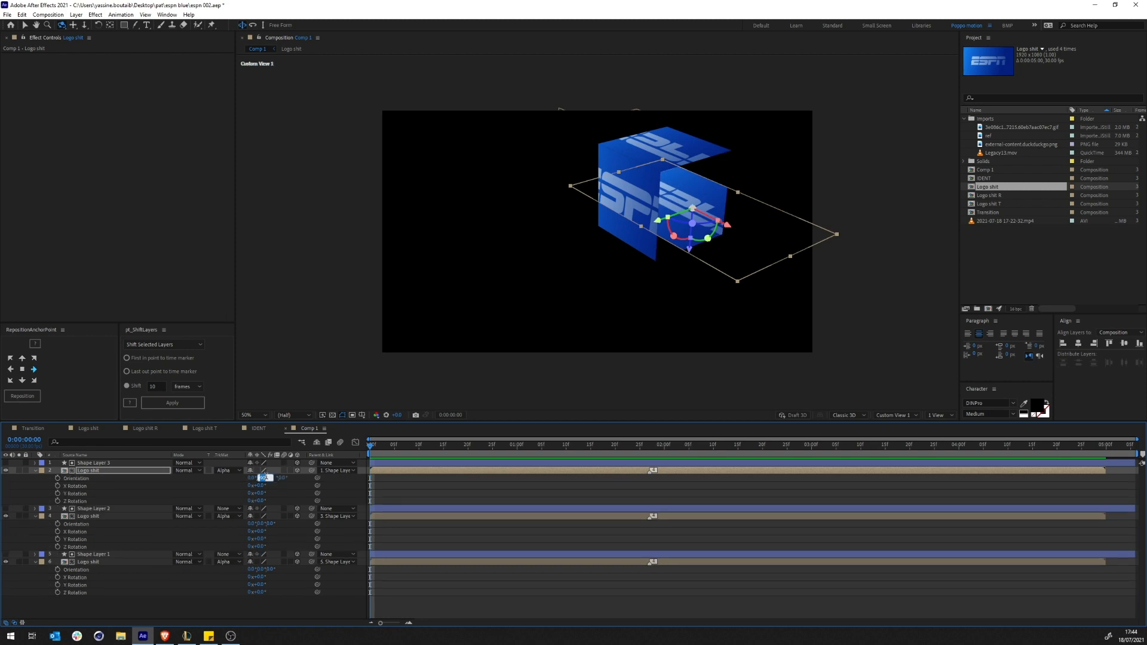
{"action": "left_click_drag", "start_coordinate": [265, 478], "coordinate": [267, 480]}
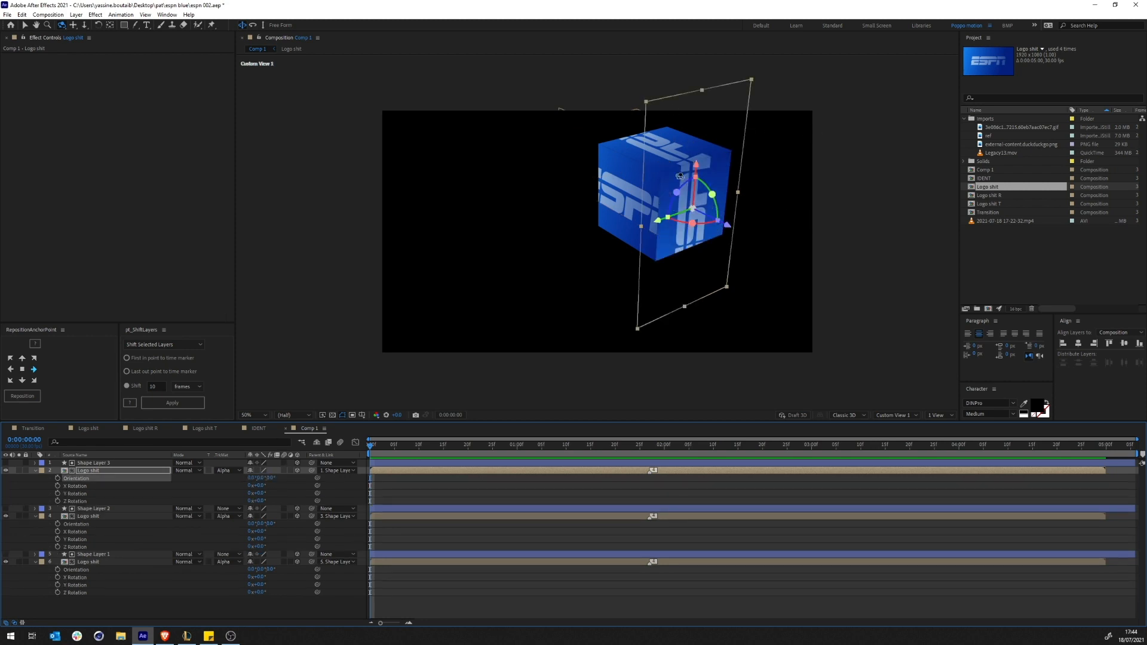
Rotate the logo layers on the cube's right and top faces within their planes so the lettering runs along each face
{"action": "key", "text": "r"}
{"action": "key", "text": "r"}
{"action": "key", "text": "w"}
{"action": "left_click_drag", "start_coordinate": [677, 190], "coordinate": [693, 208]}
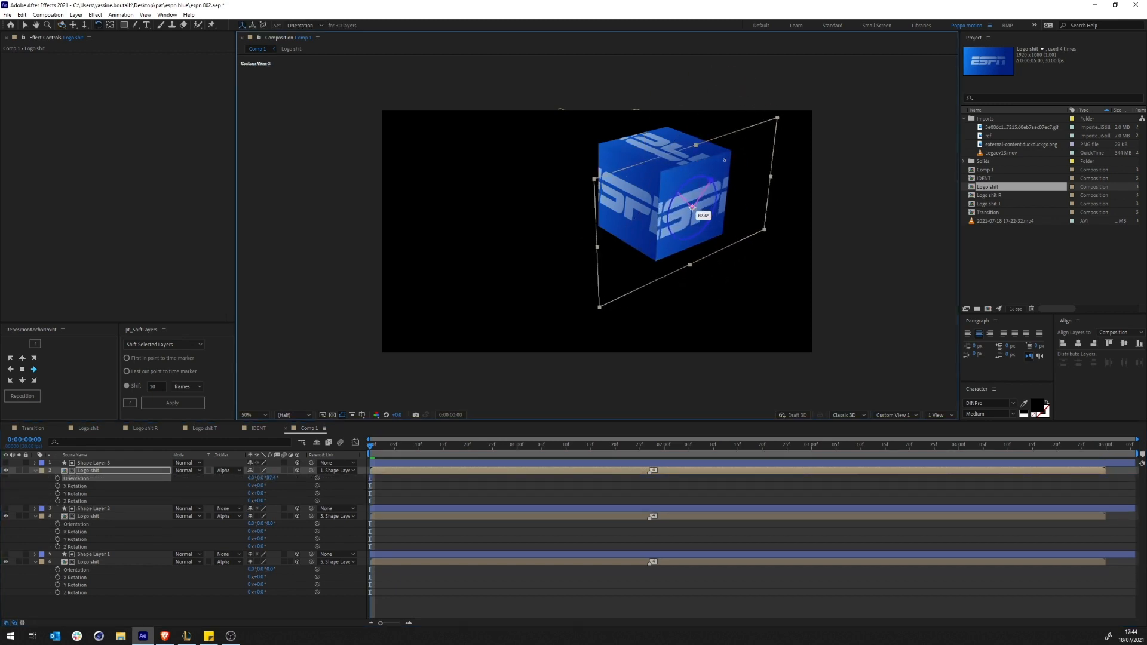
{"action": "left_click_drag", "start_coordinate": [725, 160], "coordinate": [678, 180]}
{"action": "left_click", "coordinate": [674, 167]}
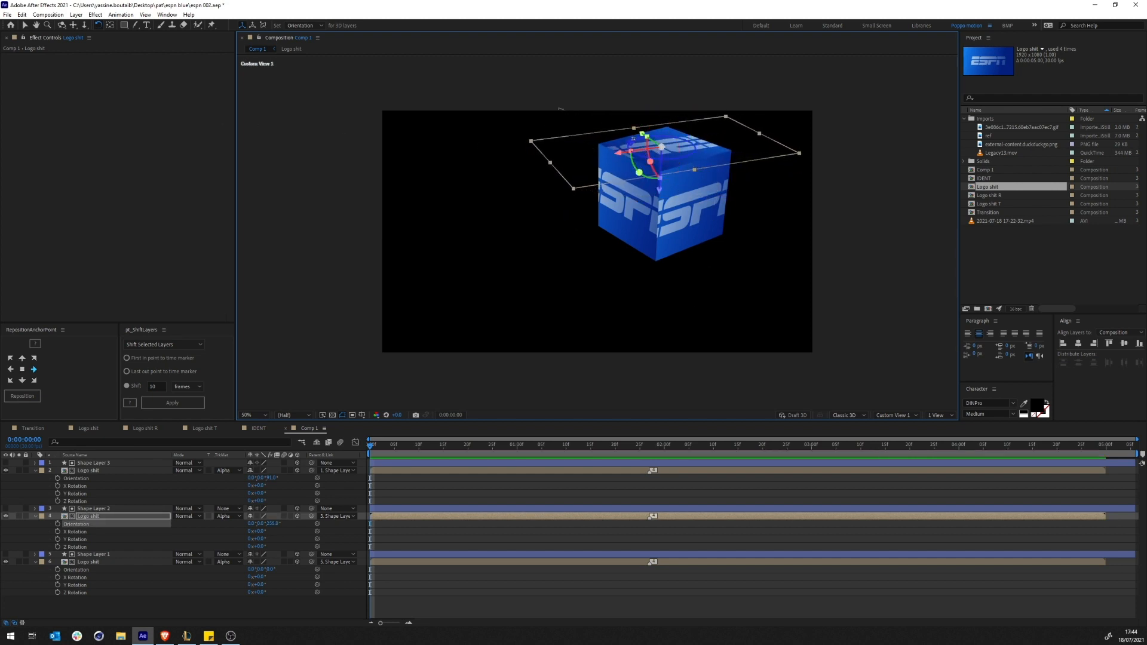
{"action": "left_click_drag", "start_coordinate": [632, 140], "coordinate": [635, 141]}
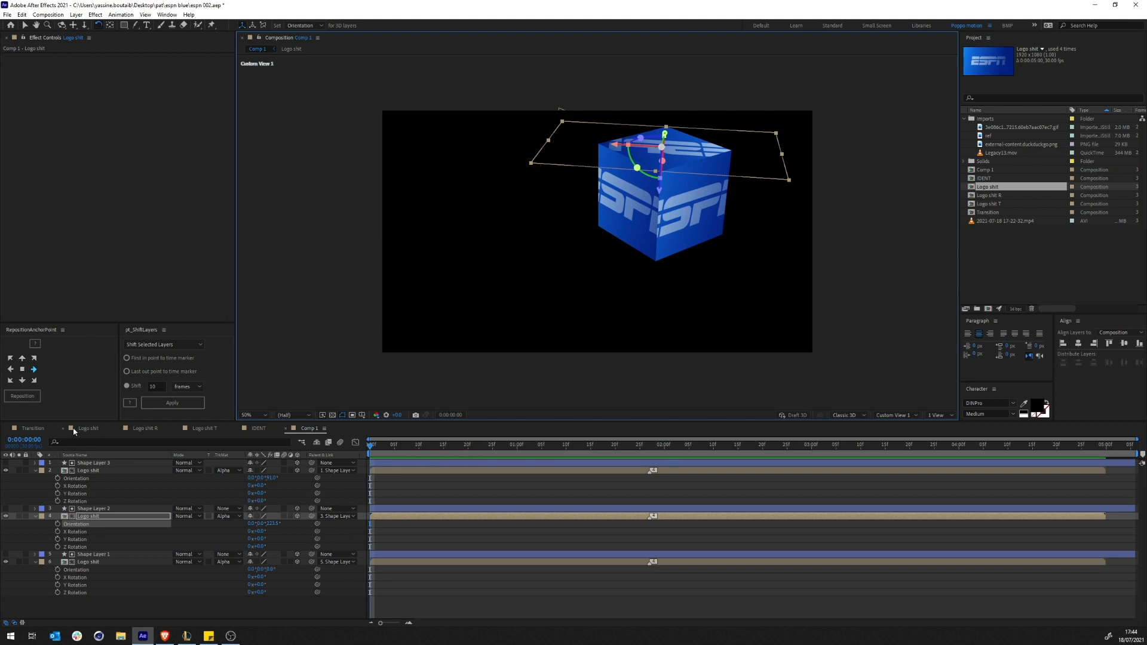
In the Transition composition, hide matte shapes Shape Layer 1, 2 and 3, and solo the R and T logo layers
{"action": "left_click", "coordinate": [255, 429]}
{"action": "left_click", "coordinate": [35, 428]}
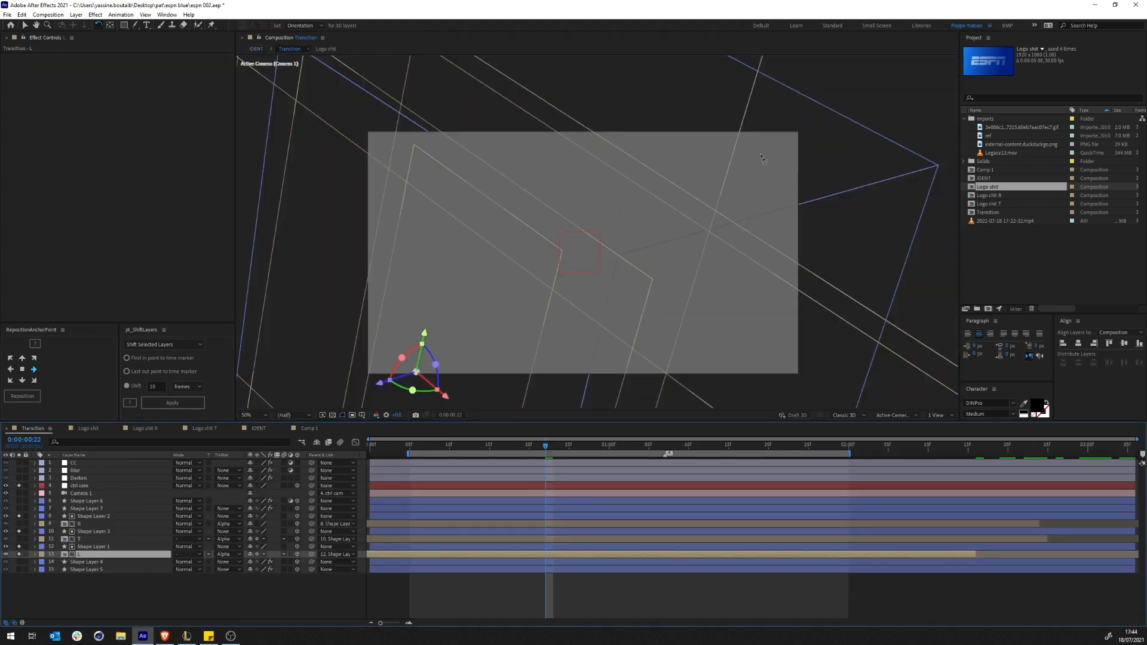
{"action": "left_click", "coordinate": [65, 596]}
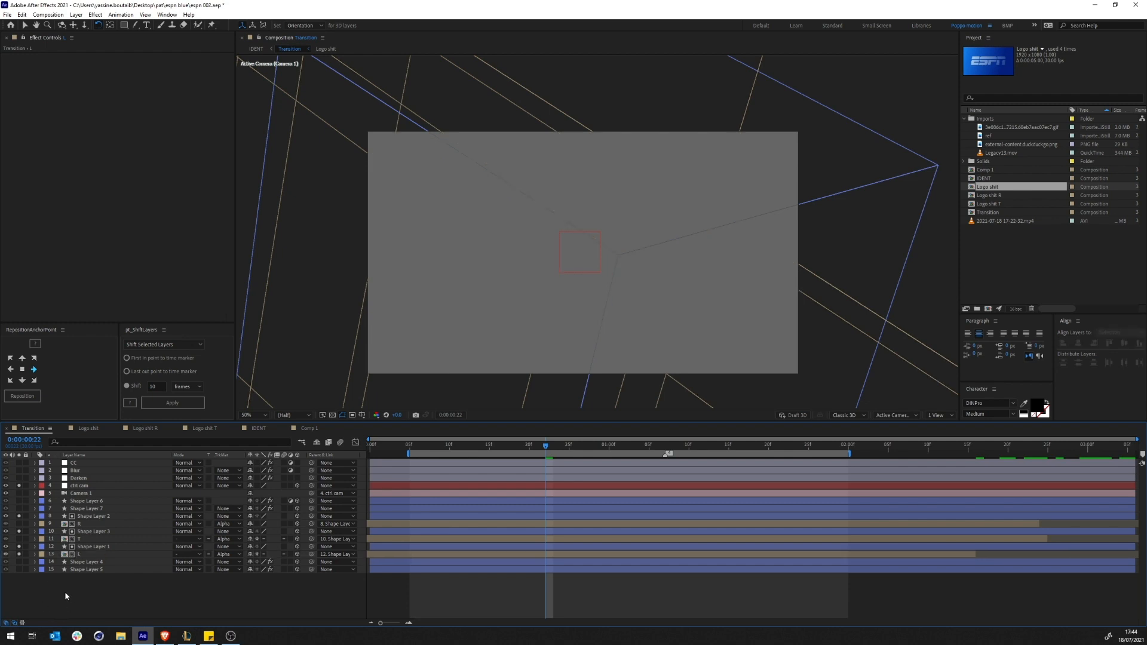
{"action": "left_click", "coordinate": [7, 547]}
{"action": "left_click", "coordinate": [7, 531]}
{"action": "left_click", "coordinate": [7, 516]}
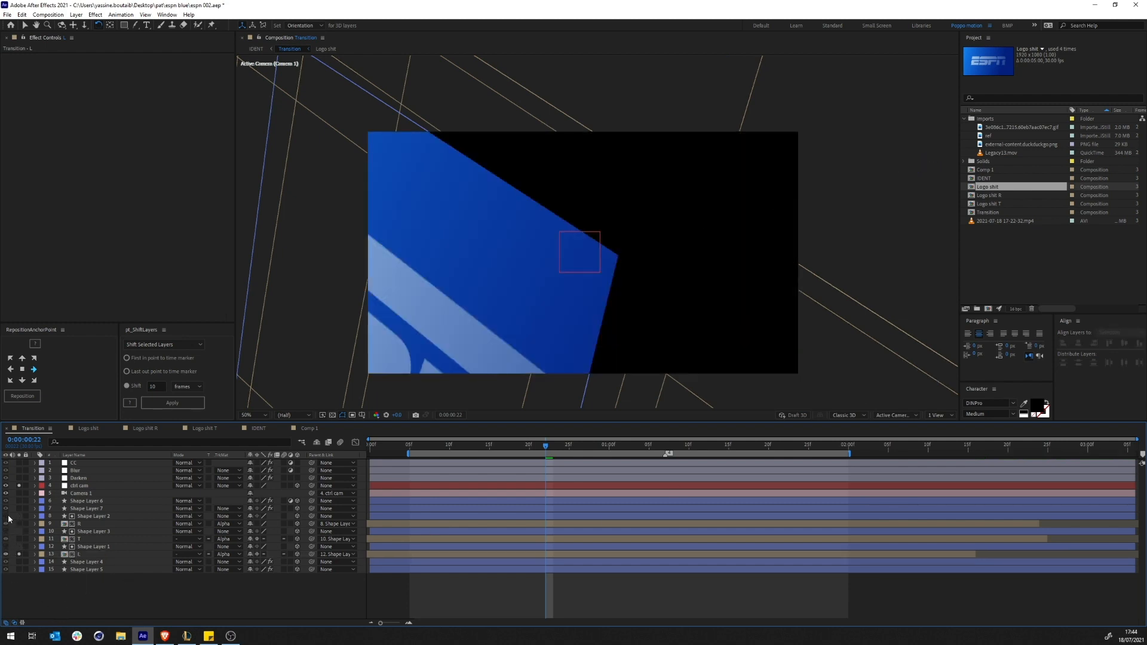
{"action": "left_click", "coordinate": [19, 524]}
{"action": "left_click", "coordinate": [19, 539]}
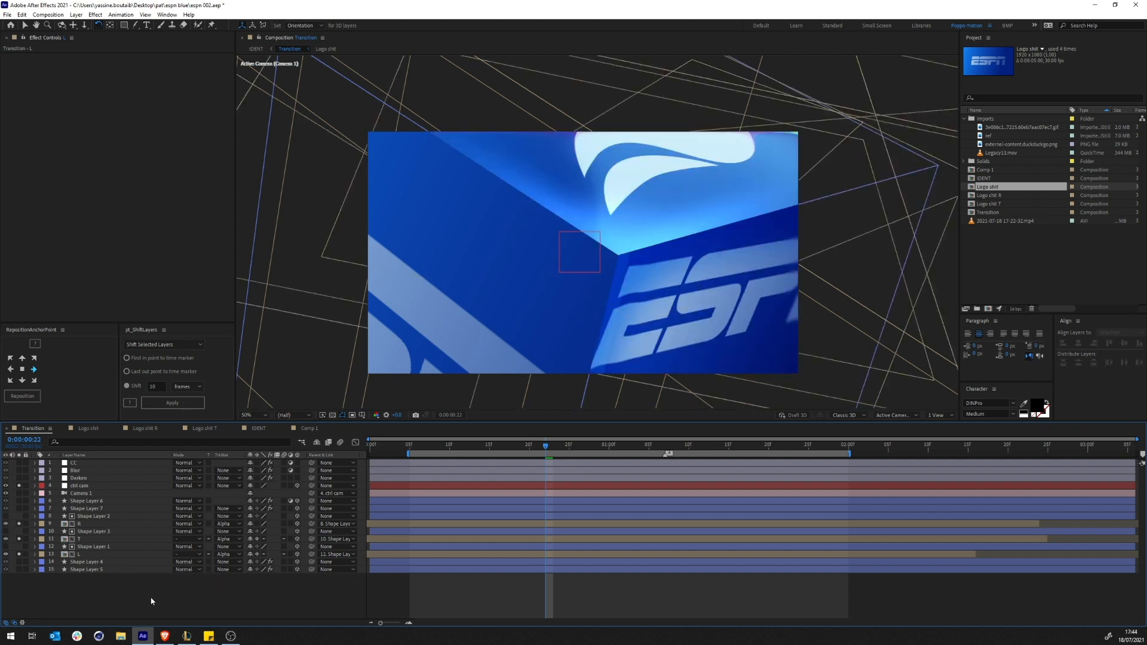
Scrub through the Transition timeline to examine how the textured cube faces move
{"action": "left_click_drag", "start_coordinate": [419, 447], "coordinate": [680, 454]}
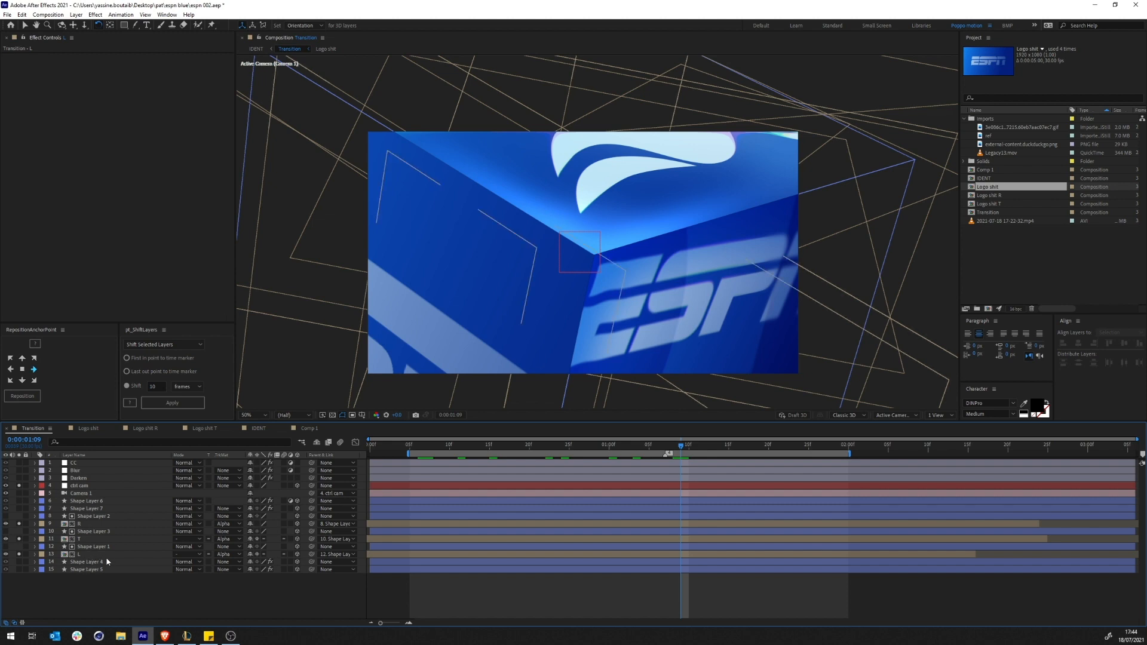
{"action": "left_click", "coordinate": [433, 446]}
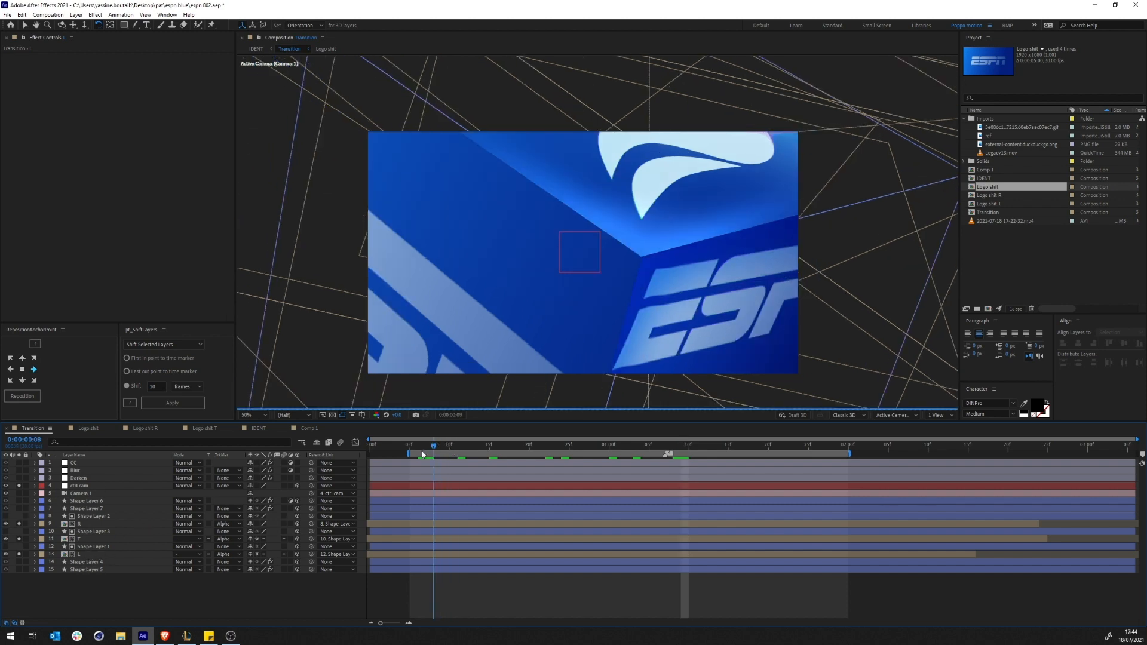
{"action": "left_click", "coordinate": [422, 452]}
{"action": "left_click", "coordinate": [188, 570]}
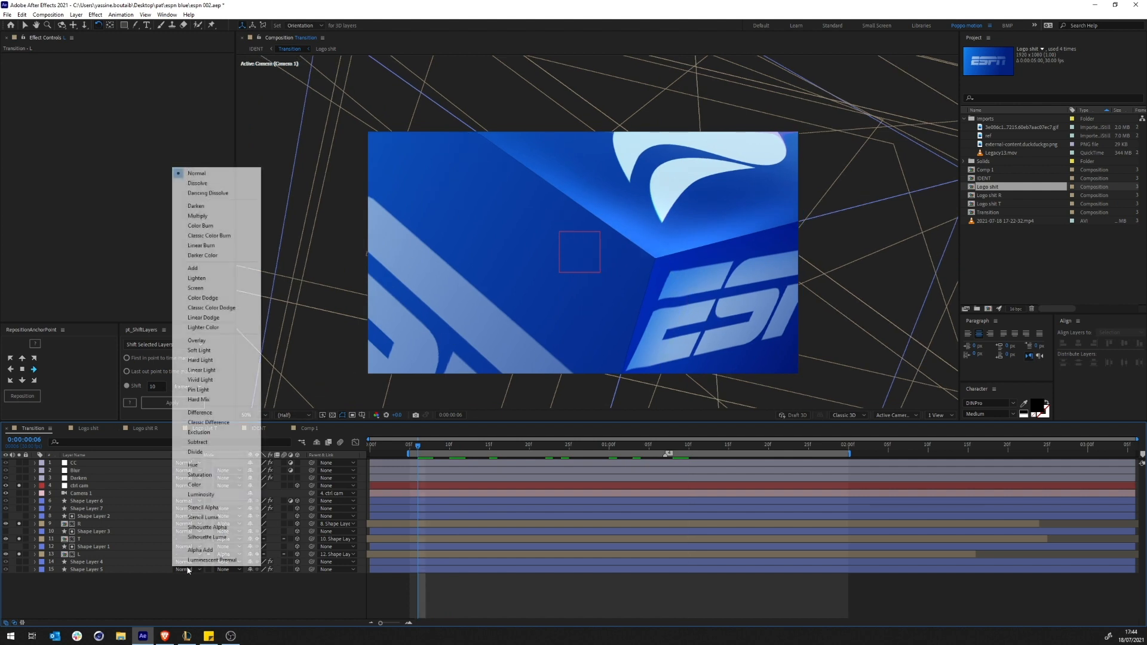
{"action": "left_click", "coordinate": [85, 617]}
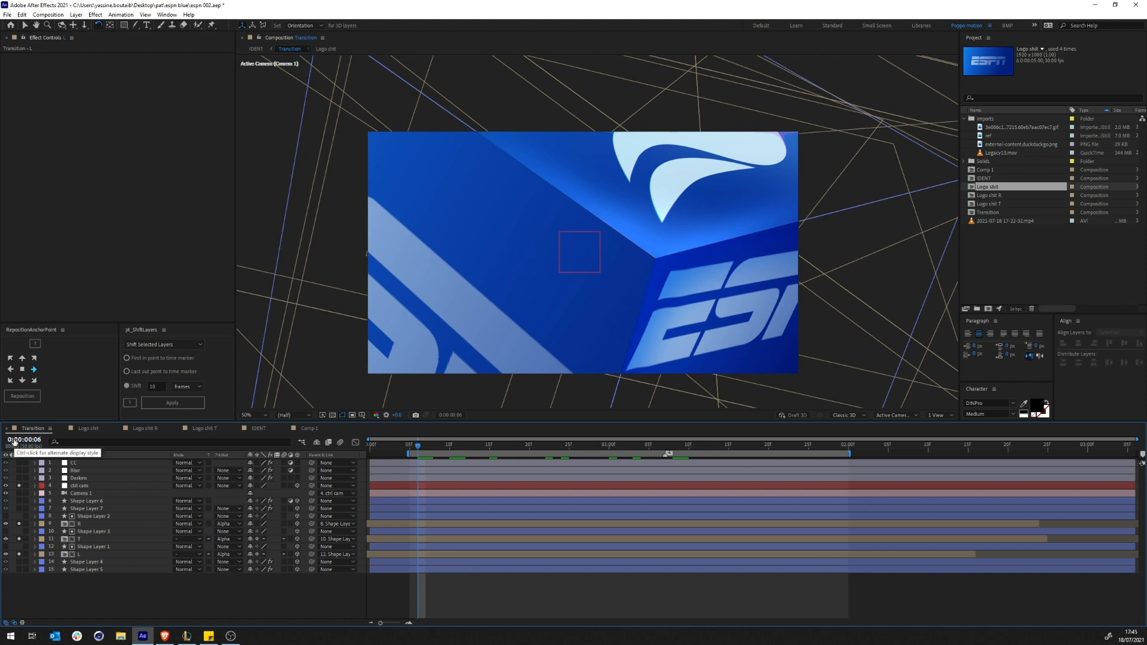
Solo the CC adjustment layer and display its effects
{"action": "left_click", "coordinate": [85, 462]}
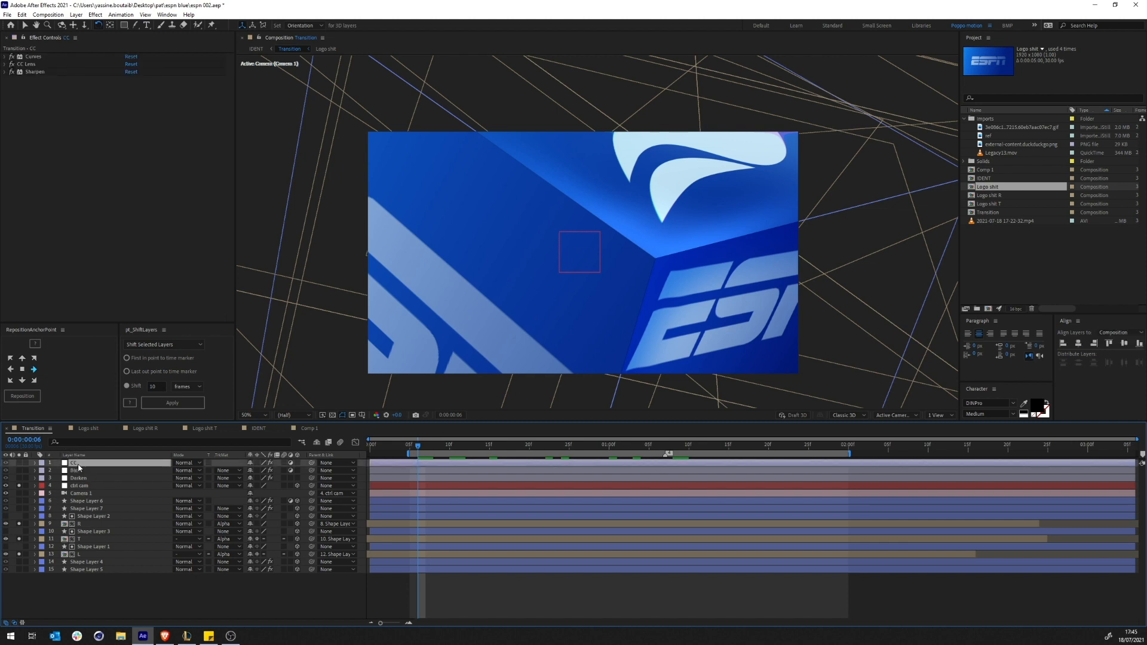
{"action": "right_click", "coordinate": [141, 591]}
{"action": "mouse_move", "coordinate": [203, 481]}
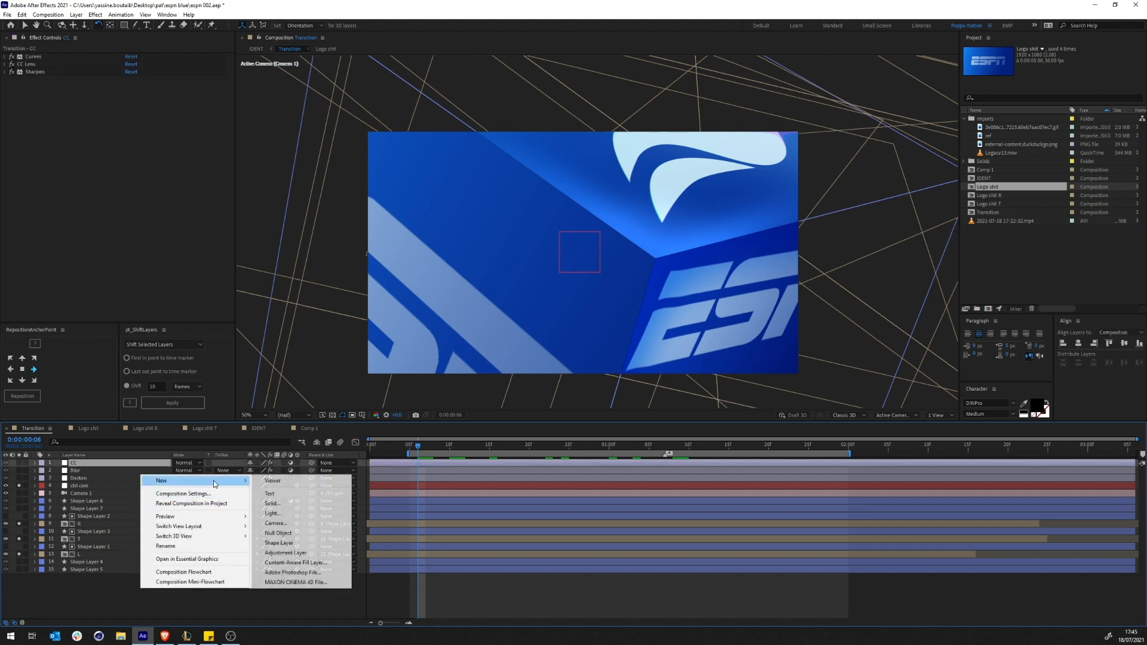
{"action": "left_click", "coordinate": [94, 589]}
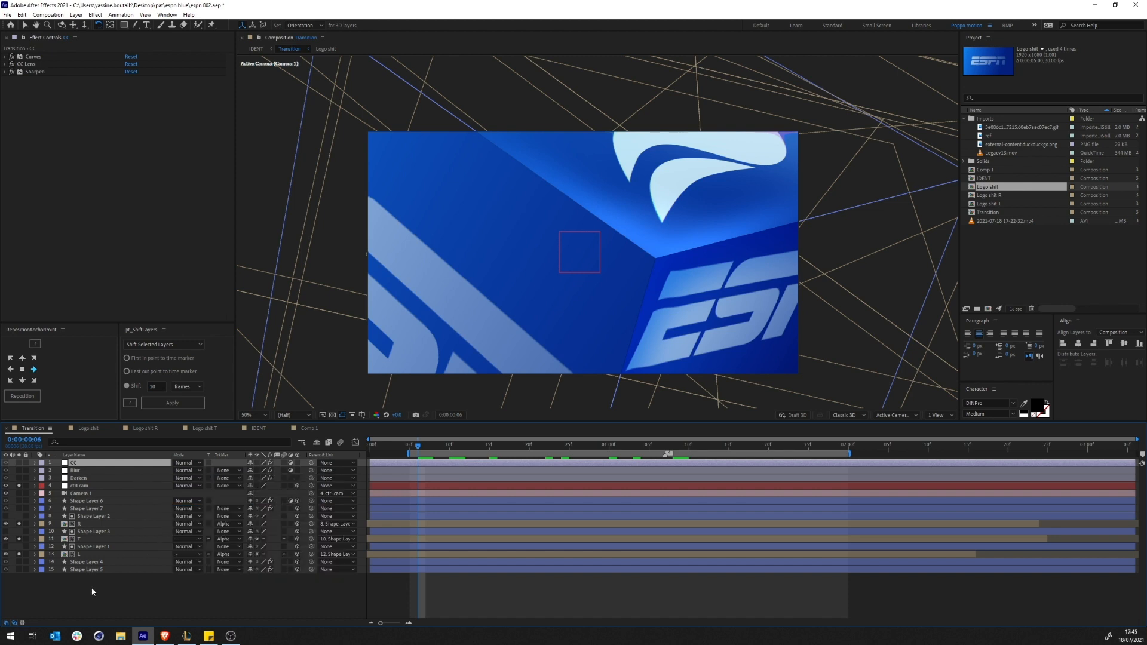
{"action": "left_click", "coordinate": [87, 465]}
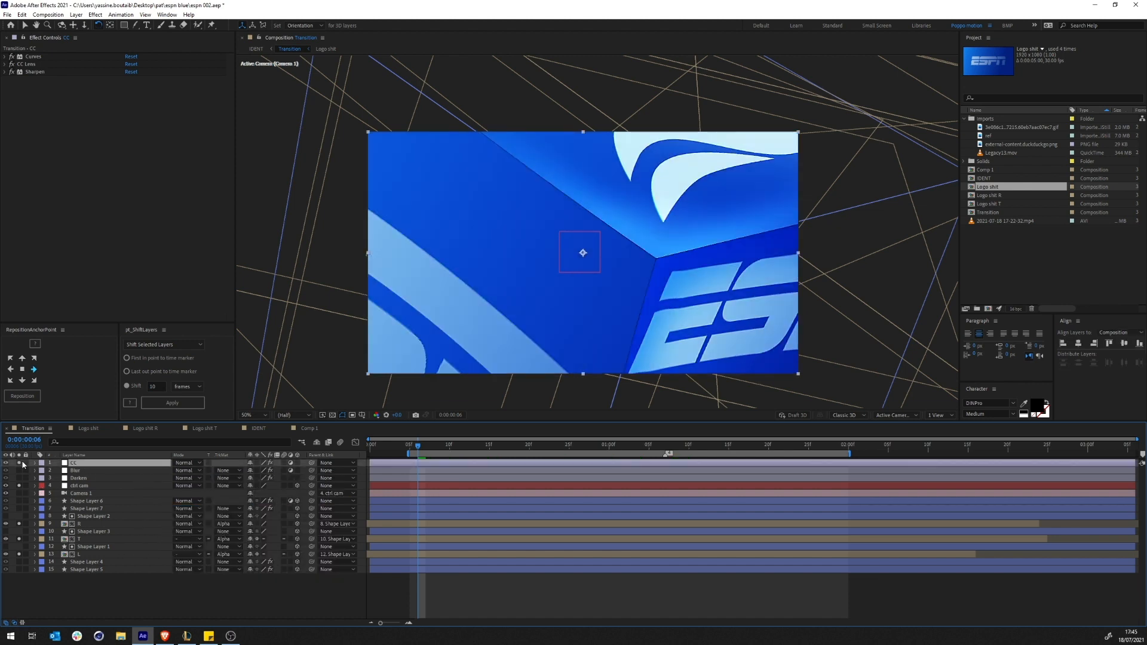
Disable all effects on the CC layer, re-enable Curves and examine its colour curves
{"action": "left_click_drag", "start_coordinate": [11, 57], "coordinate": [37, 153]}
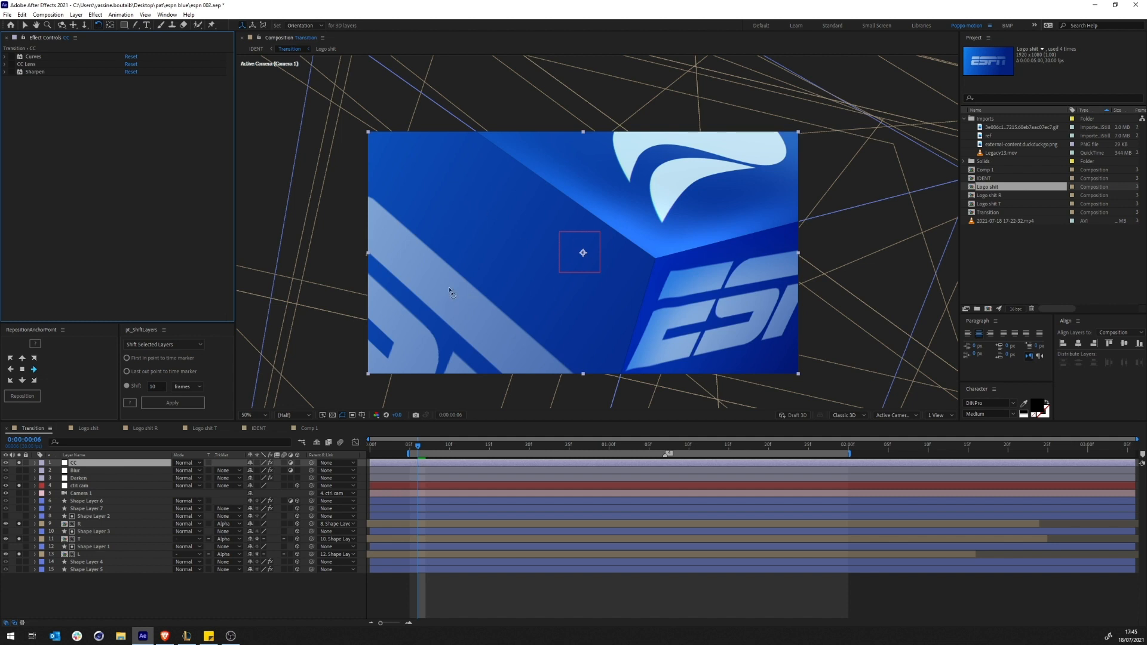
{"action": "left_click", "coordinate": [7, 57]}
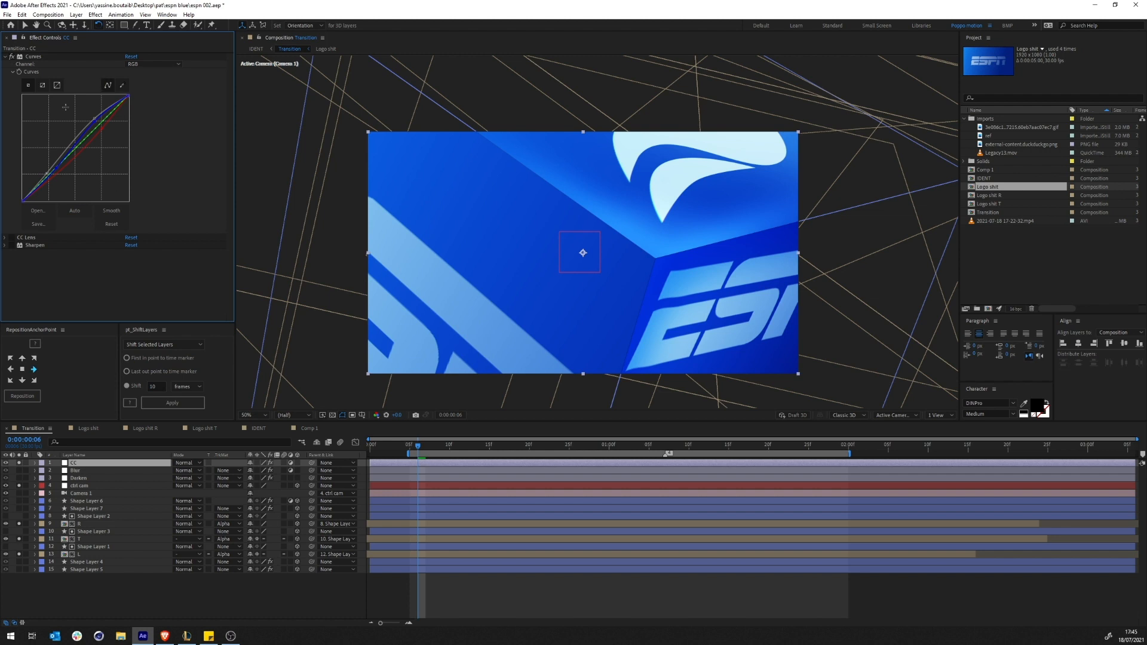
{"action": "left_click", "coordinate": [6, 56]}
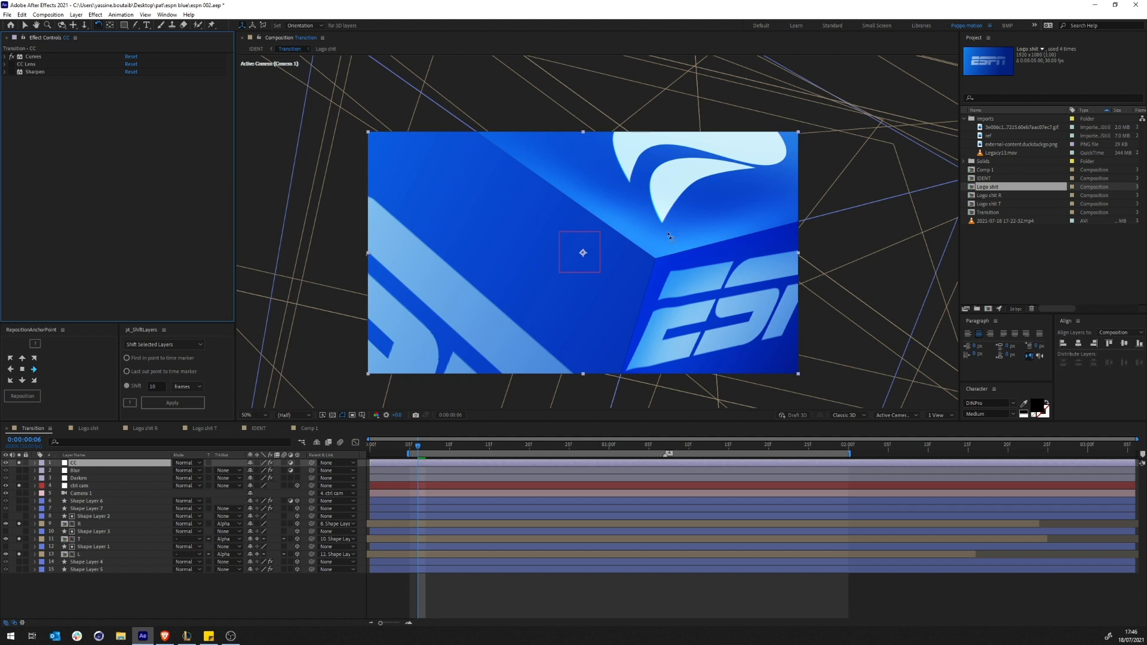
Re-enable CC Lens and Sharpen on the CC layer, comparing the image with and without CC Lens at 0:00:01:25
{"action": "left_click", "coordinate": [11, 65]}
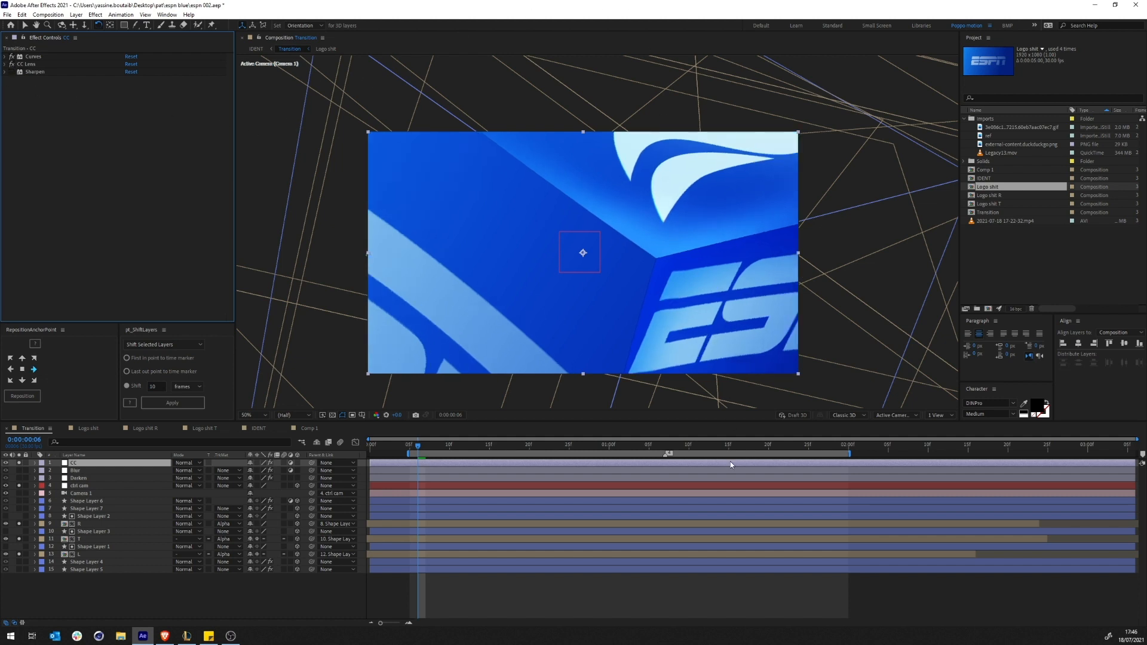
{"action": "left_click_drag", "start_coordinate": [431, 448], "coordinate": [808, 448]}
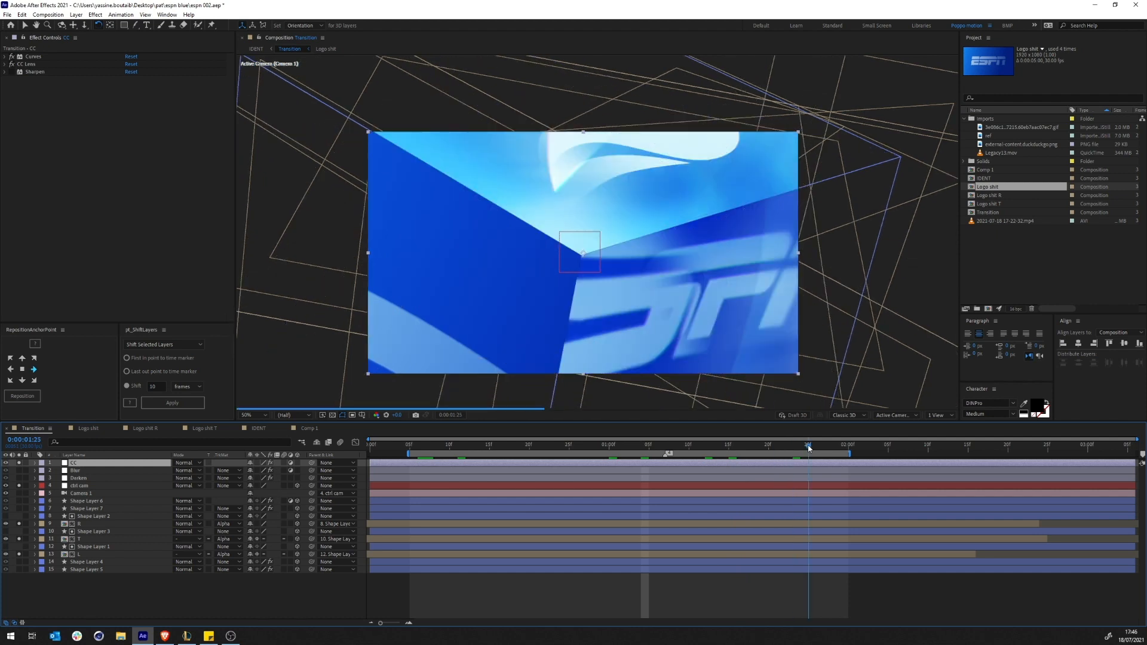
{"action": "left_click", "coordinate": [13, 63]}
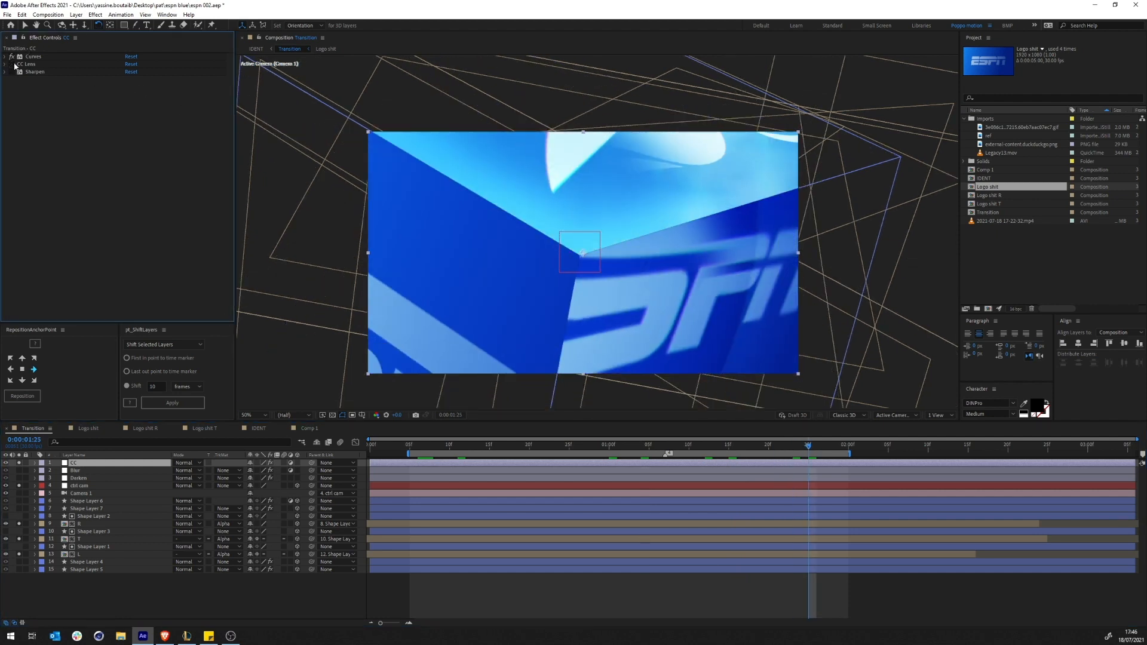
{"action": "left_click", "coordinate": [13, 64]}
{"action": "left_click", "coordinate": [14, 64]}
{"action": "left_click", "coordinate": [13, 64]}
{"action": "left_click", "coordinate": [11, 64]}
{"action": "left_click", "coordinate": [11, 64]}
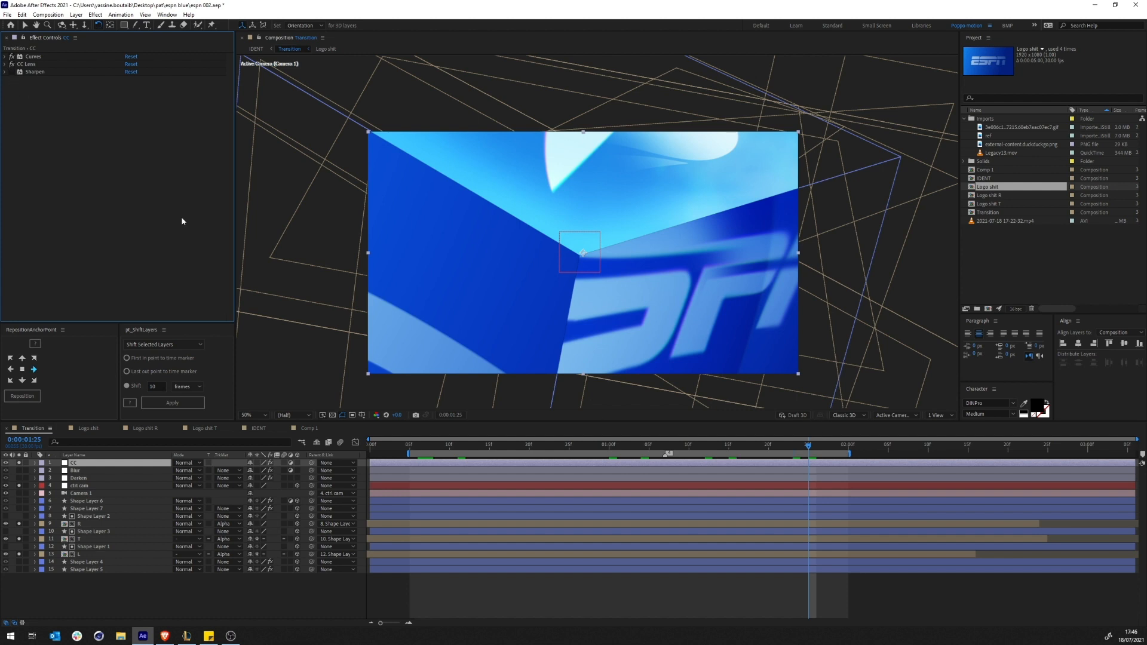
{"action": "left_click", "coordinate": [11, 73]}
Display the Darken layer's Fill effect and solo the layer, comparing the image with and without it
{"action": "left_click", "coordinate": [89, 470]}
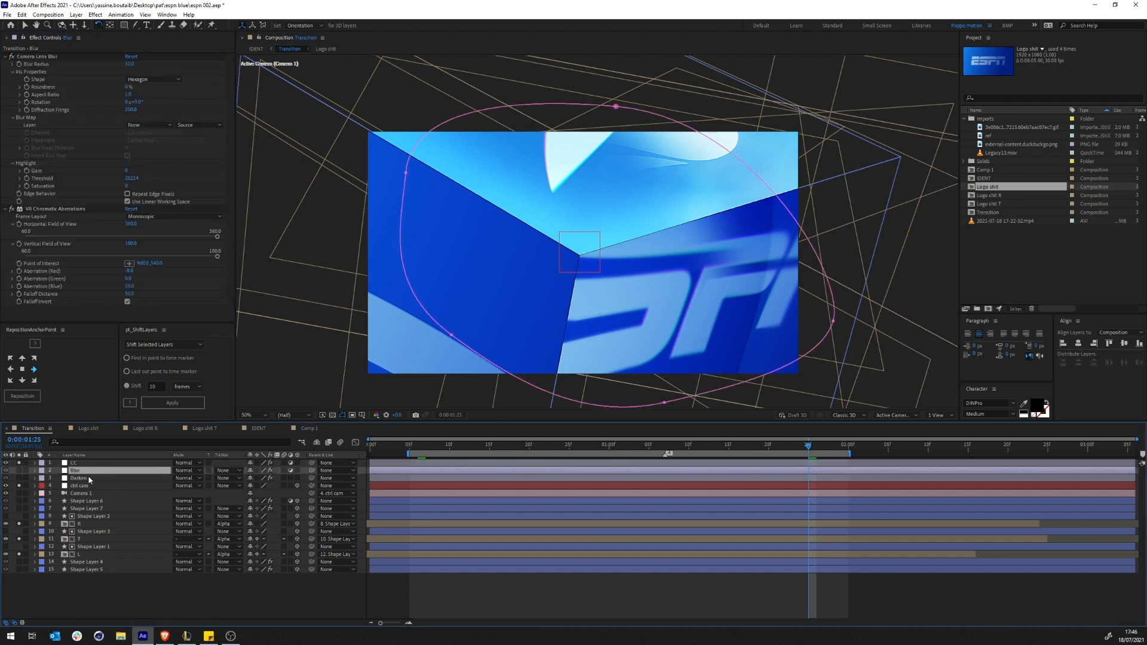
{"action": "left_click", "coordinate": [84, 478]}
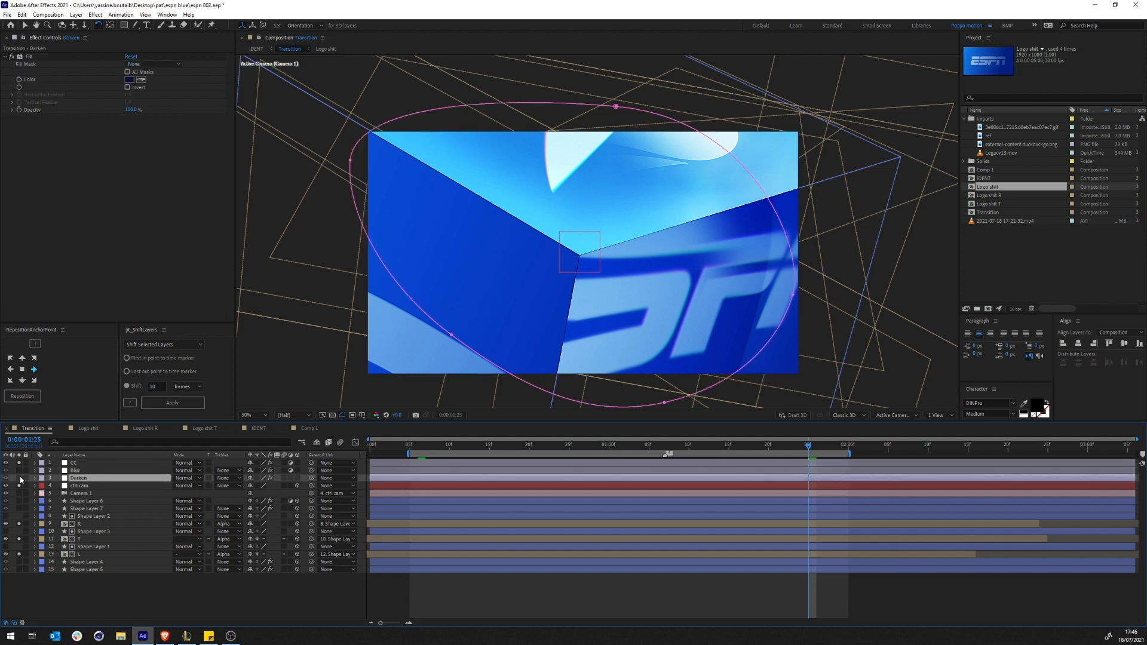
{"action": "left_click", "coordinate": [21, 479]}
{"action": "left_click", "coordinate": [21, 479]}
{"action": "left_click", "coordinate": [21, 478]}
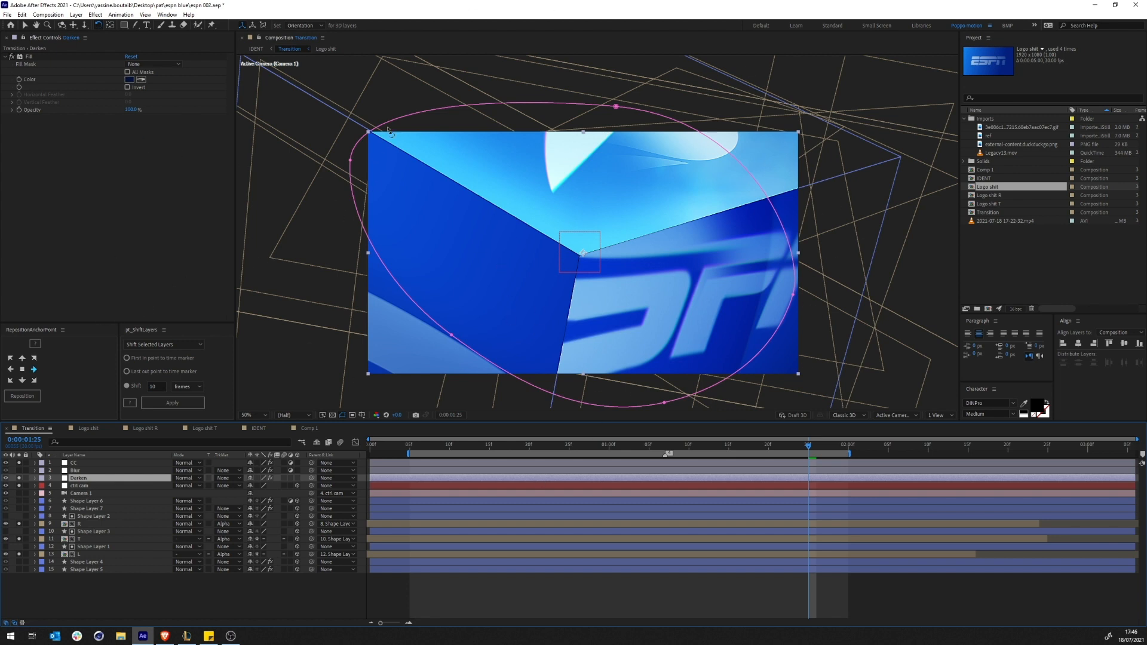
Solo the Blur layer and collapse its Camera Lens Blur settings
{"action": "left_click", "coordinate": [80, 471]}
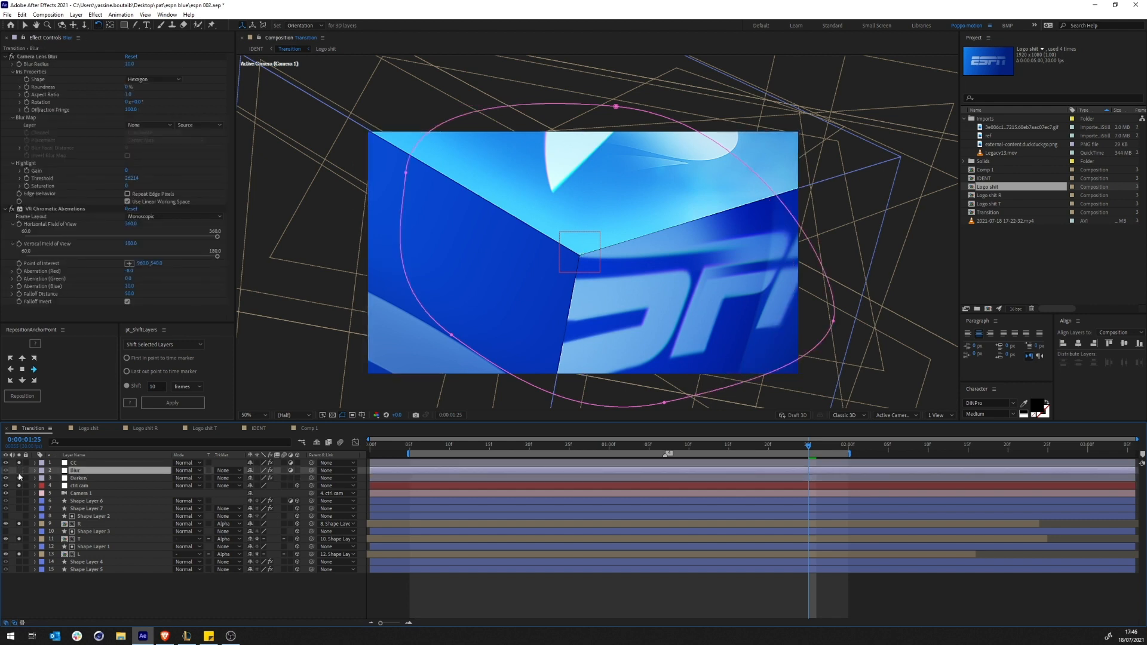
{"action": "left_click", "coordinate": [19, 472]}
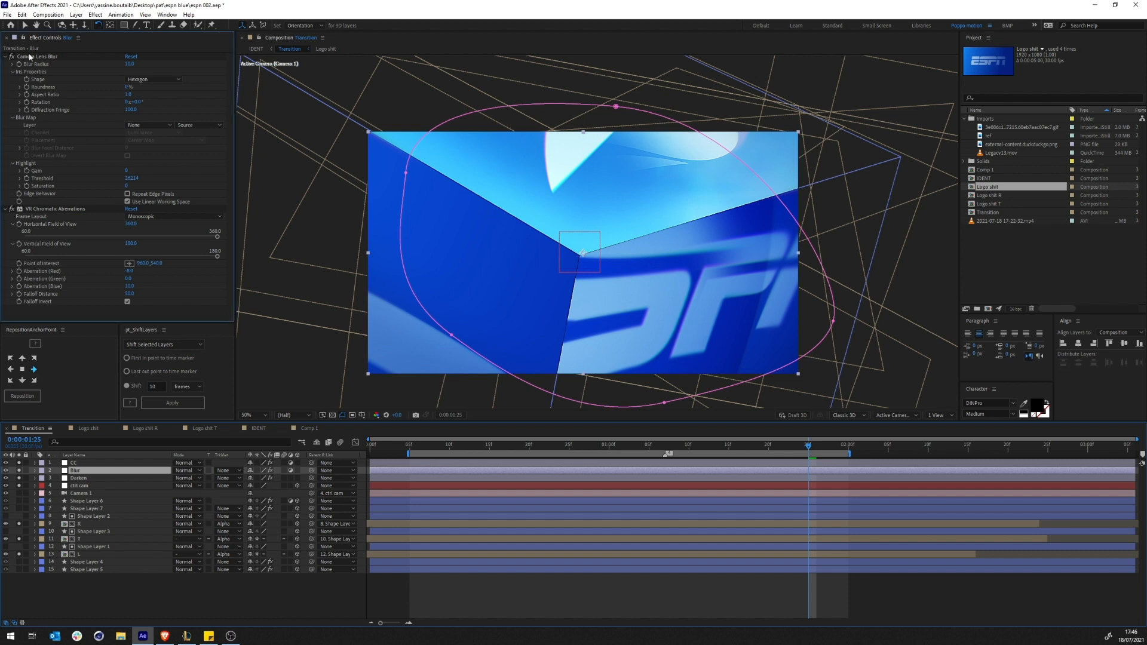
{"action": "left_click", "coordinate": [6, 56]}
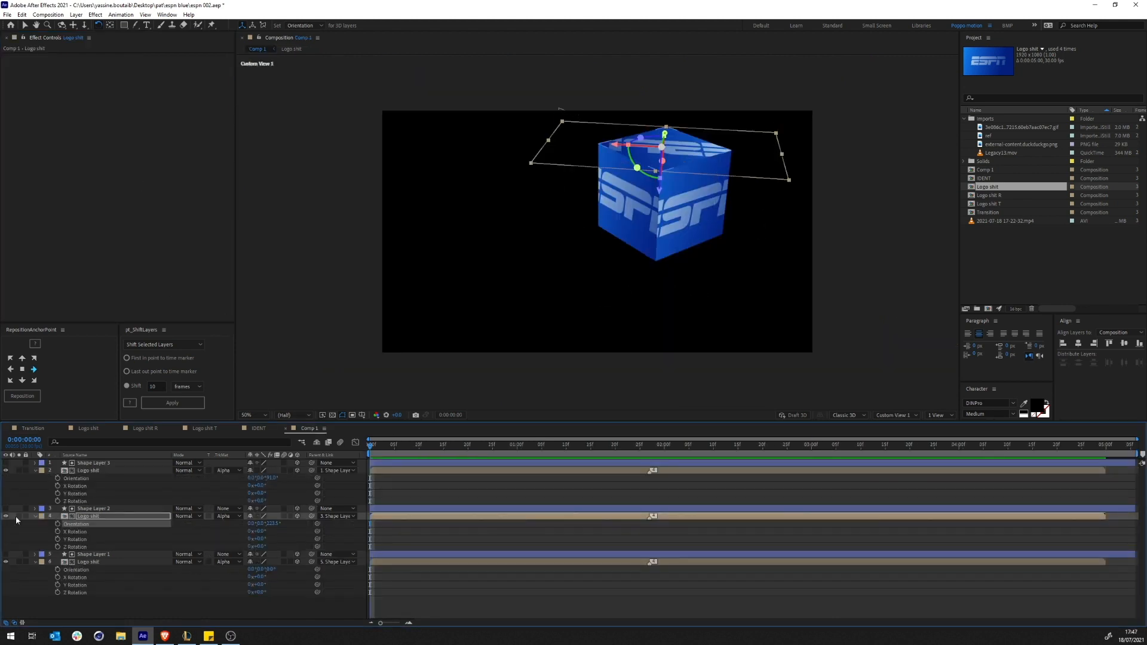
Add an adjustment layer to Comp 1 and apply the VR Chromatic Aberrations effect to it
{"action": "left_click", "coordinate": [135, 601]}
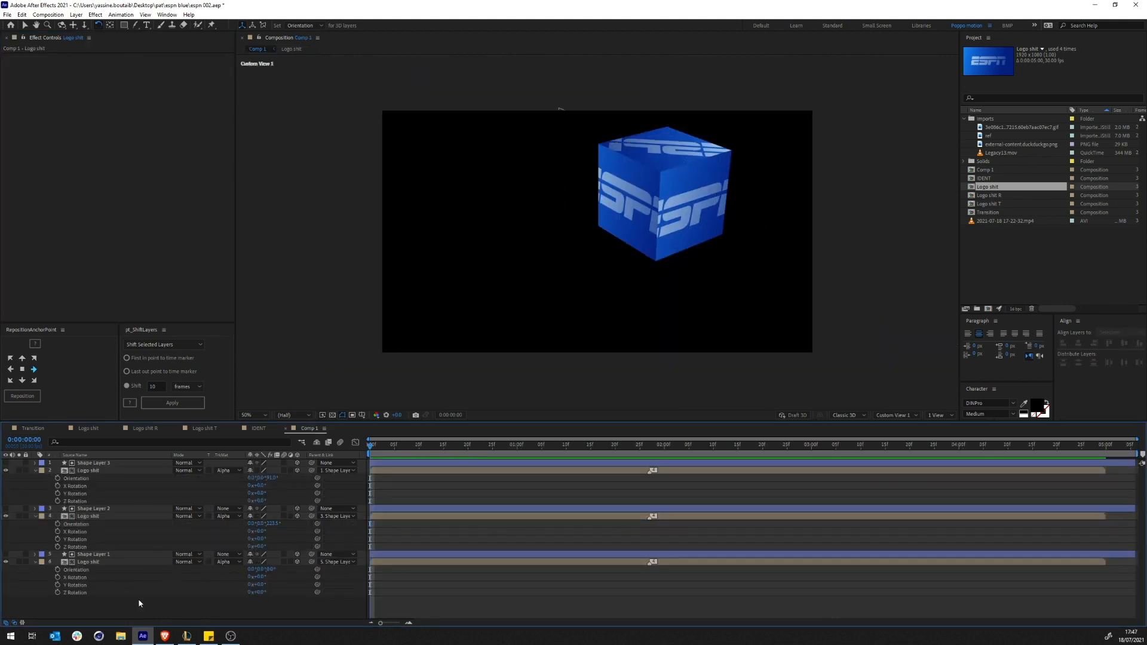
{"action": "left_click", "coordinate": [92, 557]}
{"action": "right_click", "coordinate": [102, 487]}
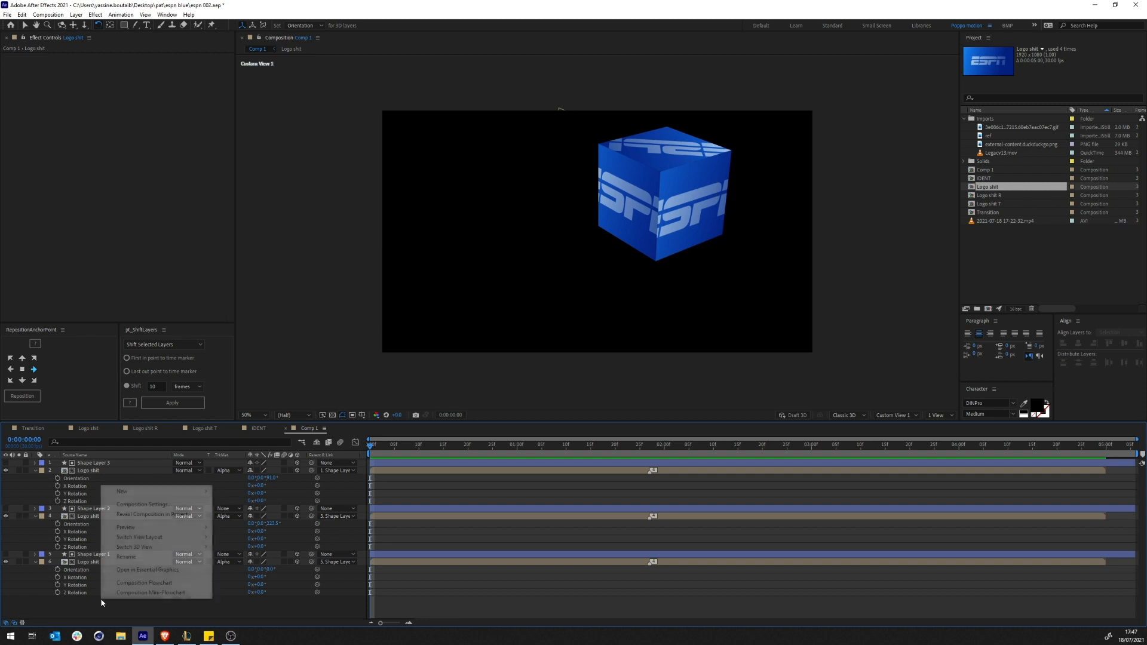
{"action": "mouse_move", "coordinate": [155, 496]}
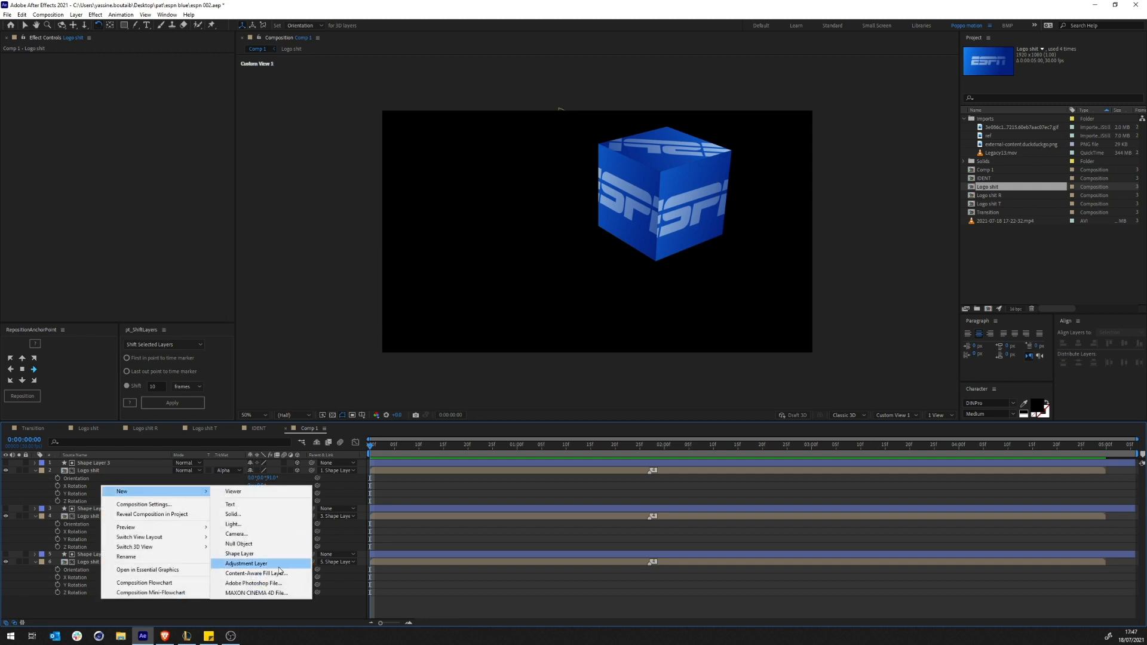
{"action": "left_click", "coordinate": [257, 564]}
{"action": "key", "text": "ctrl+space"}
{"action": "type", "text": "vr"}
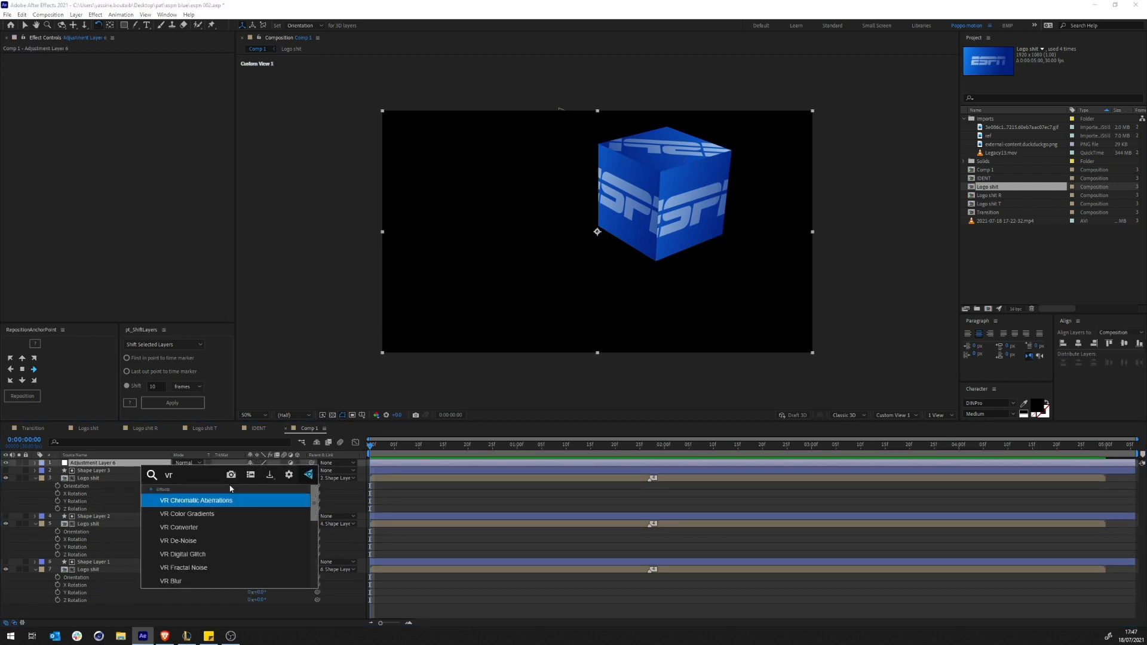
{"action": "key", "text": "Return"}
View the logo box from the Active Camera and examine the chromatic aberration around the logo edges up close
{"action": "key", "text": "v"}
{"action": "scroll", "coordinate": [661, 221], "scroll_direction": "up", "scroll_amount": 2}
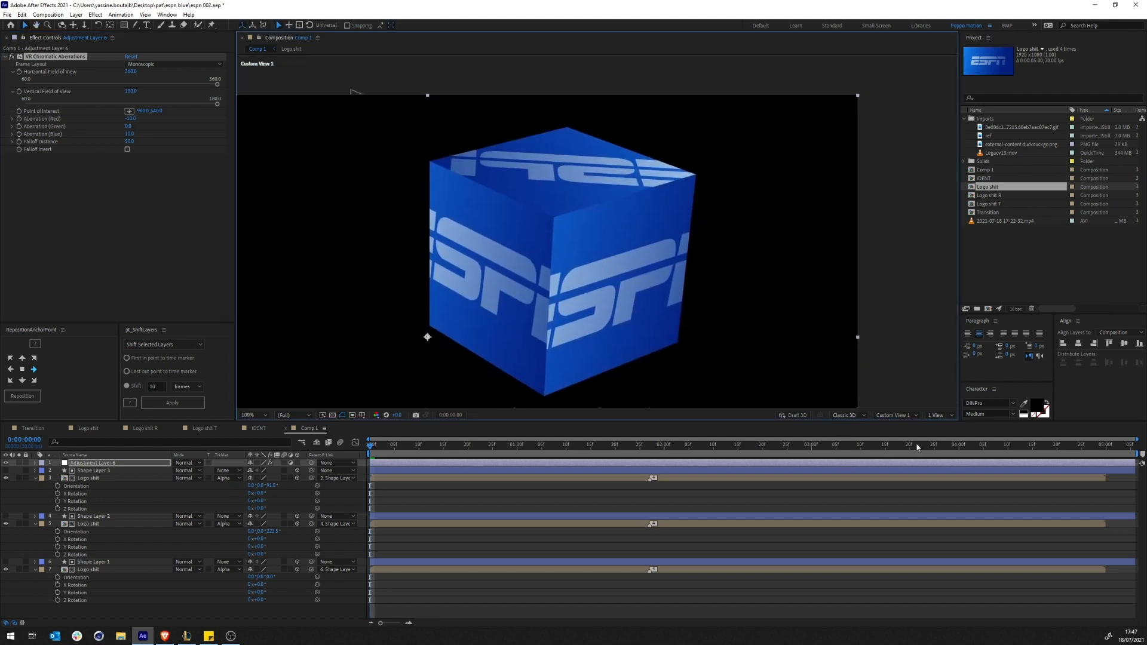
{"action": "left_click", "coordinate": [895, 415]}
{"action": "left_click", "coordinate": [891, 428]}
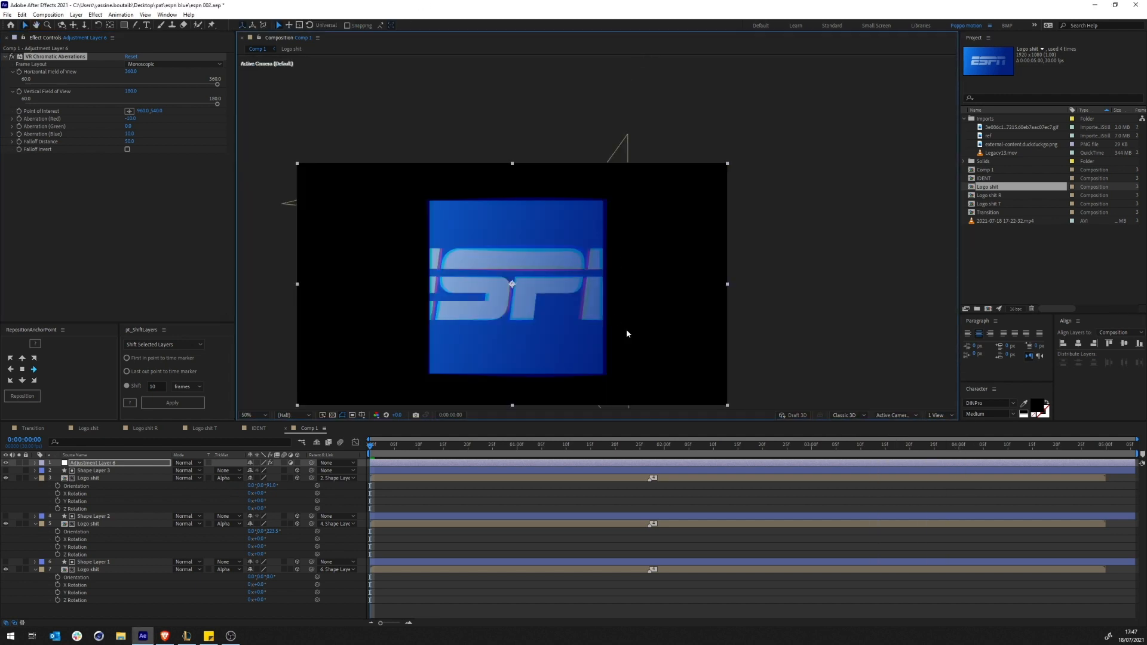
{"action": "scroll", "coordinate": [627, 333], "scroll_direction": "up", "scroll_amount": 2}
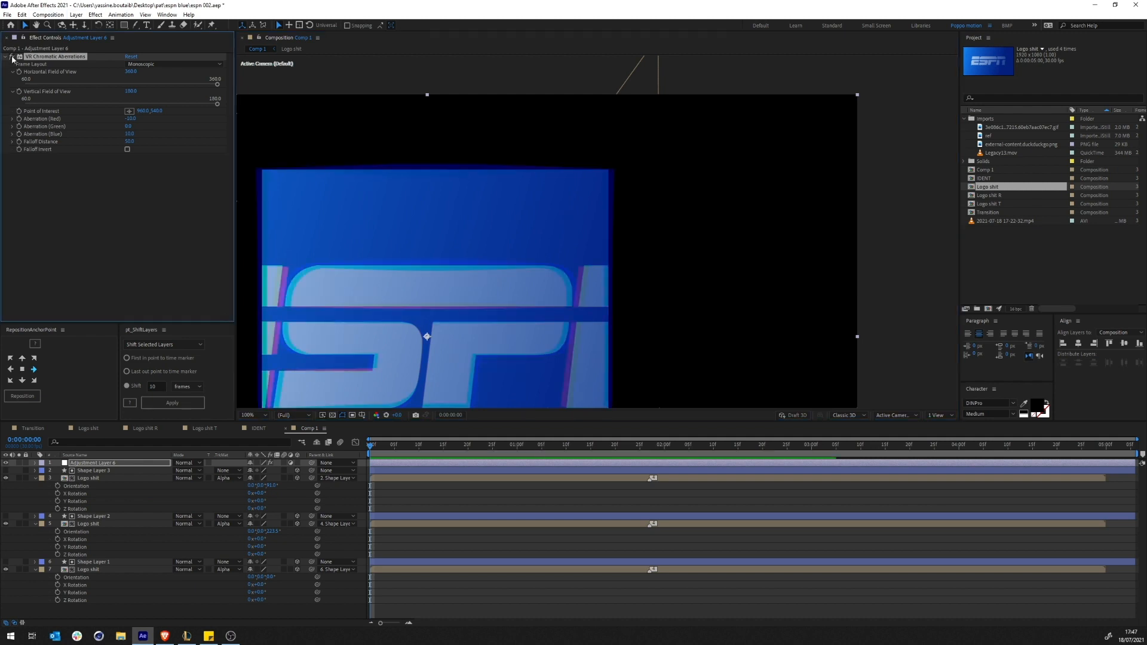
{"action": "left_click_drag", "start_coordinate": [500, 263], "coordinate": [613, 174]}
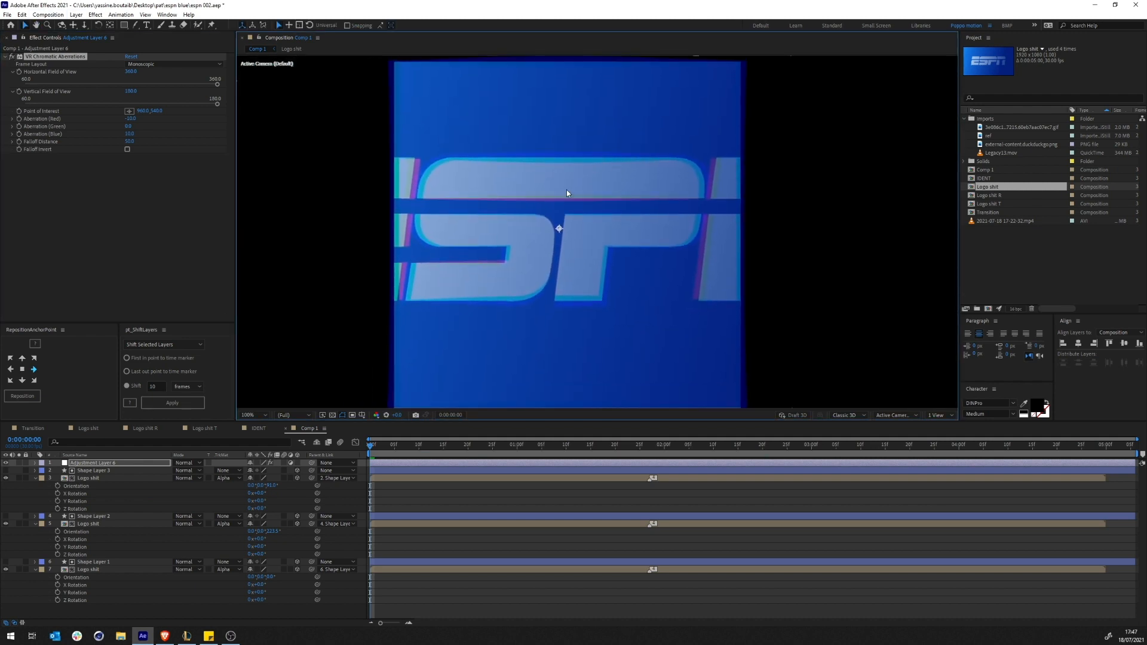
Toggle Falloff Invert on and off in VR Chromatic Aberrations, and lower the green and blue aberration to negative values
{"action": "left_click", "coordinate": [127, 150]}
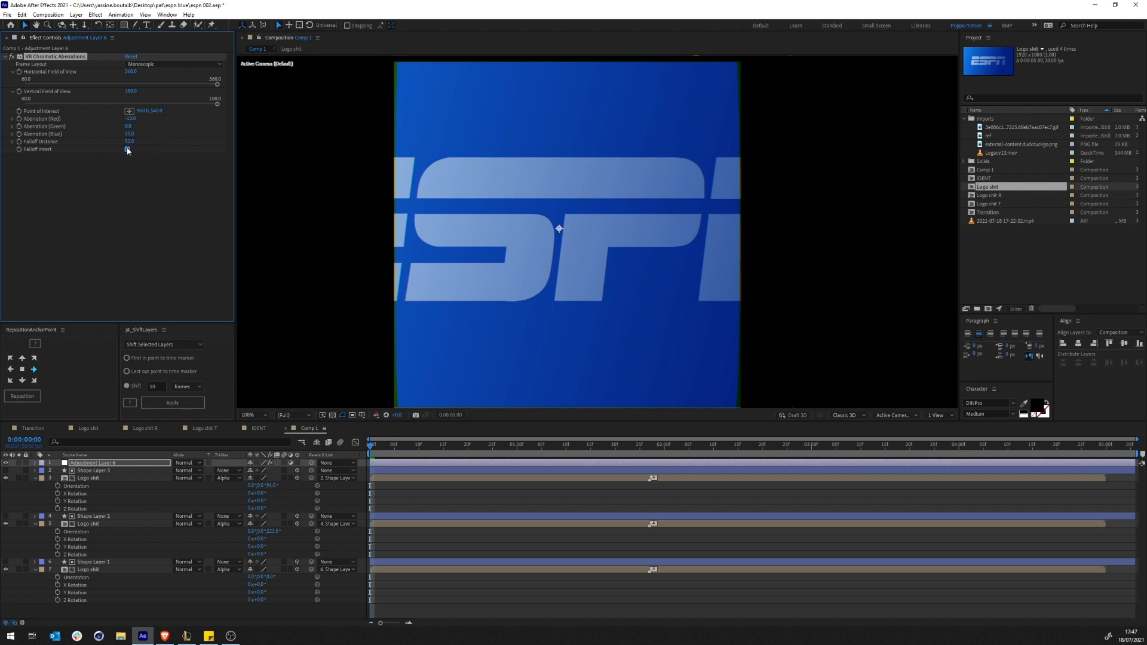
{"action": "left_click", "coordinate": [127, 149]}
{"action": "mouse_move", "coordinate": [128, 125]}
{"action": "left_mouse_down"}
{"action": "mouse_move", "coordinate": [138, 134]}
{"action": "mouse_move", "coordinate": [121, 127]}
{"action": "left_mouse_up"}
{"action": "scroll", "coordinate": [437, 159], "scroll_direction": "up", "scroll_amount": 2}
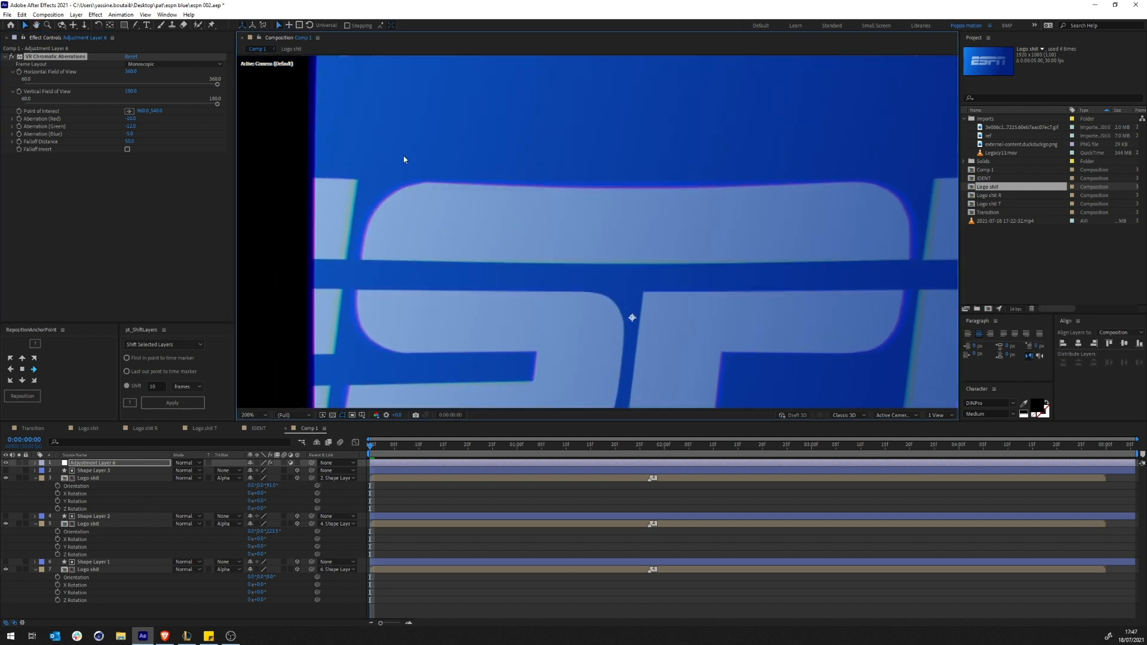
Delete the adjustment layer carrying VR Chromatic Aberrations from Comp 1
{"action": "left_click", "coordinate": [126, 464]}
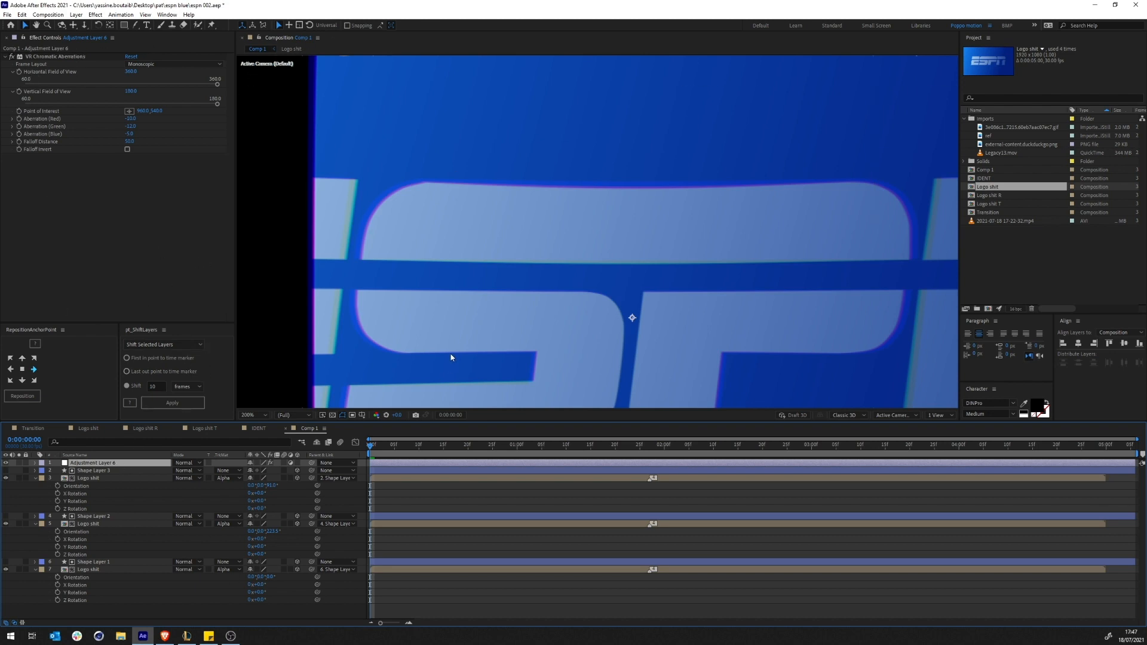
{"action": "key", "text": "comma"}
{"action": "key", "text": "comma"}
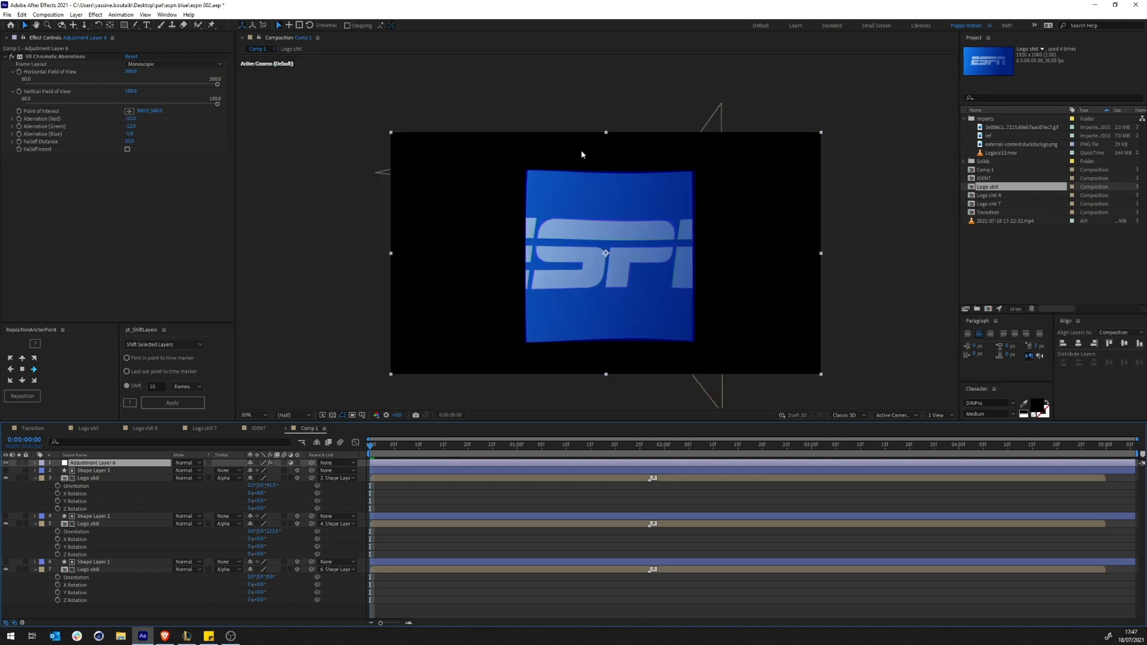
{"action": "key", "text": "Delete"}
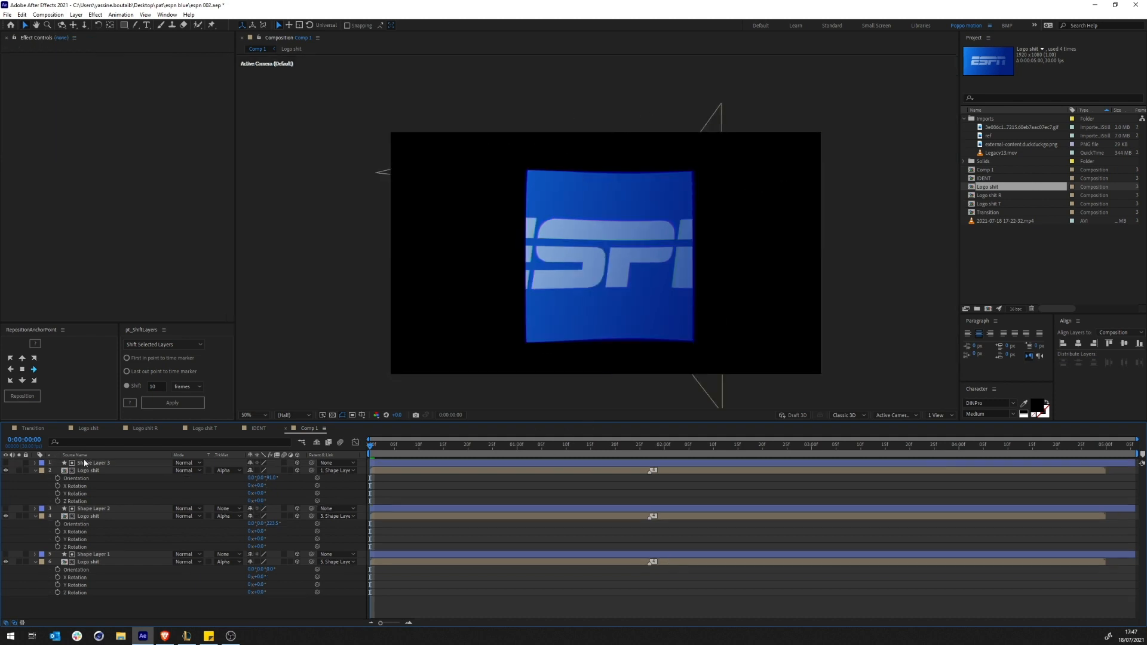
In the Transition comp, display Shape Layer 6's effects and inspect the L layer and Shape Layer 1
{"action": "left_click", "coordinate": [34, 429]}
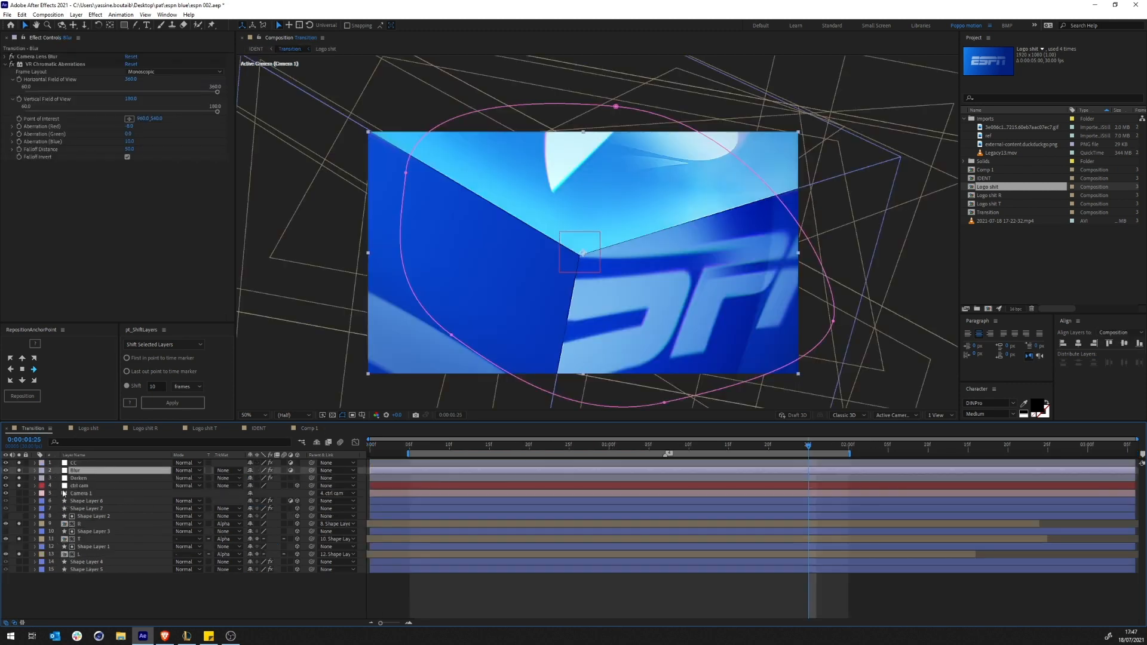
{"action": "left_click", "coordinate": [99, 501]}
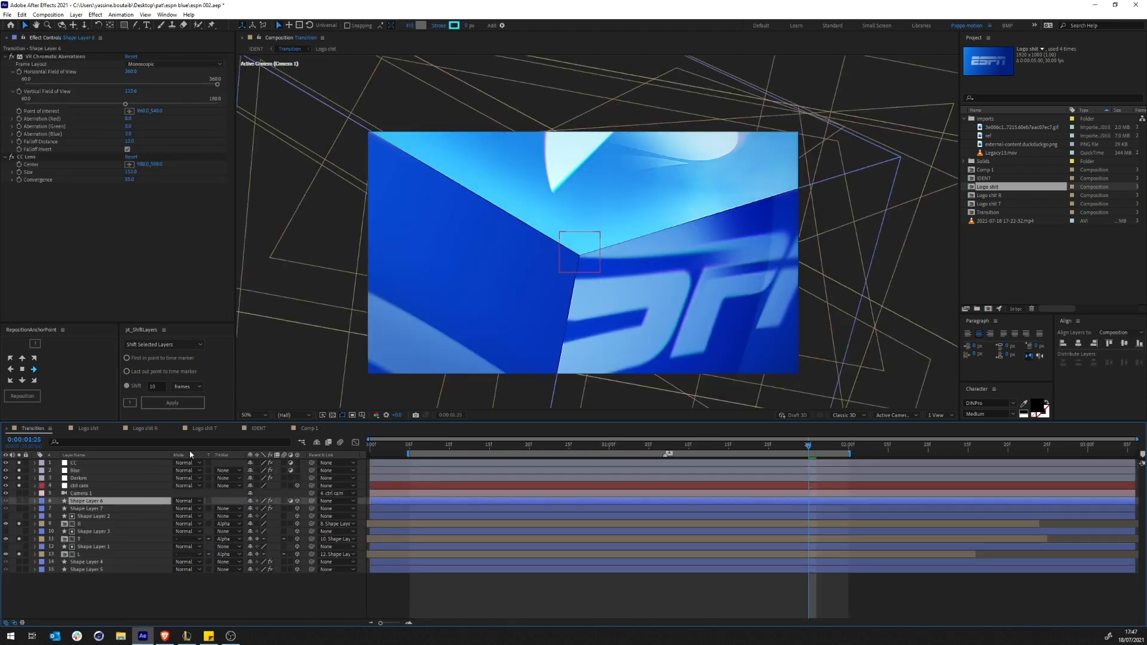
{"action": "left_click", "coordinate": [112, 594]}
{"action": "left_click", "coordinate": [62, 556]}
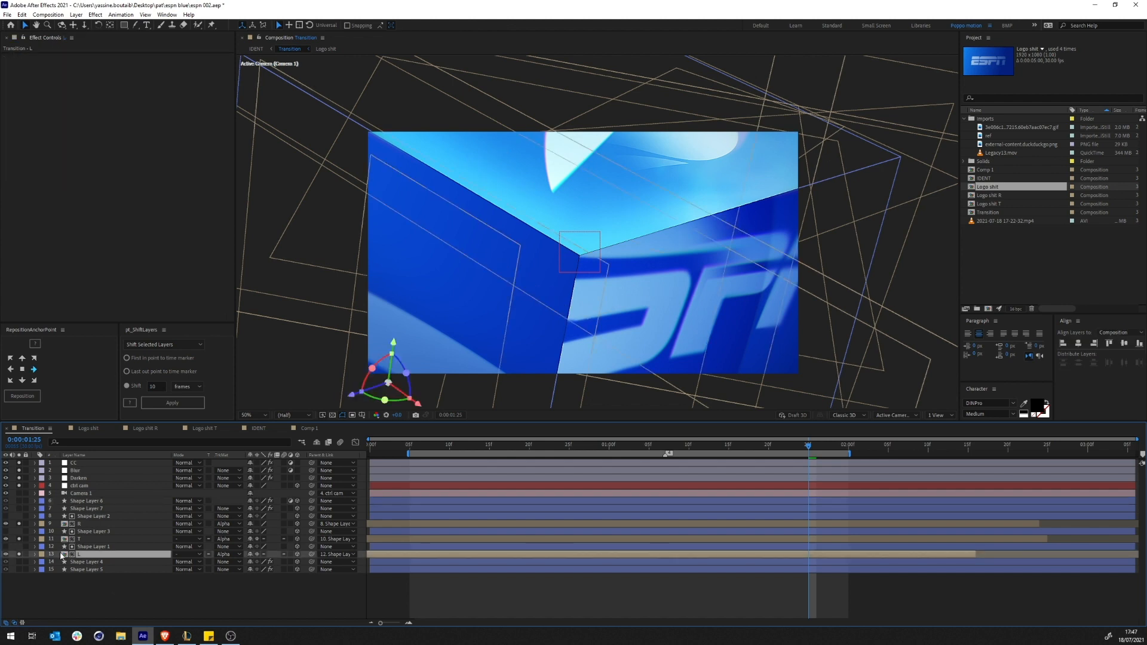
{"action": "left_click", "coordinate": [84, 598]}
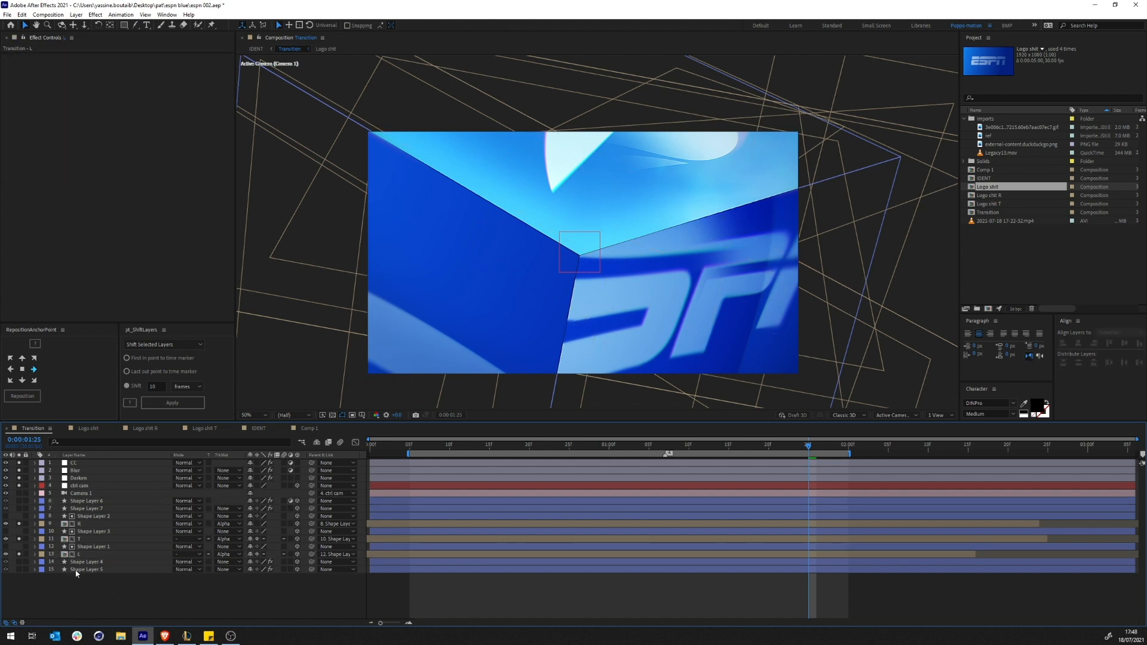
{"action": "left_click", "coordinate": [79, 547]}
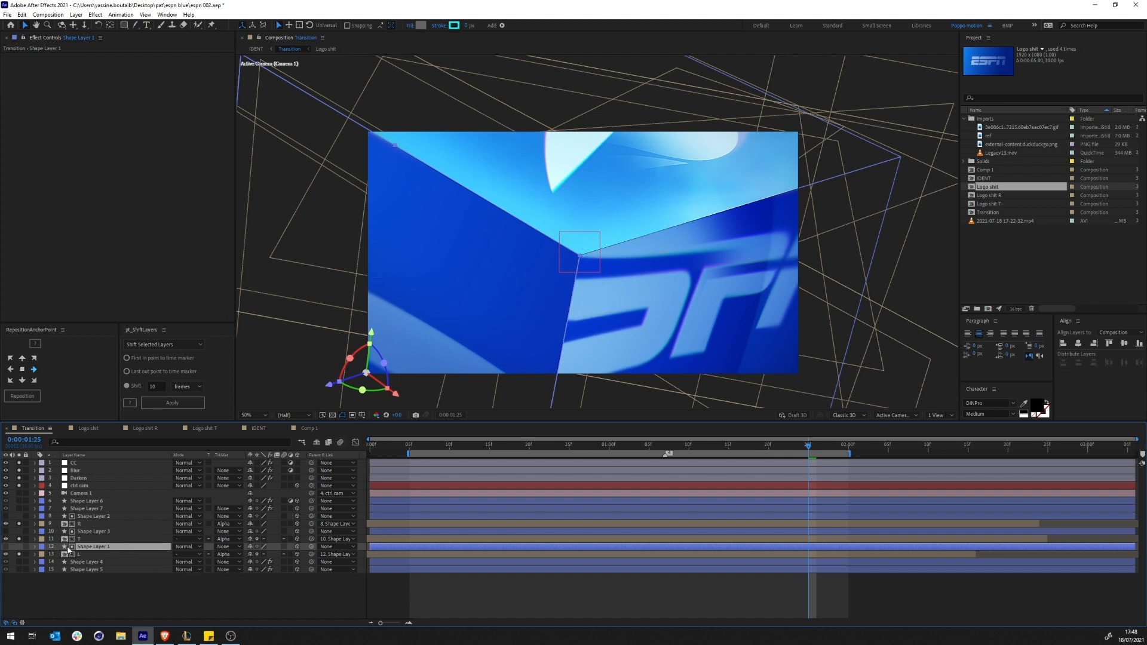
{"action": "left_click", "coordinate": [128, 593]}
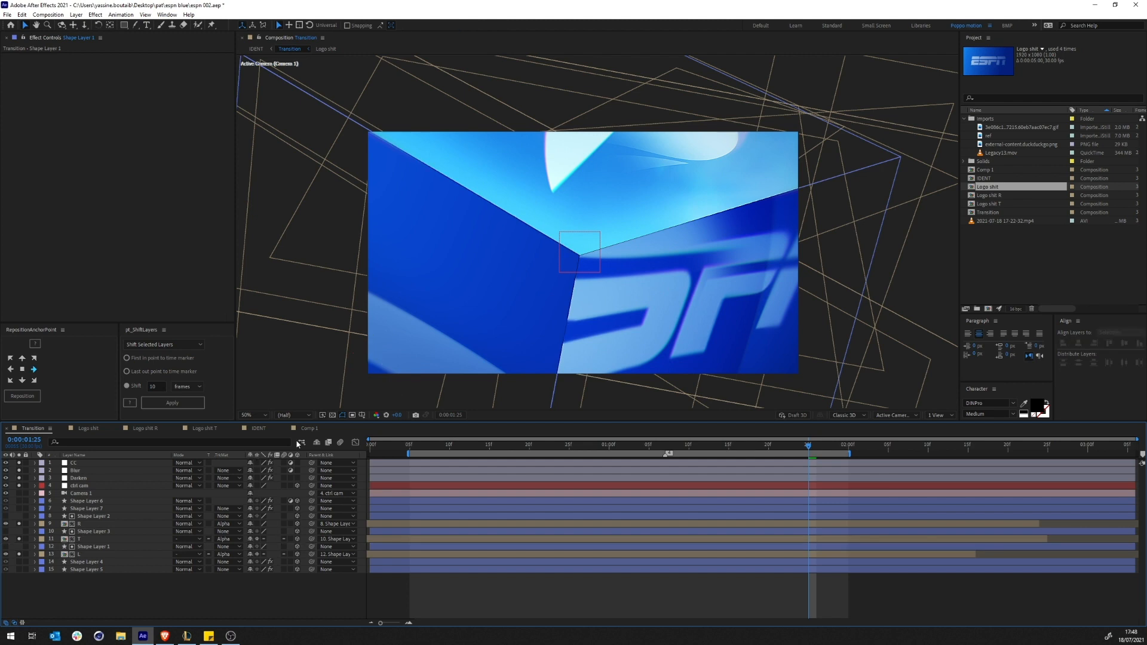
Return to Comp 1 and show the logo box from Custom View 1
{"action": "left_click", "coordinate": [309, 428]}
{"action": "left_click", "coordinate": [893, 416]}
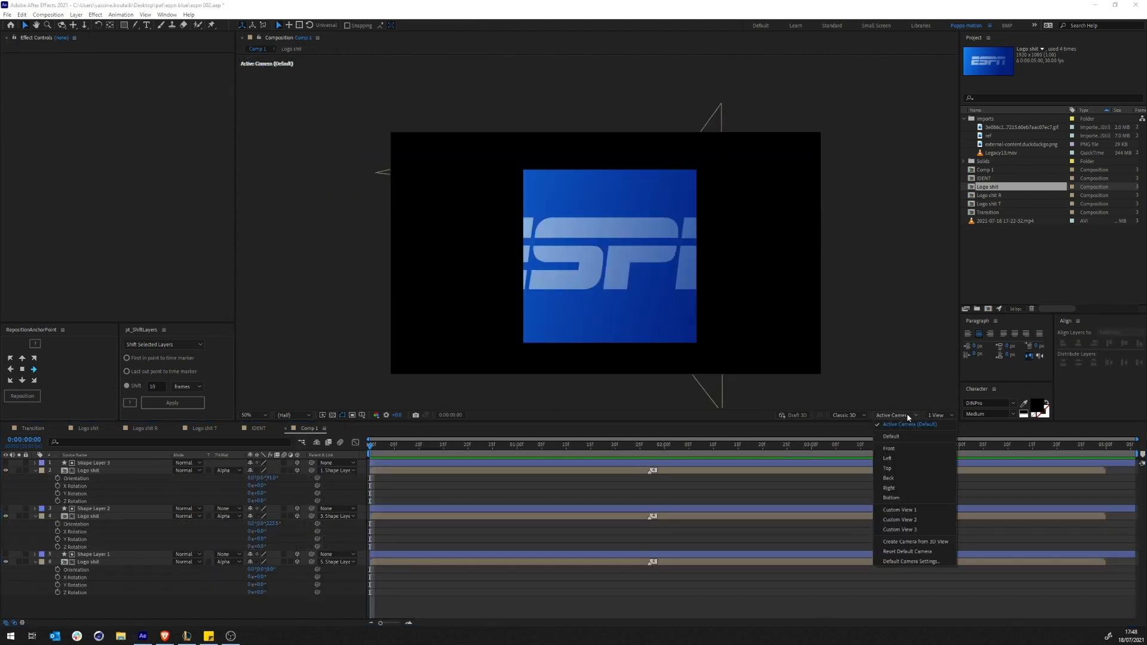
{"action": "left_click", "coordinate": [915, 510]}
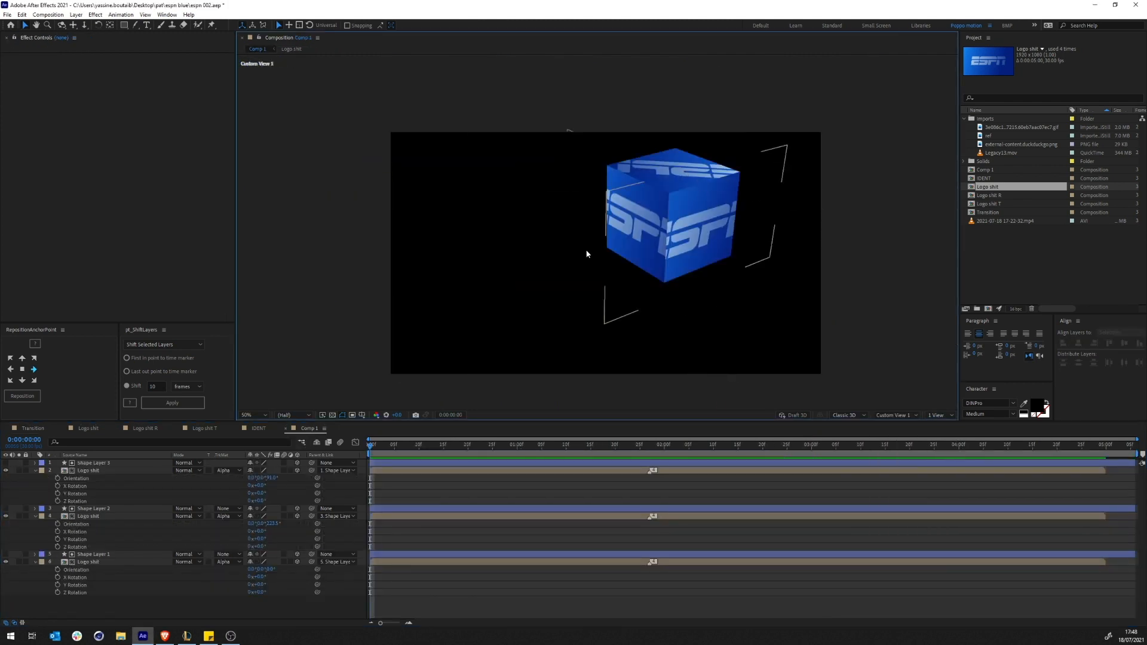
Duplicate Shape Layer 1 in Comp 1, then make the copy visible and solo it
{"action": "left_click", "coordinate": [91, 554]}
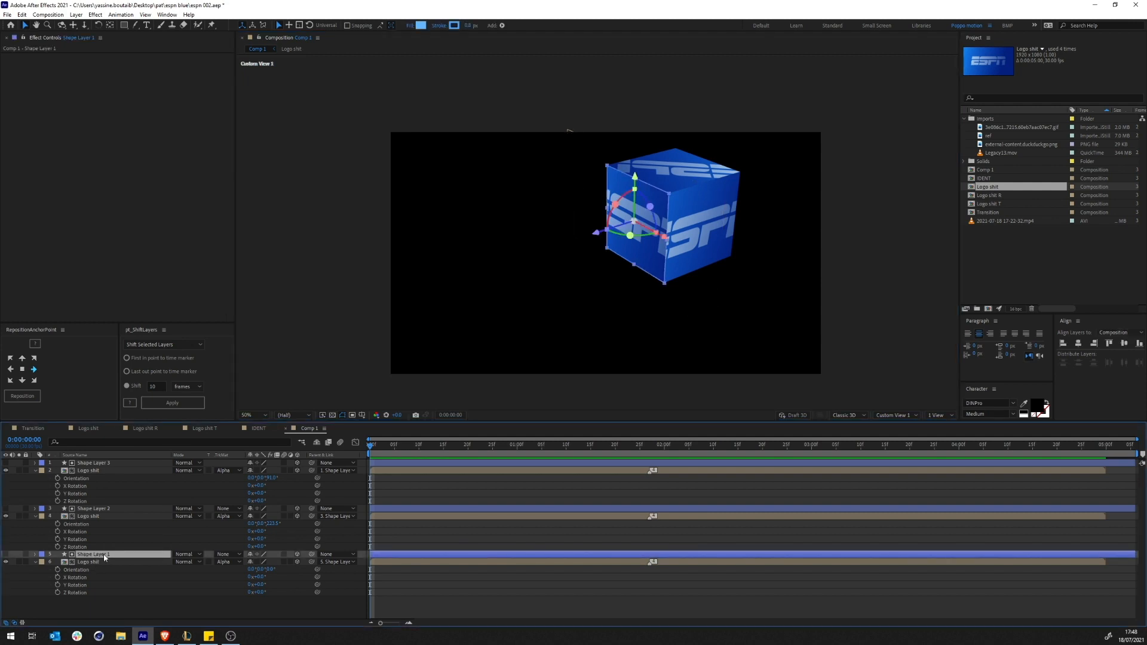
{"action": "key", "text": "ctrl+d"}
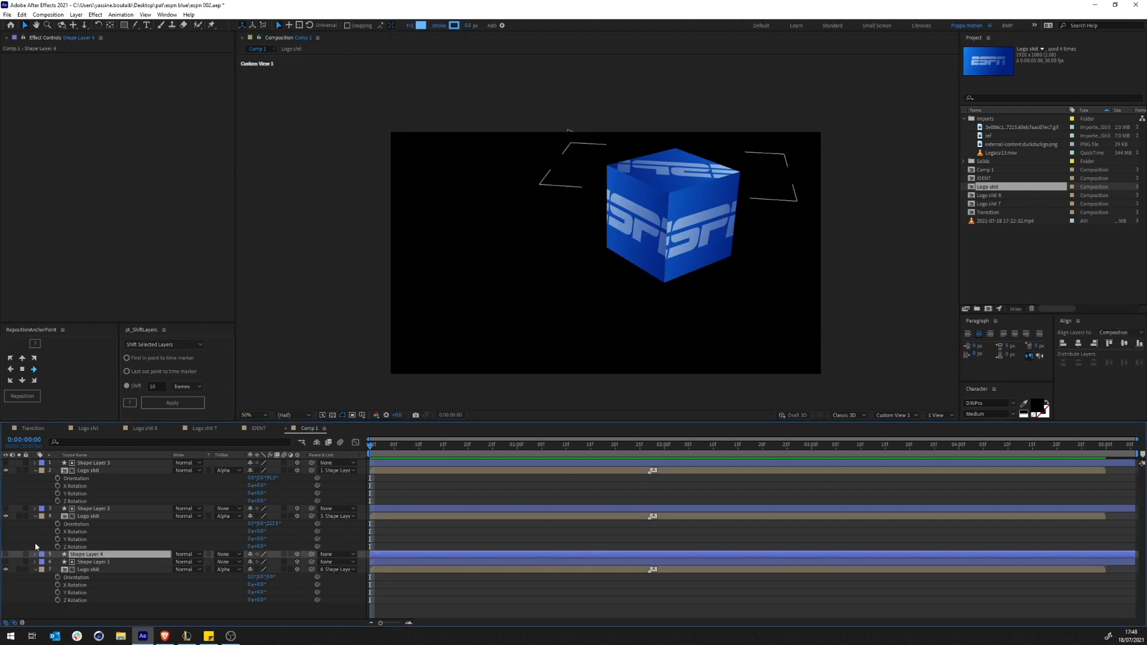
{"action": "left_click", "coordinate": [6, 555]}
{"action": "left_click", "coordinate": [18, 555]}
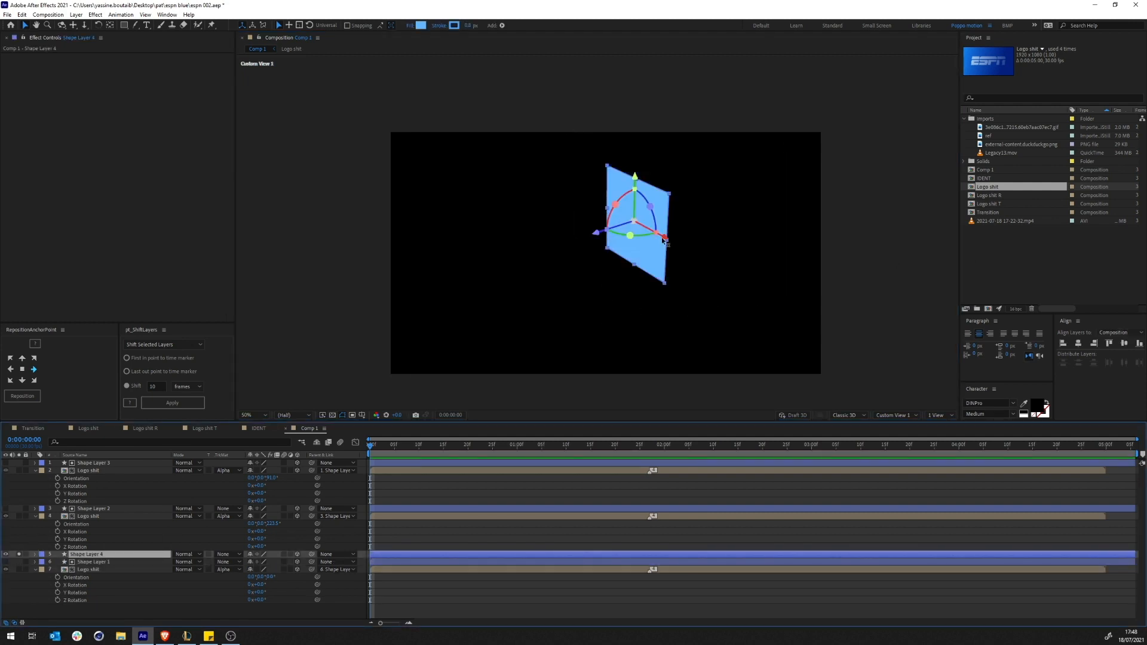
{"action": "scroll", "coordinate": [664, 240], "scroll_direction": "up", "scroll_amount": 1}
{"action": "left_click_drag", "start_coordinate": [714, 162], "coordinate": [467, 274]}
{"action": "scroll", "coordinate": [478, 317], "scroll_direction": "up", "scroll_amount": 1}
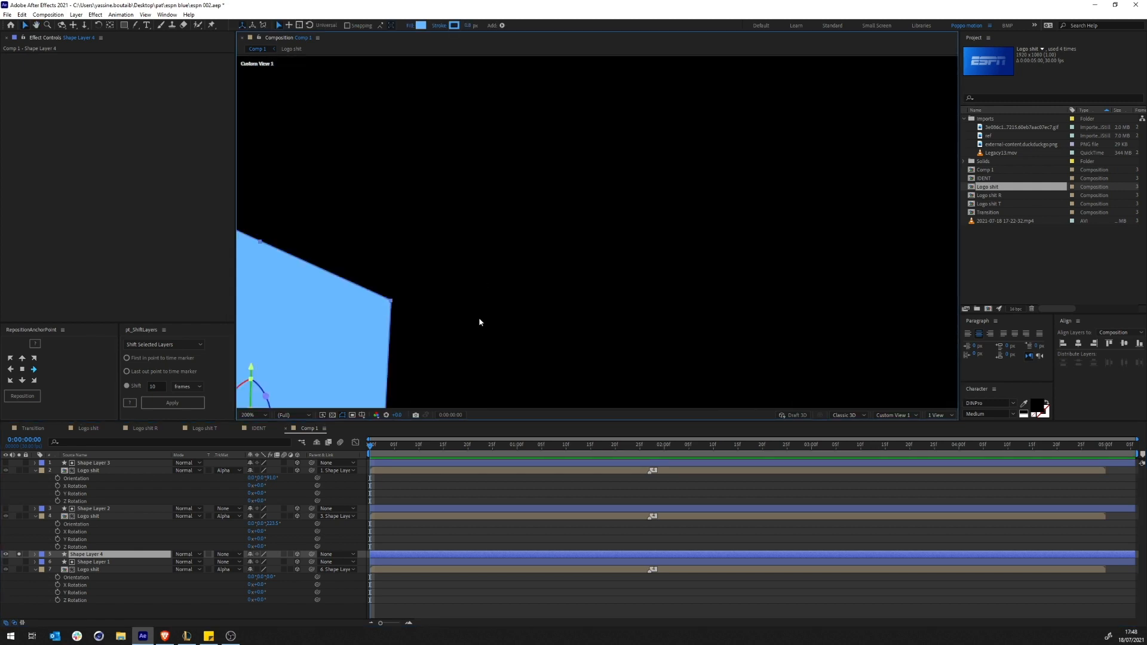
{"action": "left_click_drag", "start_coordinate": [367, 321], "coordinate": [483, 254]}
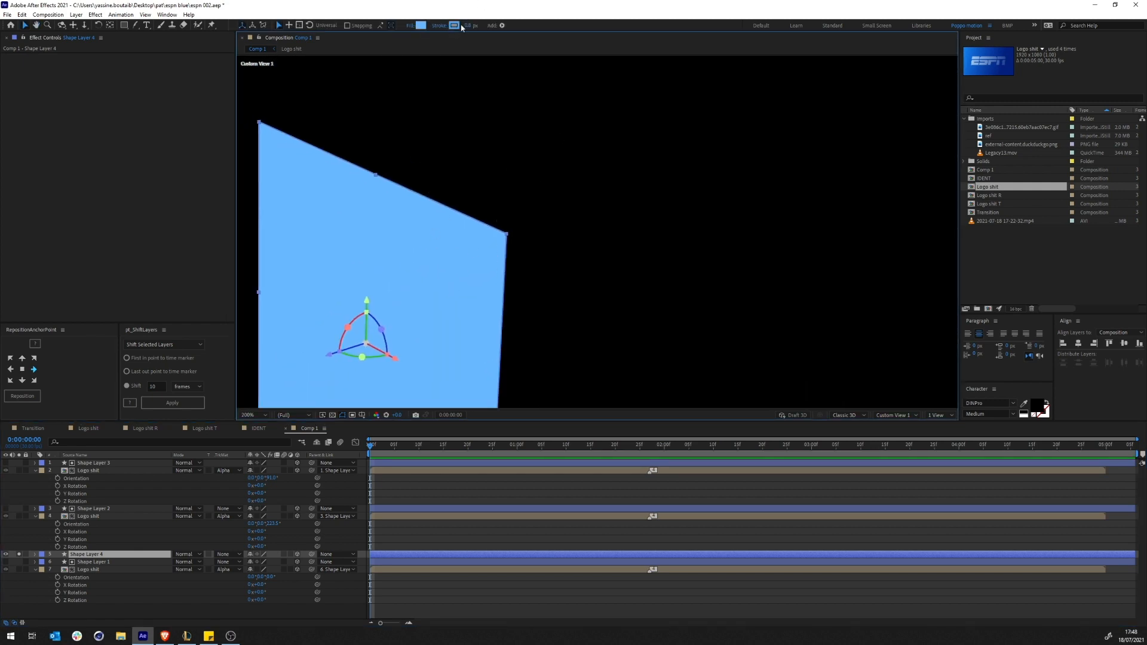
Select Shape Layers 1, 2 and 3 together and check their stroke width
{"action": "left_click", "coordinate": [84, 563]}
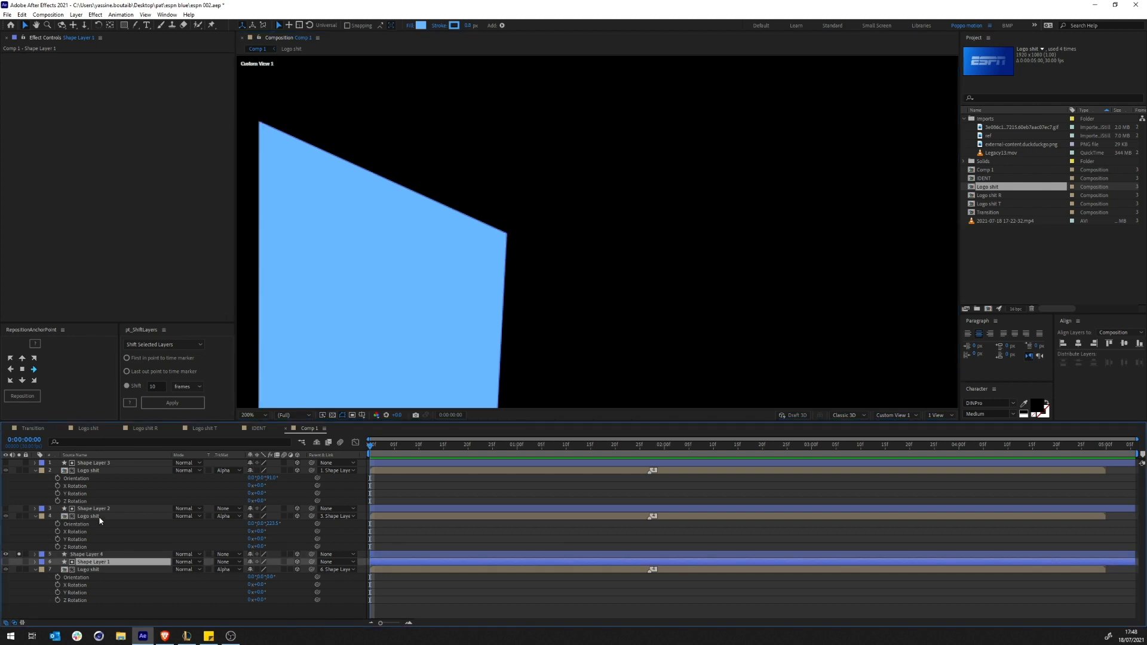
{"action": "left_click", "coordinate": [101, 509], "text": "ctrl"}
{"action": "left_click", "coordinate": [94, 463], "text": "ctrl"}
{"action": "left_click_drag", "start_coordinate": [470, 26], "coordinate": [469, 26]}
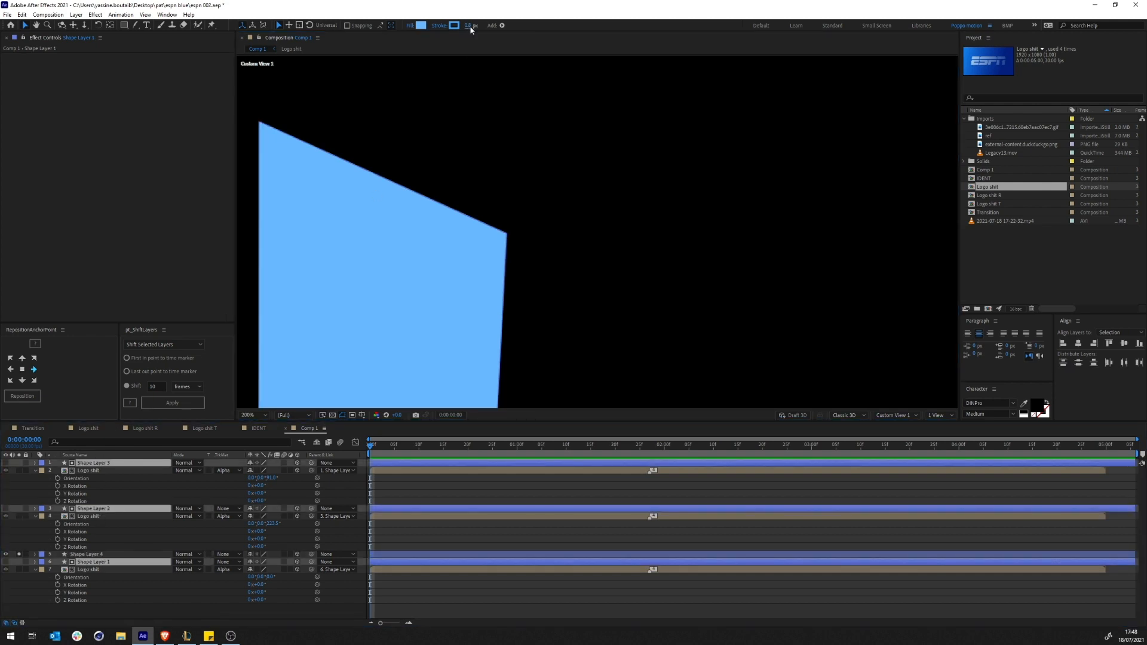
Set the fill of Shape Layer 4 to None
{"action": "left_click", "coordinate": [87, 555]}
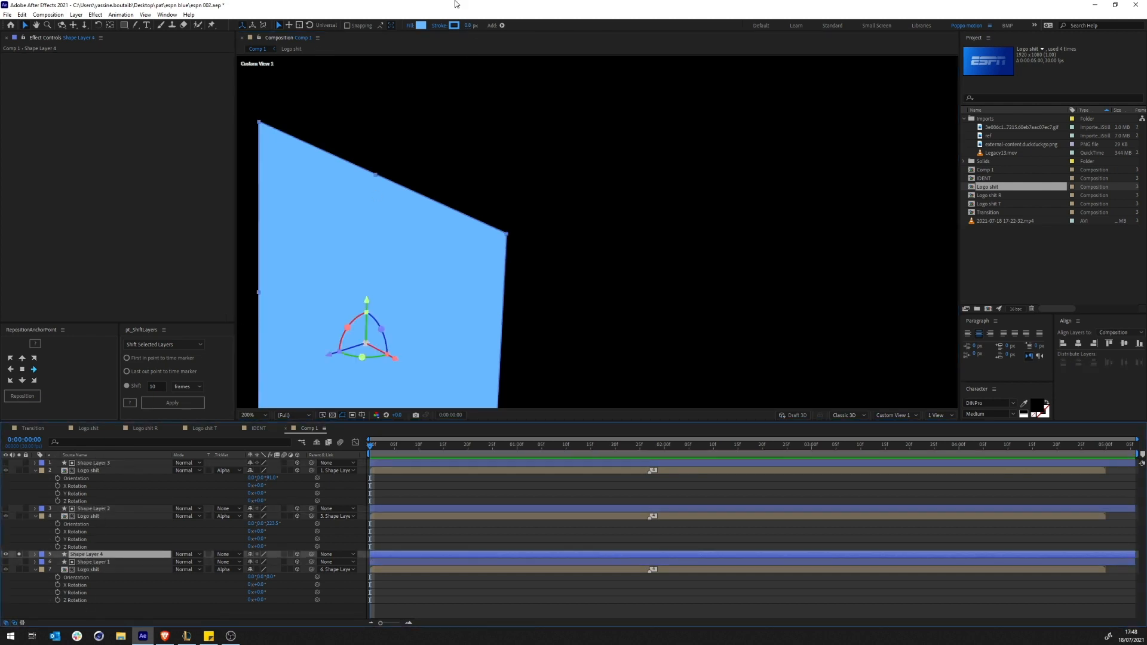
{"action": "left_click", "coordinate": [409, 26]}
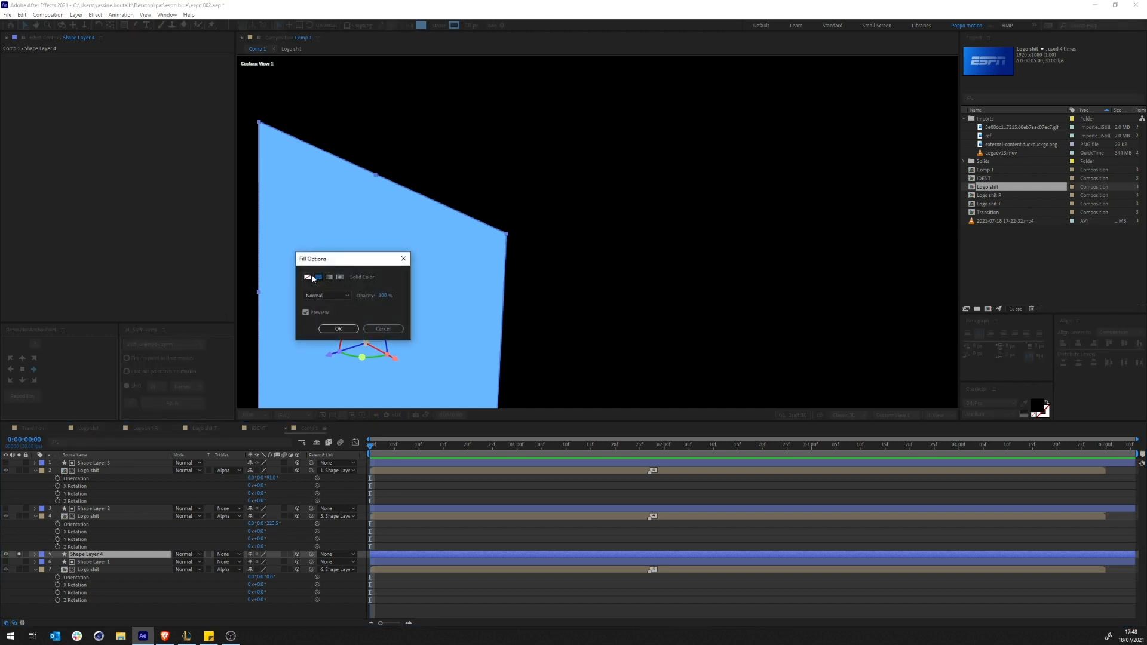
{"action": "left_click", "coordinate": [307, 277]}
{"action": "left_click", "coordinate": [335, 328]}
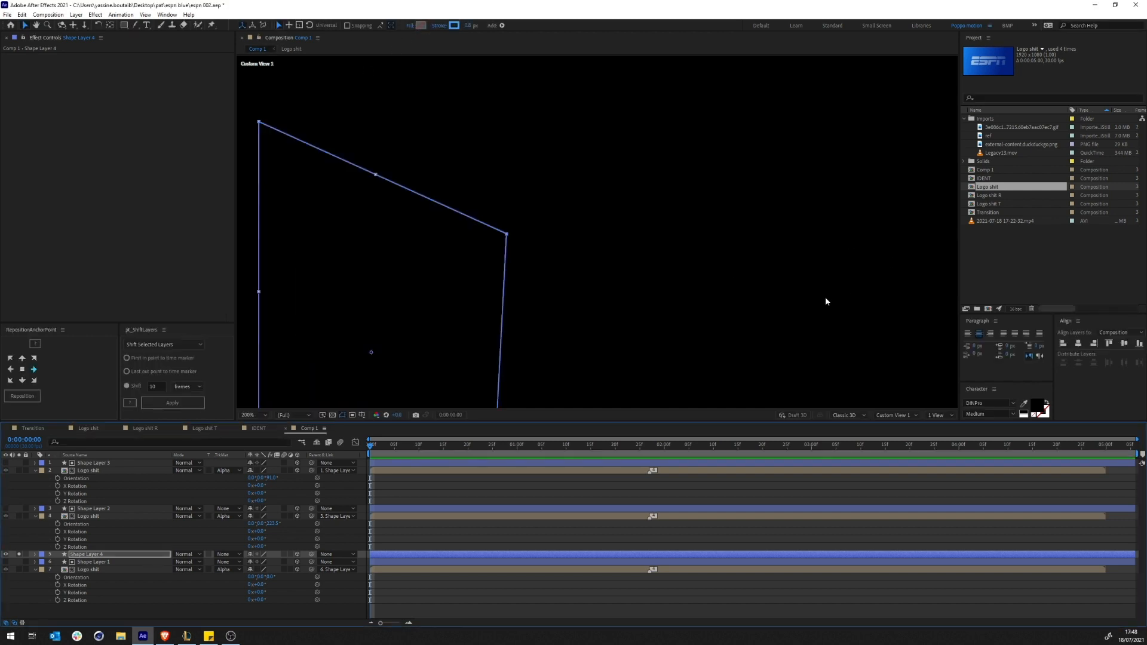
{"action": "left_click", "coordinate": [463, 490]}
Set the stroke width of Shape Layer 4 to 1 px, keeping the layer selected after checking the outline
{"action": "left_click", "coordinate": [113, 555]}
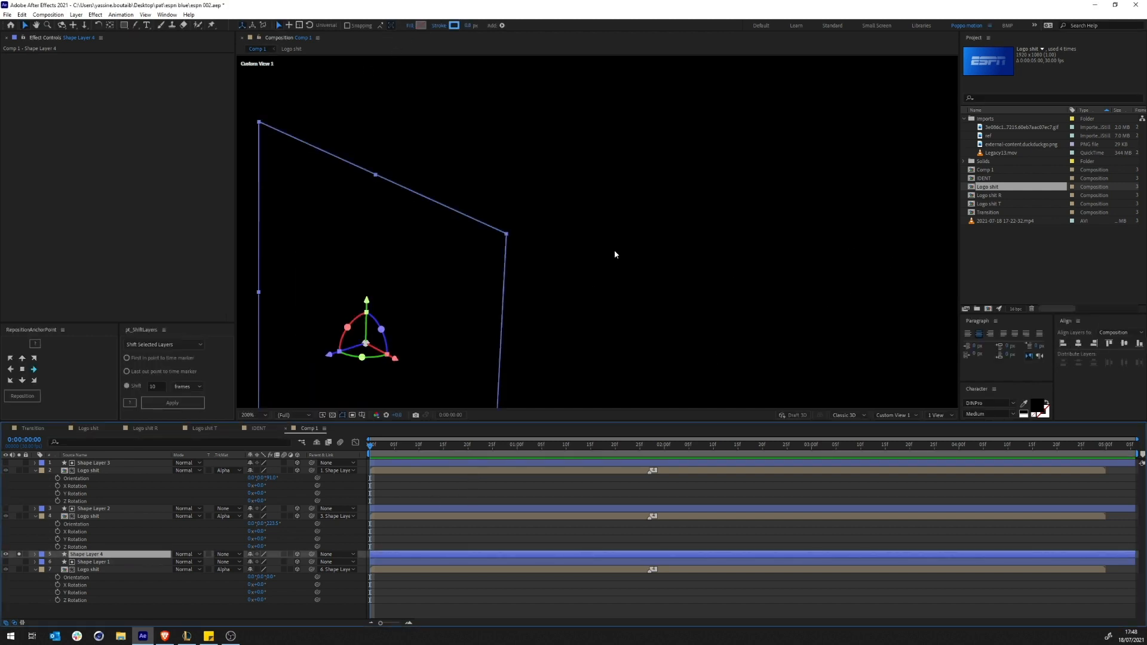
{"action": "left_click", "coordinate": [470, 25]}
{"action": "type", "text": "1"}
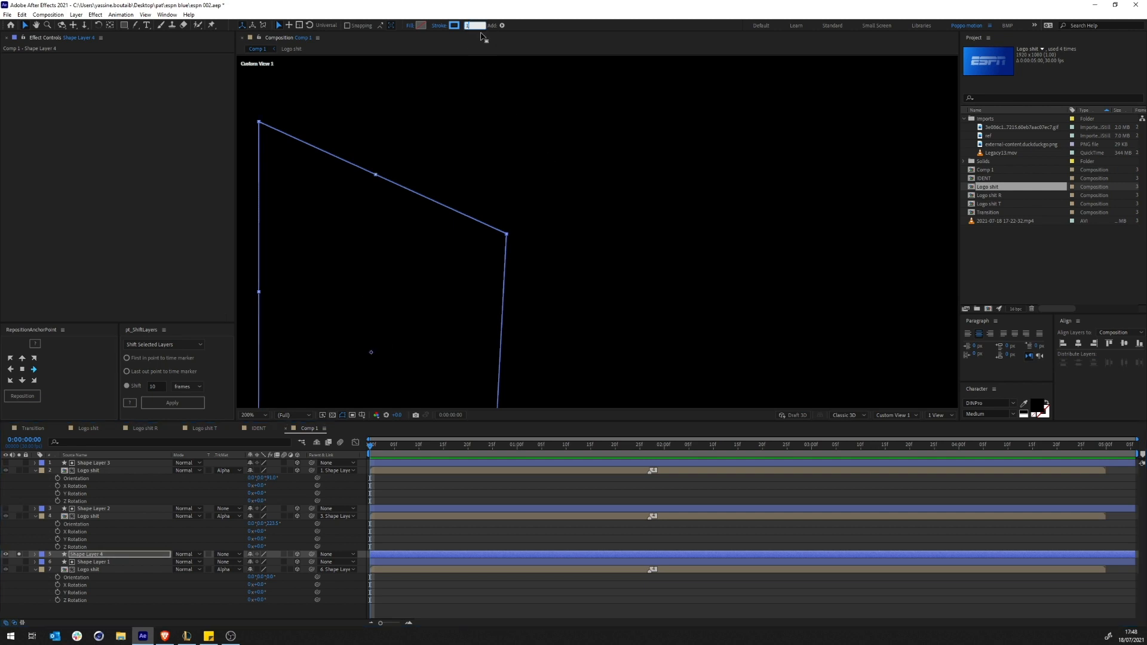
{"action": "key", "text": "Return"}
{"action": "left_click", "coordinate": [408, 549]}
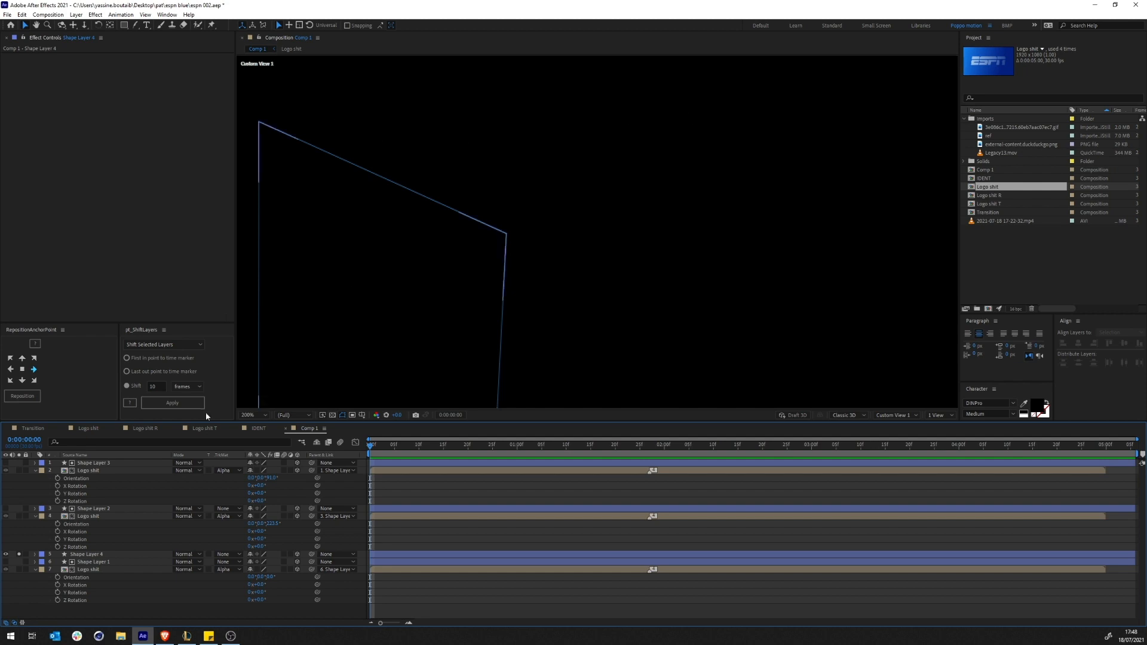
{"action": "left_click", "coordinate": [99, 554]}
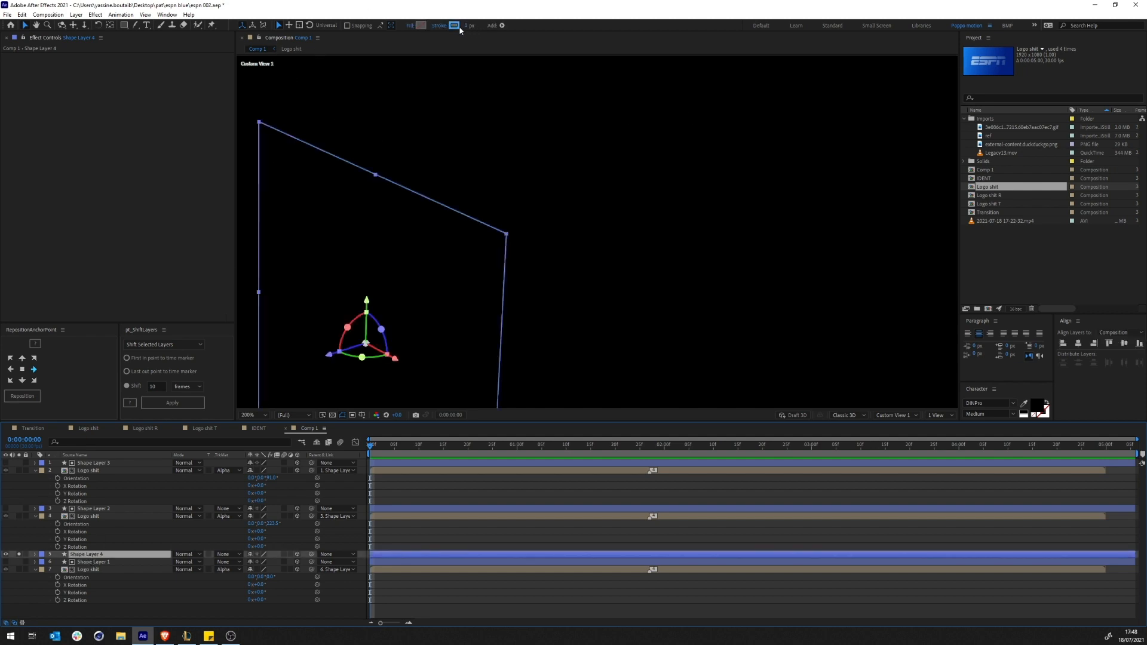
Set the stroke colour of Shape Layer 4 to red and solo the bottom Logo shit layer along with it
{"action": "left_click", "coordinate": [454, 25]}
{"action": "left_click_drag", "start_coordinate": [411, 295], "coordinate": [410, 254]}
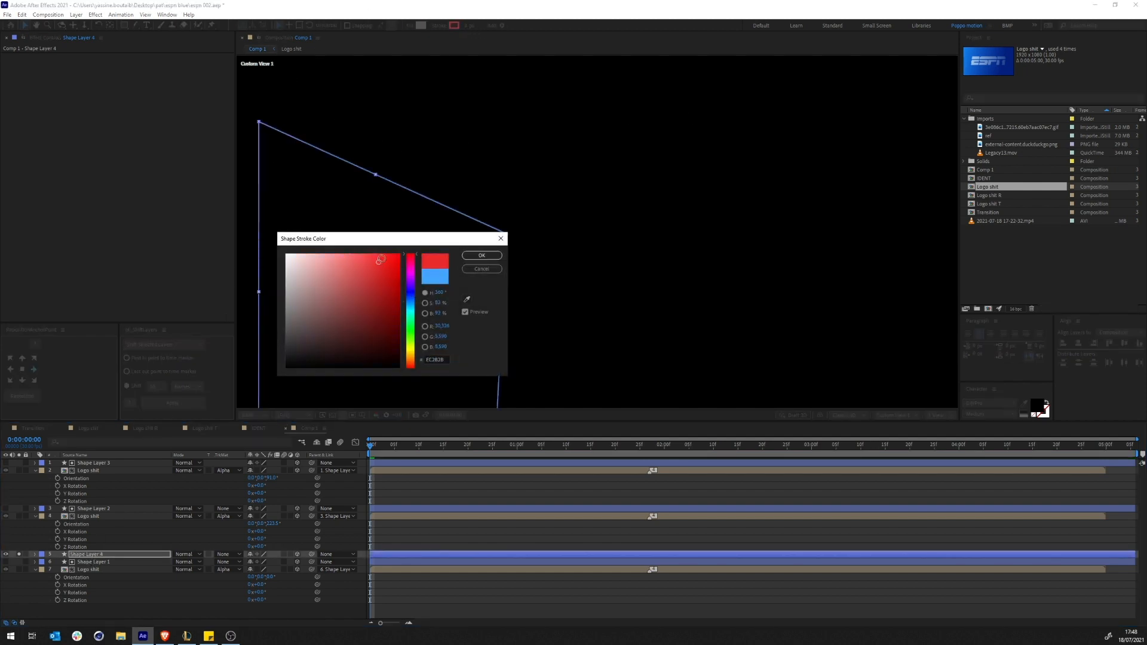
{"action": "left_click", "coordinate": [478, 256]}
{"action": "left_click", "coordinate": [482, 478]}
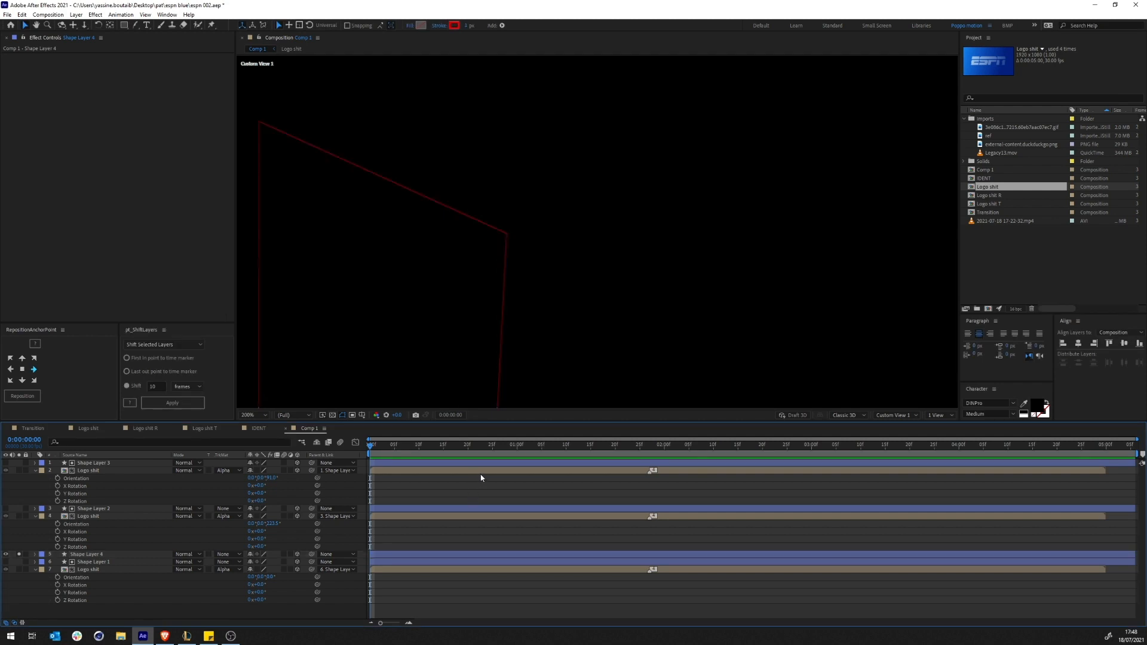
{"action": "left_click", "coordinate": [19, 570]}
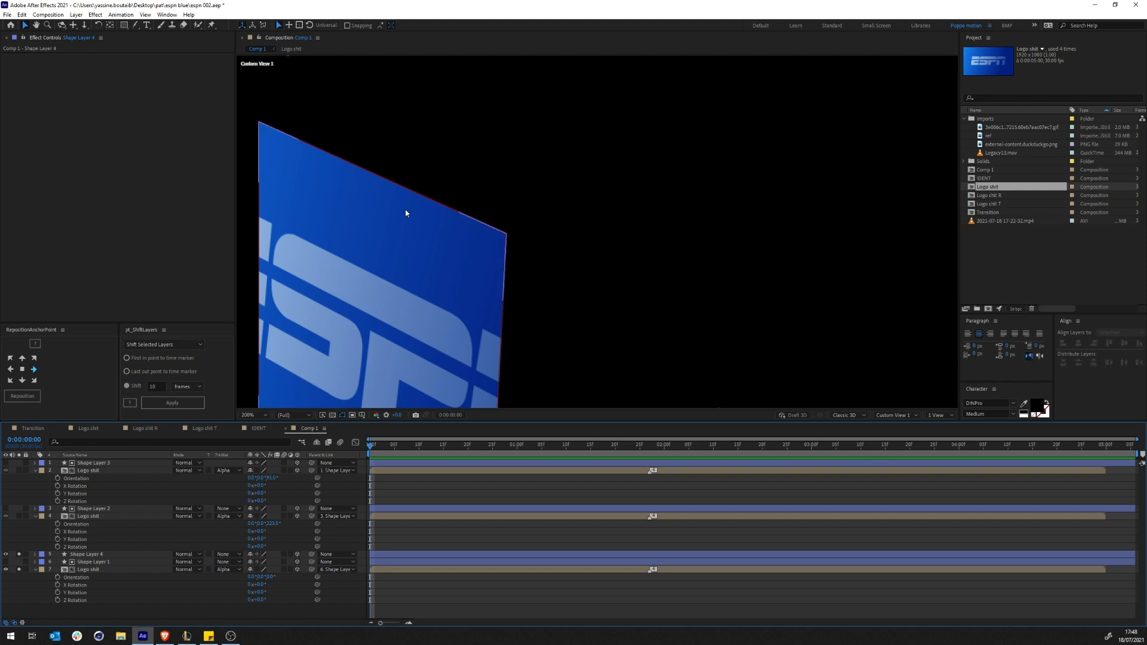
Draw an elliptical mask on Shape Layer 4 around the upper corner where the box faces meet
{"action": "left_click", "coordinate": [99, 555]}
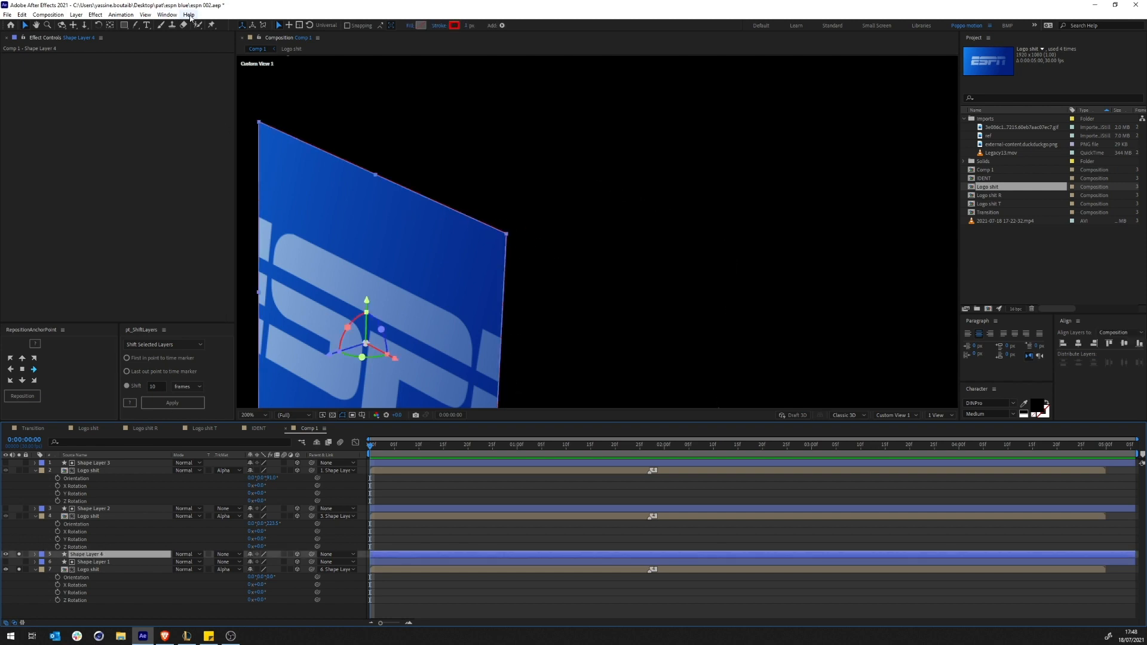
{"action": "left_click", "coordinate": [125, 25]}
{"action": "left_click", "coordinate": [158, 46]}
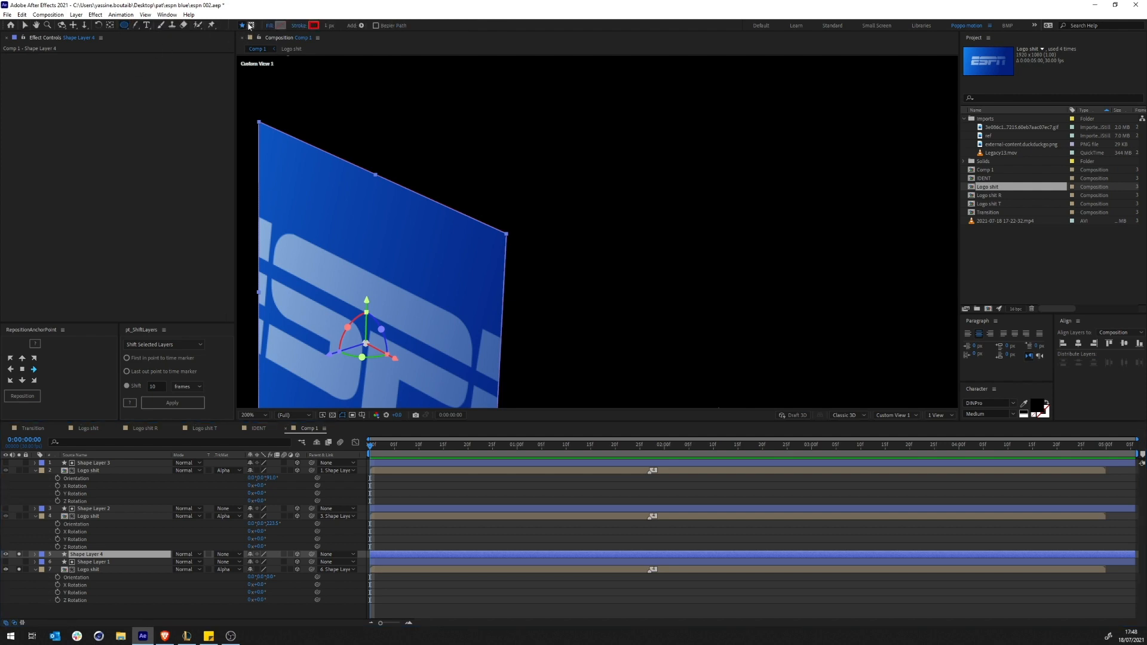
{"action": "left_click_drag", "start_coordinate": [558, 262], "coordinate": [710, 330]}
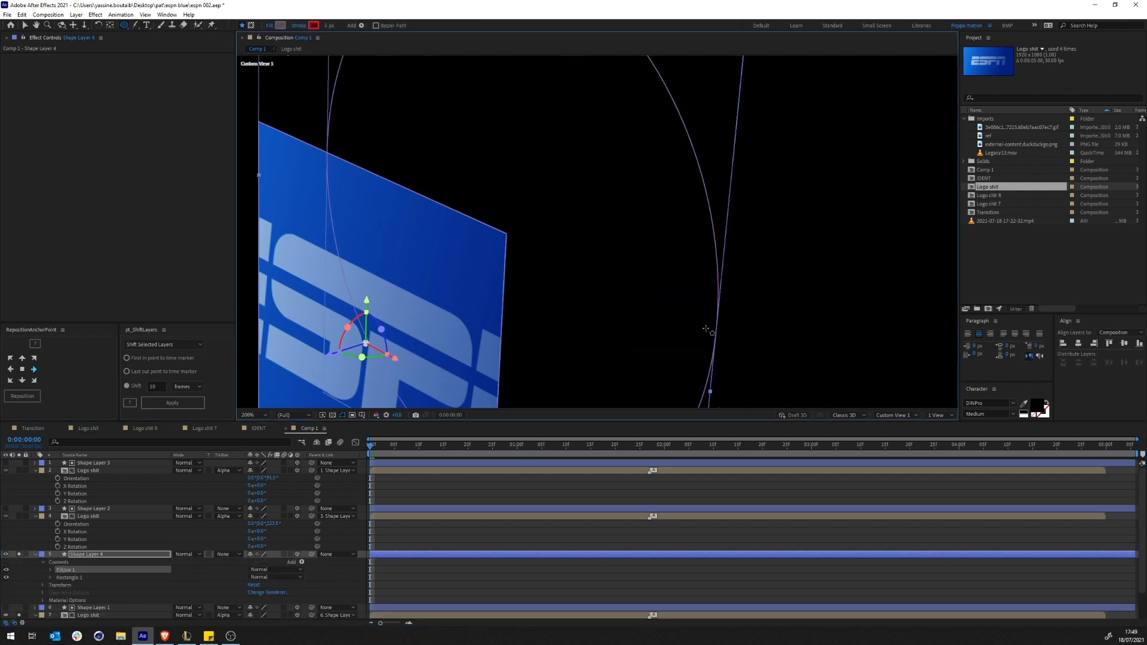
{"action": "key", "text": "ctrl+z"}
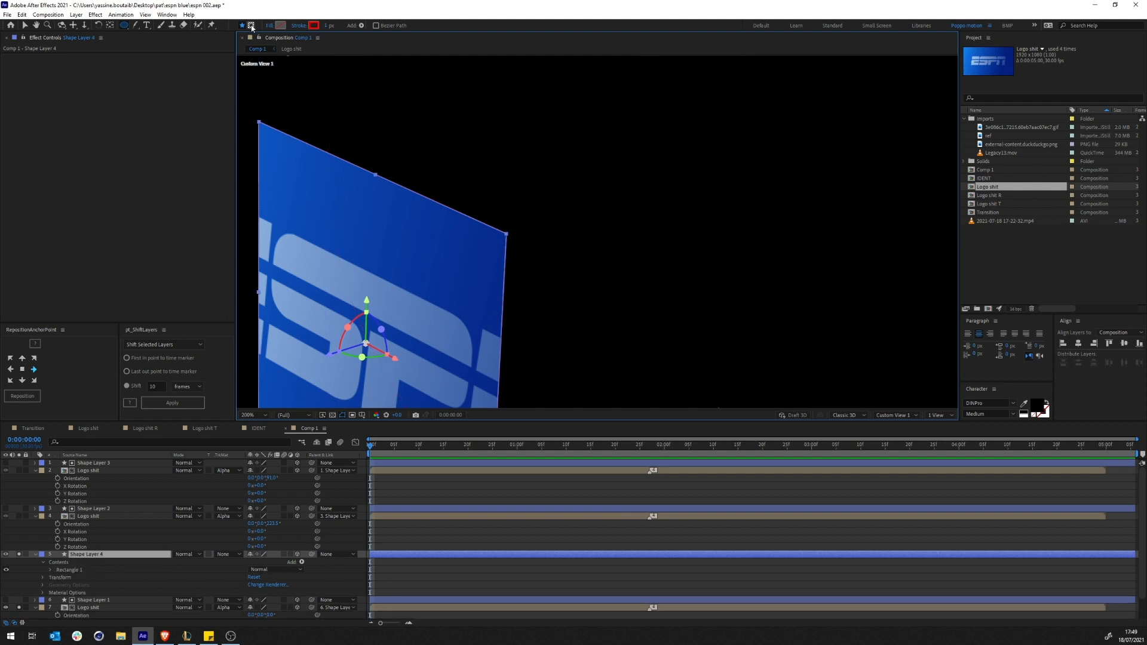
{"action": "left_click", "coordinate": [250, 25]}
{"action": "left_click_drag", "start_coordinate": [513, 239], "coordinate": [628, 400]}
{"action": "left_click", "coordinate": [495, 483]}
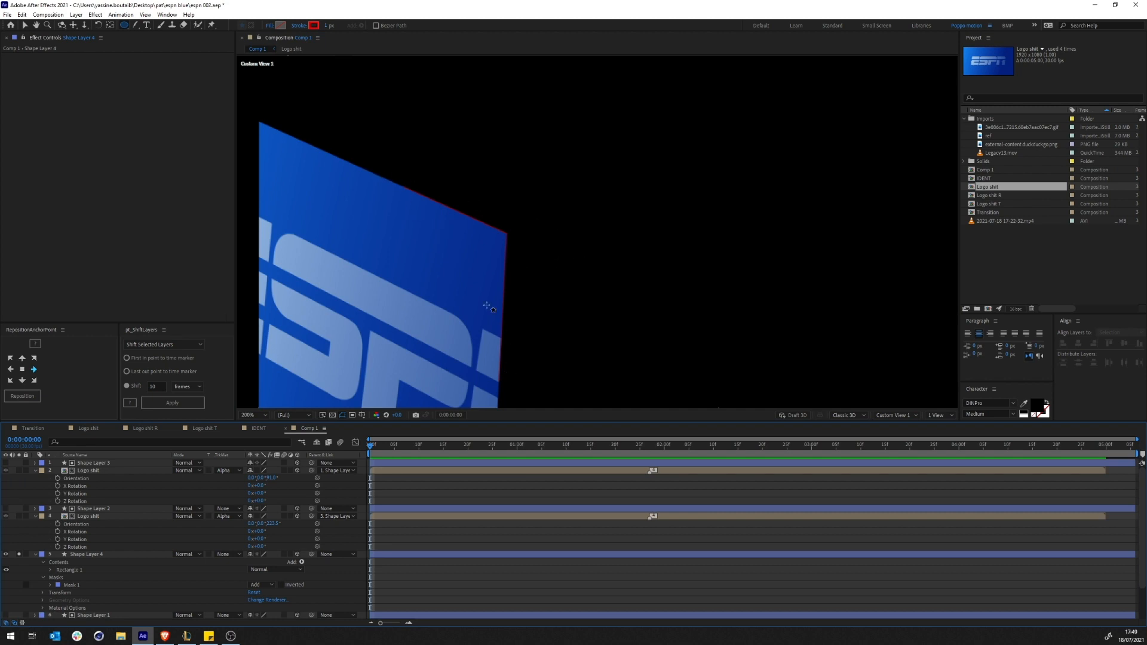
Check the masked outline along the box edge, then feather the mask of Shape Layer 4 by about 497 pixels
{"action": "scroll", "coordinate": [410, 204], "scroll_direction": "up", "scroll_amount": 3}
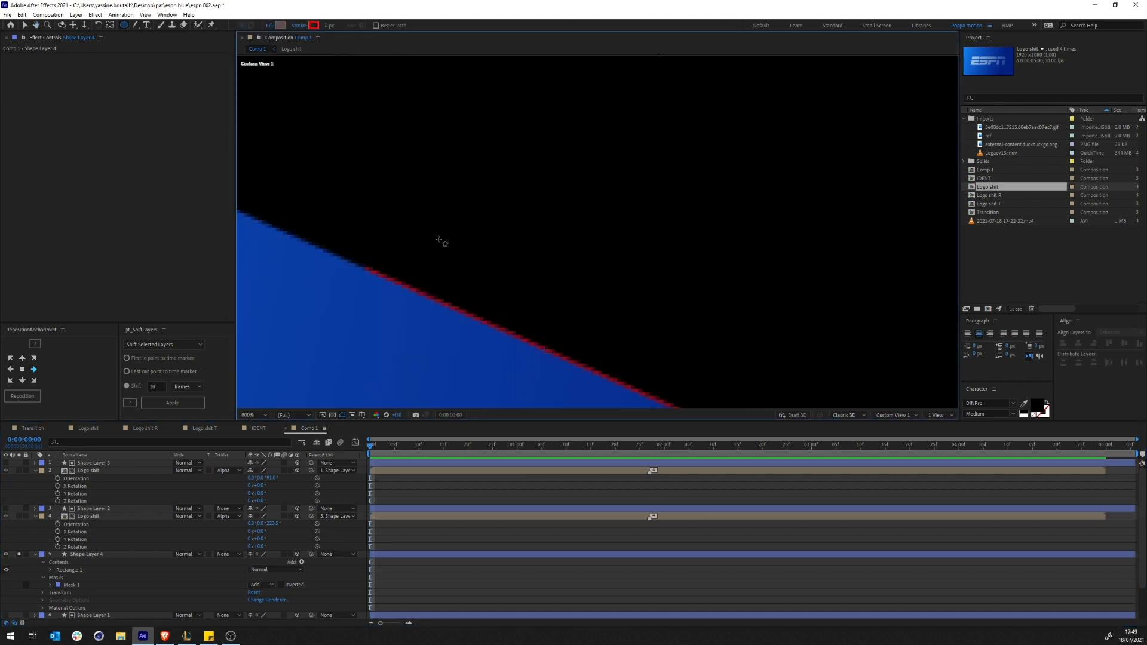
{"action": "scroll", "coordinate": [440, 308], "scroll_direction": "down", "scroll_amount": 5}
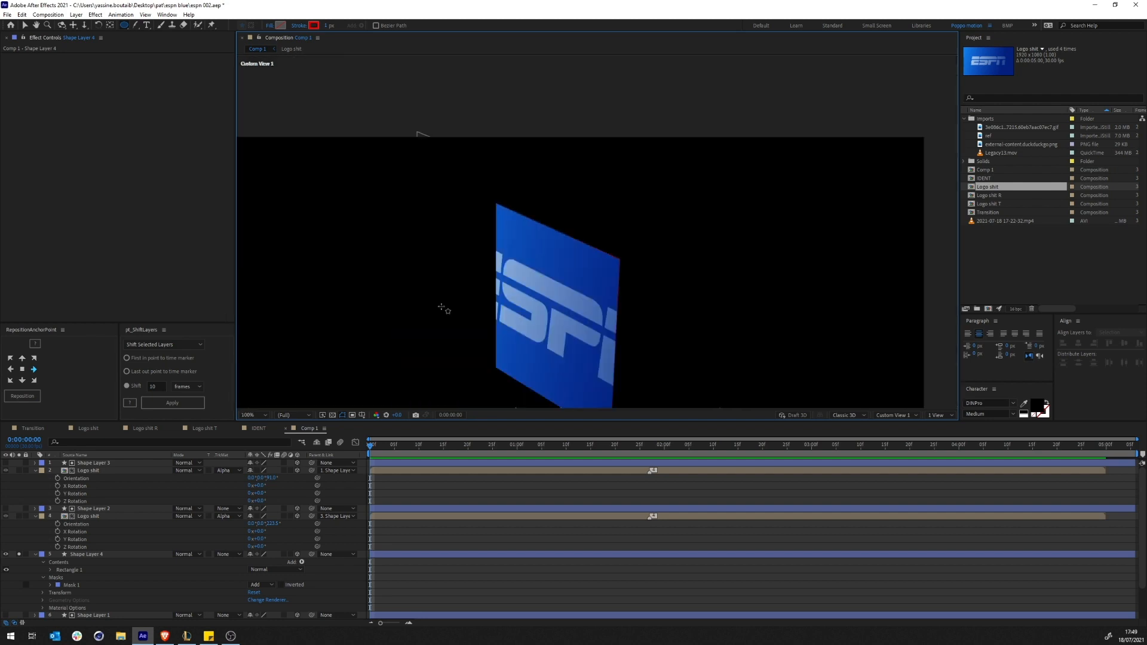
{"action": "left_click_drag", "start_coordinate": [565, 299], "coordinate": [491, 285]}
{"action": "scroll", "coordinate": [392, 339], "scroll_direction": "up", "scroll_amount": 1}
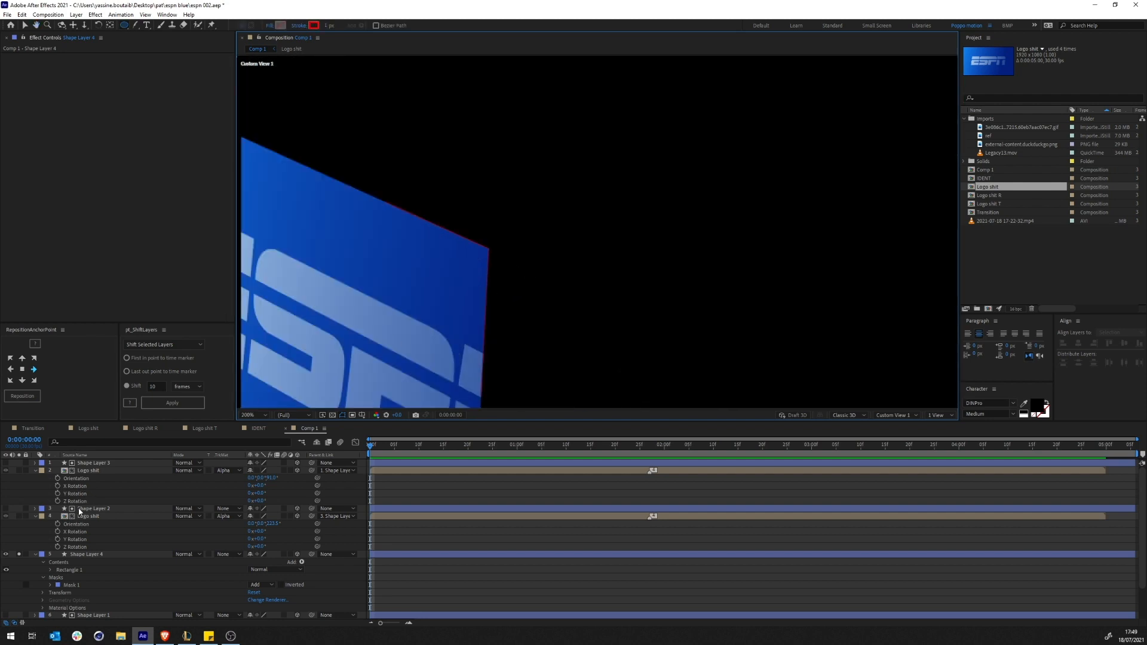
{"action": "left_click", "coordinate": [120, 555]}
{"action": "key", "text": "f"}
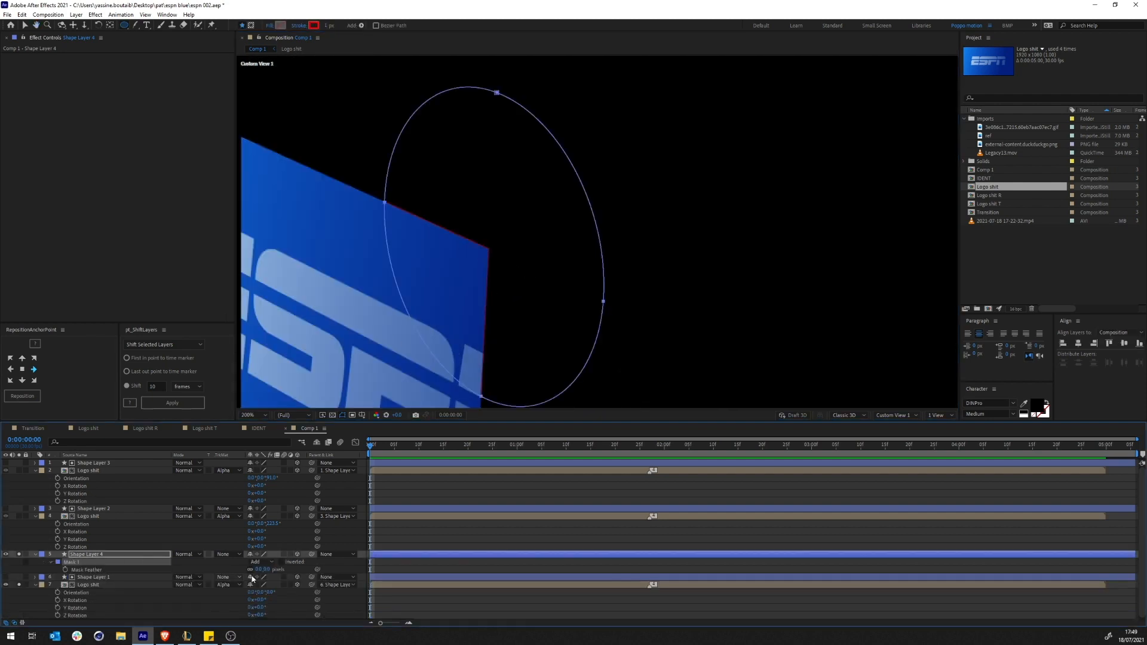
{"action": "left_click_drag", "start_coordinate": [262, 569], "coordinate": [285, 568]}
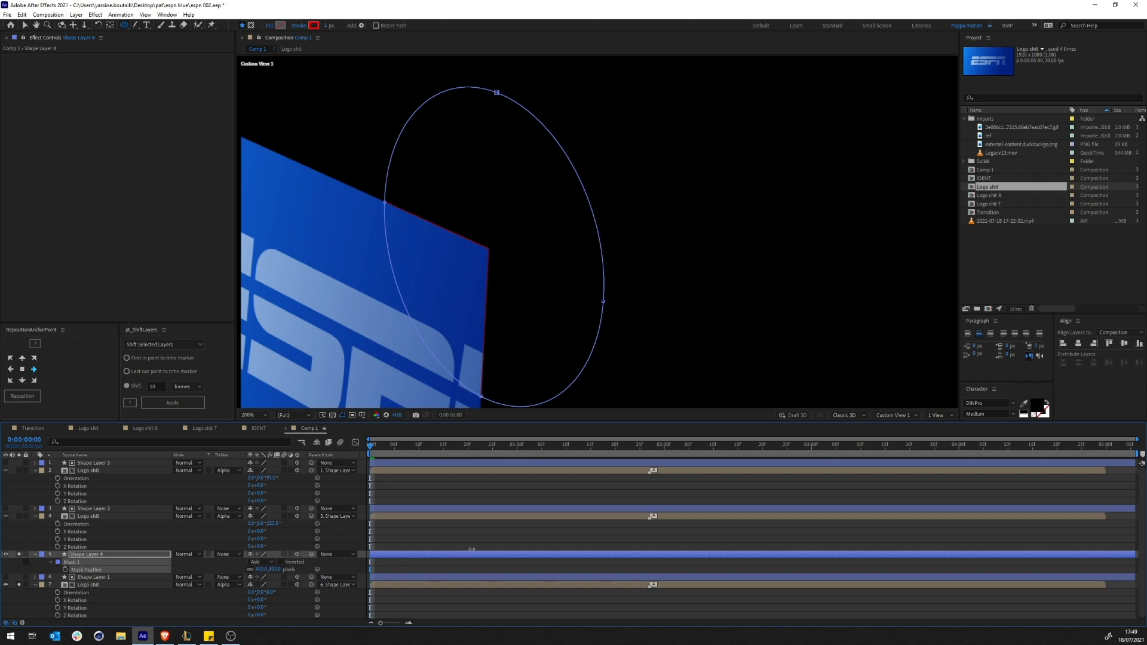
{"action": "left_click_drag", "start_coordinate": [472, 550], "coordinate": [475, 551]}
{"action": "left_click", "coordinate": [457, 503]}
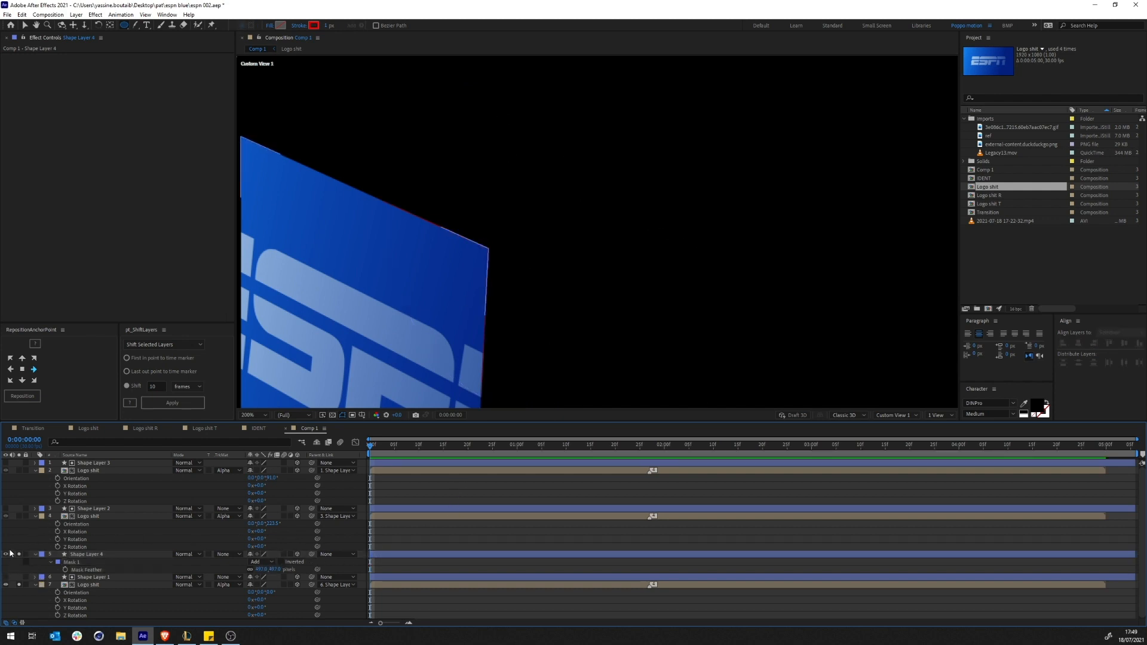
Solo the other two Logo shit layers as well and select the shape layer of the box's top face
{"action": "left_click", "coordinate": [19, 516]}
{"action": "left_click", "coordinate": [19, 470]}
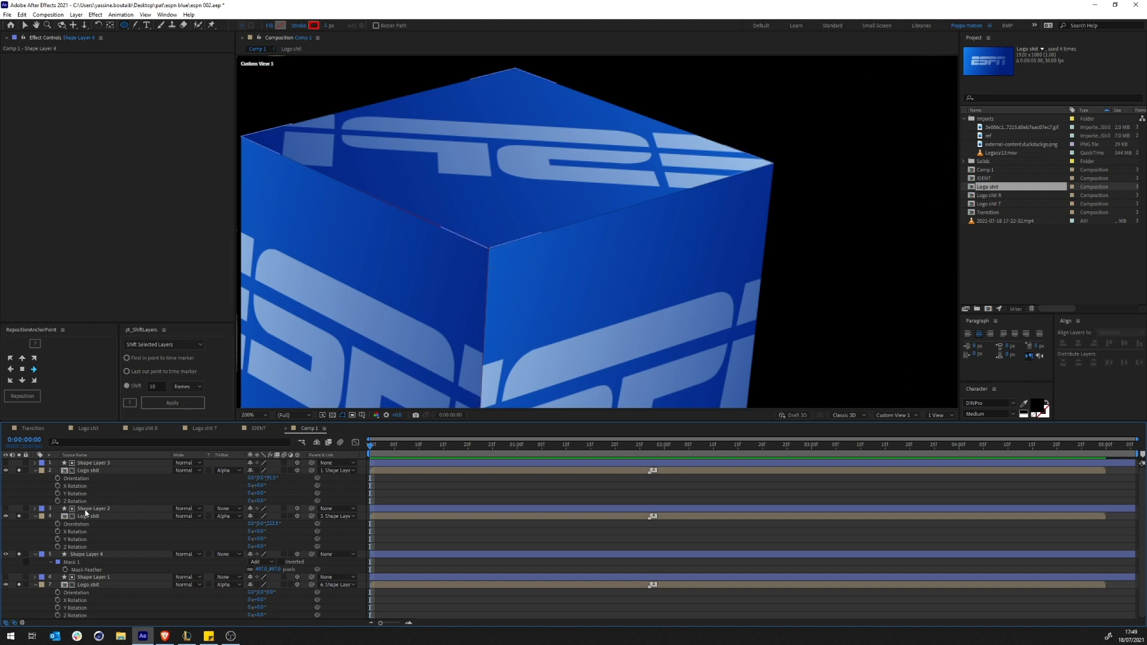
{"action": "left_click", "coordinate": [86, 509]}
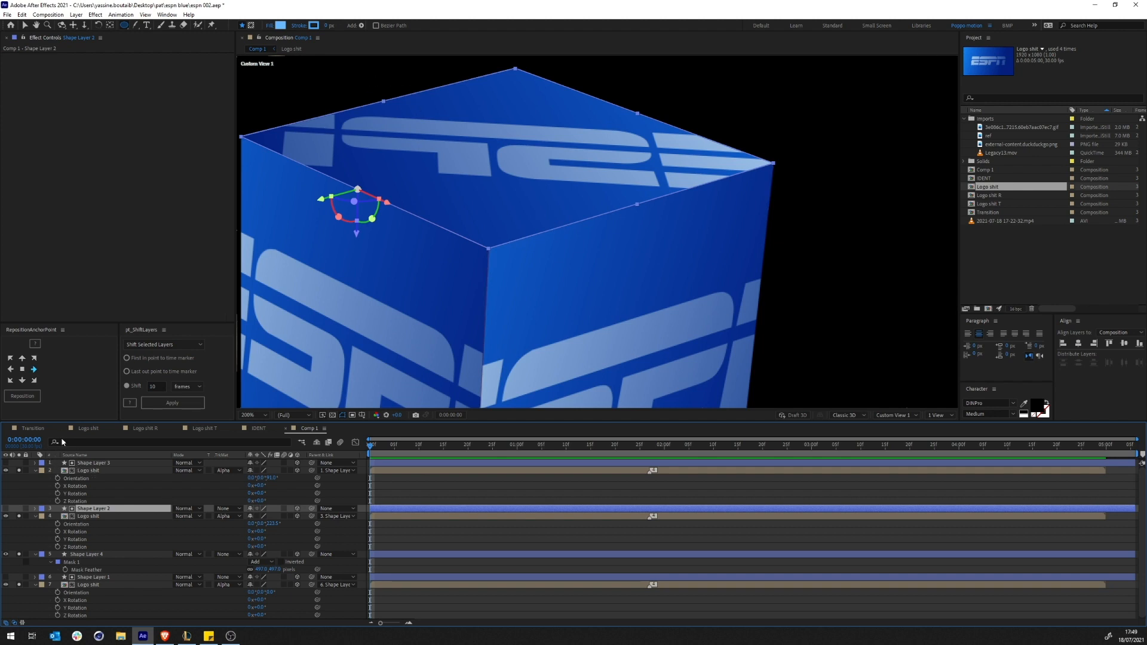
Open the Transition composition and isolate the outlines of Shape Layers 5 and 4, keeping the adjustment layers soloed
{"action": "left_click", "coordinate": [42, 430]}
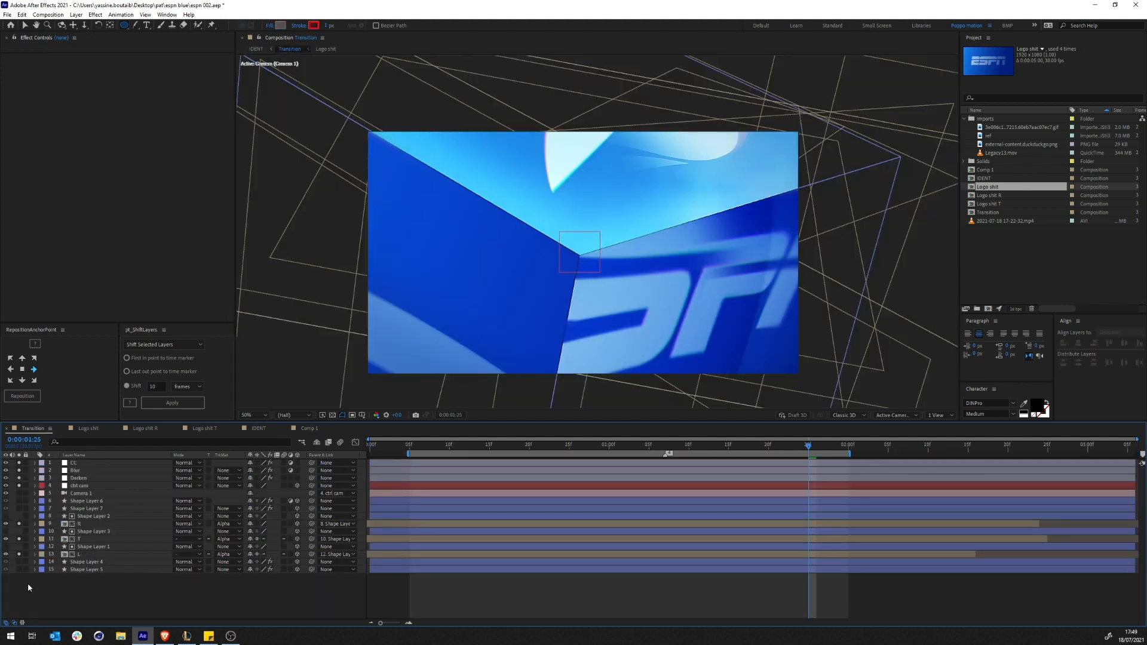
{"action": "left_click", "coordinate": [19, 569]}
{"action": "left_click_drag", "start_coordinate": [18, 554], "coordinate": [18, 489]}
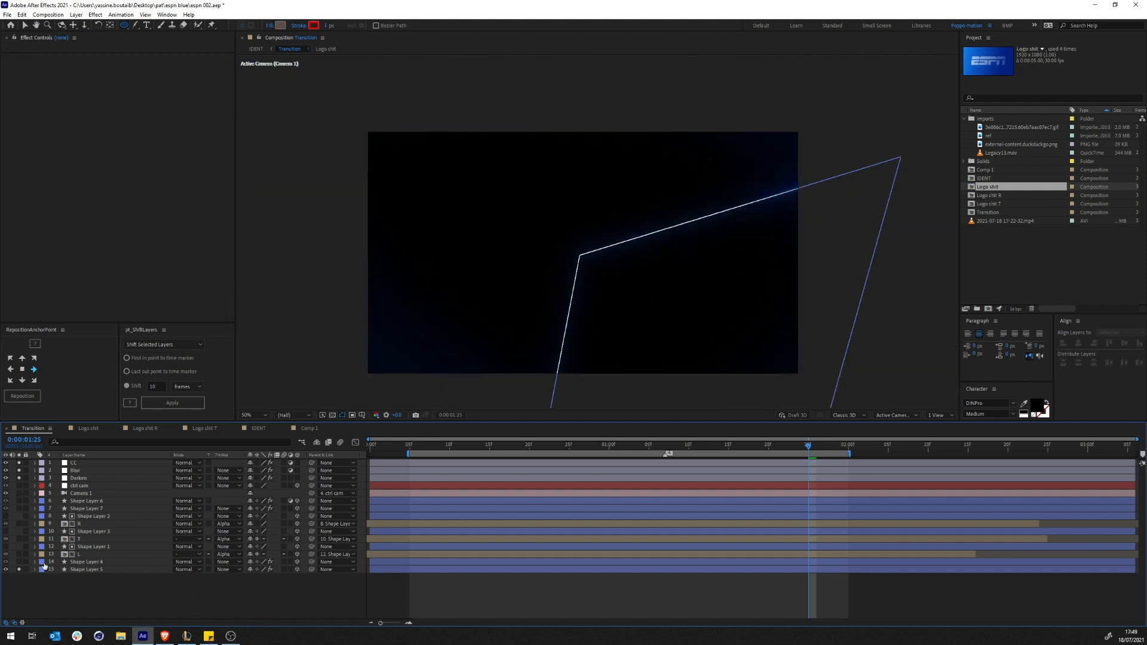
{"action": "left_click", "coordinate": [18, 561]}
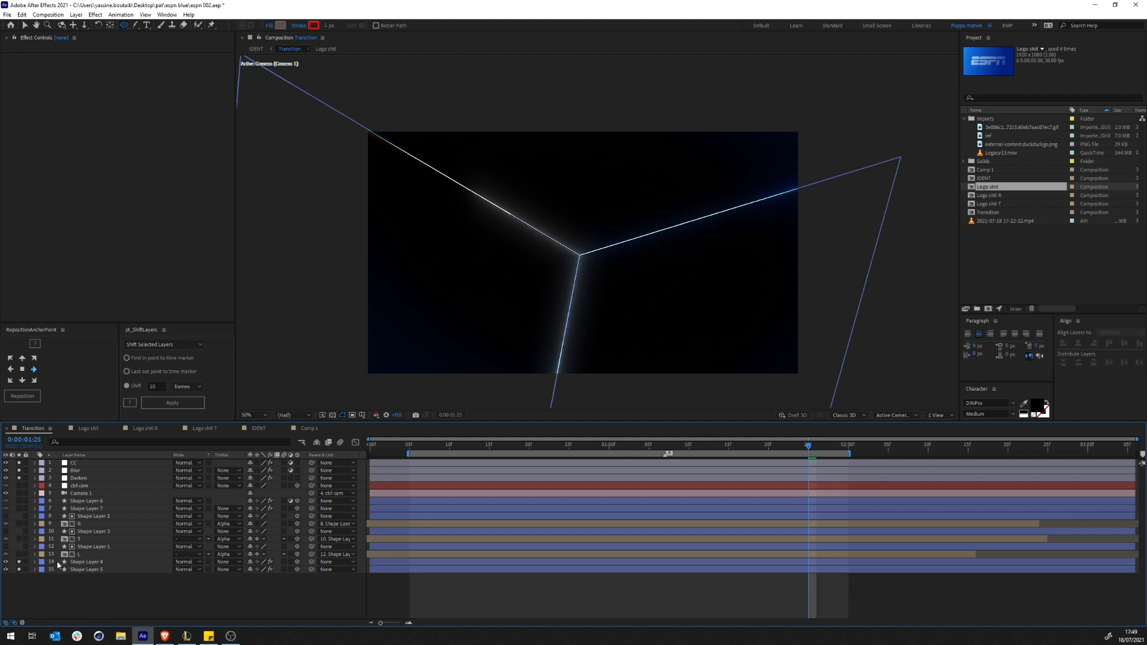
Preview the outline of Shape Layer 7 on its own, then turn off all solos in the Transition composition
{"action": "left_click", "coordinate": [19, 509]}
{"action": "left_click_drag", "start_coordinate": [18, 562], "coordinate": [18, 570]}
{"action": "left_click", "coordinate": [19, 569]}
{"action": "left_click", "coordinate": [19, 561]}
{"action": "left_click", "coordinate": [19, 508]}
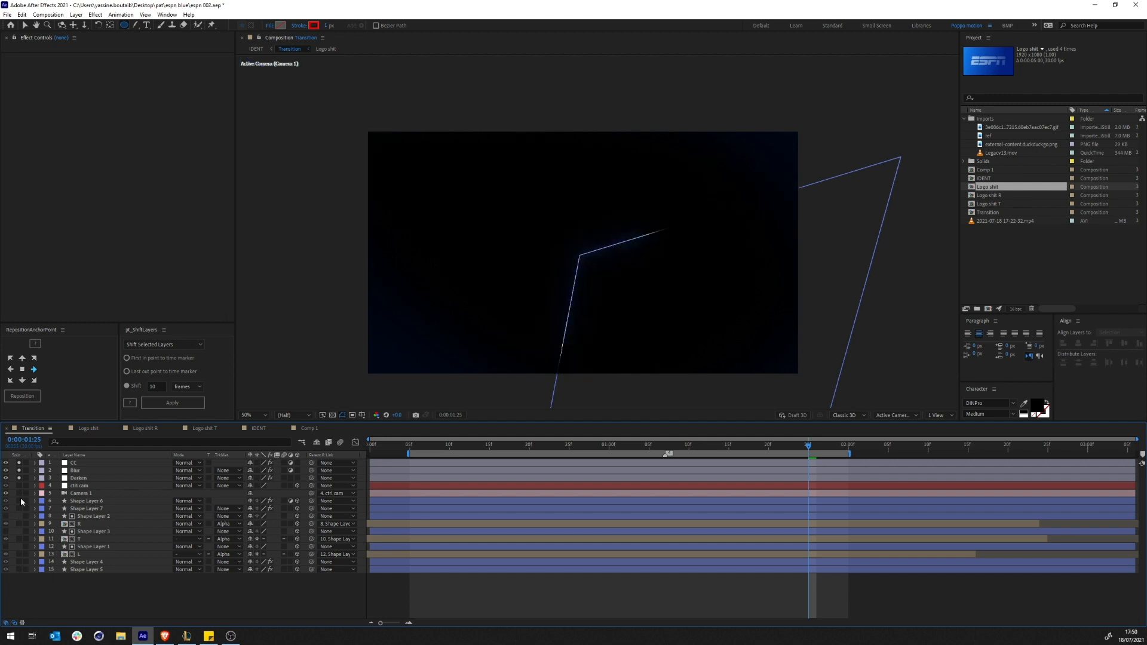
{"action": "left_click_drag", "start_coordinate": [18, 478], "coordinate": [19, 462]}
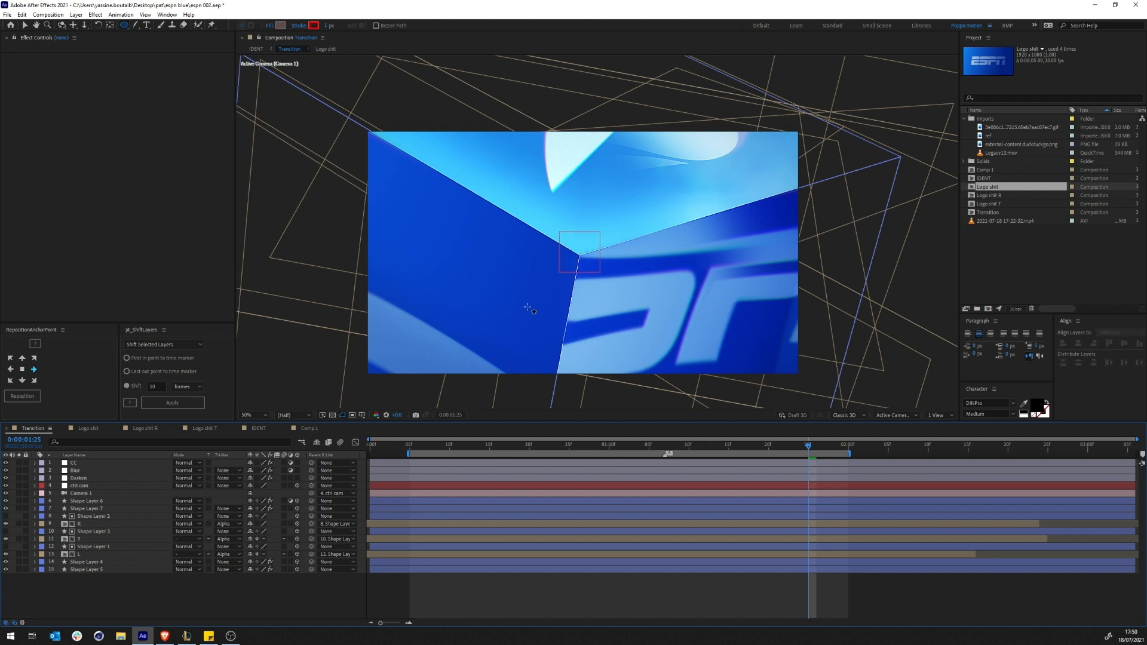
Open the composition behind layer L, hide the logo image and examine the Dark Gray Solid's Gradient Ramp and Curves
{"action": "left_click", "coordinate": [85, 556]}
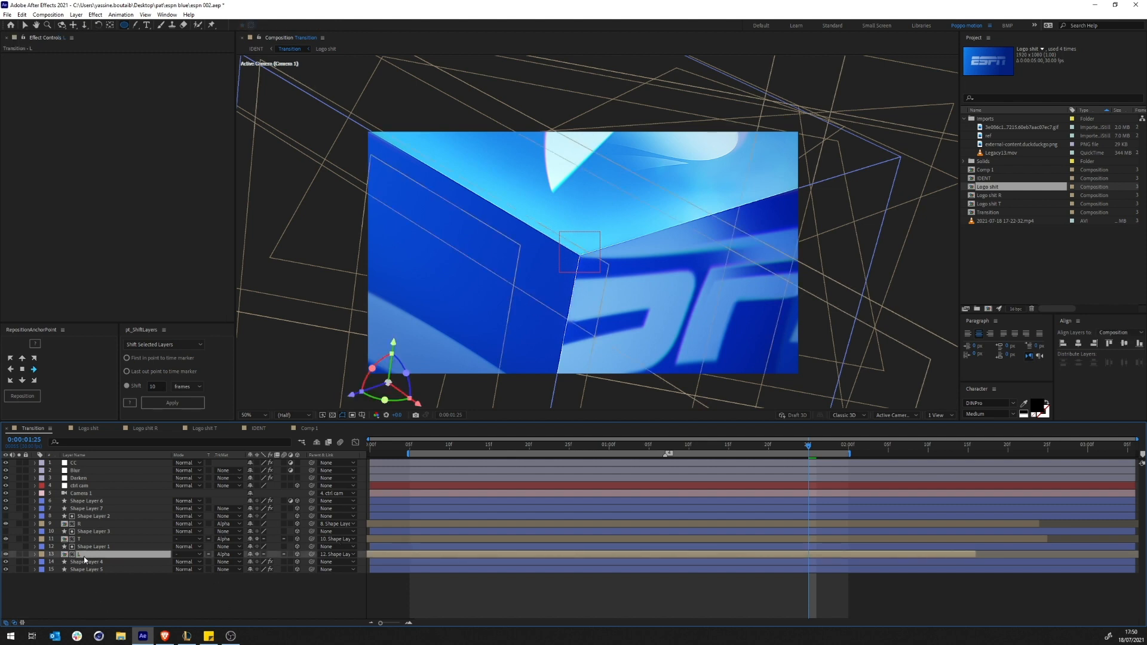
{"action": "double_click", "coordinate": [84, 555]}
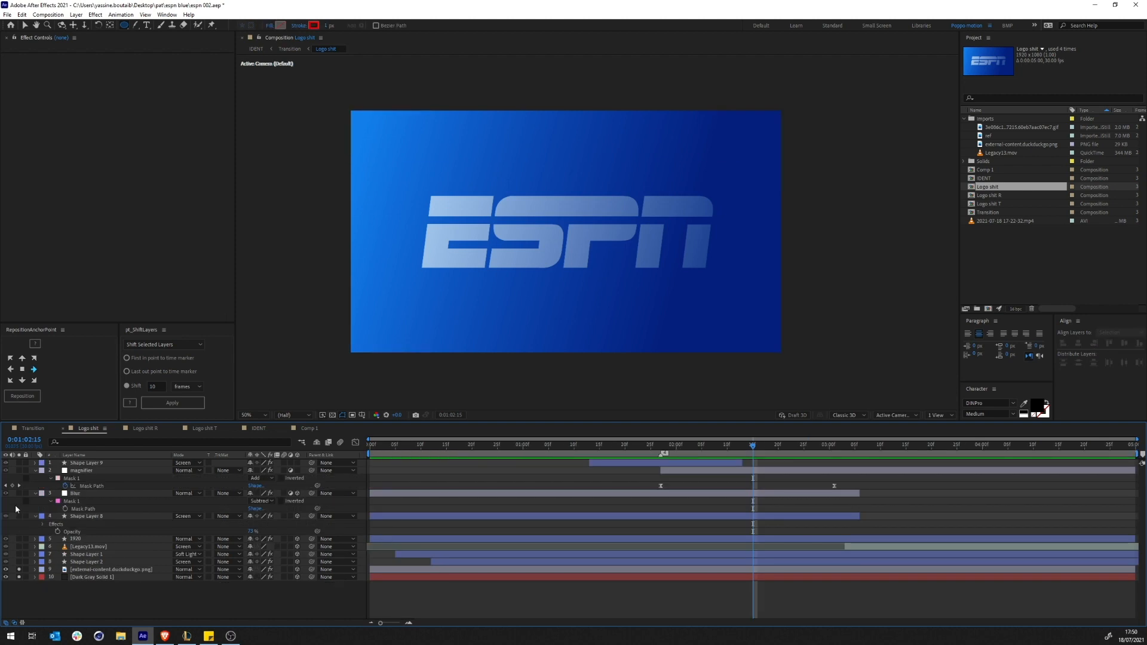
{"action": "left_click", "coordinate": [6, 570]}
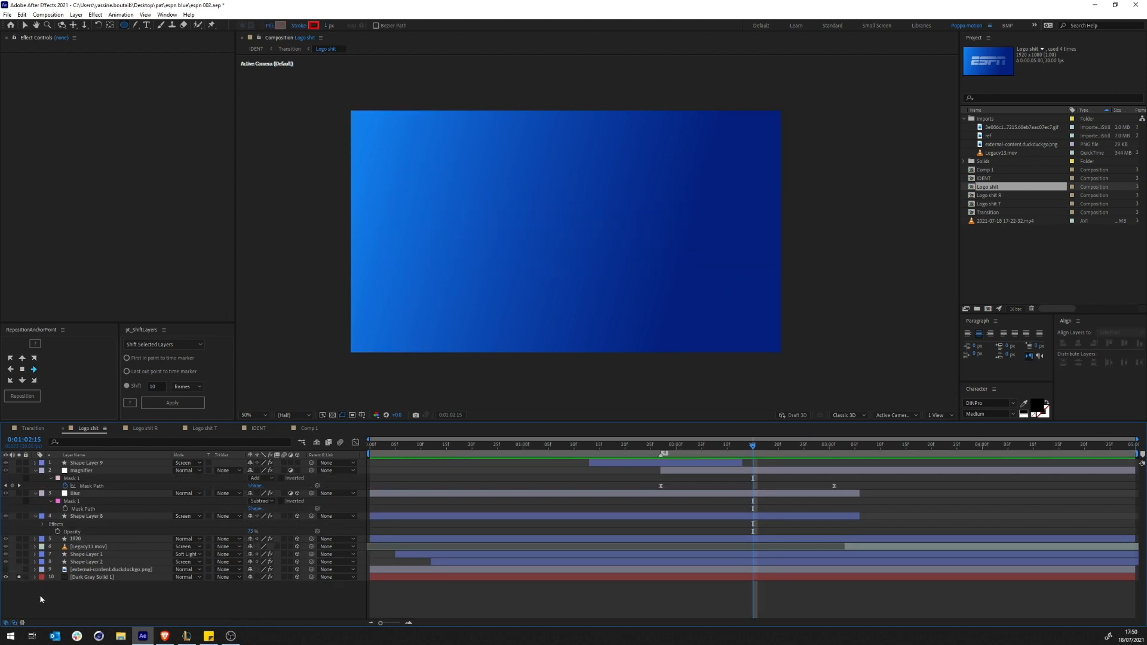
{"action": "left_click", "coordinate": [111, 579]}
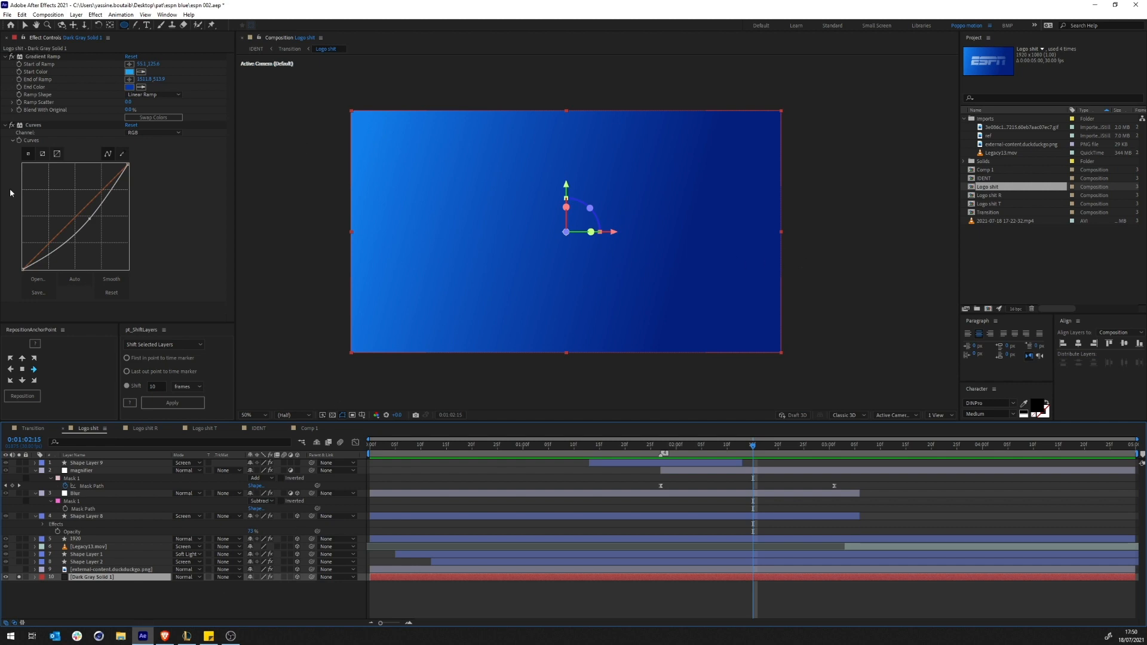
{"action": "left_click", "coordinate": [16, 130]}
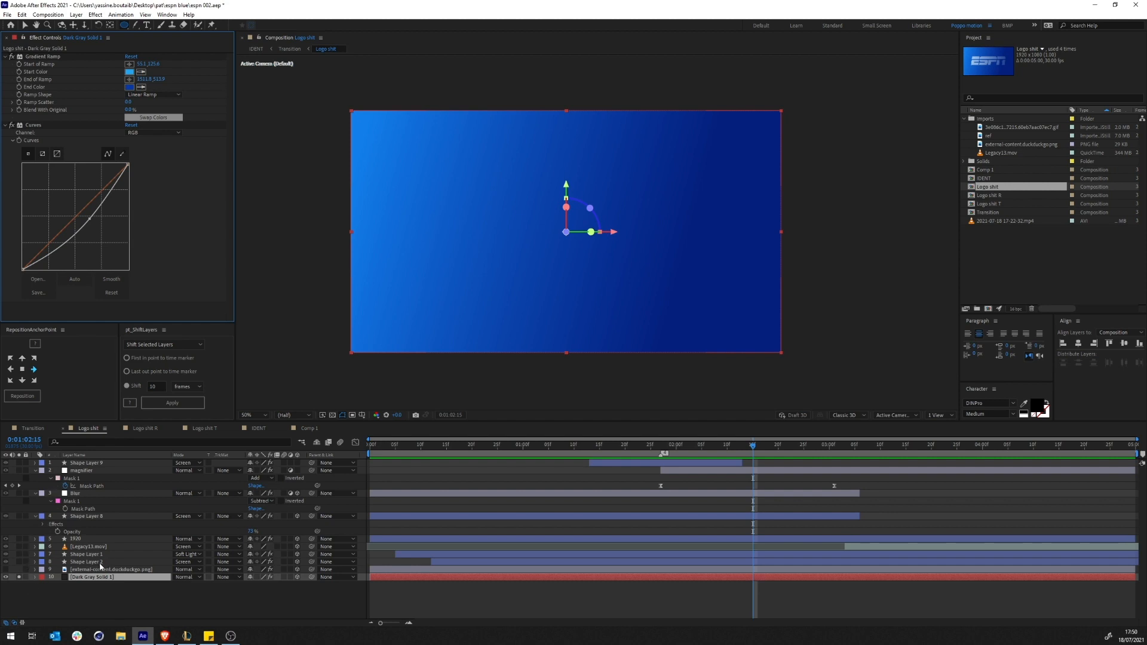
Deselect the solid and collapse the expanded properties of the magnifier, blur and shape layer beneath them
{"action": "left_click", "coordinate": [36, 478]}
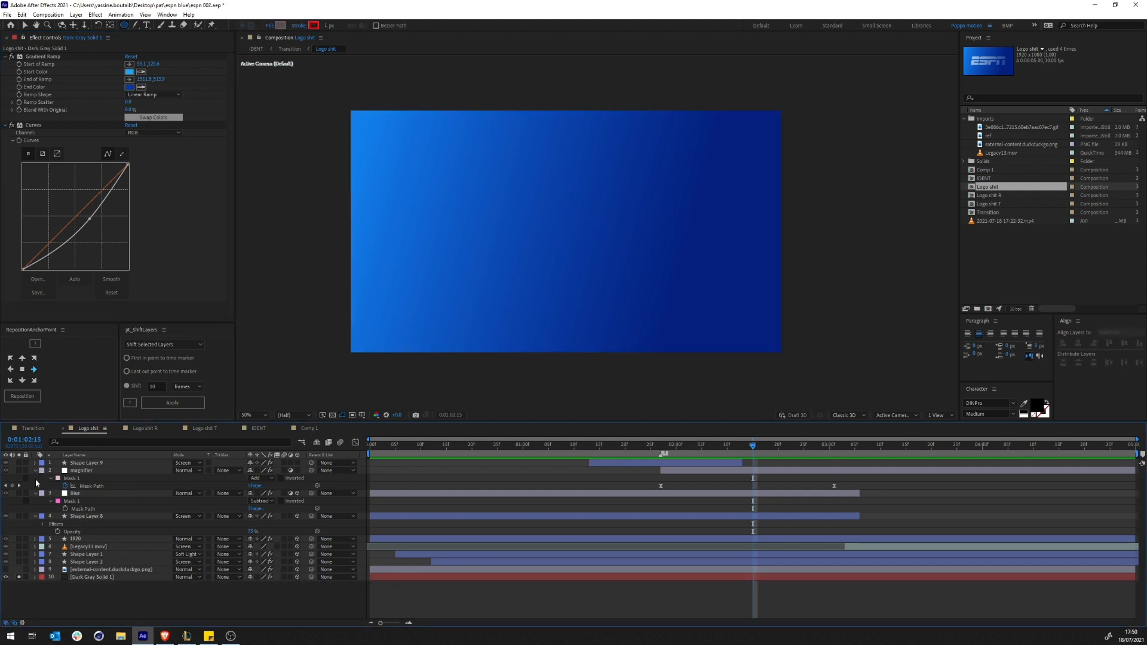
{"action": "left_click", "coordinate": [34, 471]}
{"action": "left_click", "coordinate": [34, 478]}
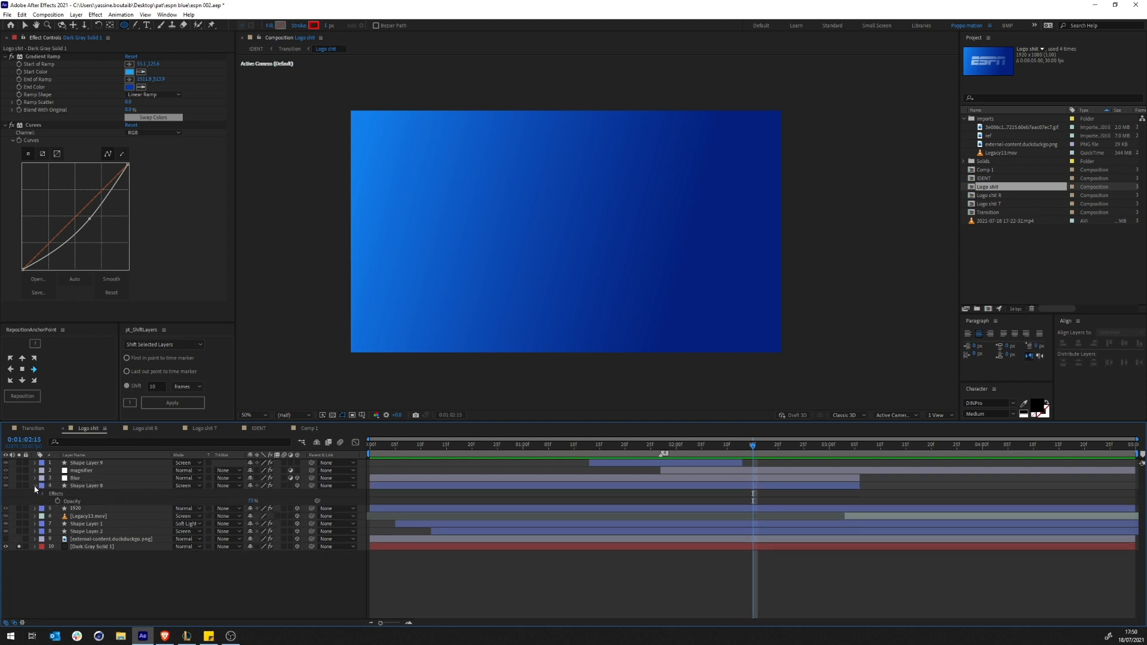
{"action": "left_click", "coordinate": [35, 485]}
Preview the individual light shape layers over the gradient background by soloing them one at a time
{"action": "left_click", "coordinate": [19, 486]}
{"action": "left_click", "coordinate": [19, 486]}
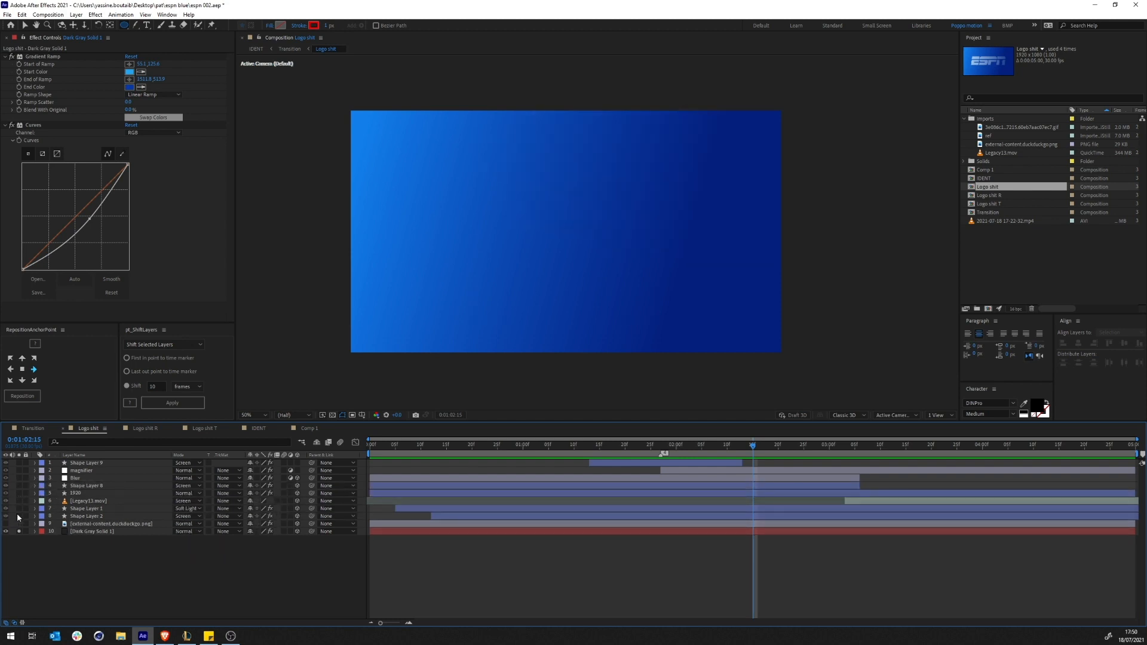
{"action": "left_click", "coordinate": [18, 516]}
{"action": "left_click", "coordinate": [18, 516]}
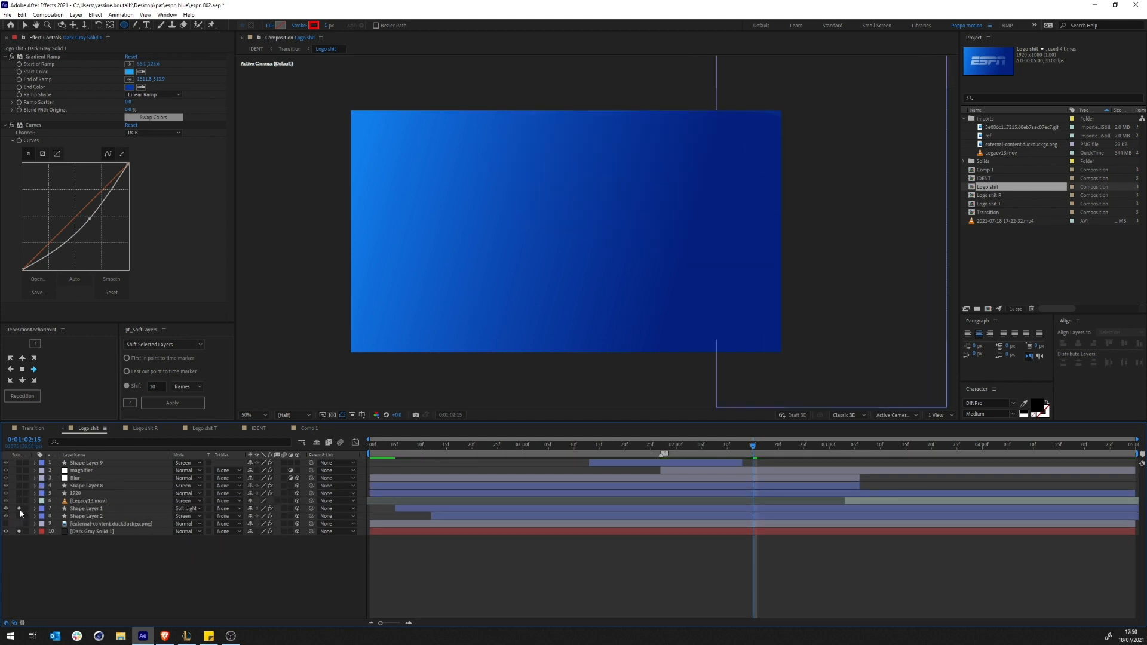
{"action": "left_click", "coordinate": [19, 486]}
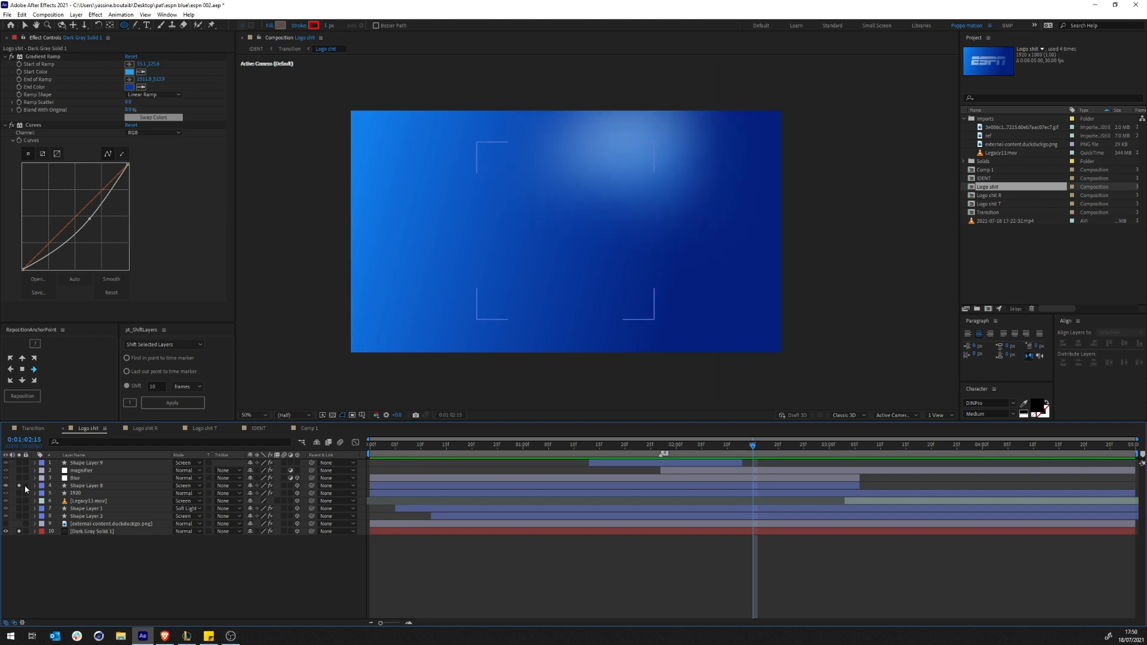
{"action": "left_click", "coordinate": [19, 485]}
Examine the effects on the magnifier layer and the topmost shape layer, soloing the latter only temporarily
{"action": "left_click", "coordinate": [19, 463]}
{"action": "left_click", "coordinate": [81, 470]}
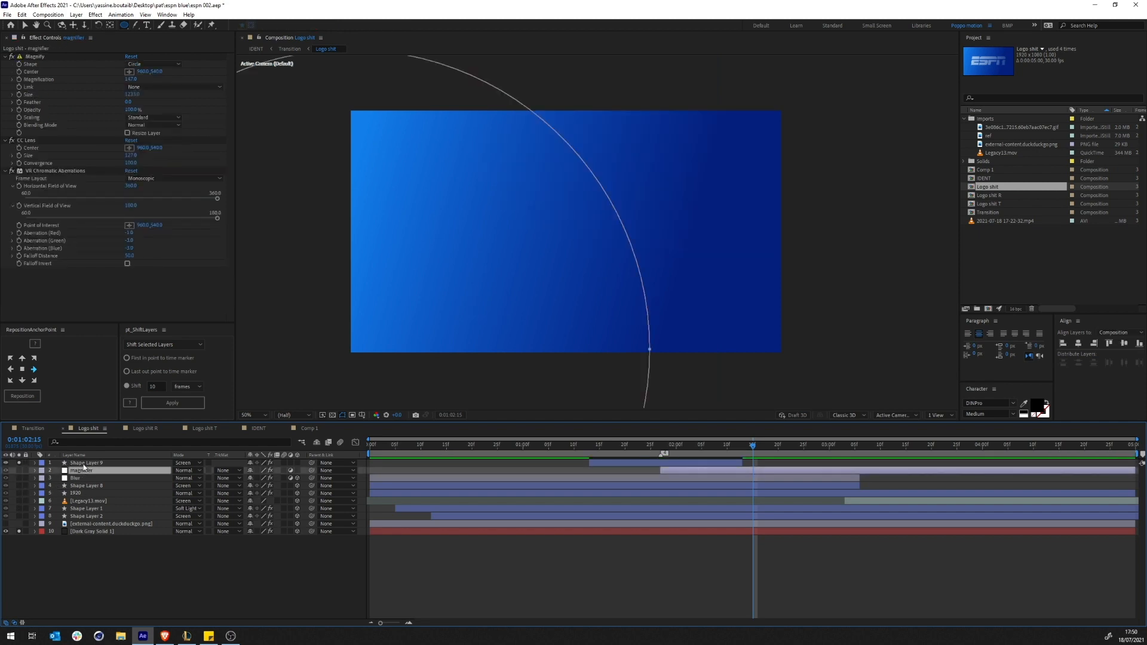
{"action": "left_click", "coordinate": [85, 464]}
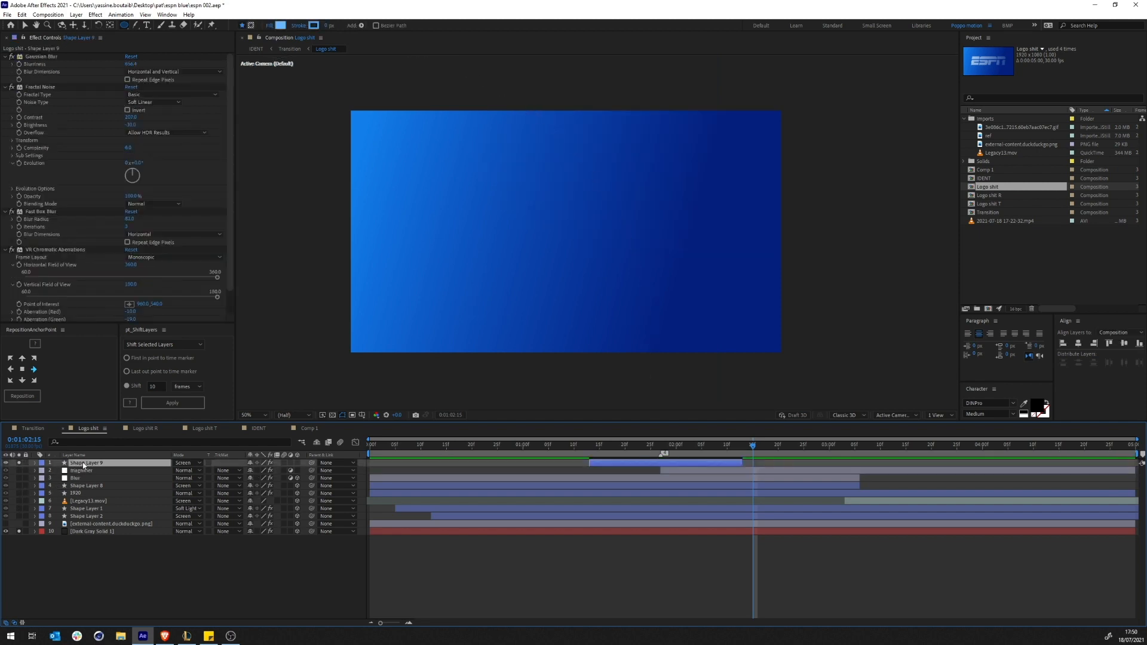
{"action": "left_click", "coordinate": [18, 463]}
Solo all layers from Shape Layer 2 up to the topmost shape layer, then select the magnifier layer
{"action": "left_click_drag", "start_coordinate": [18, 516], "coordinate": [21, 464]}
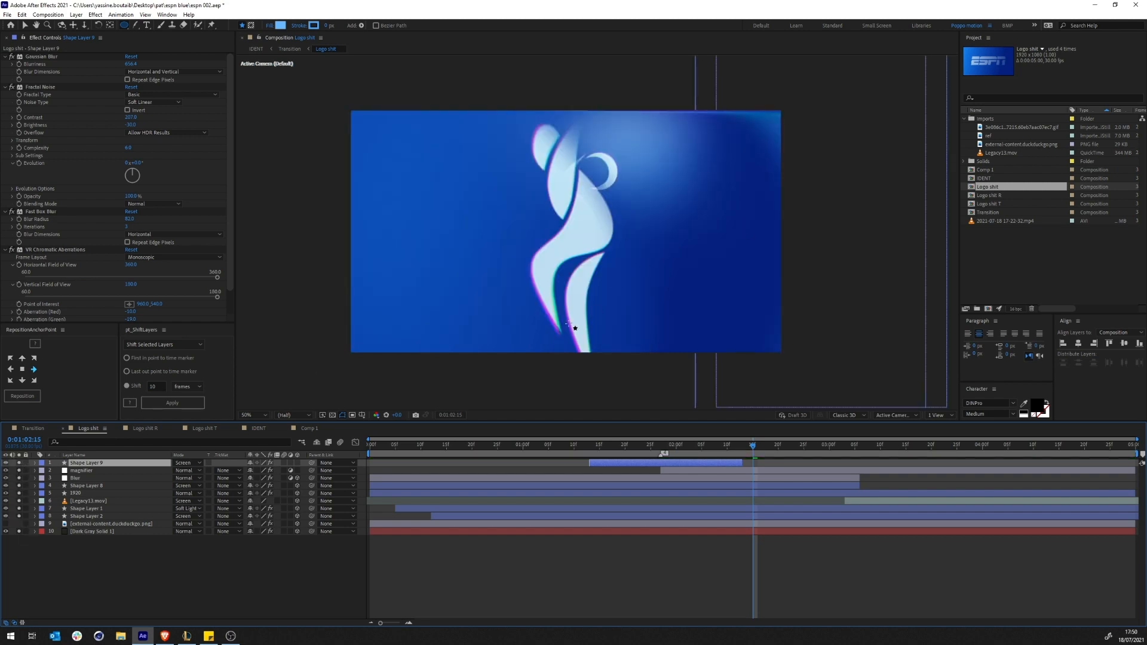
{"action": "key", "text": "v"}
{"action": "left_click", "coordinate": [583, 279]}
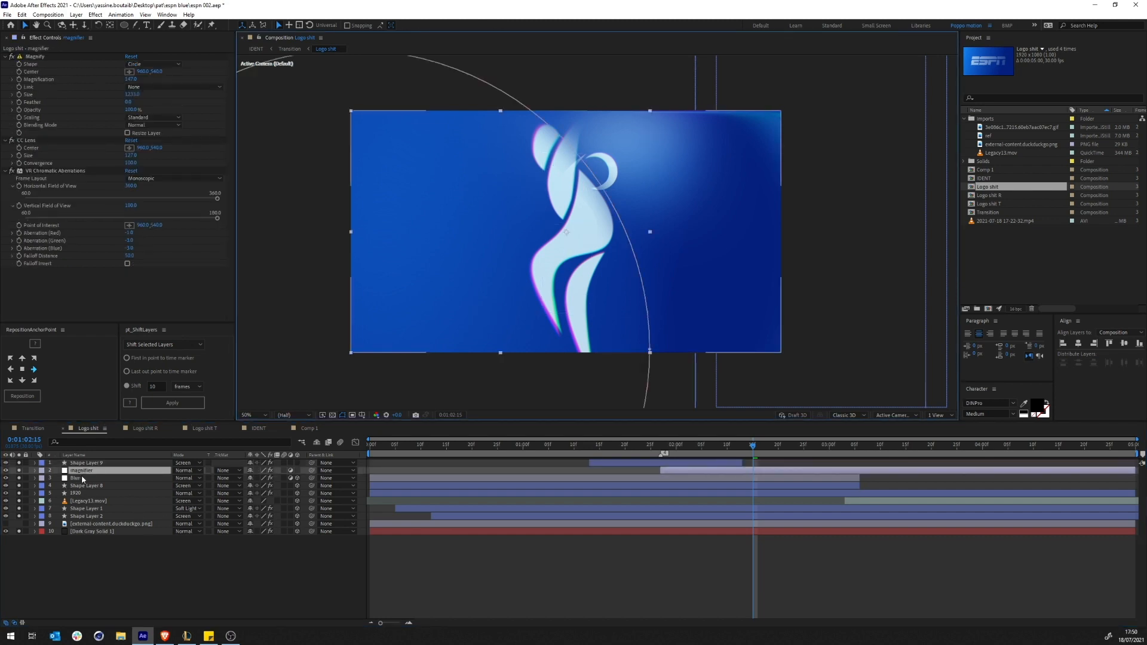
Unsolo all layers except the 1920 logo and the dark gray background solid, and scrub through the composition
{"action": "left_click", "coordinate": [81, 478]}
{"action": "left_click", "coordinate": [81, 486]}
{"action": "left_click", "coordinate": [81, 493]}
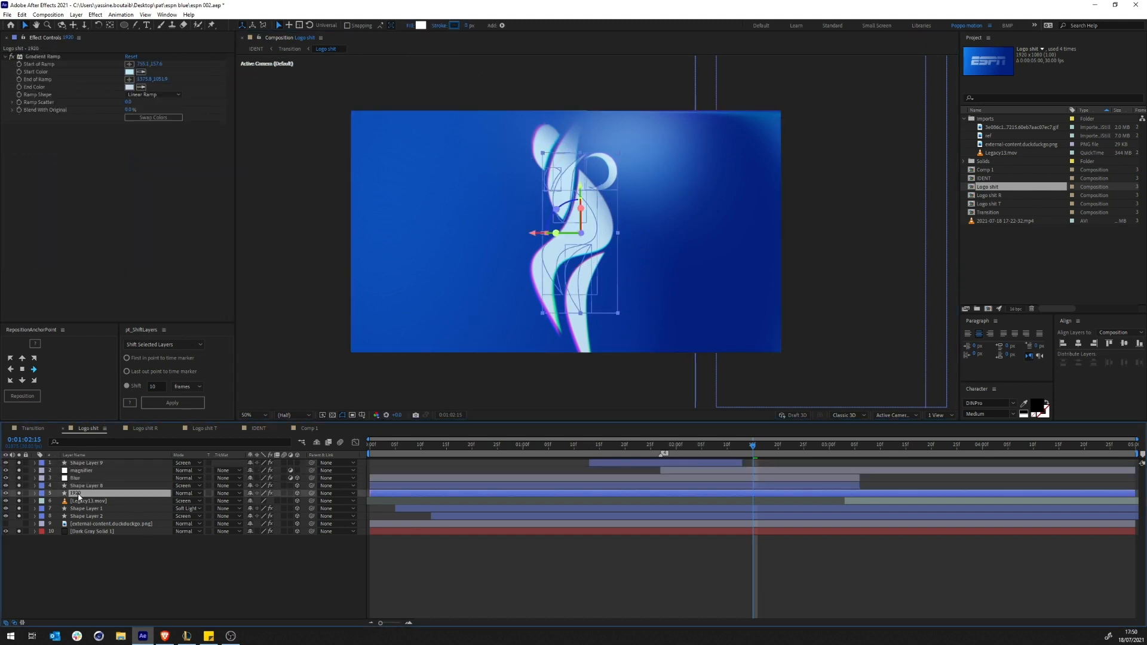
{"action": "left_click", "coordinate": [19, 495]}
{"action": "left_click", "coordinate": [20, 496]}
{"action": "left_click_drag", "start_coordinate": [20, 486], "coordinate": [19, 463]}
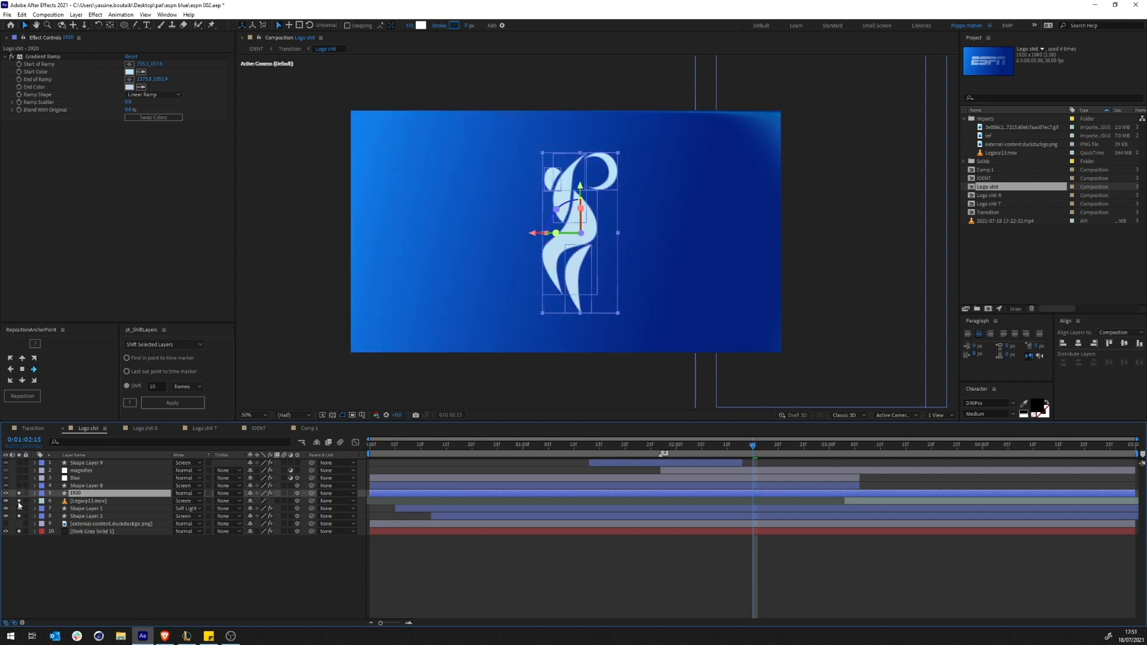
{"action": "left_click_drag", "start_coordinate": [19, 501], "coordinate": [19, 518]}
{"action": "left_click", "coordinate": [255, 583]}
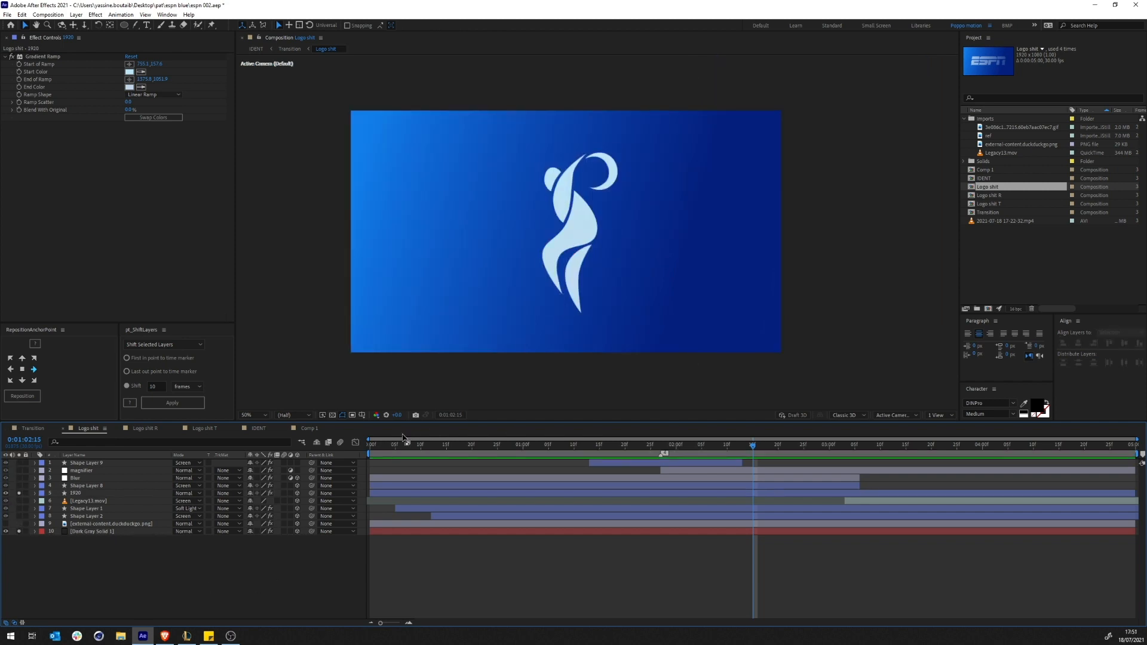
{"action": "left_click_drag", "start_coordinate": [372, 444], "coordinate": [554, 460]}
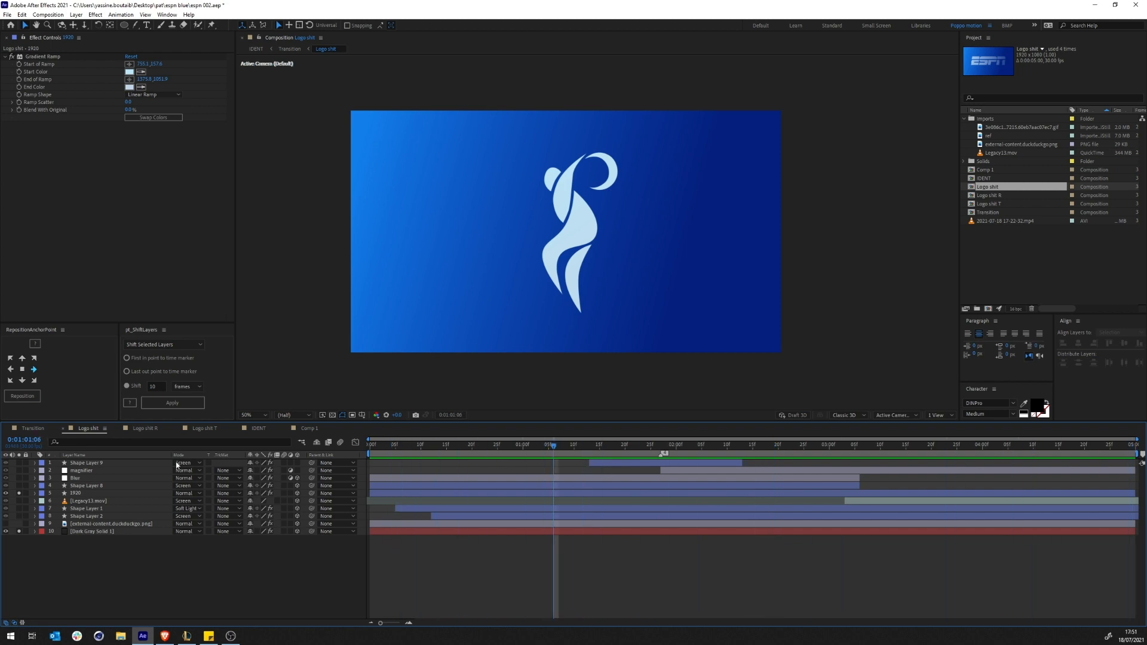
Solo Shape Layer 2 along with the logo and background, and scrub to preview its light sweeping across
{"action": "left_click", "coordinate": [97, 516]}
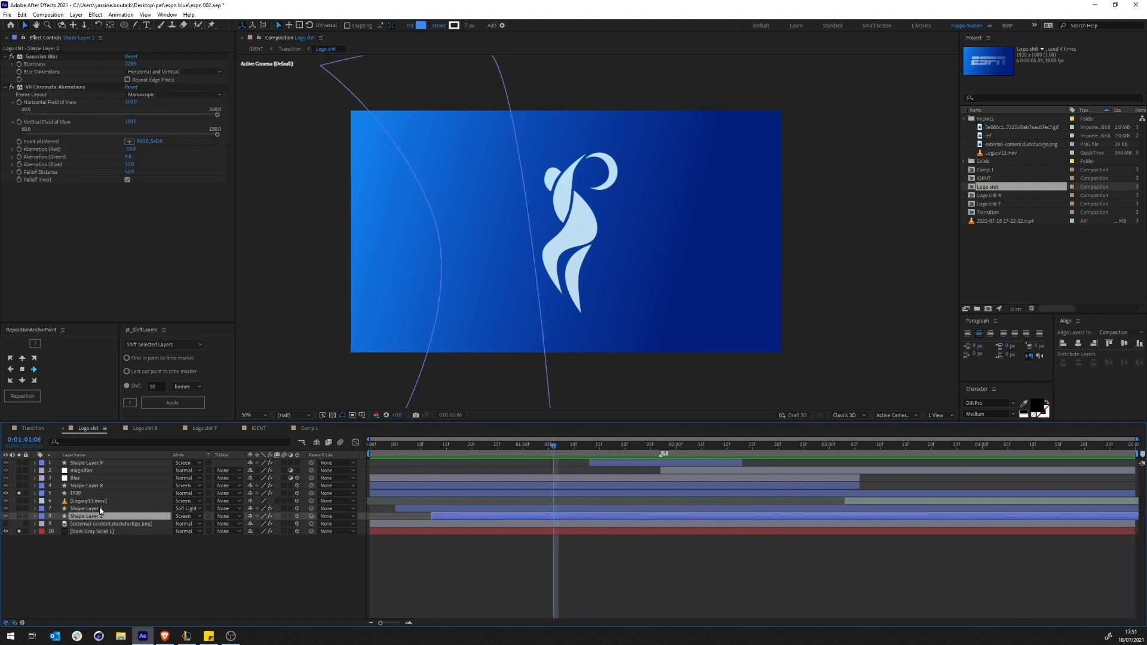
{"action": "left_click", "coordinate": [20, 515]}
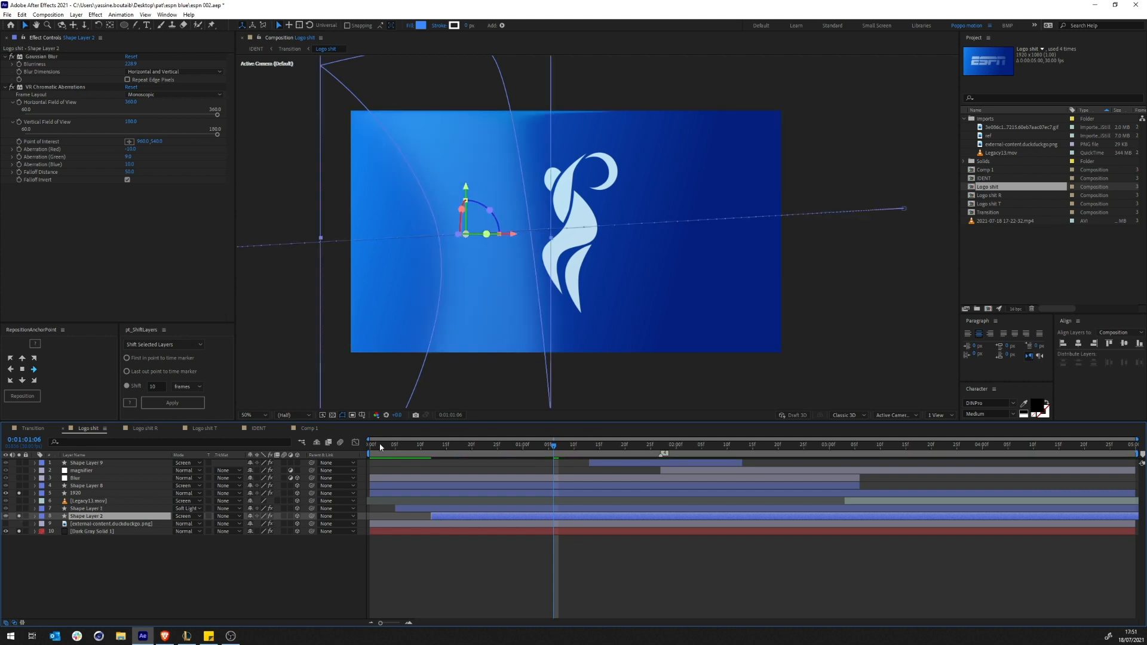
{"action": "left_click_drag", "start_coordinate": [380, 447], "coordinate": [584, 472]}
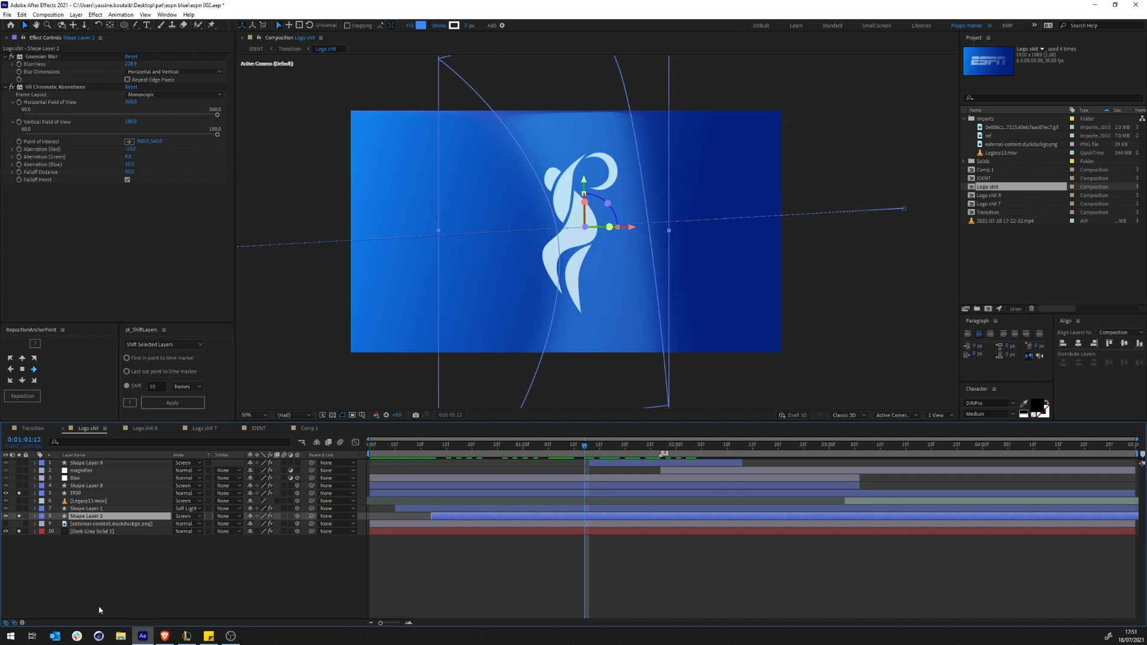
{"action": "left_click", "coordinate": [164, 580]}
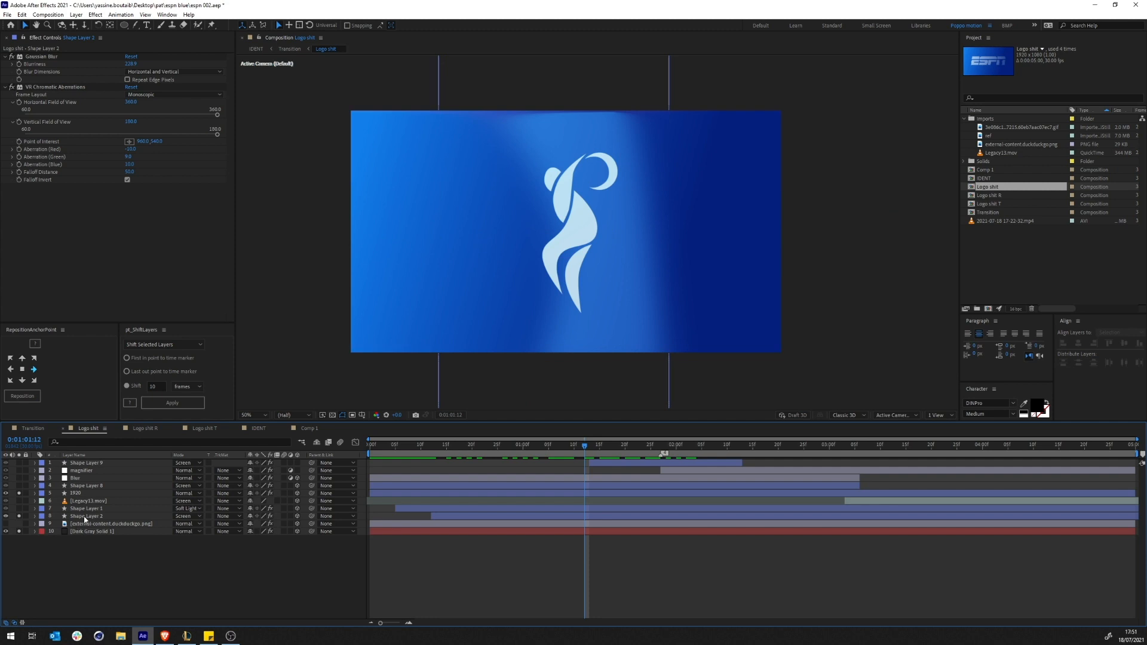
{"action": "left_click", "coordinate": [113, 518]}
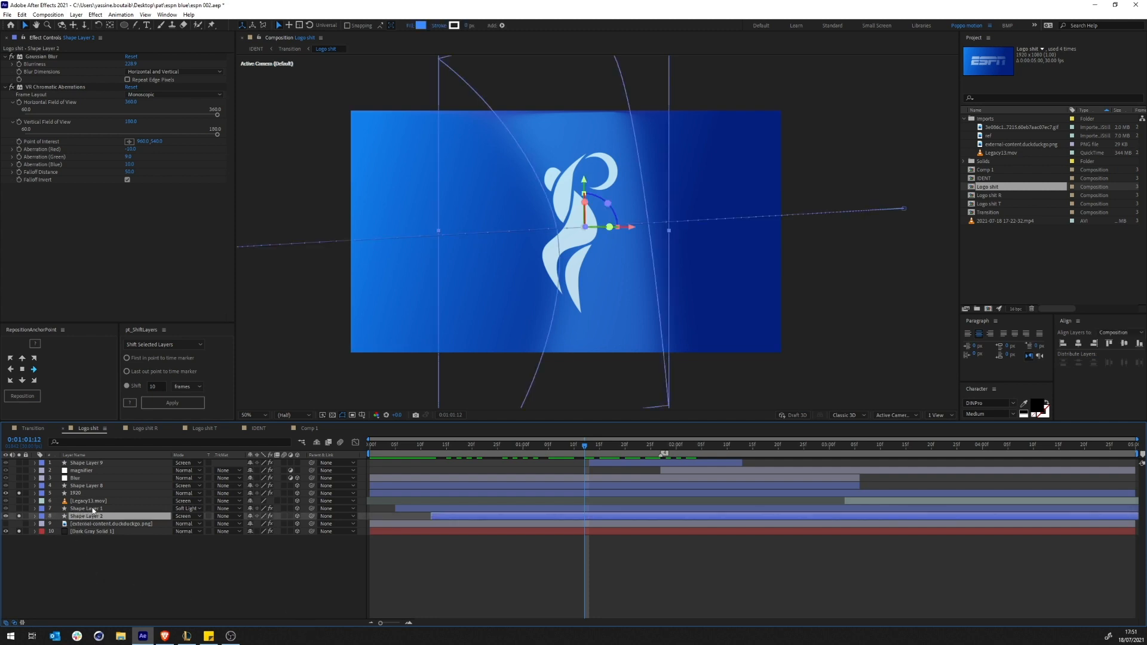
Add Shape Layer 1 to the soloed layers and scrub to preview both light shapes moving together
{"action": "left_click", "coordinate": [89, 509]}
{"action": "left_click", "coordinate": [19, 509]}
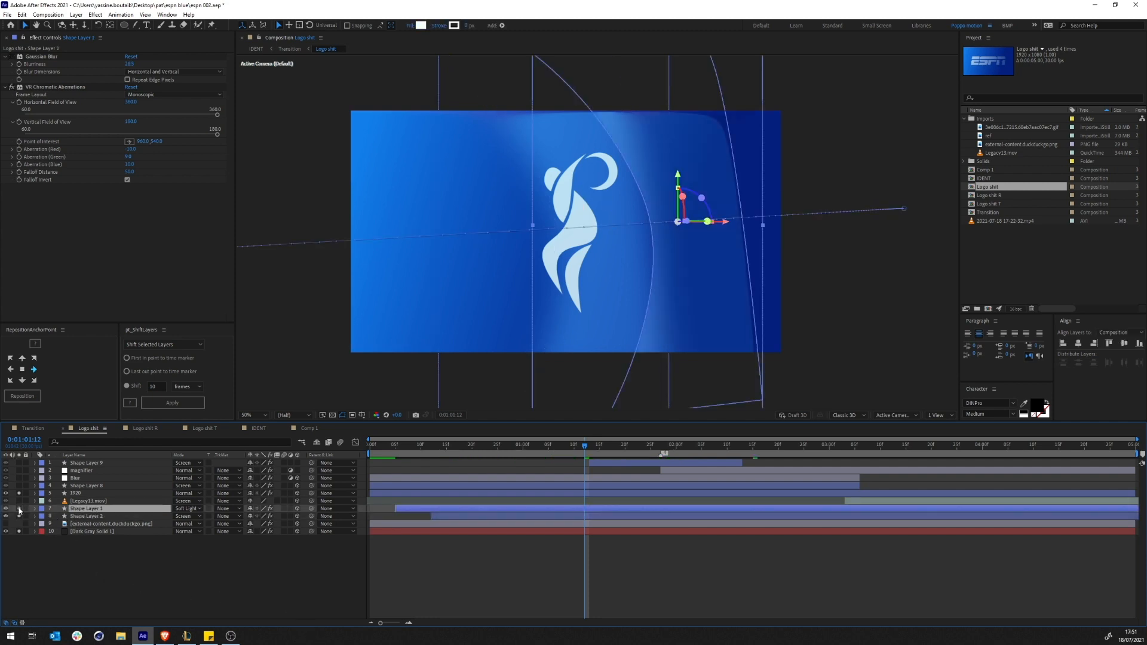
{"action": "left_click", "coordinate": [210, 583]}
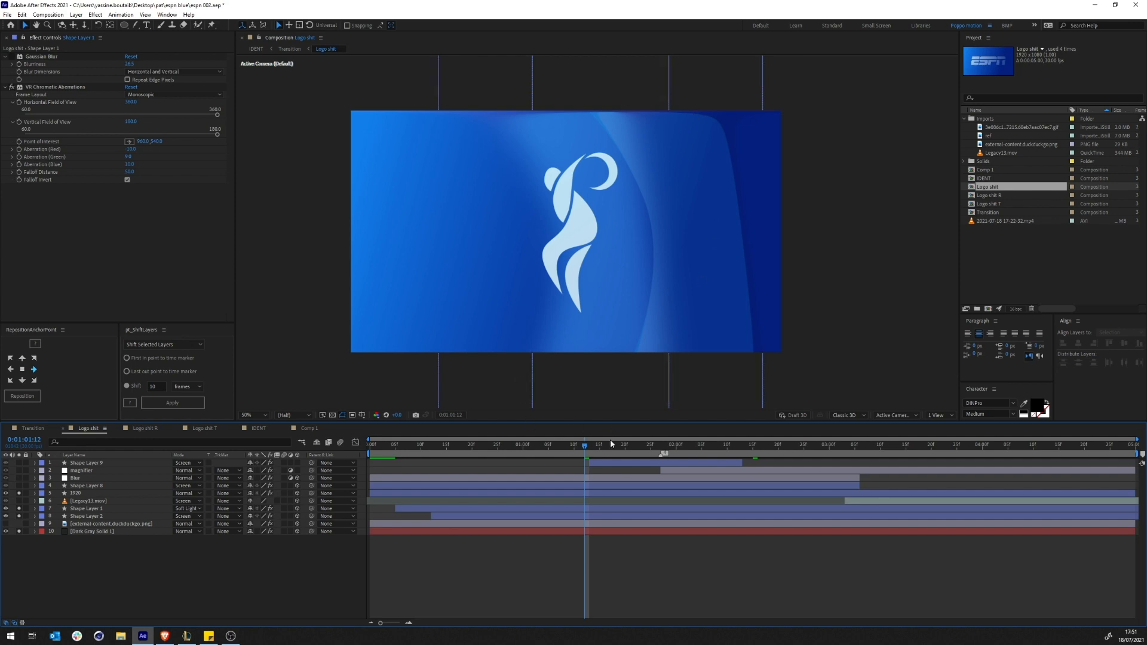
{"action": "left_click_drag", "start_coordinate": [574, 446], "coordinate": [630, 458]}
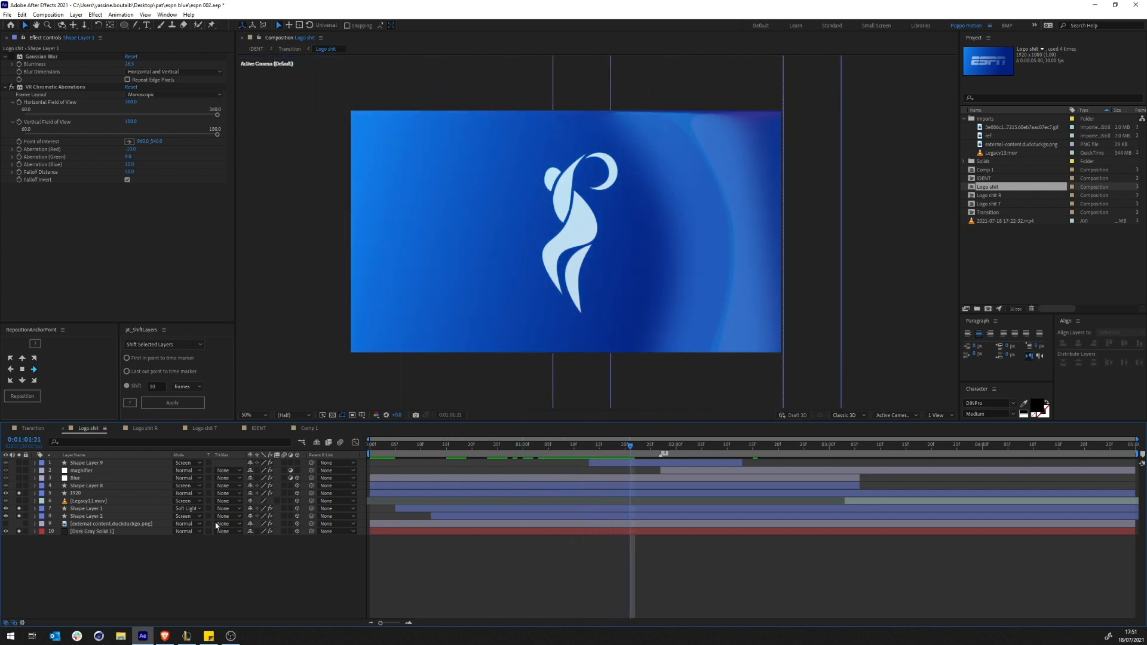
Examine the effects on Shape Layer 1, the hidden PNG layer and Shape Layer 2
{"action": "left_click", "coordinate": [85, 509]}
{"action": "left_click", "coordinate": [88, 524]}
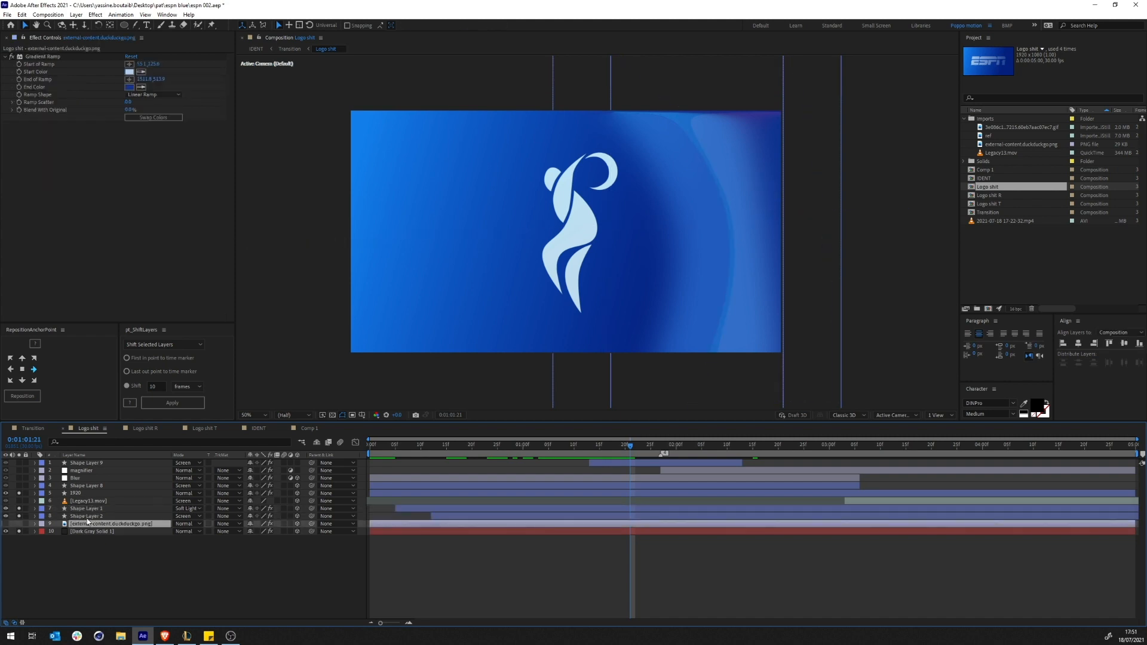
{"action": "left_click", "coordinate": [86, 517]}
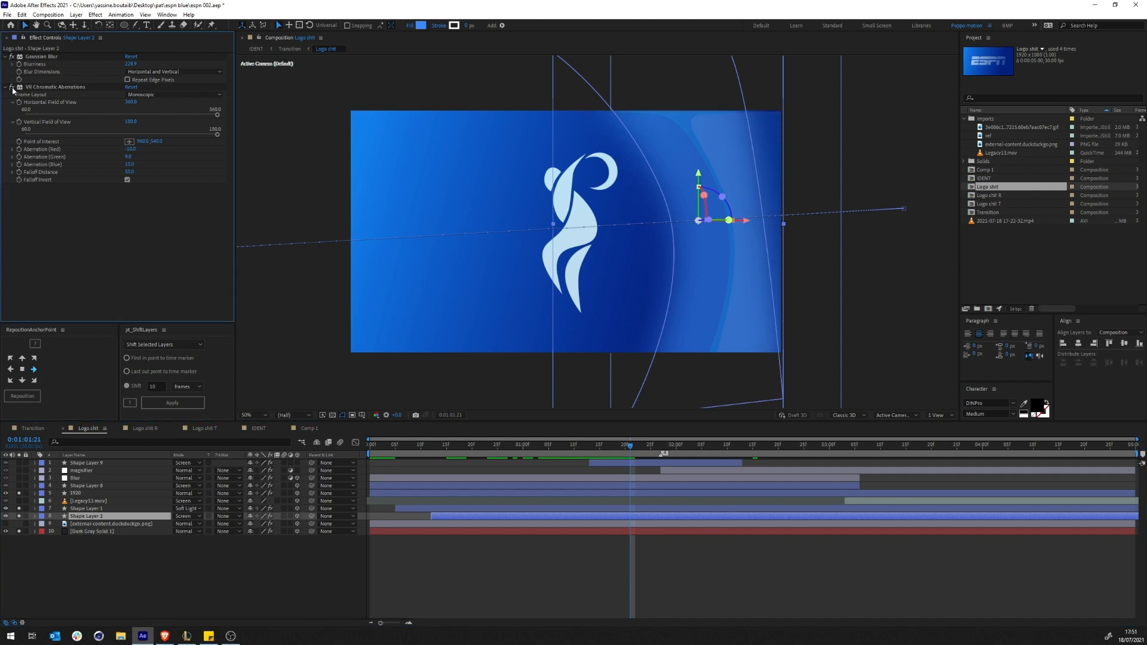
{"action": "left_click", "coordinate": [91, 565]}
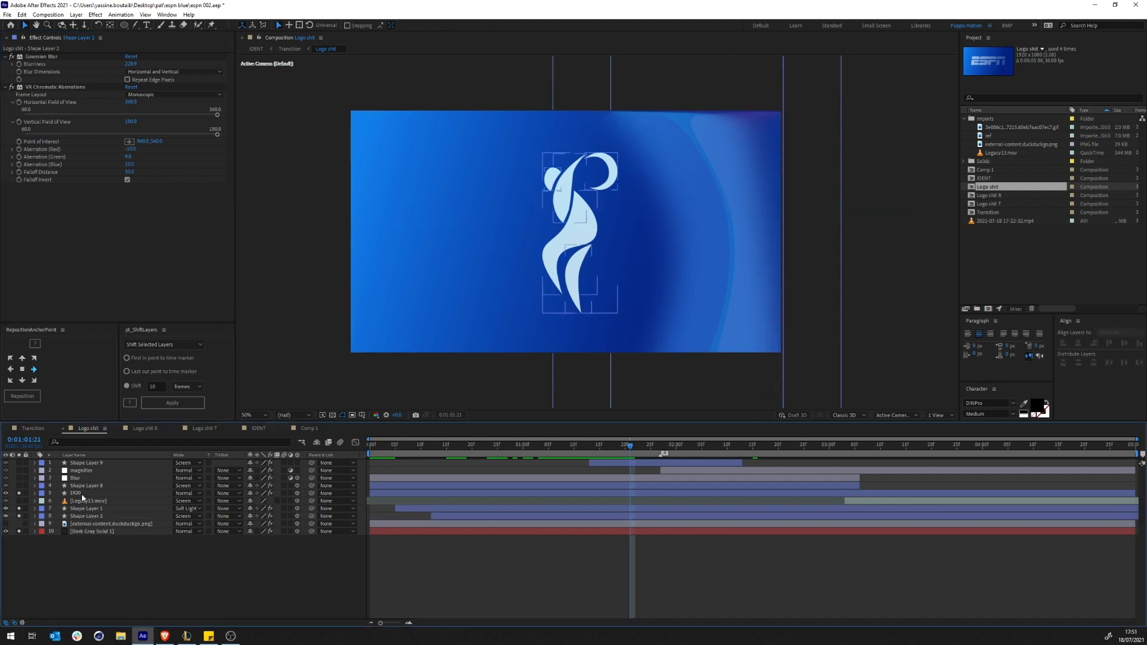
Compare the logo with and without the blurred gradient shape layer directly above it by toggling that layer's solo
{"action": "left_click", "coordinate": [54, 486]}
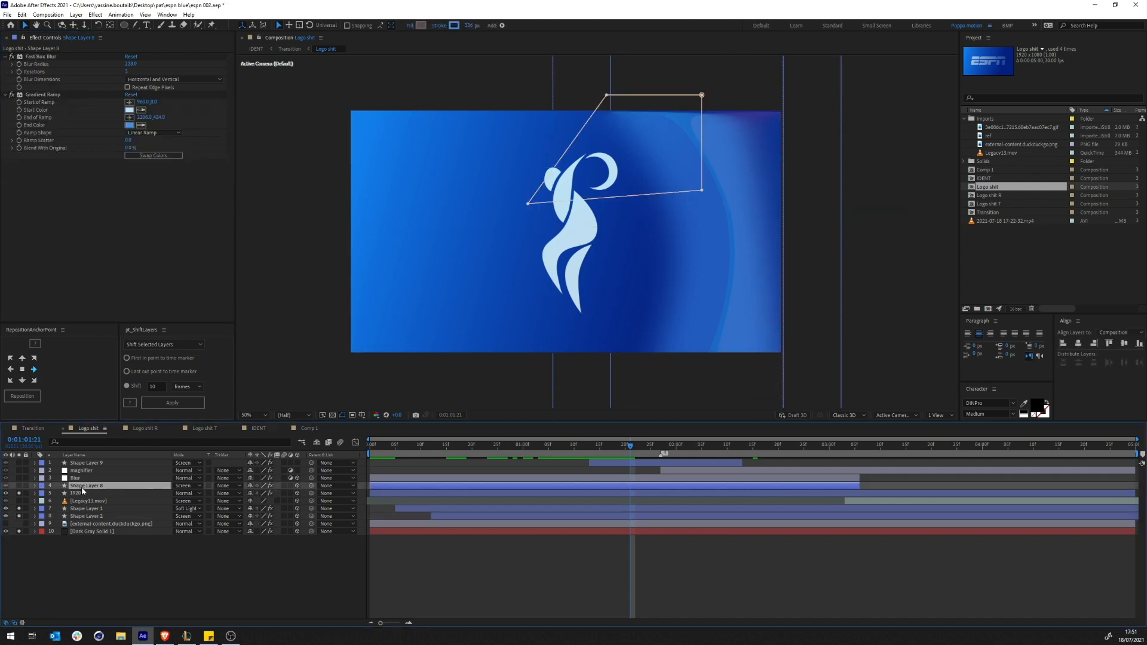
{"action": "left_click", "coordinate": [19, 486]}
{"action": "left_click", "coordinate": [20, 486]}
{"action": "left_click", "coordinate": [19, 486]}
{"action": "left_click", "coordinate": [117, 560]}
View the Transition composition while soloing the blurred gradient shape layer directly above the 1920 logo in the logo composition
{"action": "left_click", "coordinate": [290, 49]}
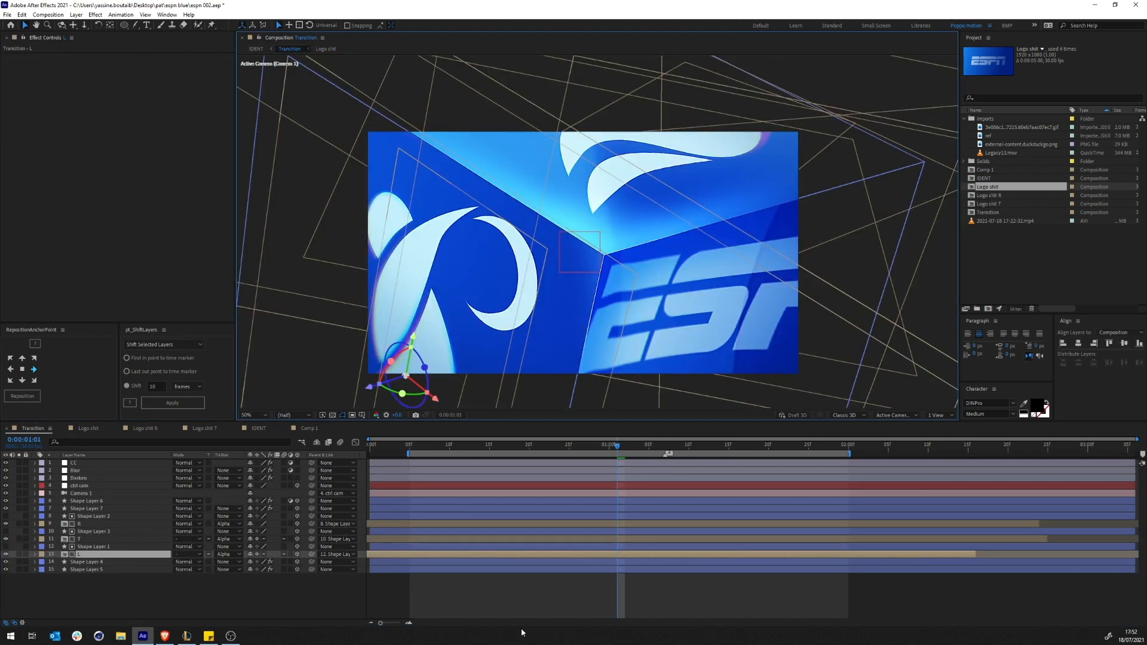
{"action": "left_click", "coordinate": [536, 575]}
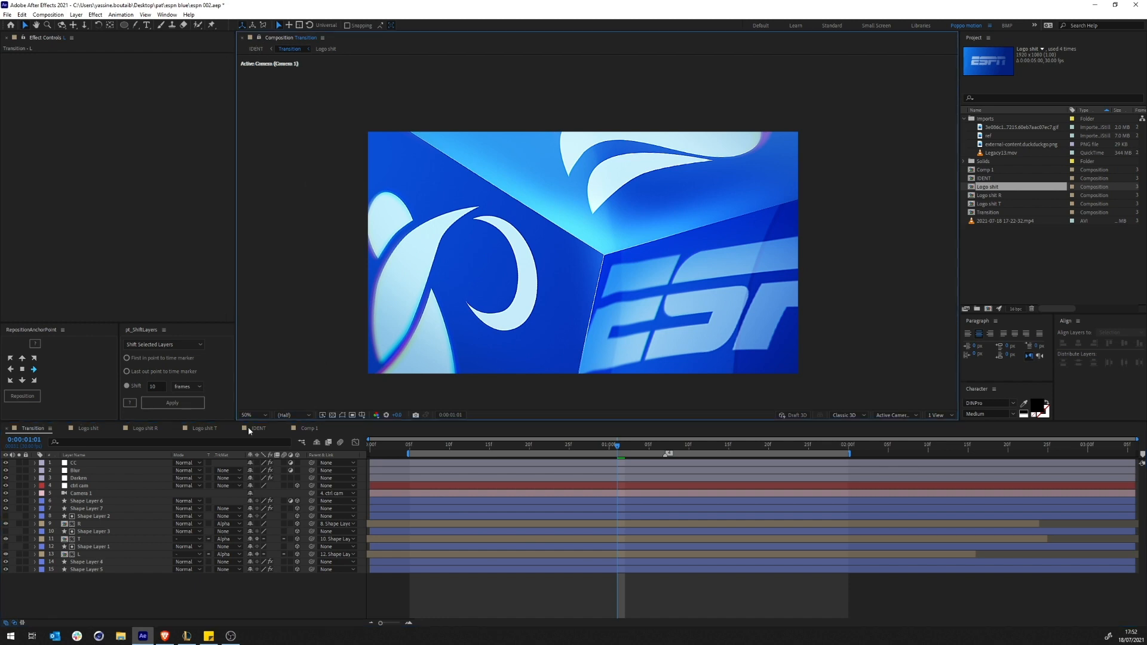
{"action": "left_click", "coordinate": [88, 428]}
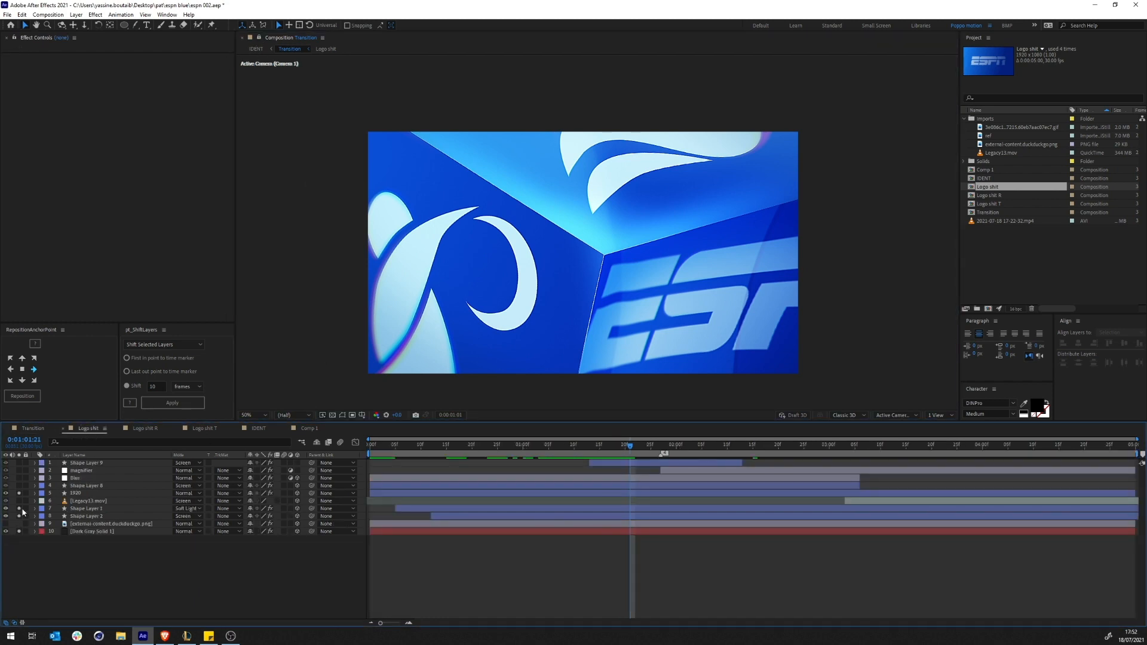
{"action": "left_click", "coordinate": [19, 487]}
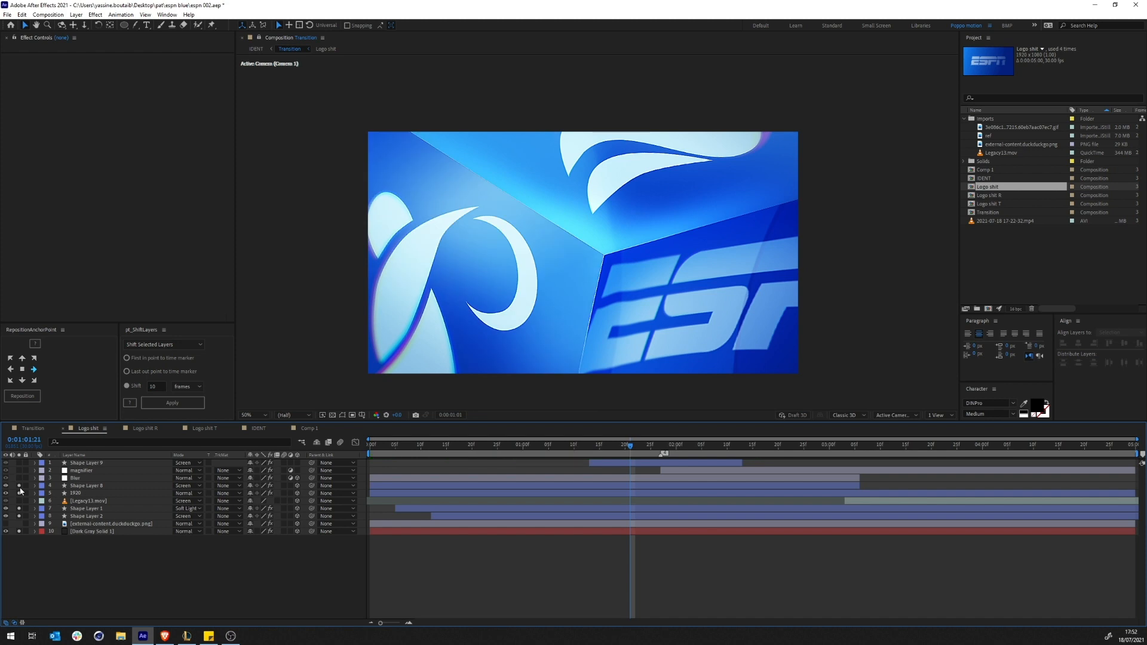
{"action": "left_click", "coordinate": [19, 488]}
{"action": "left_click", "coordinate": [19, 486]}
{"action": "left_click", "coordinate": [84, 486]}
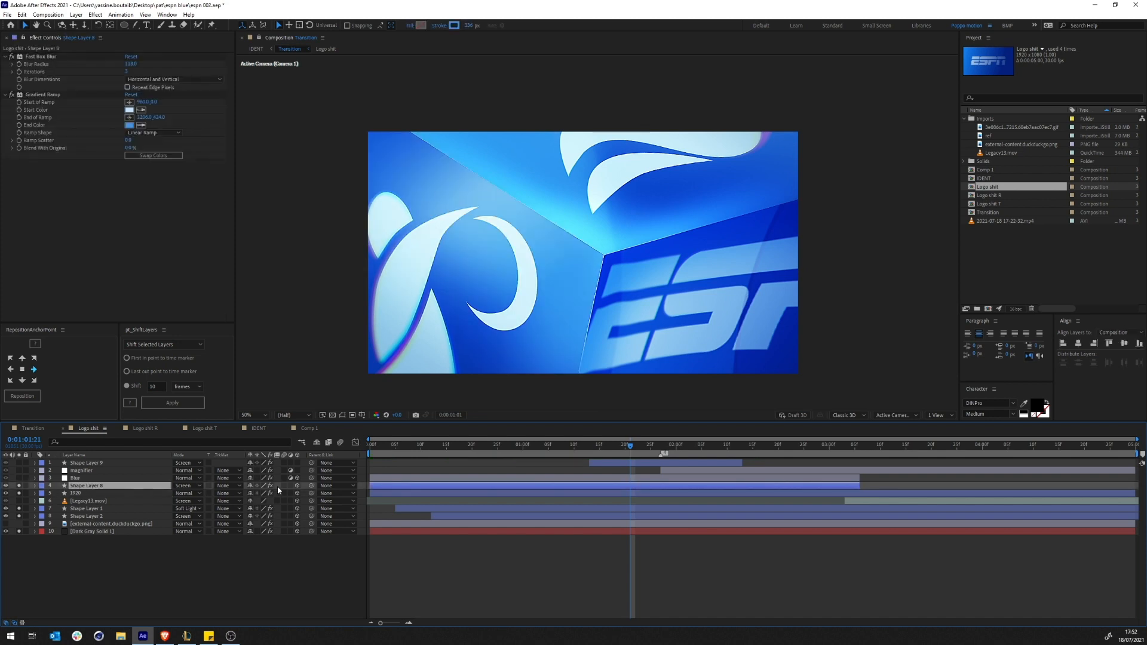
Scrub the logo composition to examine how Shape Layer 1 and Shape Layer 2 light the box face in the transition
{"action": "left_click", "coordinate": [177, 553]}
{"action": "left_click_drag", "start_coordinate": [631, 446], "coordinate": [554, 454]}
{"action": "key", "text": "shift+Page_Down"}
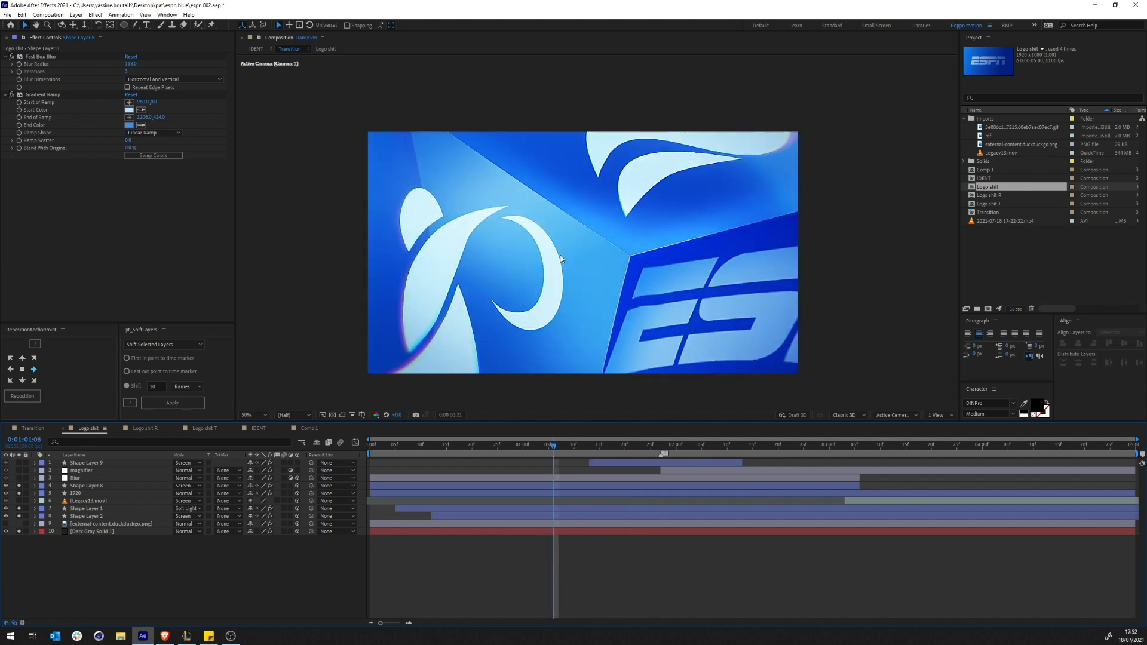
{"action": "left_click", "coordinate": [82, 509]}
{"action": "left_click", "coordinate": [91, 516], "text": "shift"}
{"action": "left_click", "coordinate": [581, 450]}
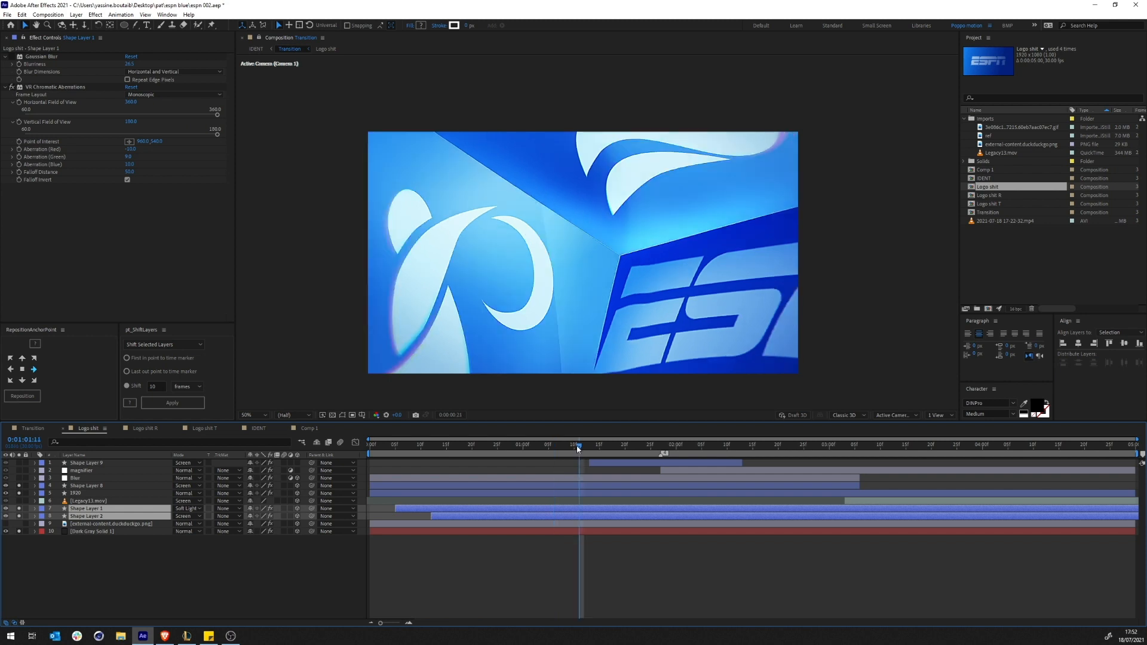
{"action": "left_click", "coordinate": [600, 449]}
{"action": "left_click", "coordinate": [627, 449]}
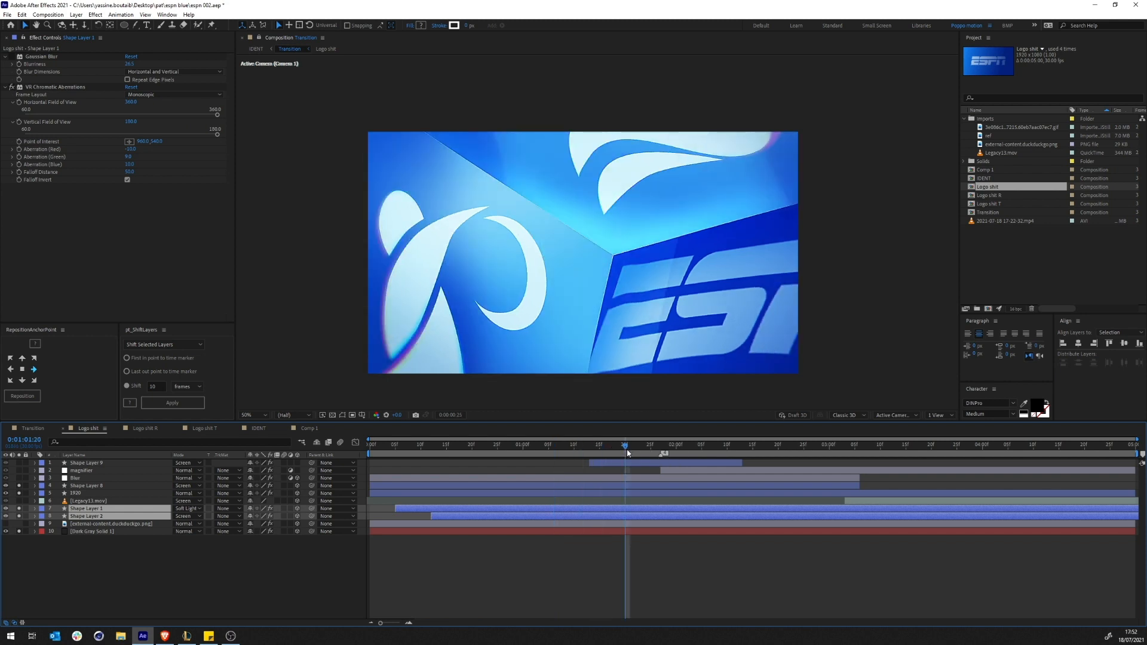
{"action": "left_click", "coordinate": [584, 450]}
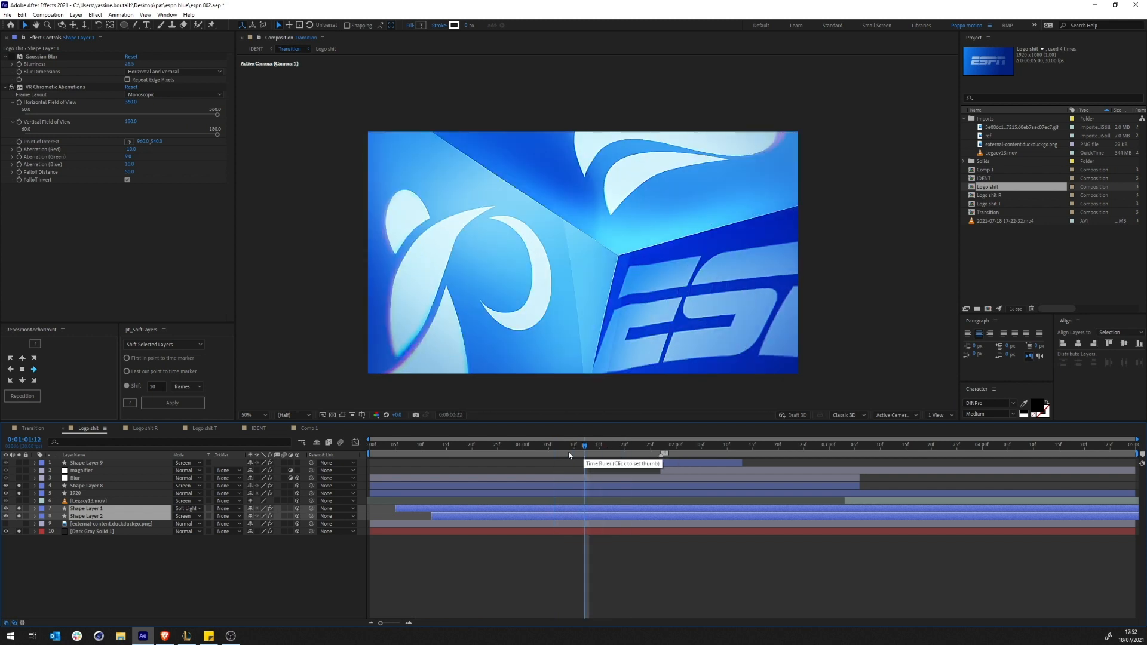
{"action": "left_click", "coordinate": [553, 450]}
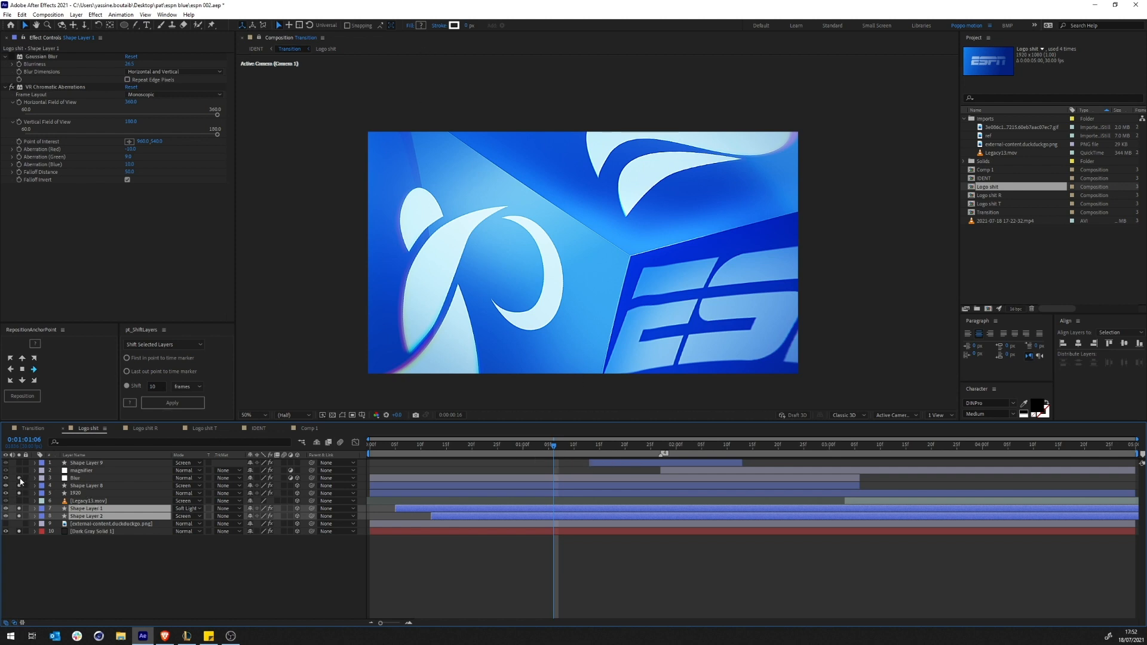
Examine the Blur and magnifier layers' effects in the logo composition, toggling the Blur layer's solo
{"action": "left_click", "coordinate": [69, 479]}
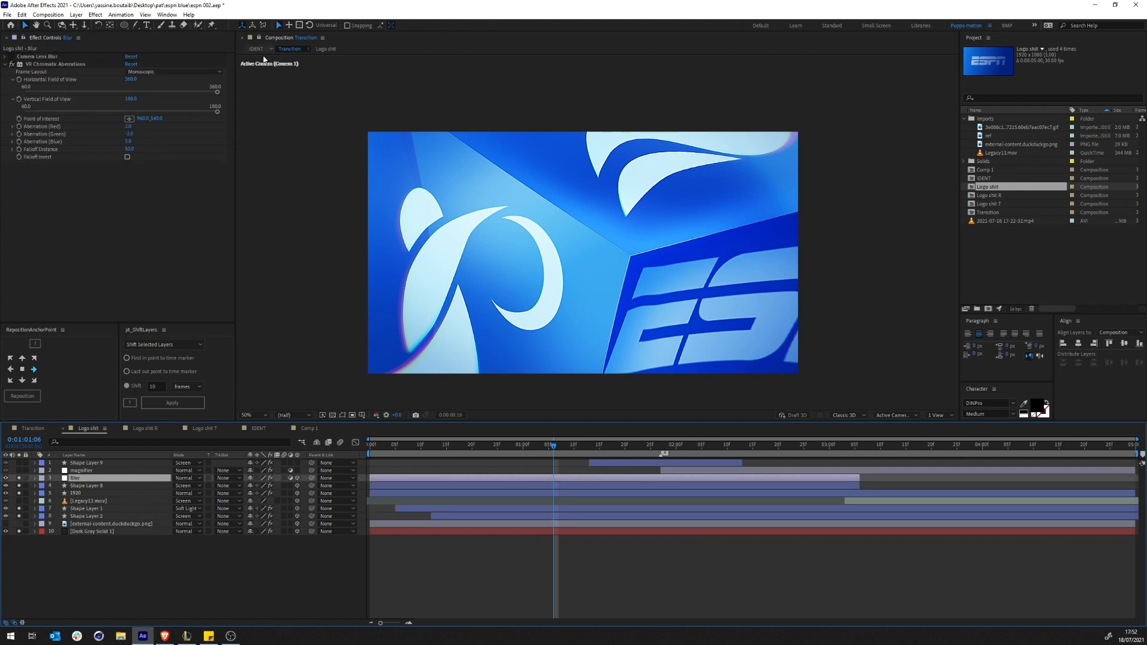
{"action": "left_click", "coordinate": [259, 38]}
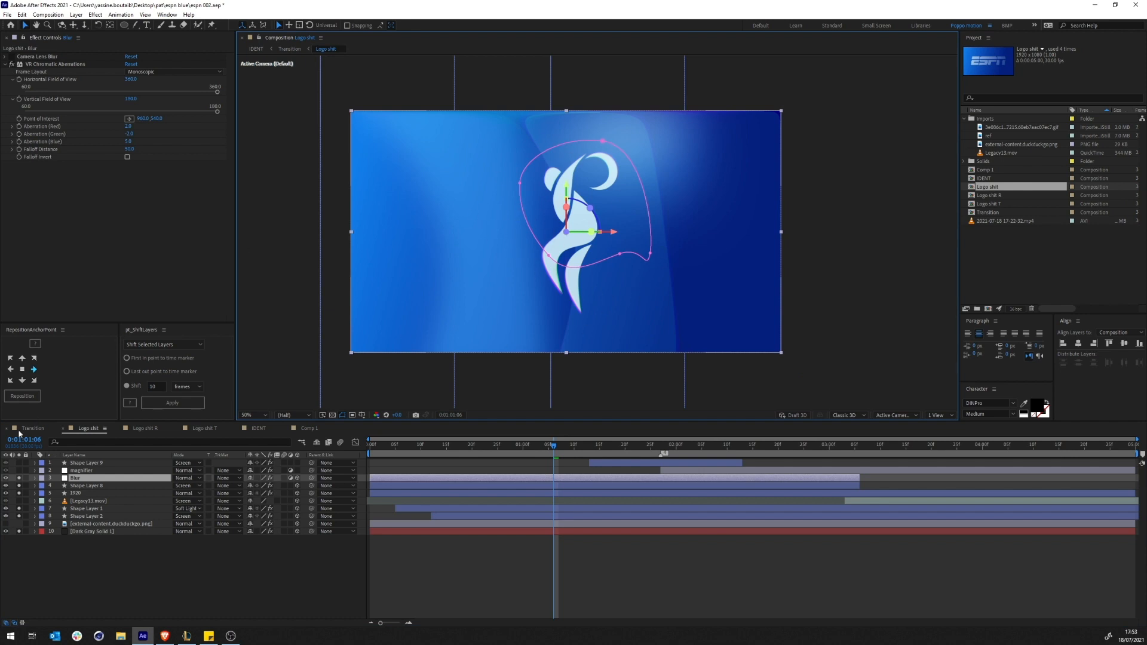
{"action": "left_click", "coordinate": [90, 471]}
{"action": "left_click", "coordinate": [160, 596]}
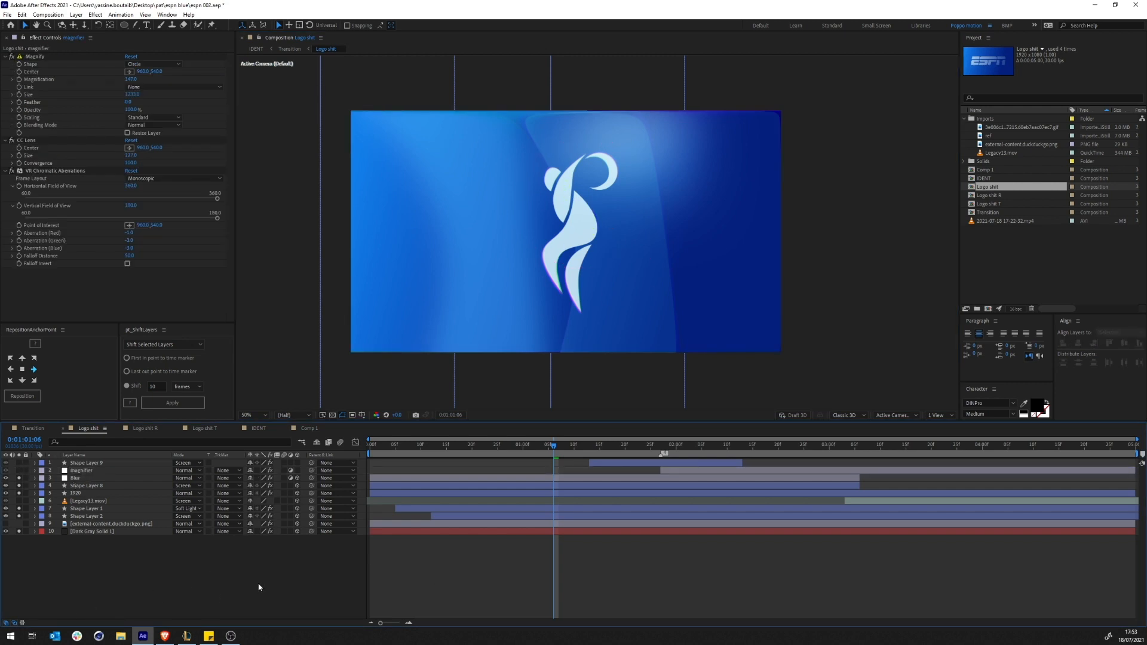
{"action": "left_click", "coordinate": [20, 478]}
Open the right-face ESPN logo composition and play its animation from the first frame
{"action": "left_click", "coordinate": [146, 428]}
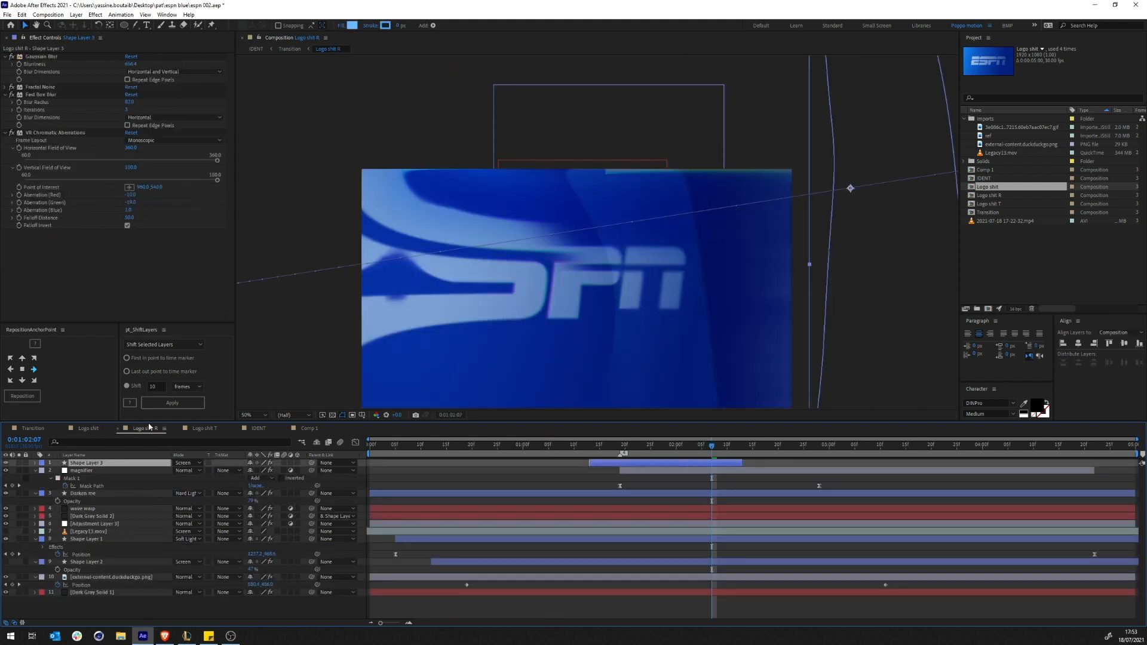
{"action": "left_click", "coordinate": [458, 484]}
{"action": "left_click", "coordinate": [383, 444]}
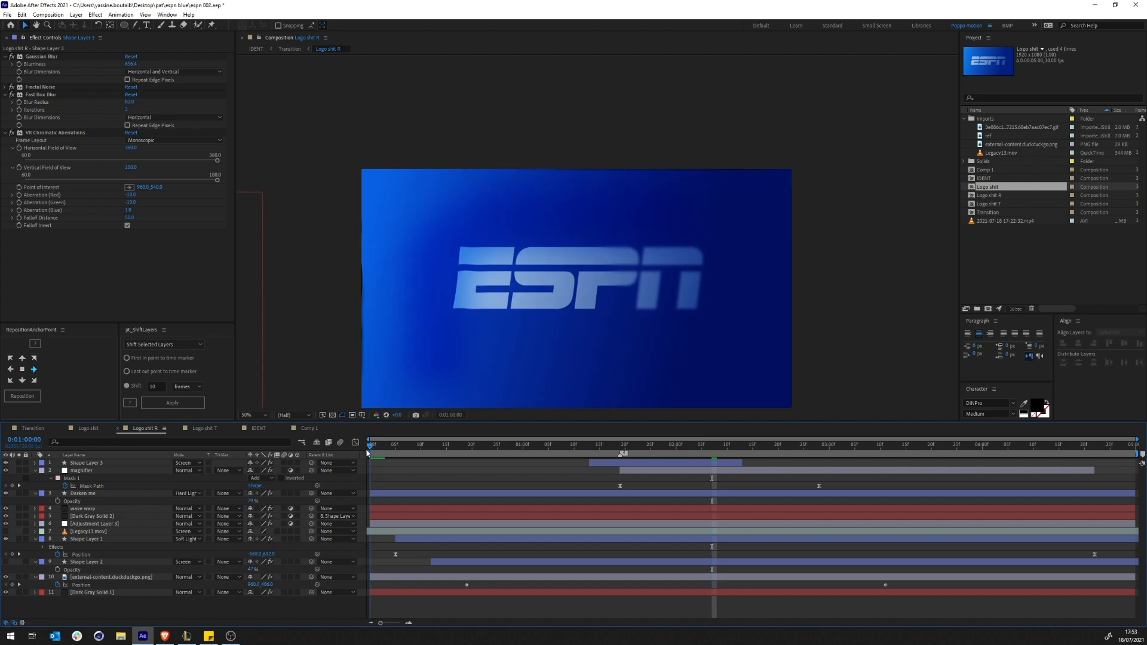
{"action": "key", "text": "space"}
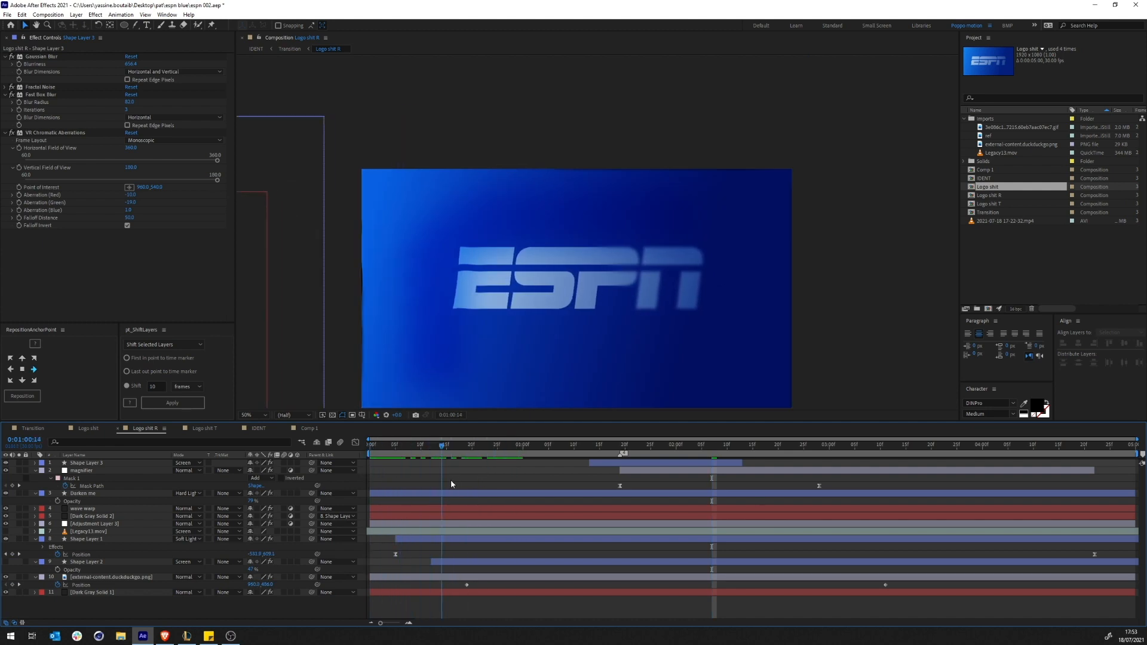
{"action": "key", "text": "space"}
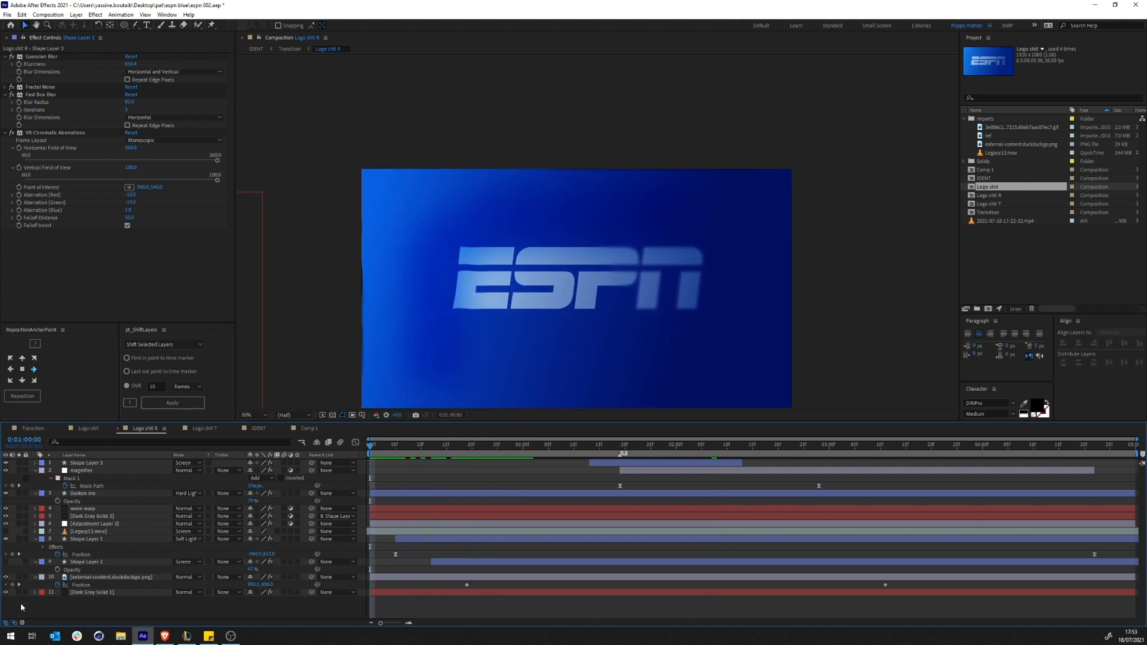
Solo the bottom dark gray gradient solid and the ESPN logo PNG layer above it
{"action": "left_click", "coordinate": [88, 591]}
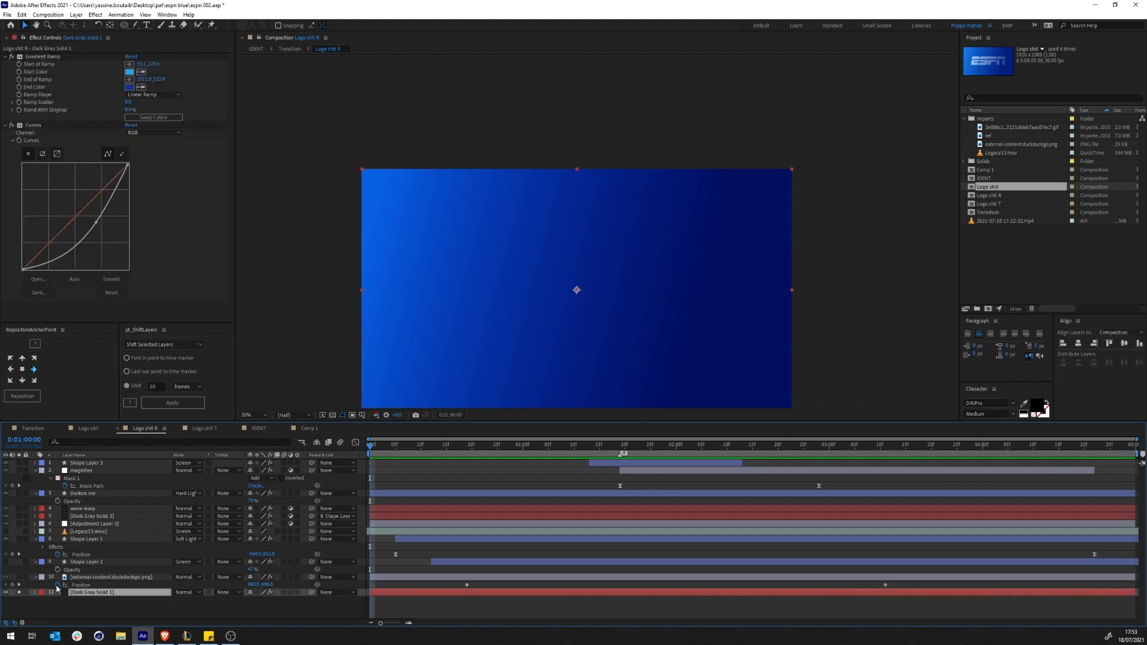
{"action": "left_click", "coordinate": [18, 577]}
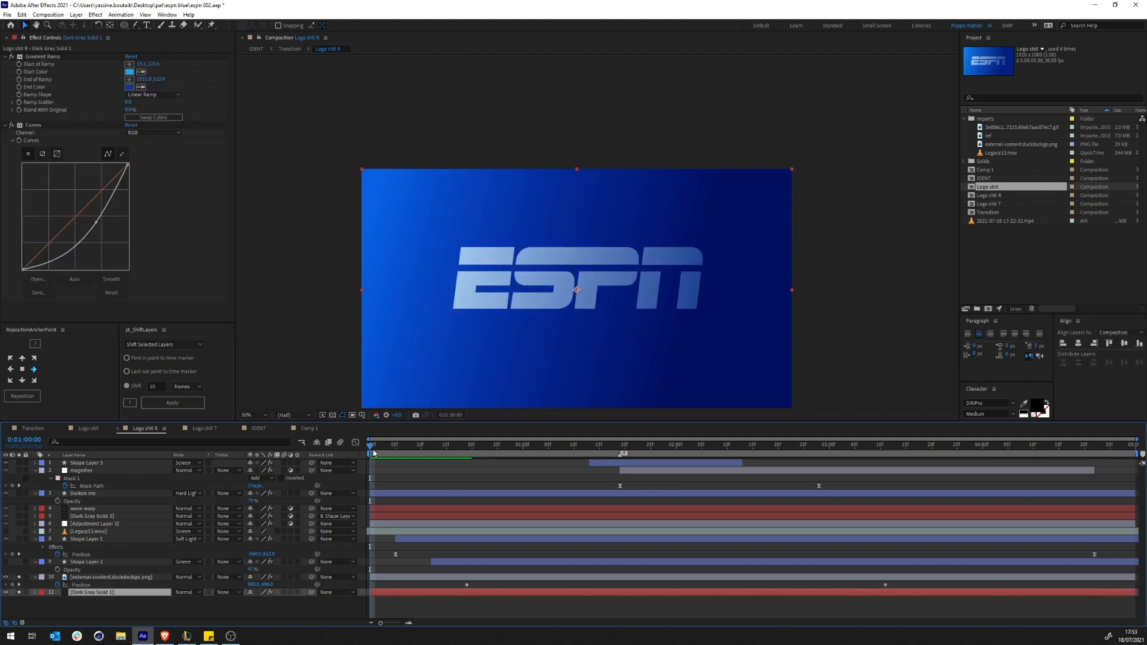
Solo Adjustment Layer 3 in the right-face logo composition to bring in its Fast Box Blur
{"action": "mouse_move", "coordinate": [372, 450]}
{"action": "left_mouse_down"}
{"action": "mouse_move", "coordinate": [844, 461]}
{"action": "mouse_move", "coordinate": [368, 446]}
{"action": "left_mouse_up"}
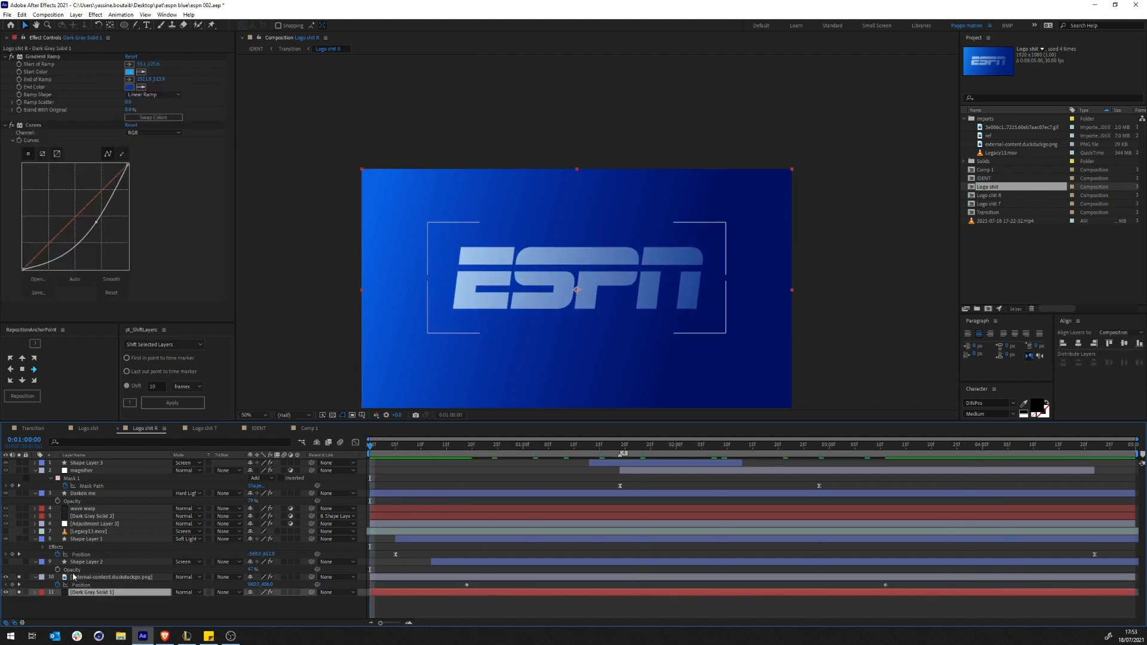
{"action": "left_click", "coordinate": [90, 577]}
{"action": "left_click", "coordinate": [85, 563]}
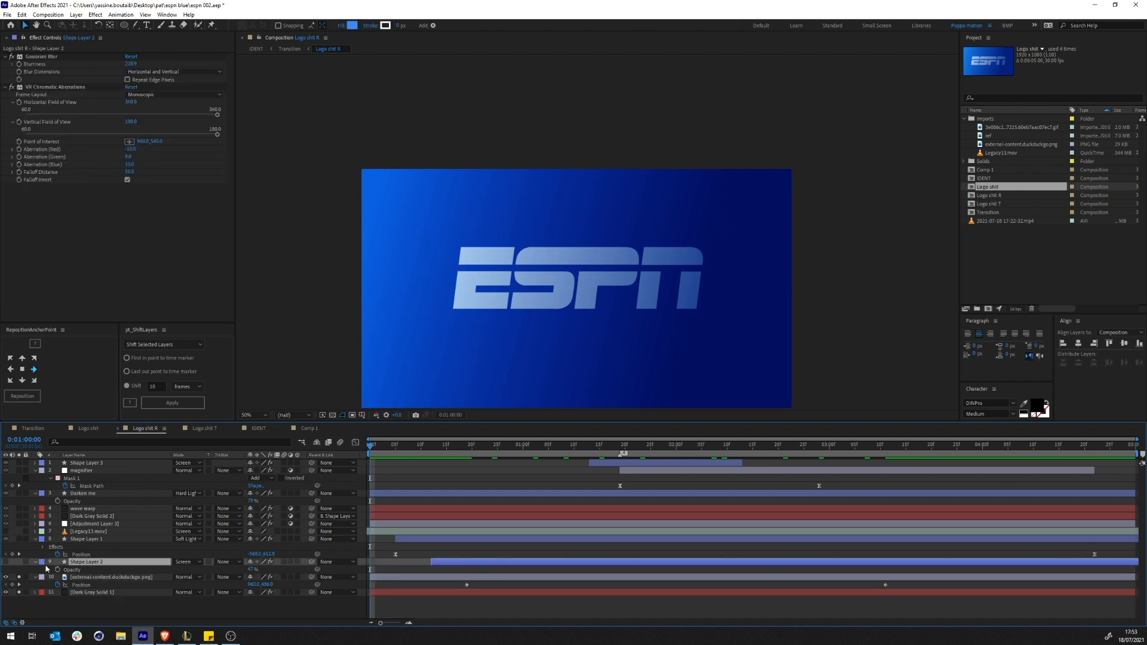
{"action": "left_click", "coordinate": [96, 539]}
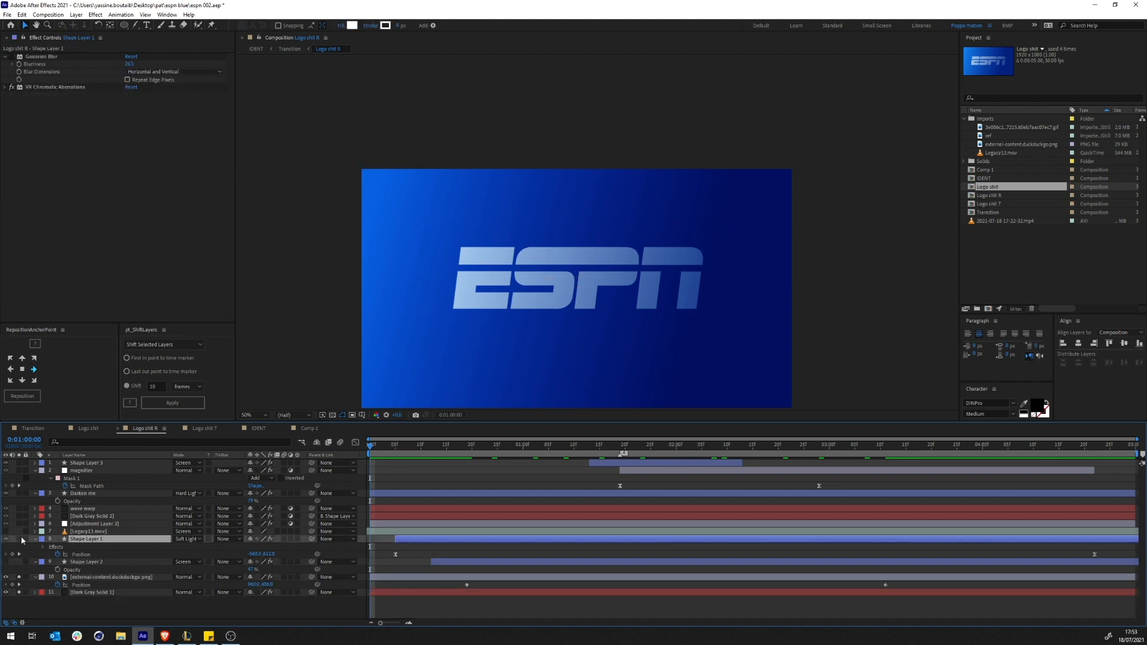
{"action": "left_click", "coordinate": [74, 524]}
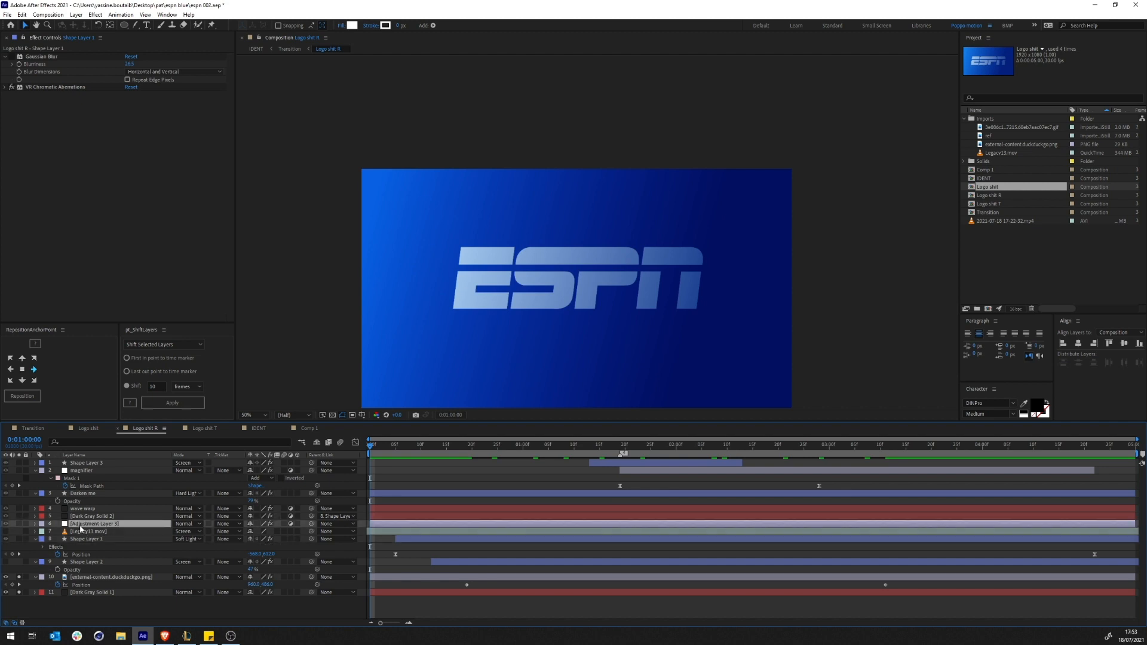
{"action": "left_click", "coordinate": [20, 525]}
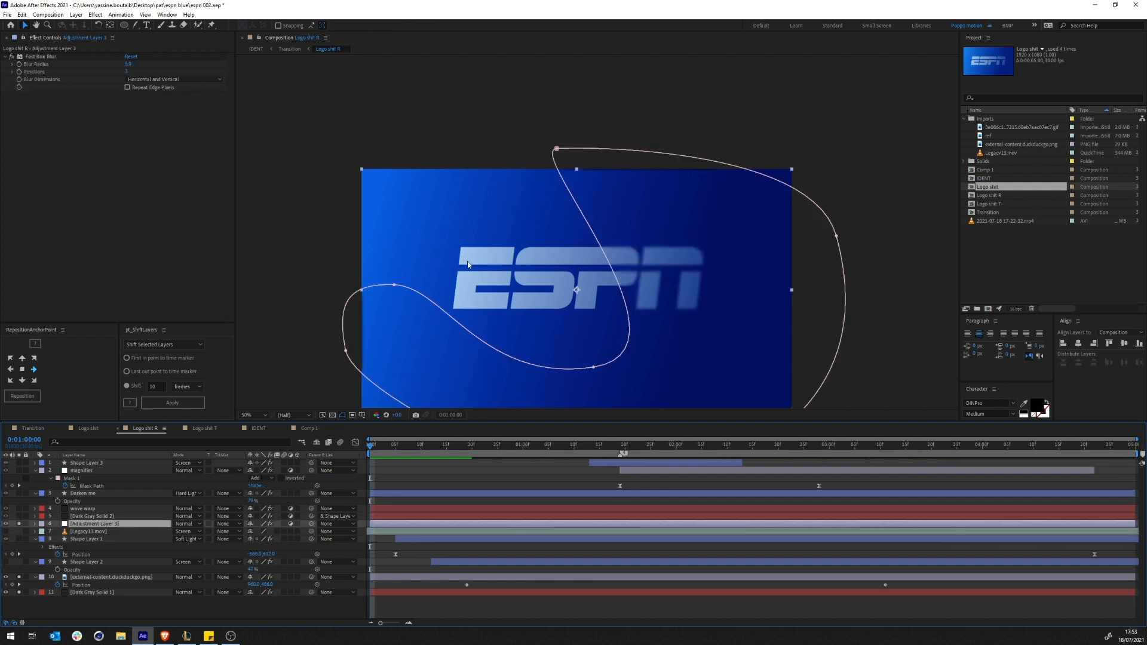
Scrub the Transition composition to examine how the blur affects the ESPN face of the box
{"action": "left_click", "coordinate": [290, 48]}
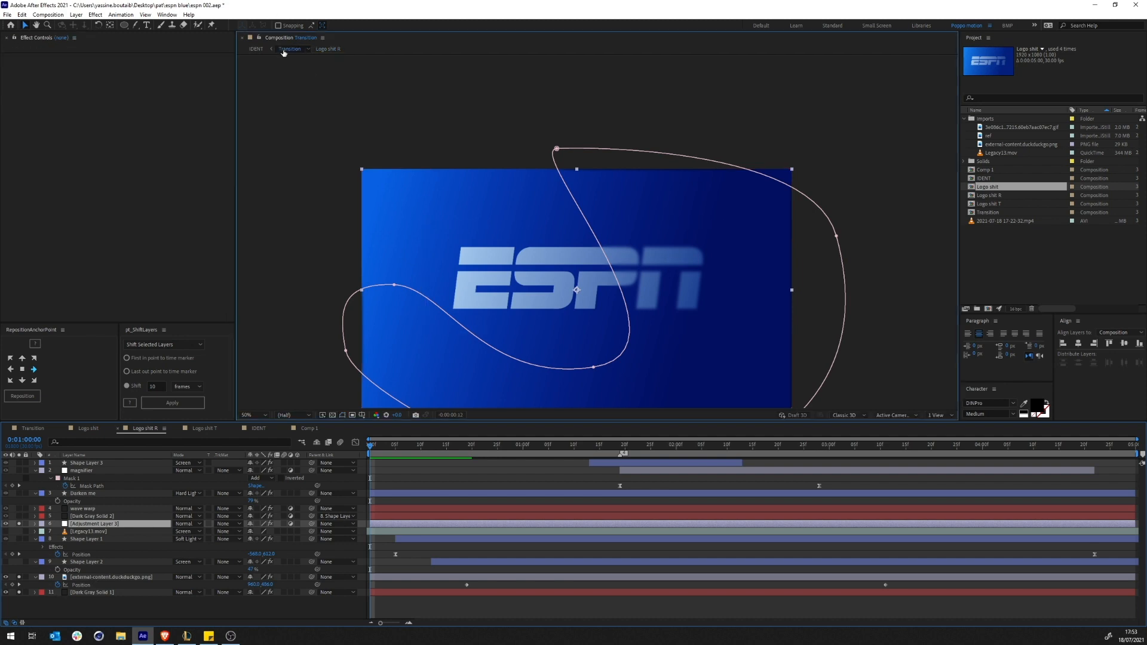
{"action": "left_click", "coordinate": [666, 450]}
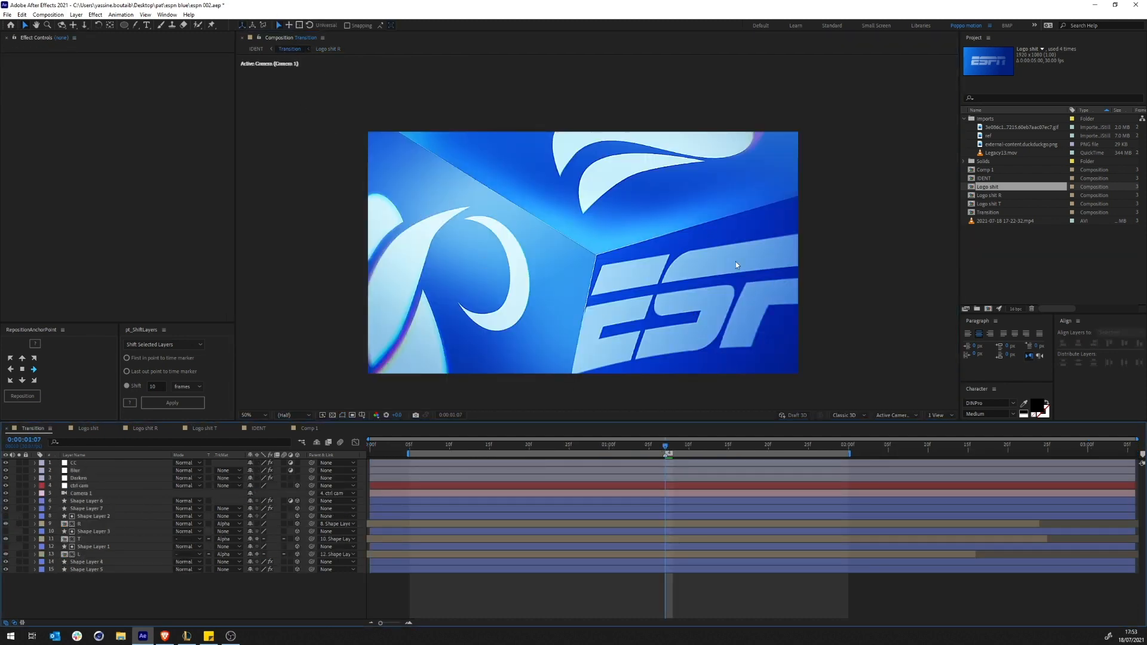
{"action": "left_click_drag", "start_coordinate": [663, 446], "coordinate": [746, 456]}
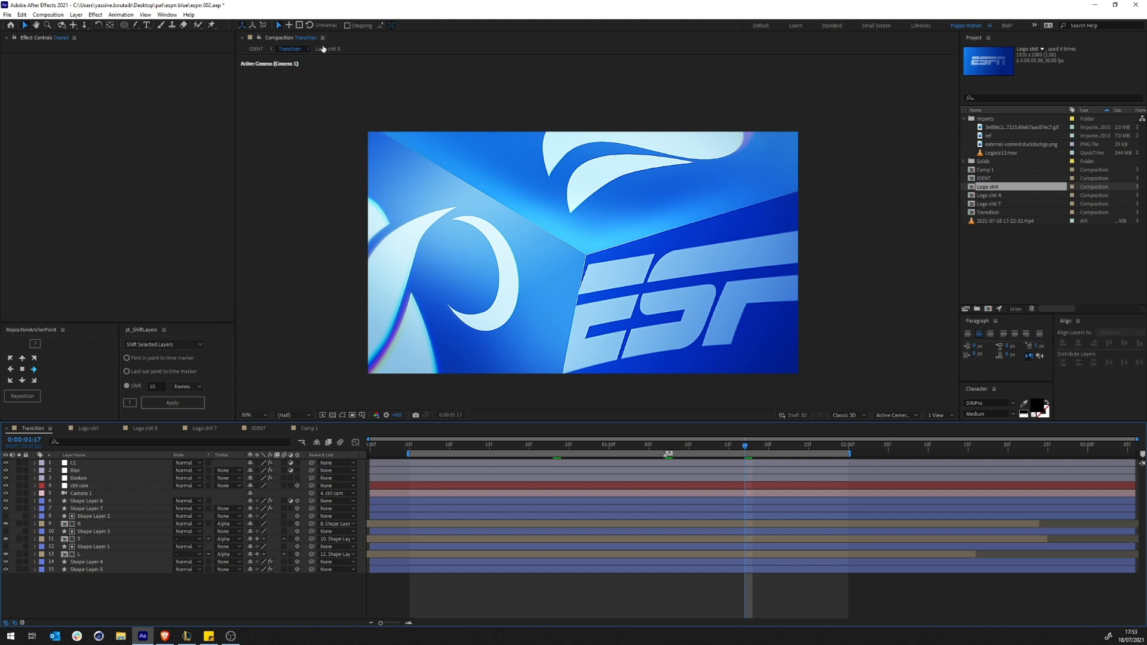
Solo Dark Gray Solid 2 and Shape Layer 1 in the right-face composition and scrub through their moving light
{"action": "double_click", "coordinate": [95, 523]}
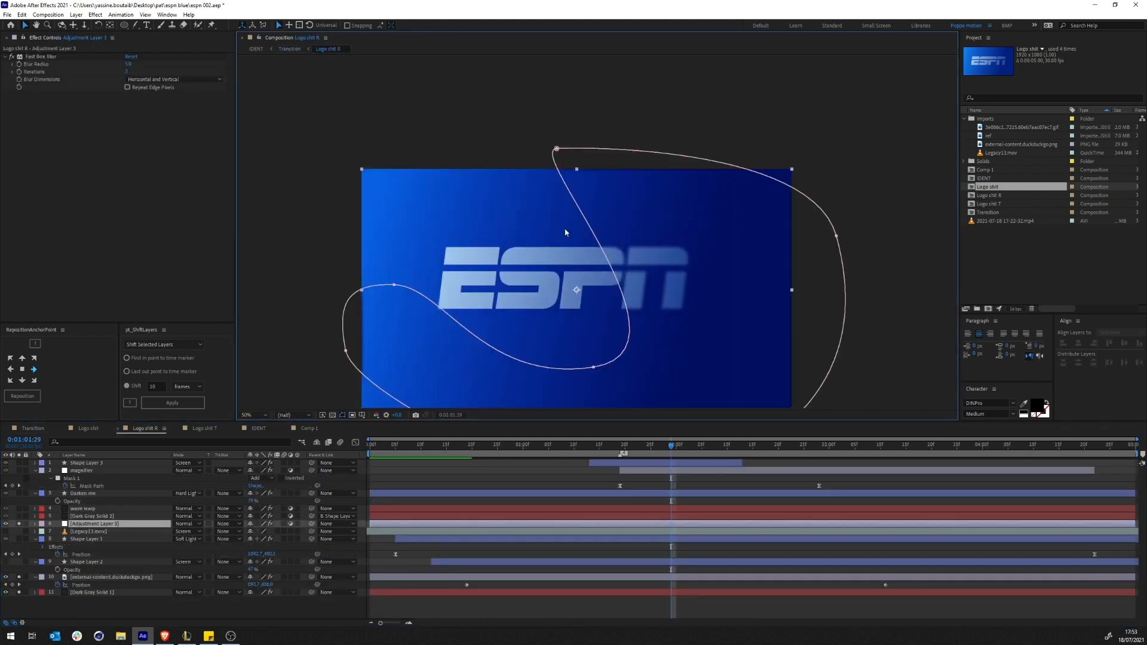
{"action": "left_click", "coordinate": [53, 516]}
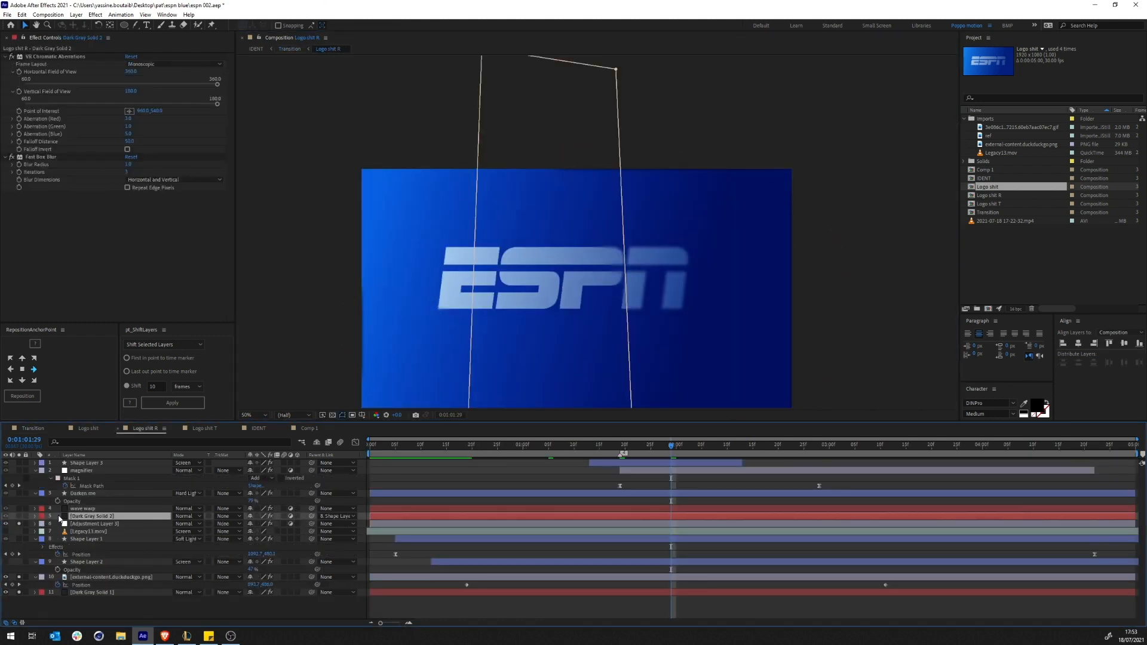
{"action": "left_click", "coordinate": [19, 516]}
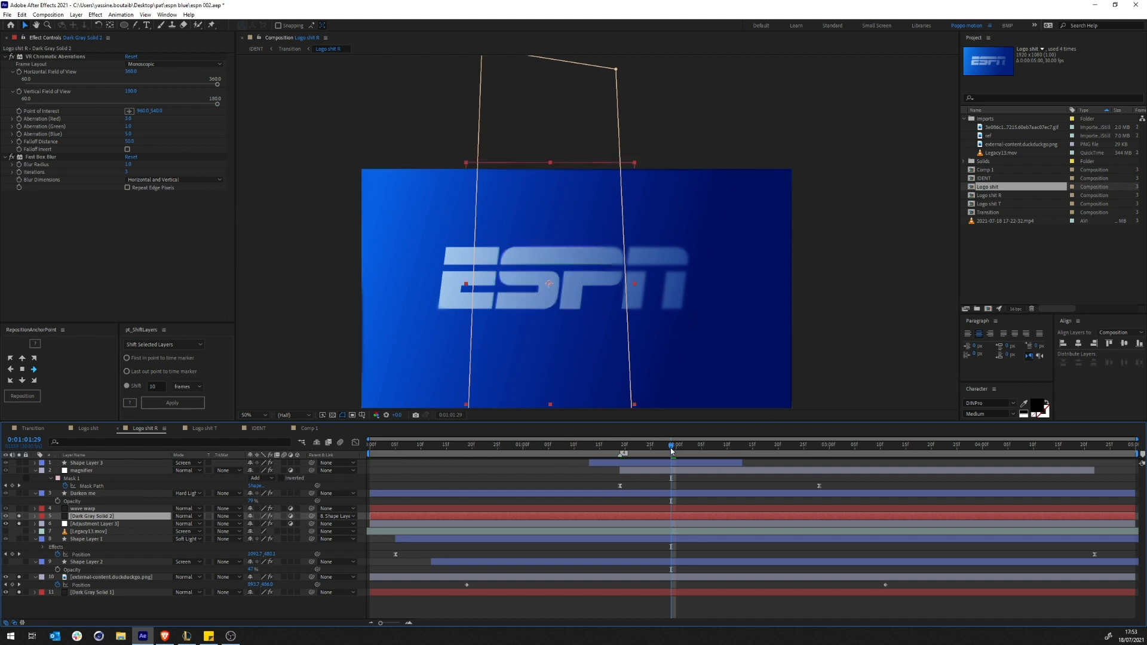
{"action": "left_click_drag", "start_coordinate": [673, 448], "coordinate": [651, 457]}
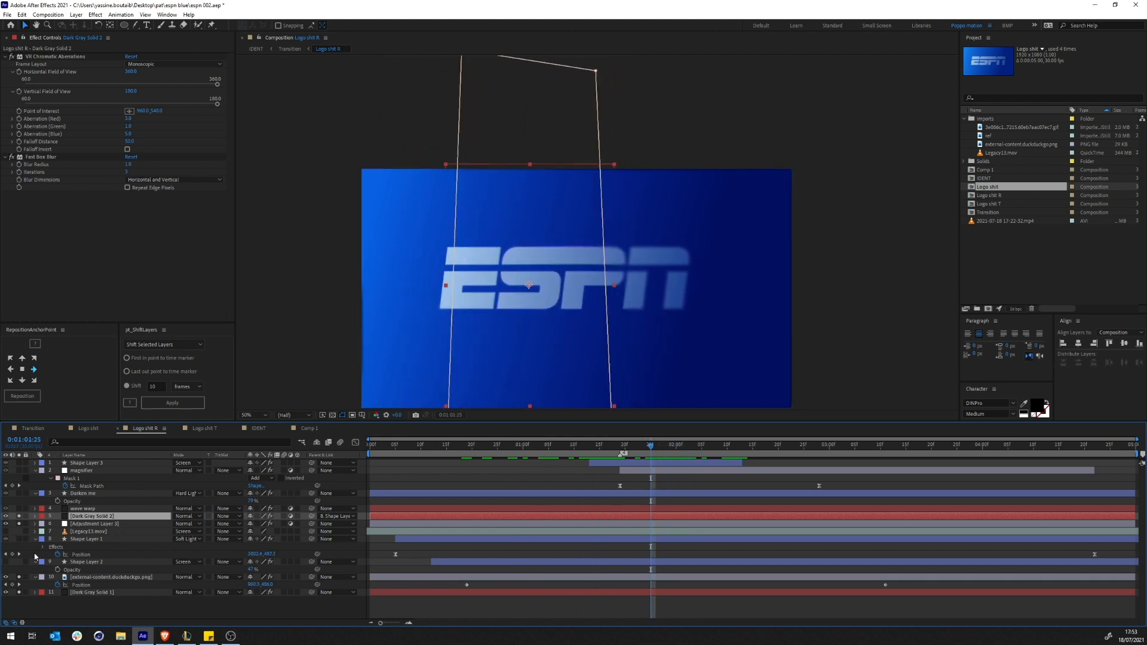
{"action": "left_click", "coordinate": [20, 538]}
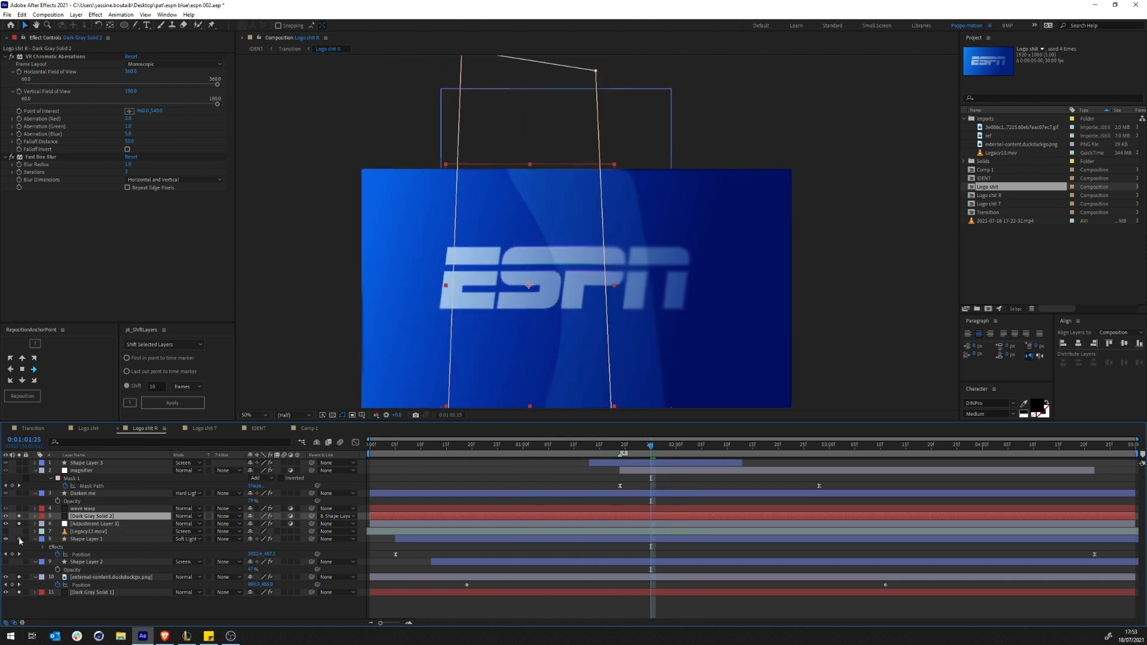
{"action": "left_click_drag", "start_coordinate": [643, 451], "coordinate": [584, 453]}
Solo the wave warp layer and examine its Ripple effect, comparing the face with the Transition composition
{"action": "left_click", "coordinate": [84, 508]}
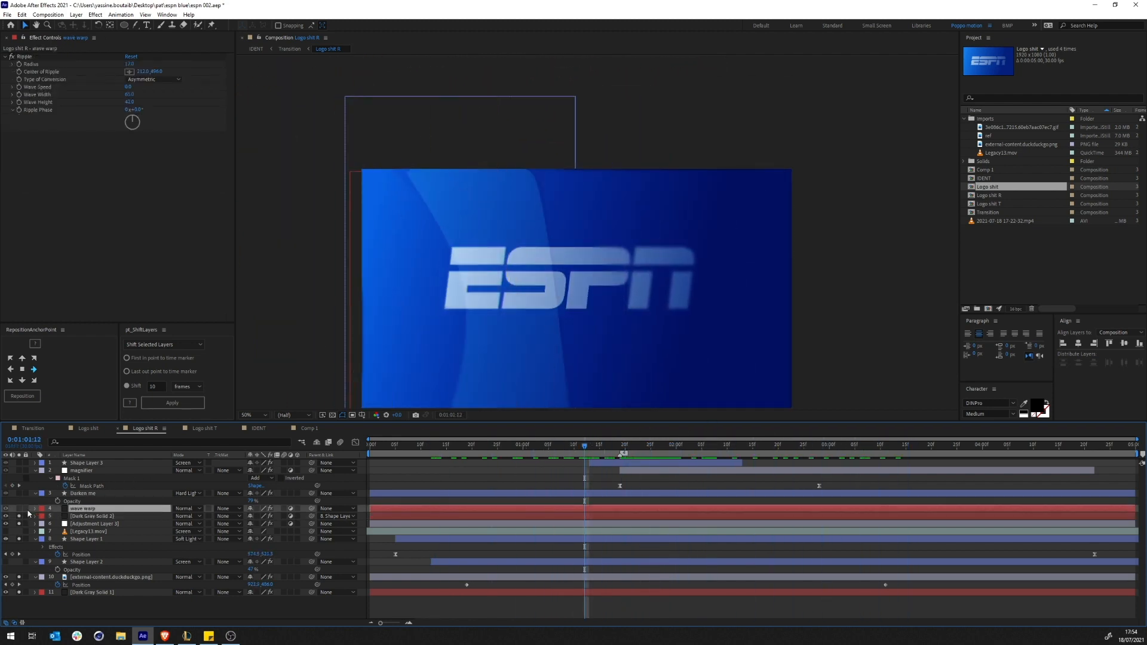
{"action": "left_click", "coordinate": [24, 57]}
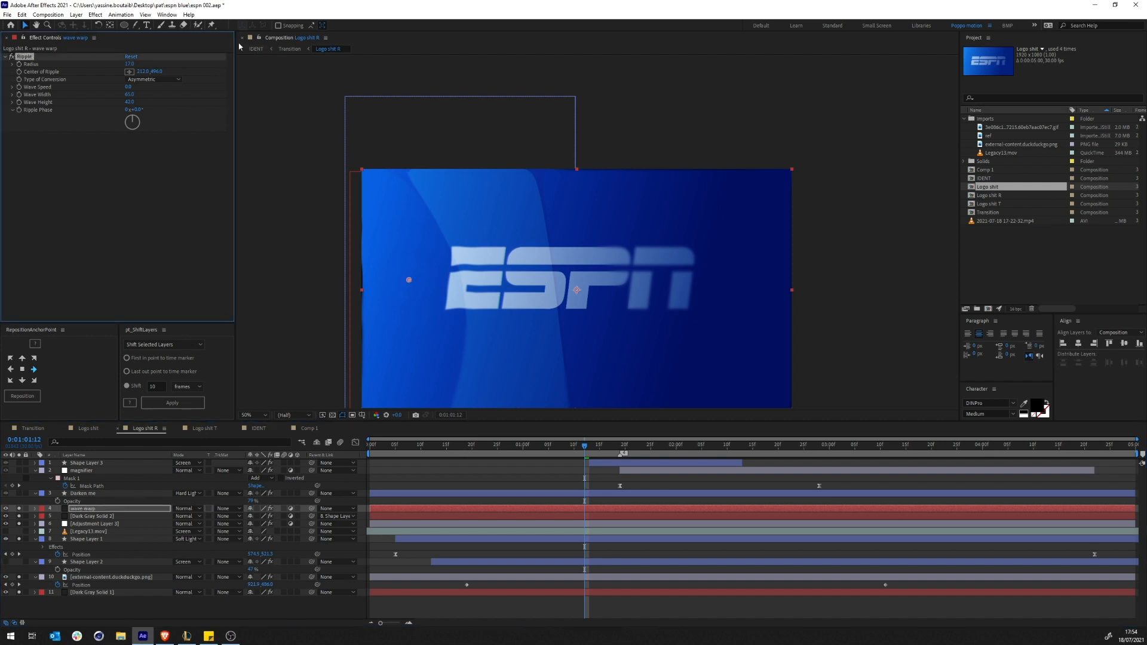
{"action": "left_click", "coordinate": [290, 49]}
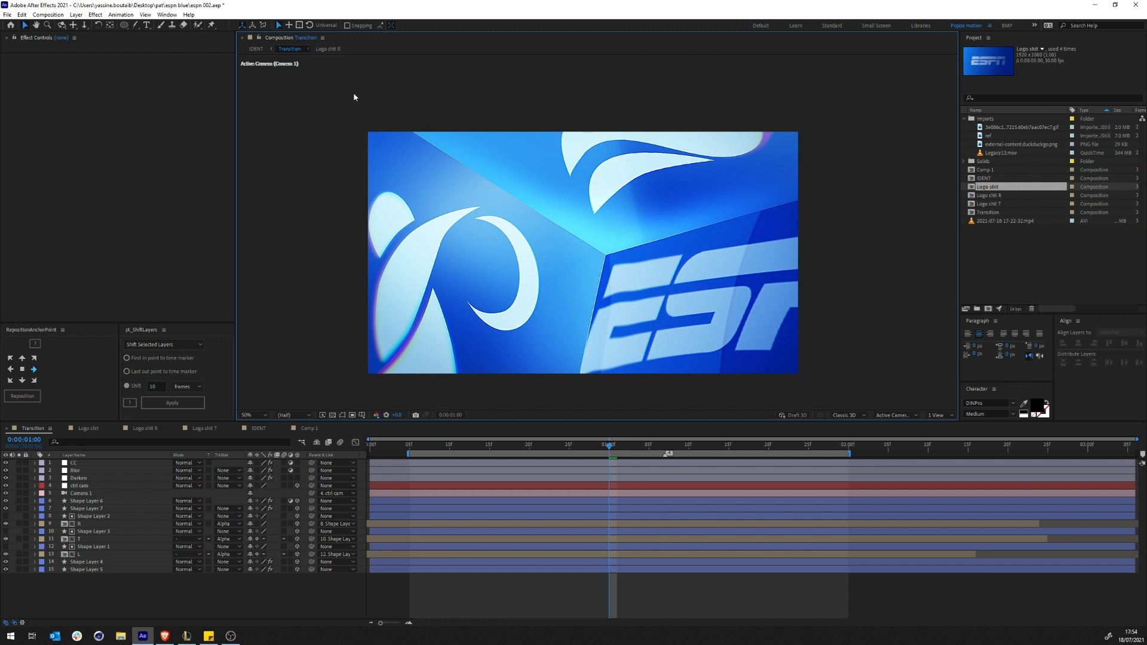
{"action": "left_click", "coordinate": [328, 49]}
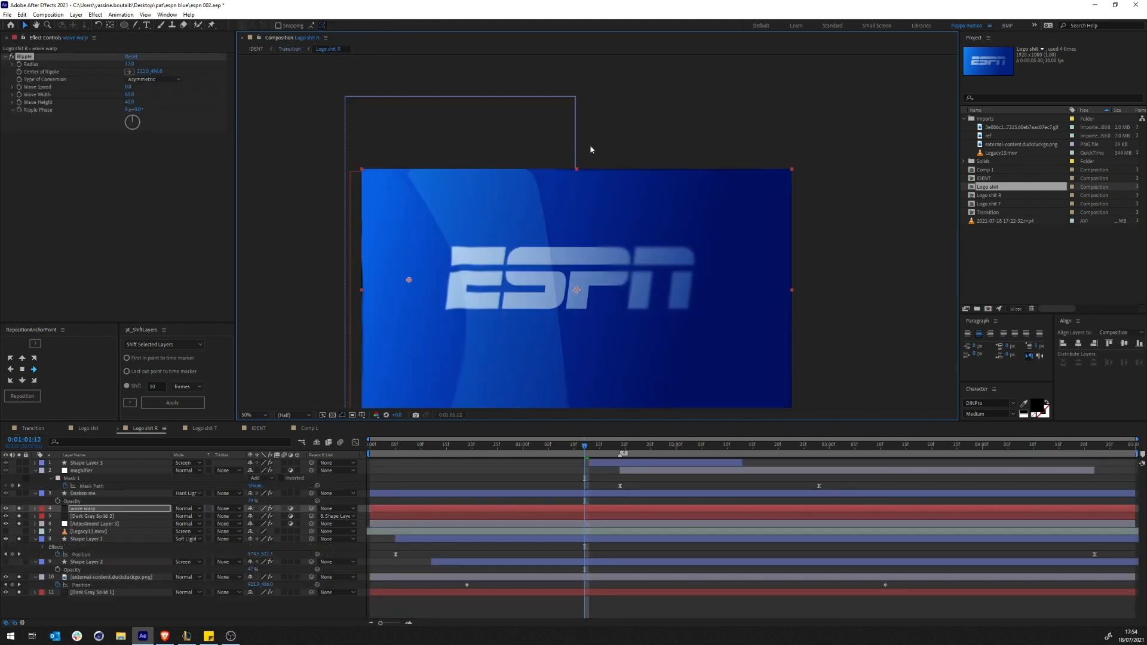
Solo the Darken me layer, toggling it to compare, and check the ESPN face in the Transition composition
{"action": "left_click", "coordinate": [90, 493]}
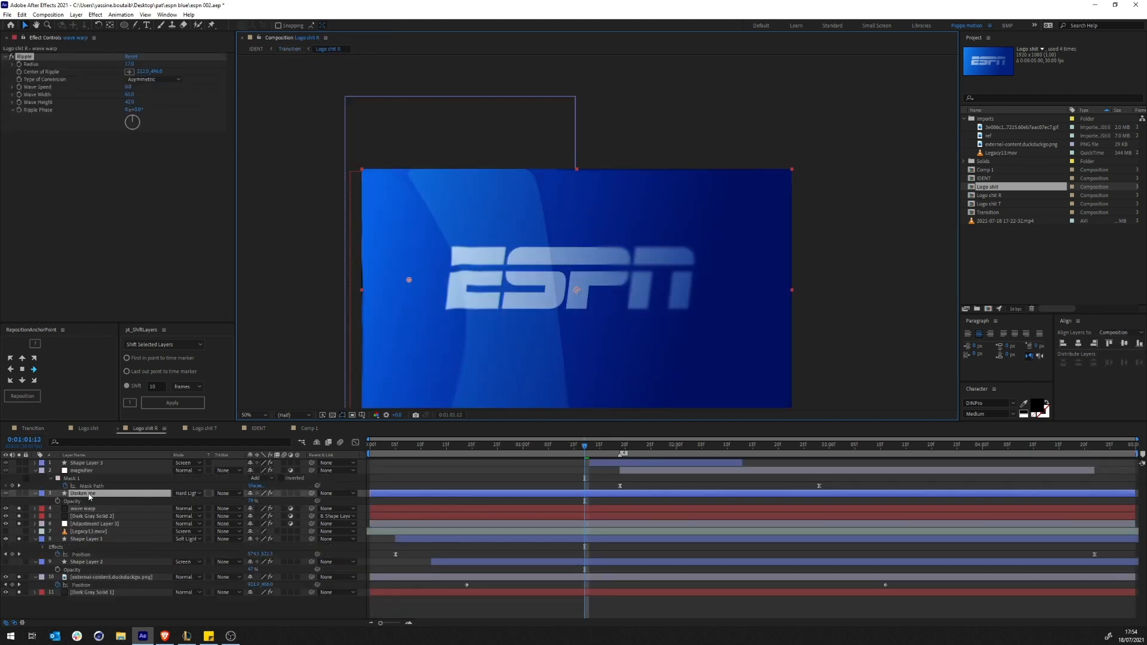
{"action": "left_click", "coordinate": [20, 494]}
{"action": "left_click", "coordinate": [20, 494]}
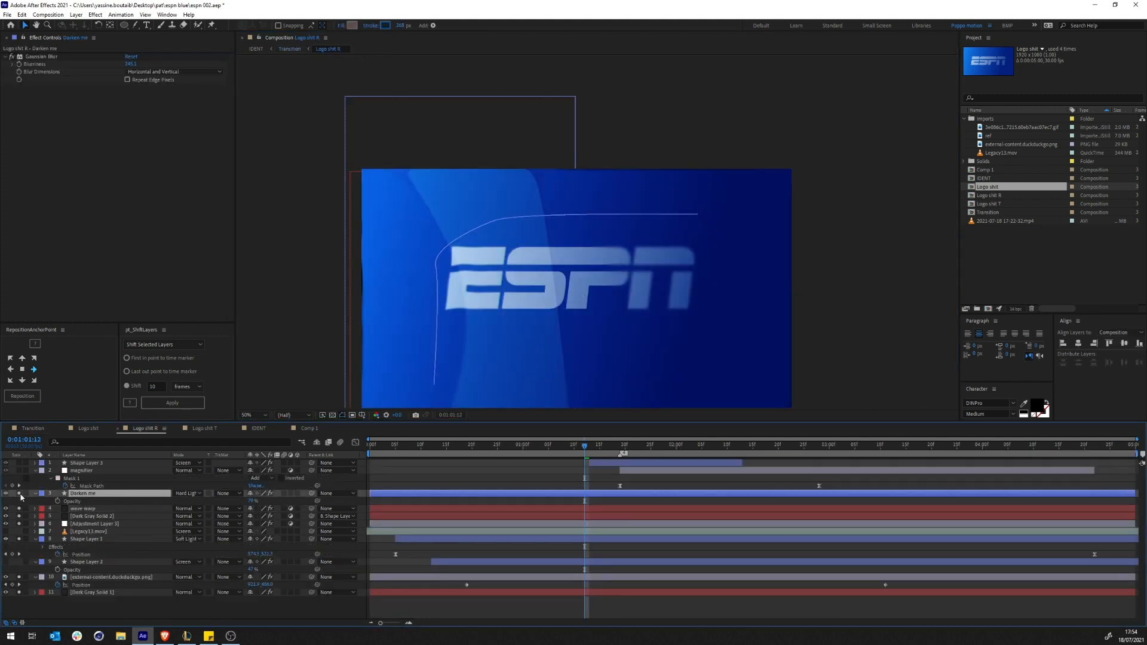
{"action": "left_click", "coordinate": [20, 494]}
{"action": "left_click", "coordinate": [290, 49]}
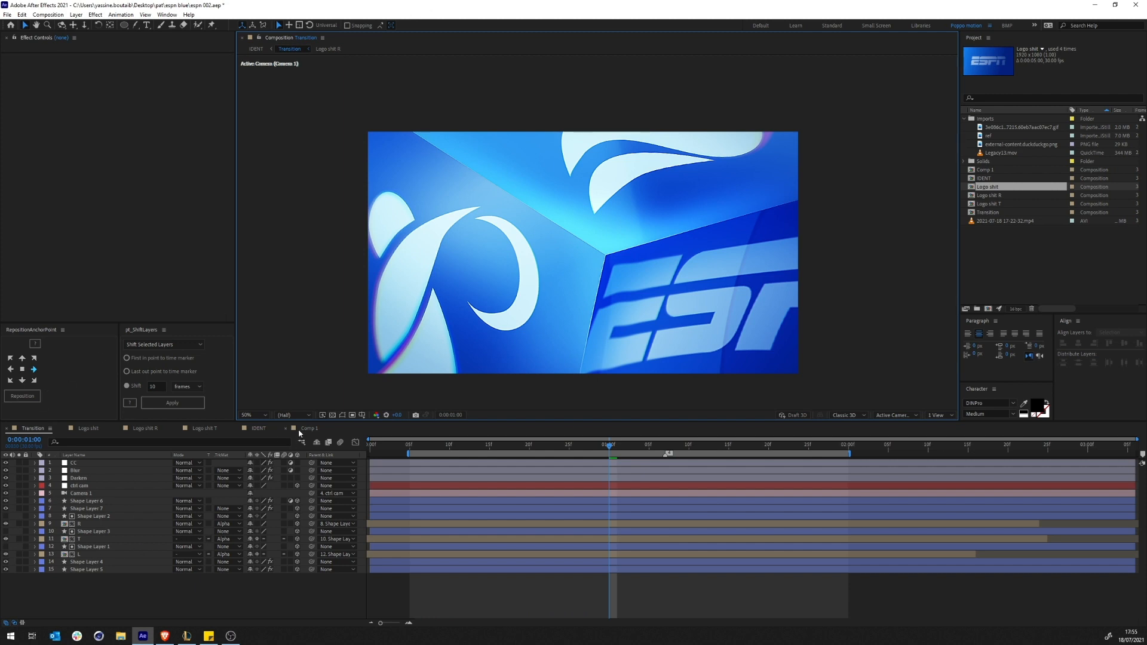
{"action": "left_click", "coordinate": [154, 429]}
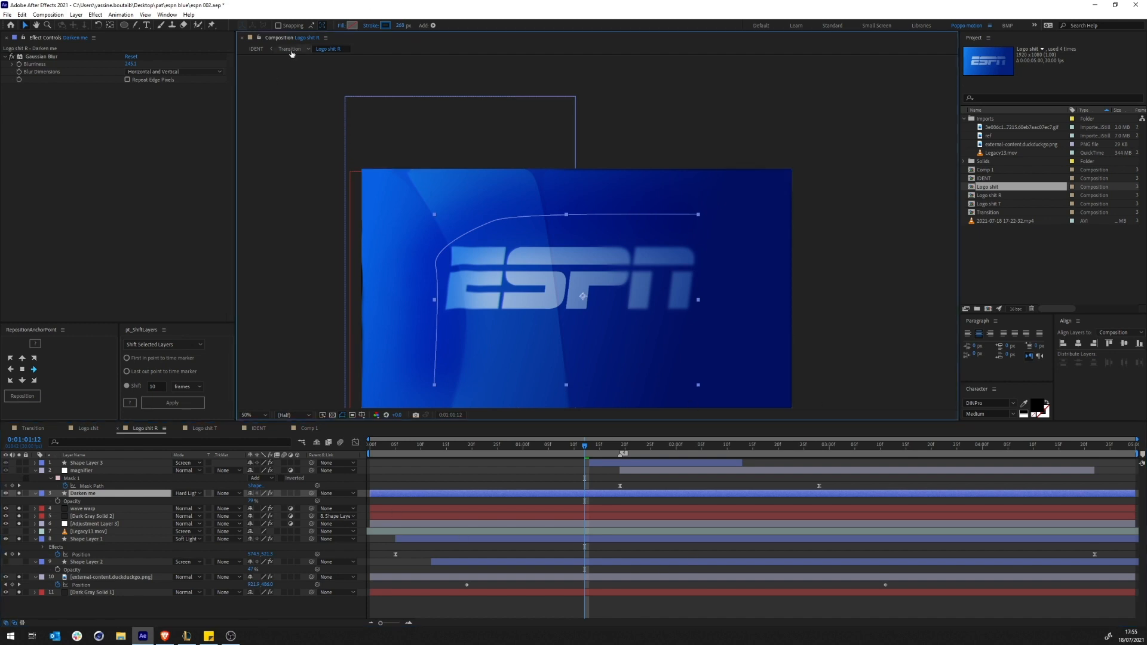
Examine the top-face logo composition by scrubbing its light and inspecting Shape Layer 7's glow, comparing it with the Transition composition
{"action": "left_click", "coordinate": [205, 430]}
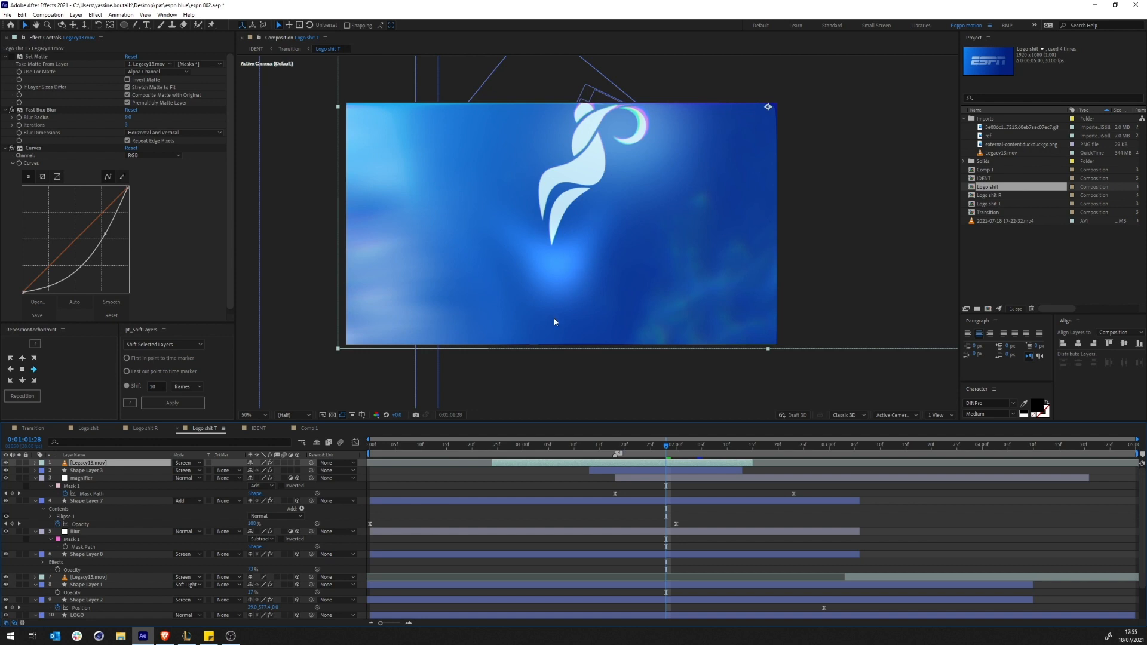
{"action": "left_click_drag", "start_coordinate": [601, 448], "coordinate": [630, 478]}
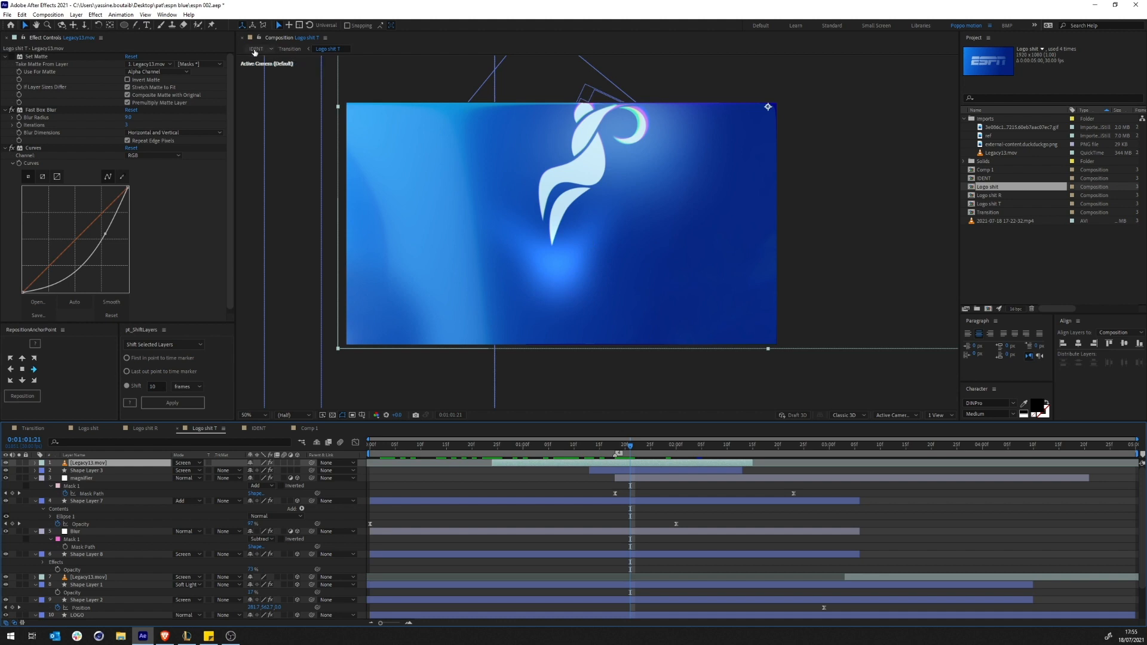
{"action": "left_click", "coordinate": [284, 49]}
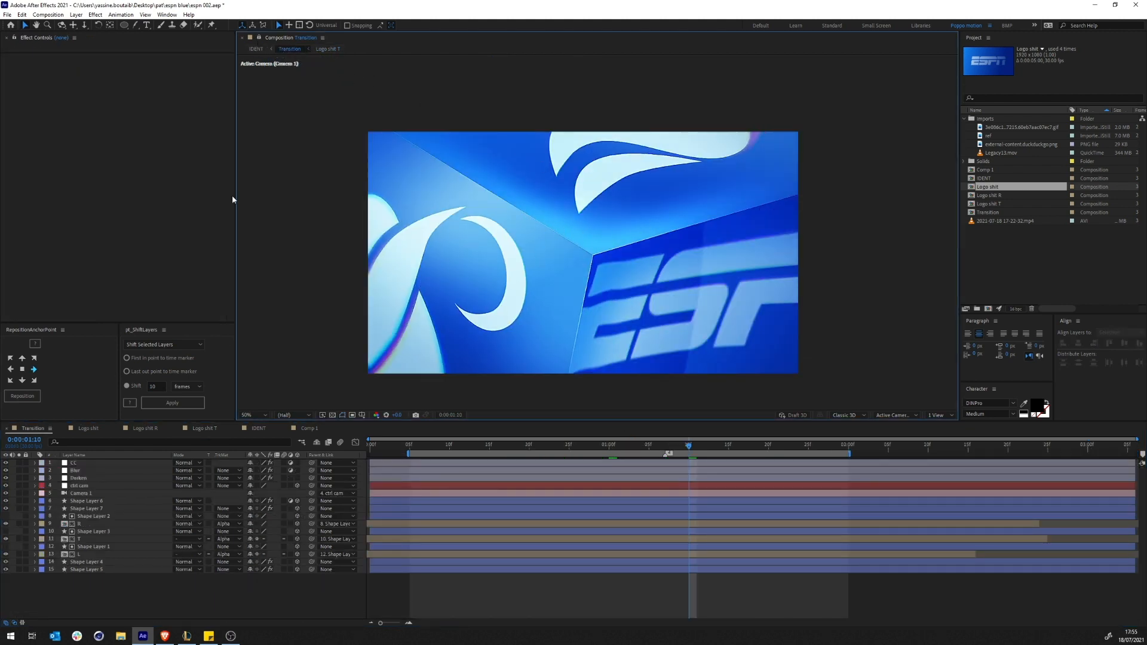
{"action": "left_click", "coordinate": [202, 429]}
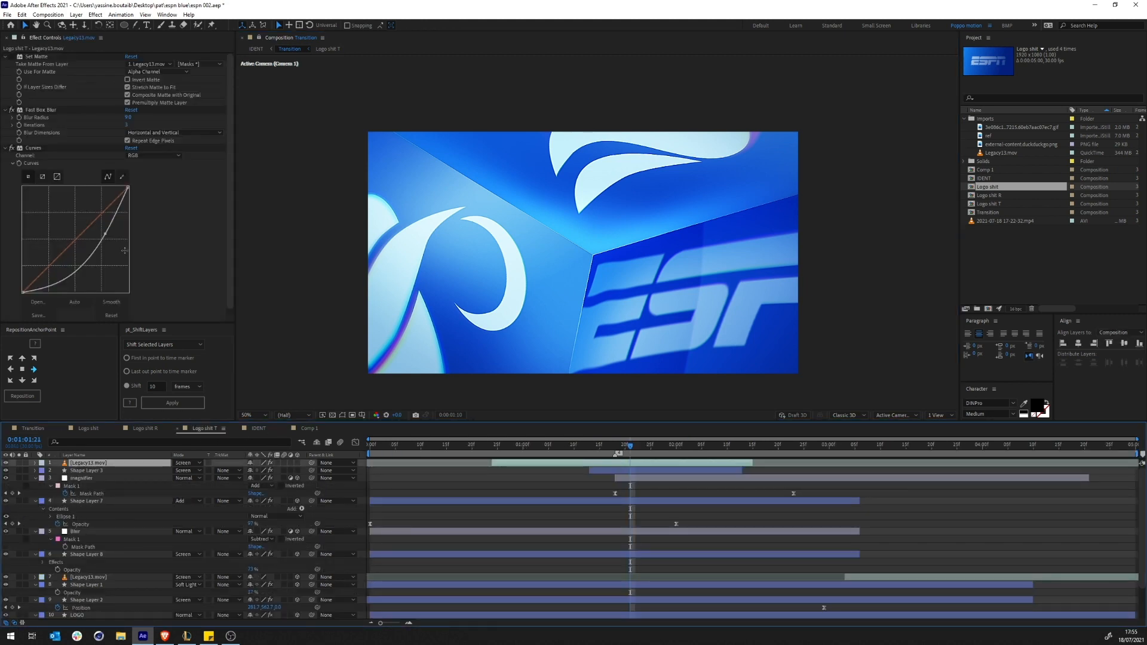
{"action": "left_click", "coordinate": [327, 49]}
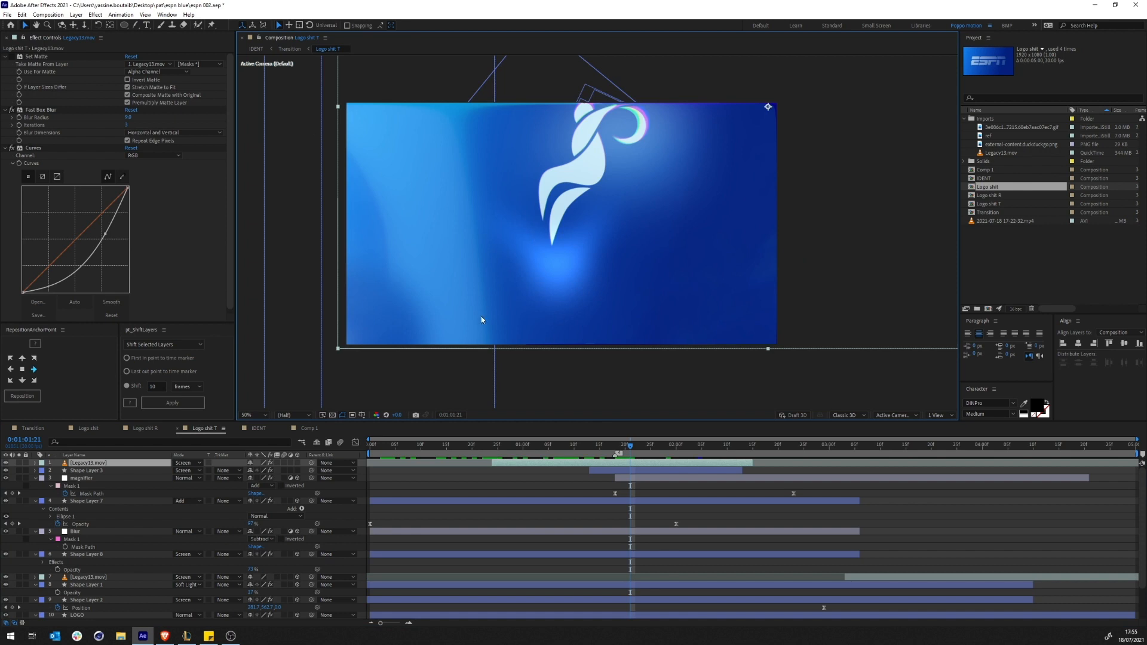
{"action": "left_click", "coordinate": [89, 502]}
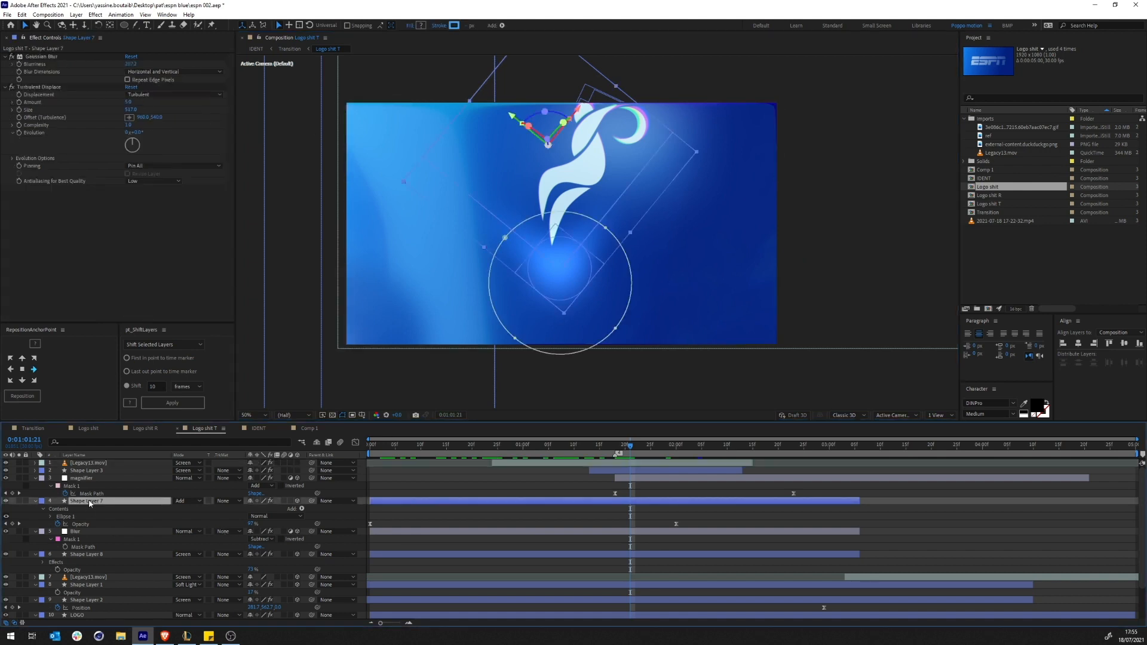
{"action": "left_click", "coordinate": [10, 502]}
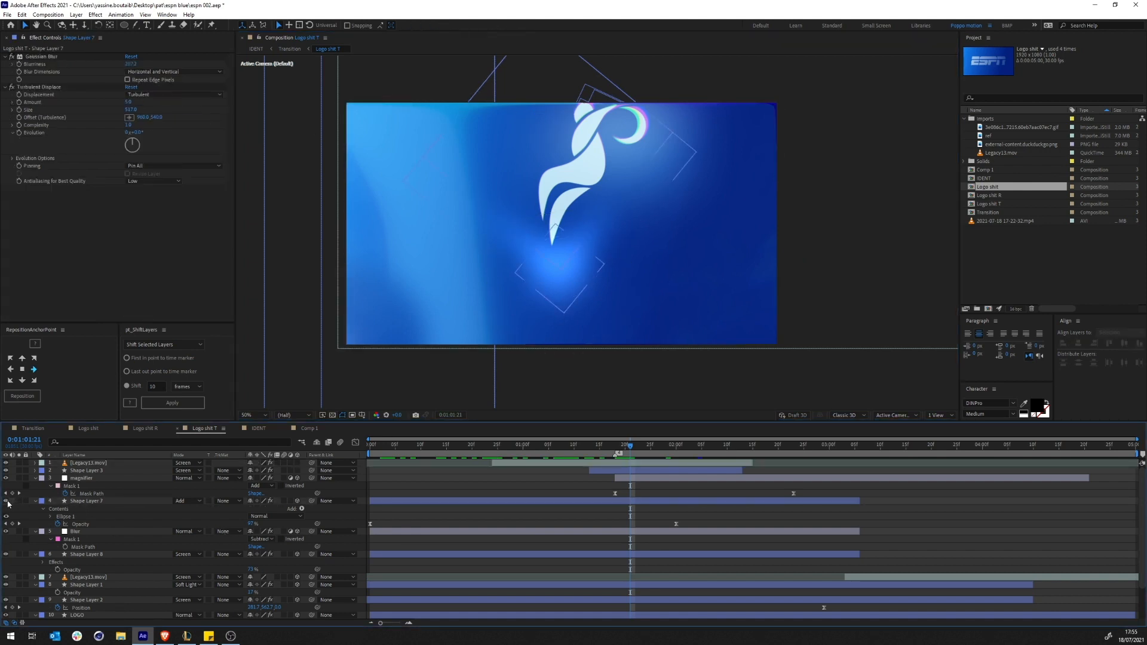
Open the IDENT composition and move the playhead to its first frame
{"action": "left_click", "coordinate": [291, 49]}
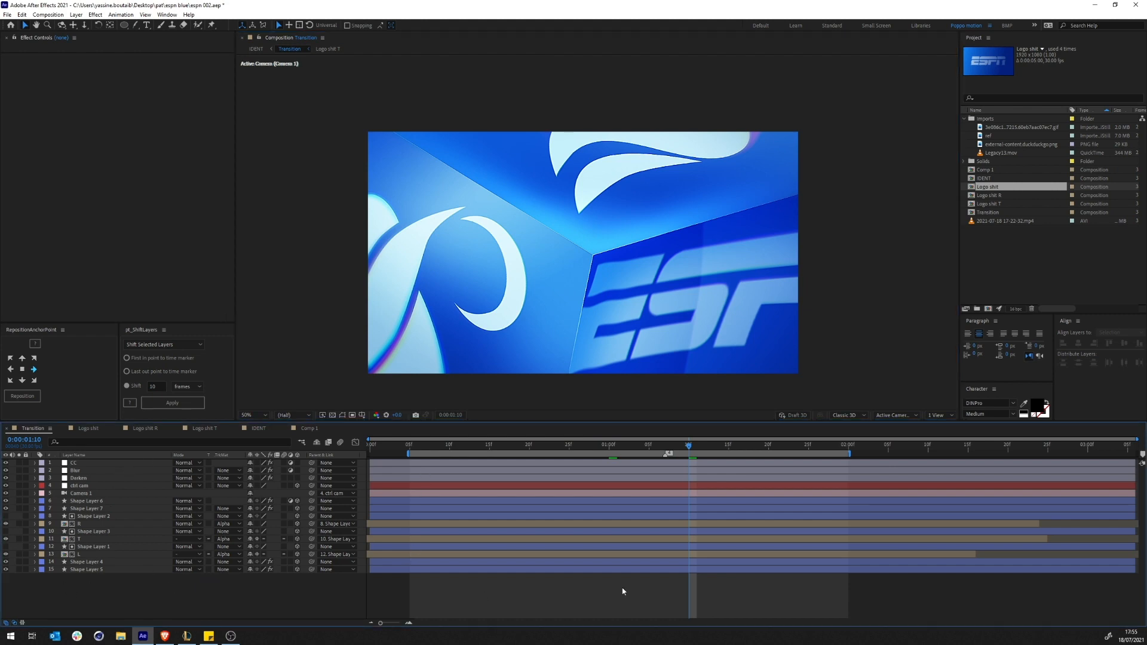
{"action": "left_click", "coordinate": [255, 49]}
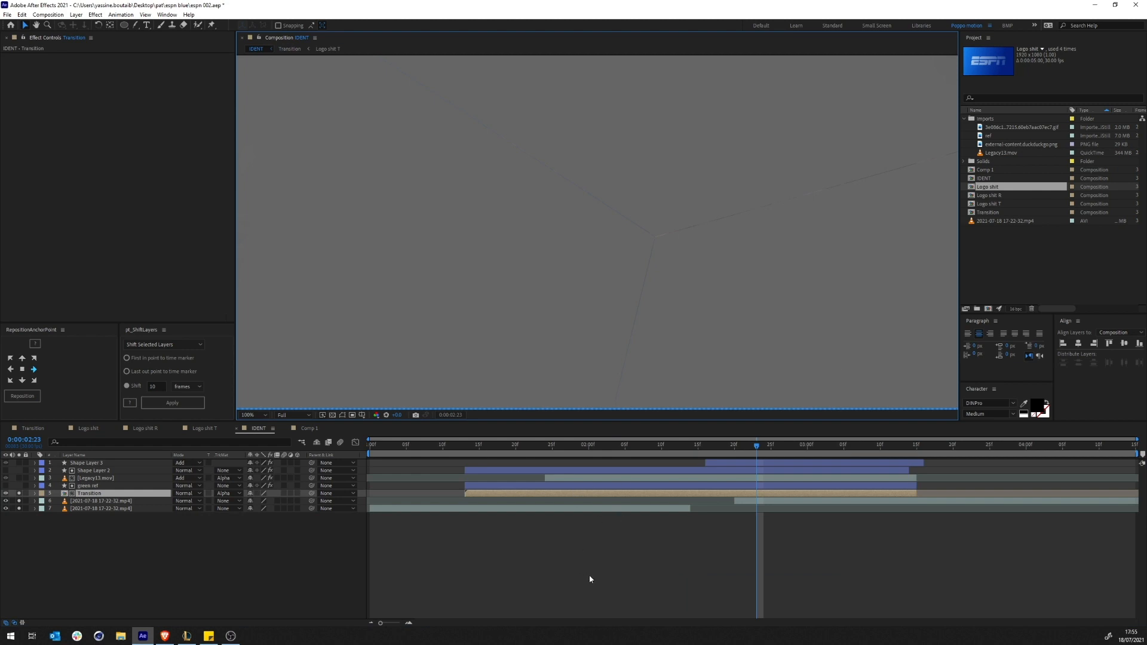
{"action": "left_click", "coordinate": [589, 579]}
{"action": "left_click", "coordinate": [373, 447]}
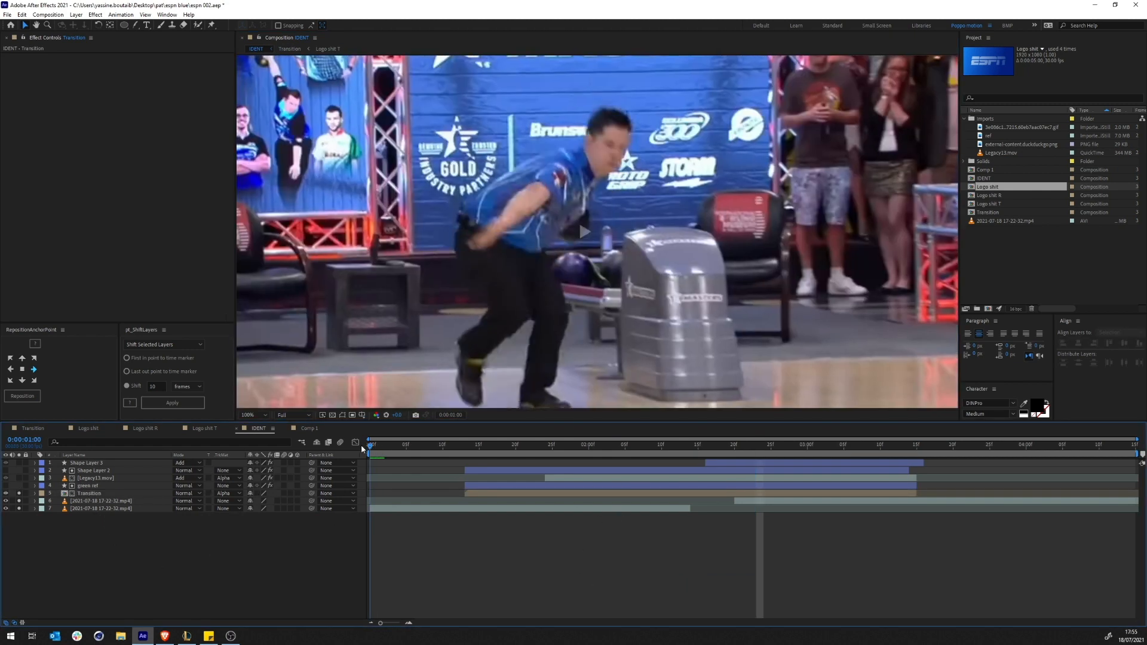
Solo the green ref layer in the IDENT composition along with the transition and footage layers
{"action": "left_click", "coordinate": [90, 486]}
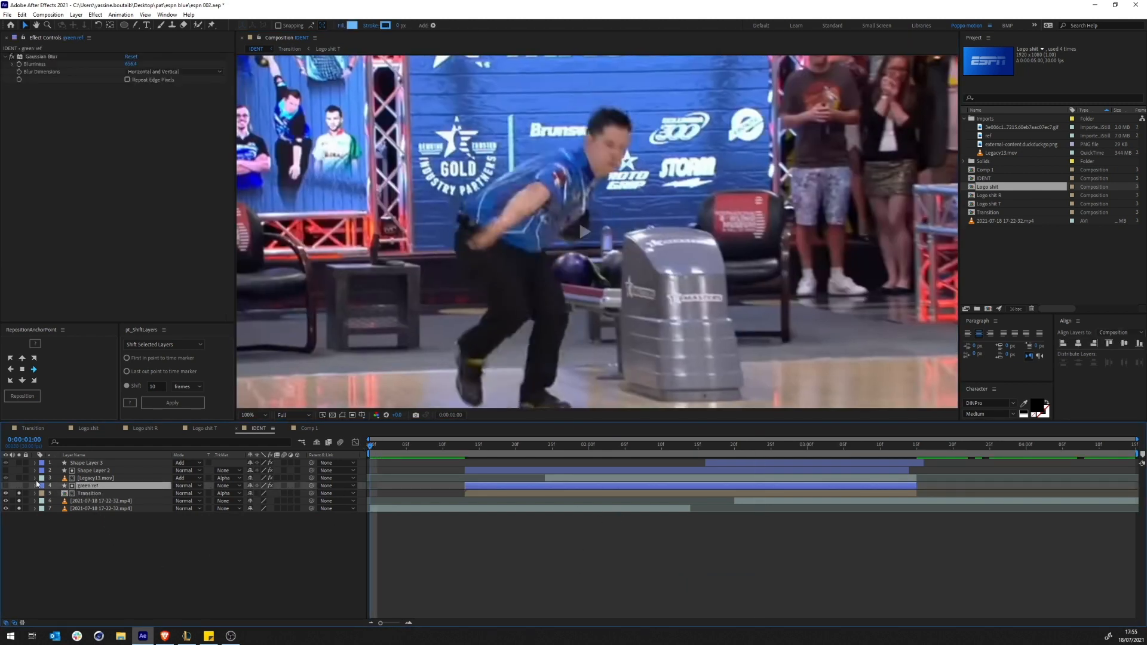
{"action": "left_click", "coordinate": [6, 486]}
{"action": "left_click", "coordinate": [19, 485]}
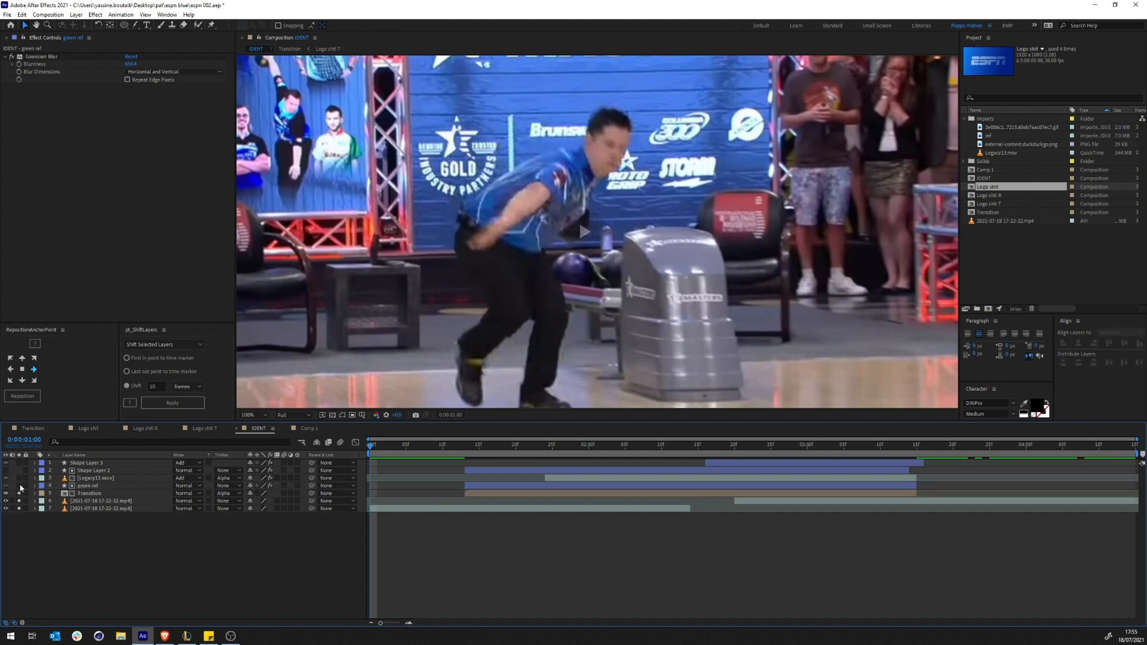
{"action": "left_click", "coordinate": [193, 485]}
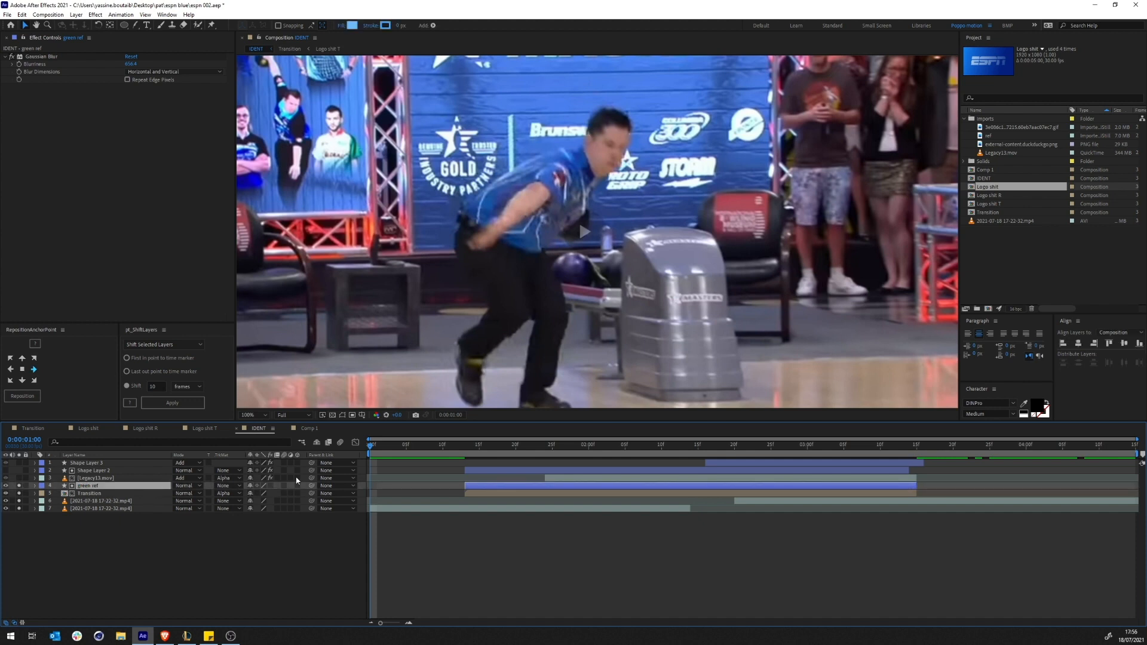
{"action": "key", "text": "comma"}
{"action": "key", "text": "comma"}
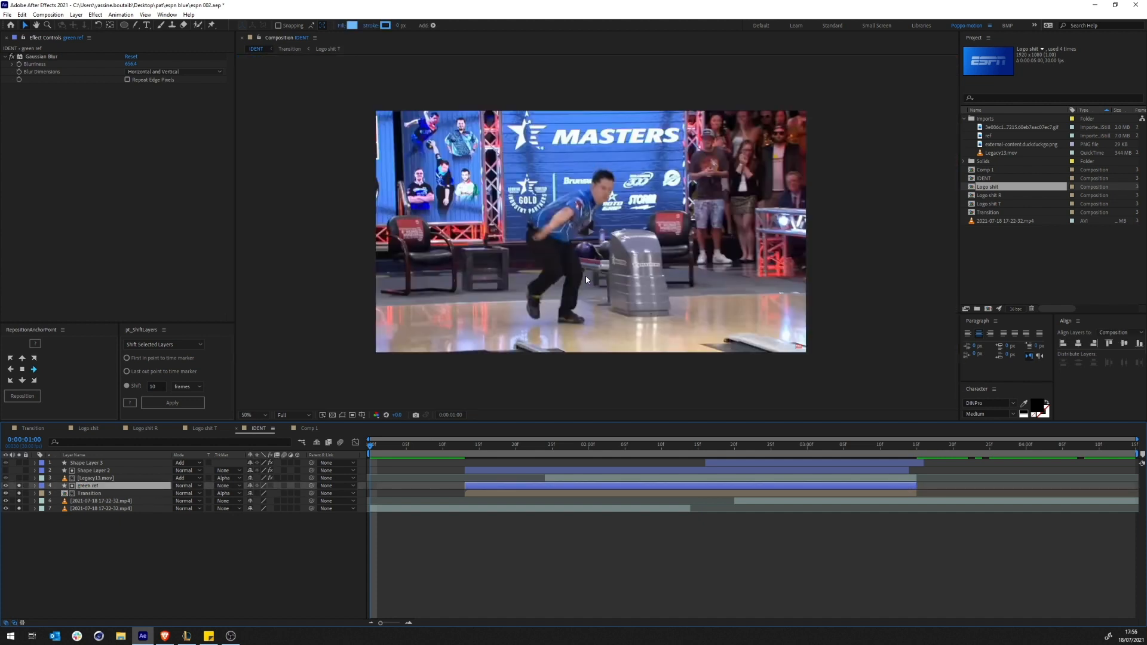
Unsolo the Transition layer and scrub the IDENT composition to examine green ref's sweep over the footage without and with Gaussian Blur
{"action": "left_click", "coordinate": [377, 447]}
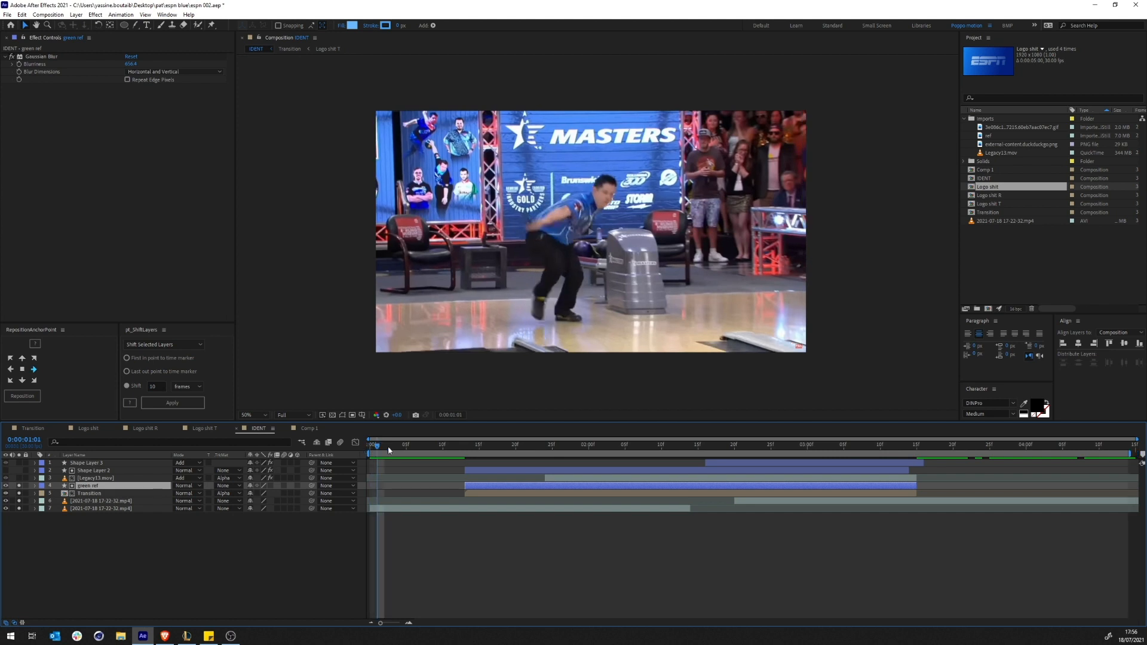
{"action": "left_click_drag", "start_coordinate": [388, 445], "coordinate": [611, 457]}
{"action": "left_click", "coordinate": [19, 493]}
{"action": "key", "text": "space"}
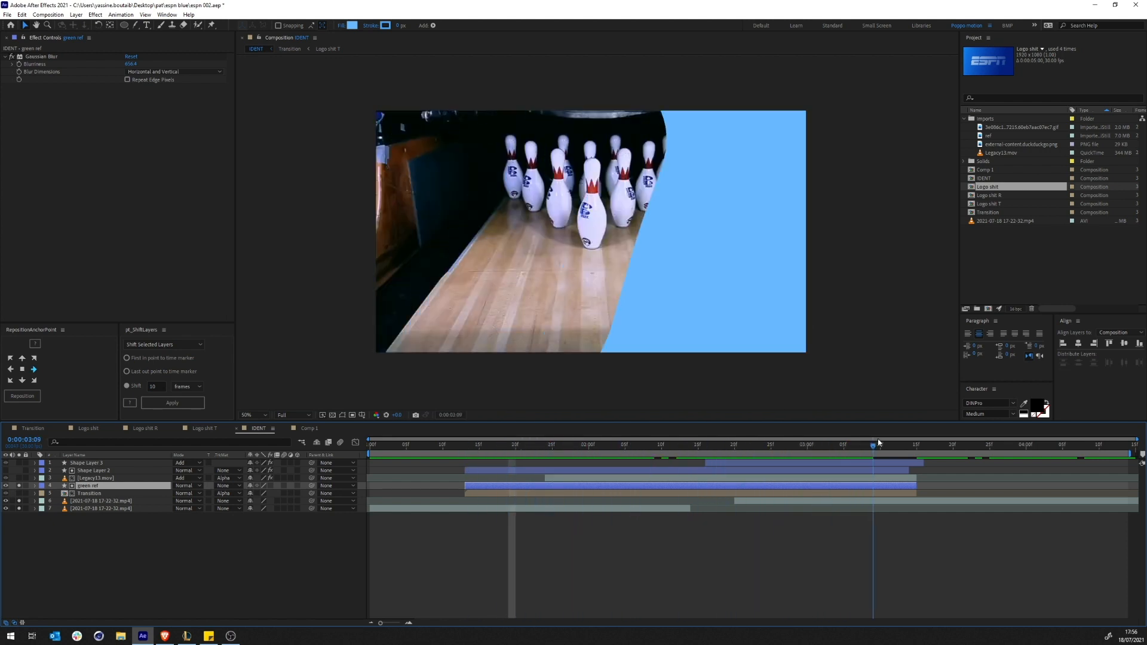
{"action": "left_click_drag", "start_coordinate": [772, 447], "coordinate": [763, 448]}
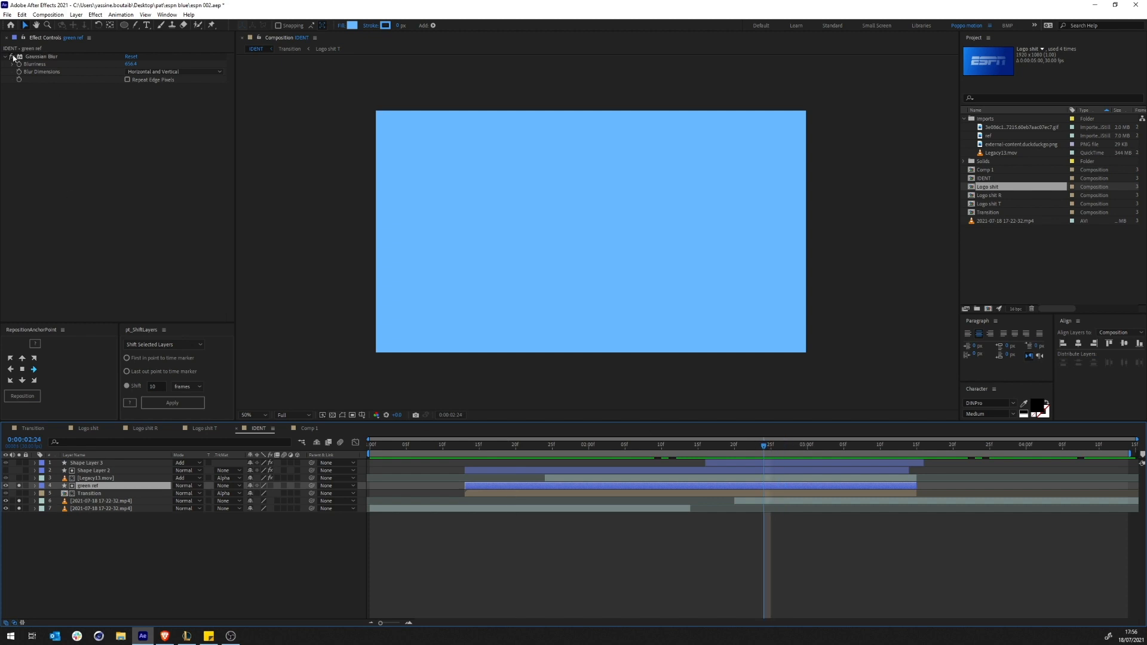
{"action": "left_click", "coordinate": [272, 486]}
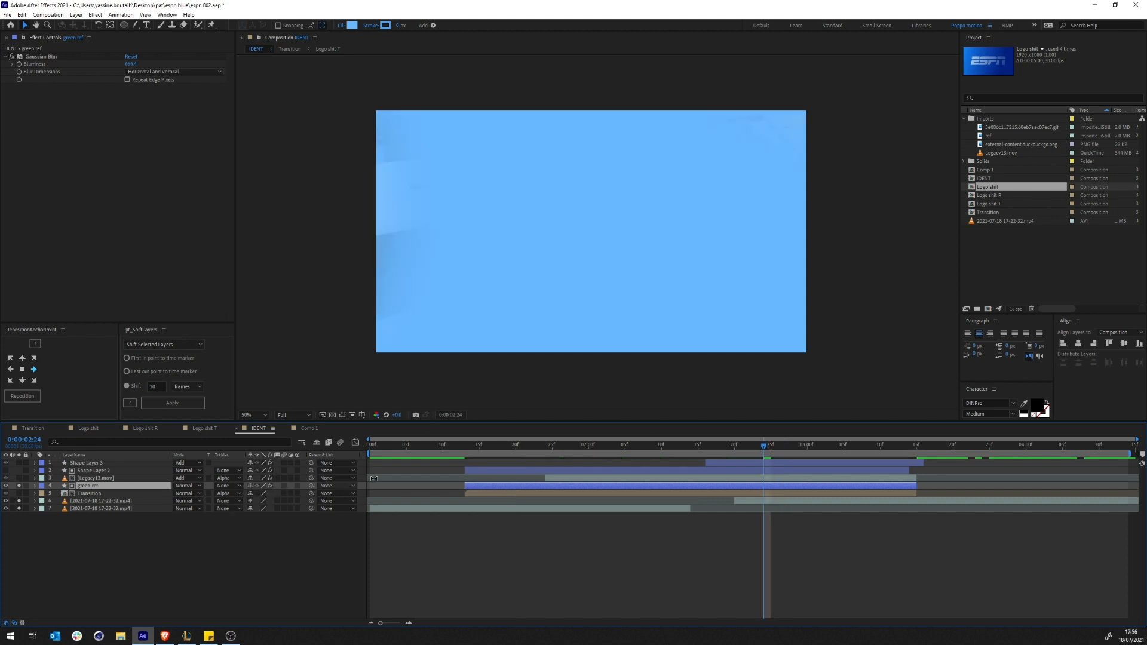
{"action": "left_click_drag", "start_coordinate": [420, 448], "coordinate": [903, 456]}
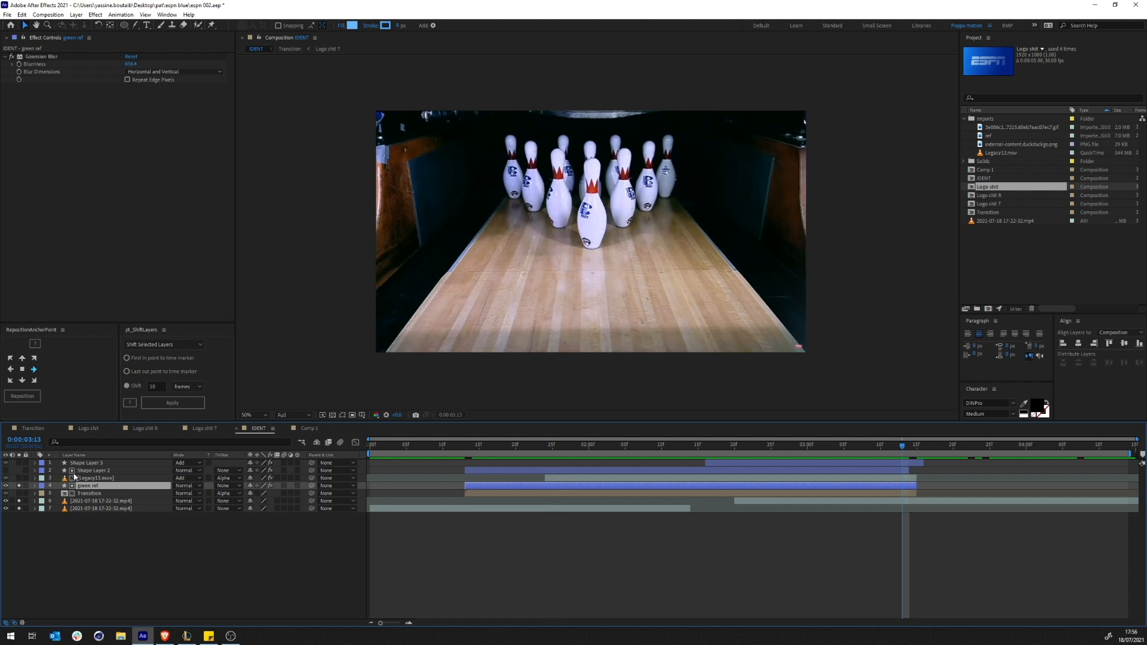
Check the Transition layer's Alpha Matte "green ref" track matte option and solo the Transition layer again
{"action": "key", "text": "ctrl+Down"}
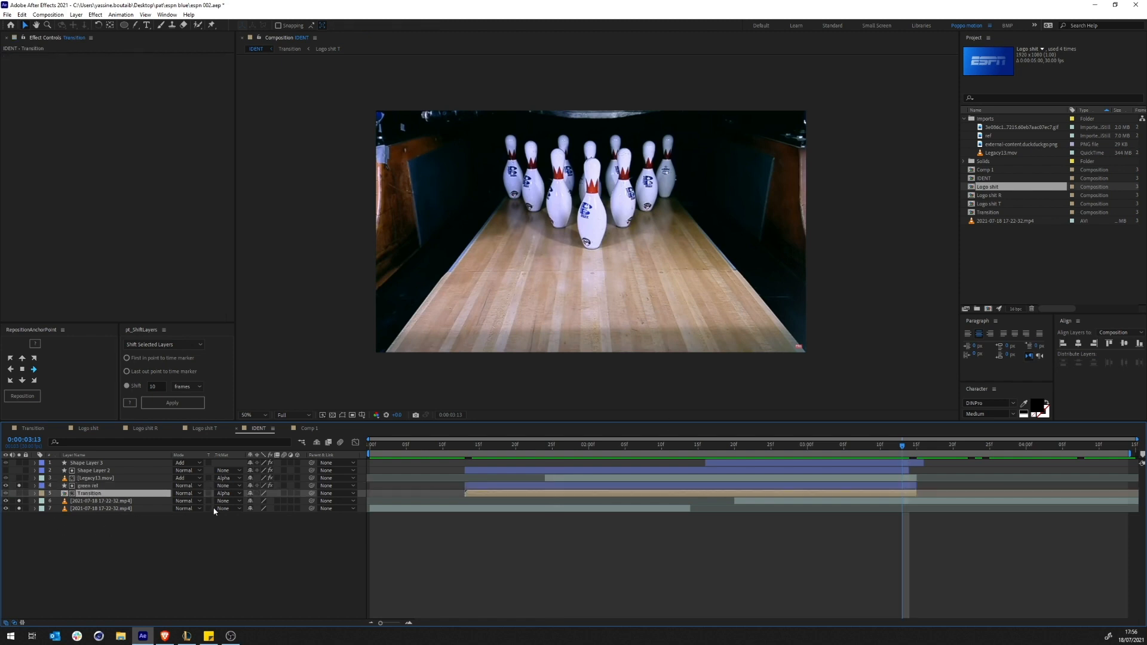
{"action": "left_click", "coordinate": [233, 496]}
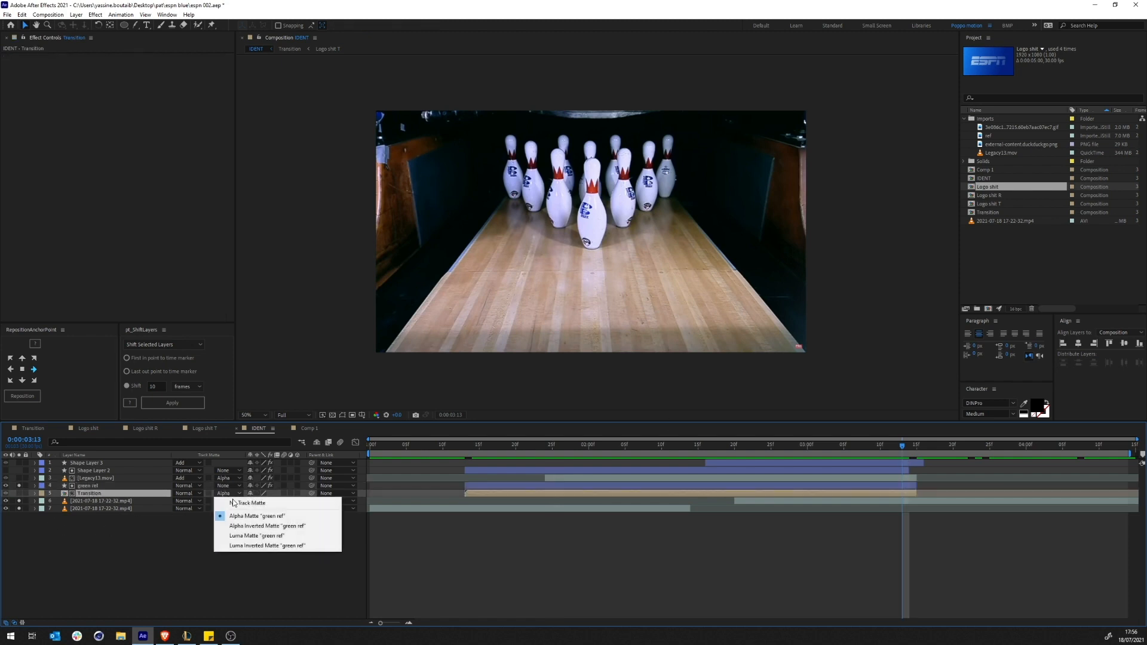
{"action": "left_click", "coordinate": [159, 524]}
{"action": "left_click", "coordinate": [19, 494]}
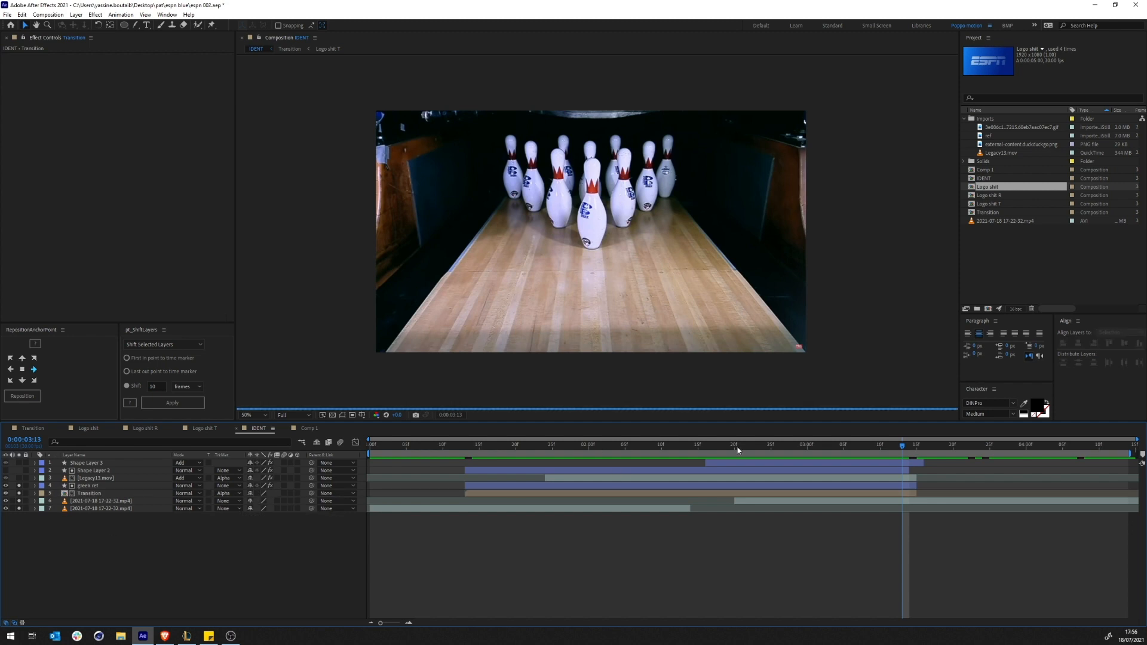
Examine the matte's soft edge at 0:00:01:20 and 0:00:01:24, unsolo green ref, and view the transition up to 0:00:02:14
{"action": "left_click", "coordinate": [516, 446]}
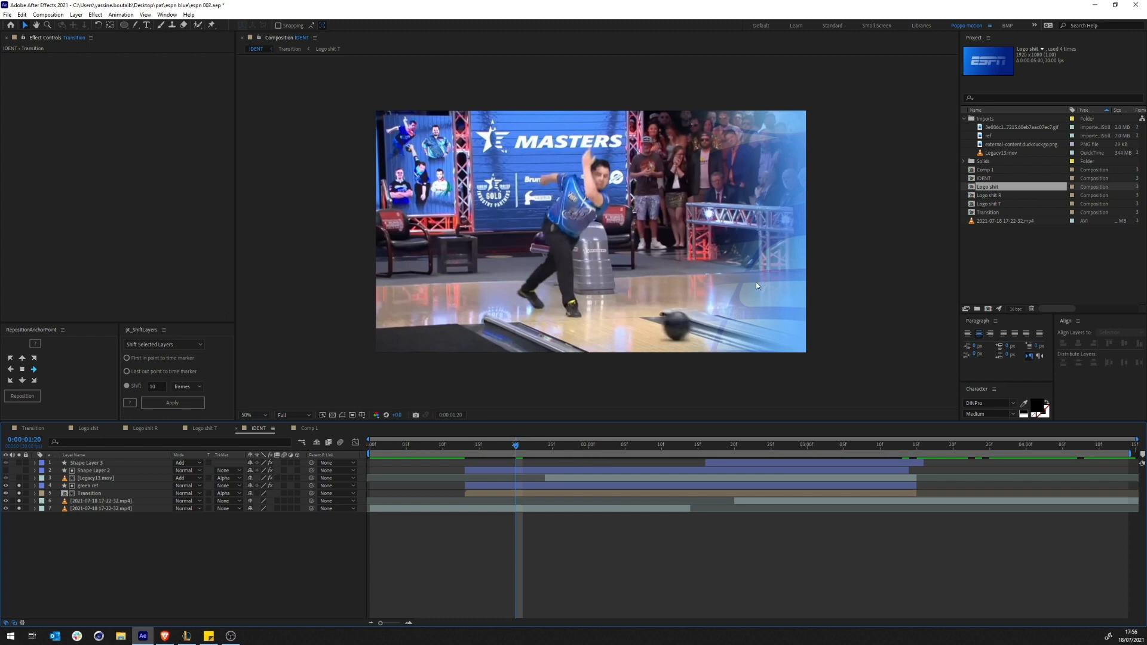
{"action": "left_click", "coordinate": [544, 450]}
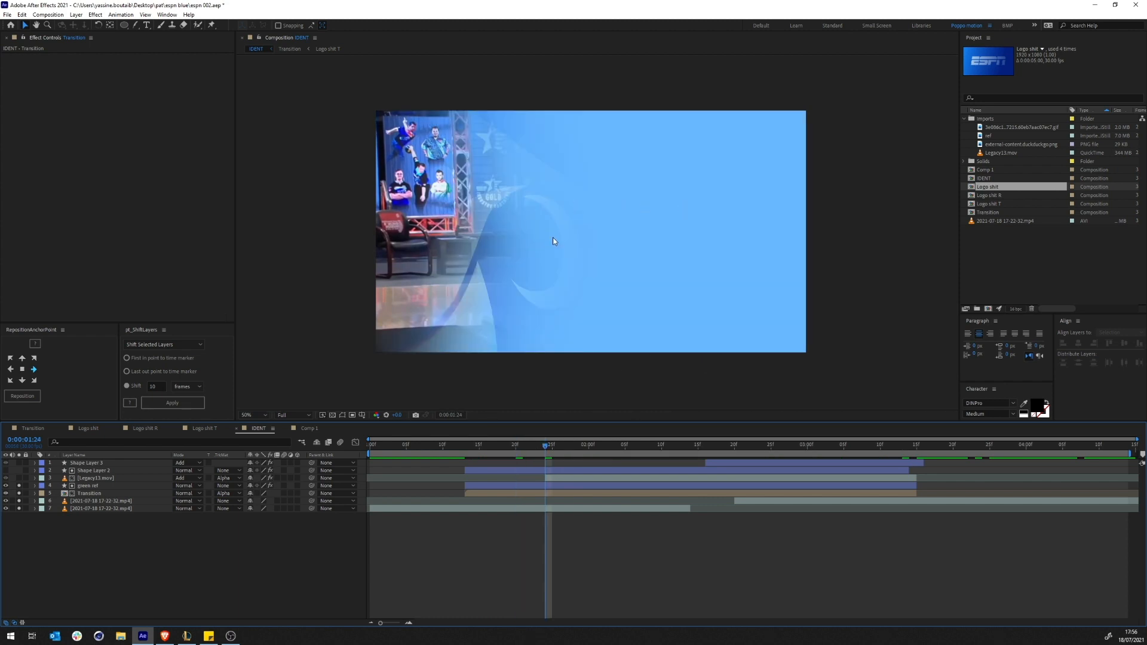
{"action": "left_click", "coordinate": [19, 486]}
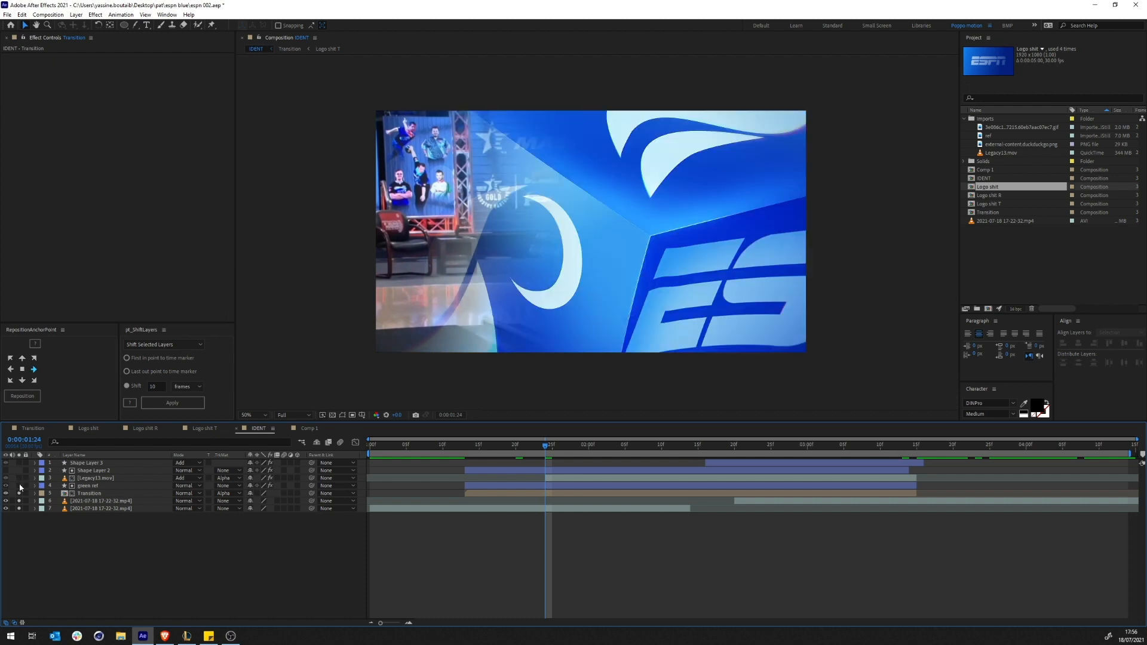
{"action": "left_click", "coordinate": [19, 485]}
{"action": "left_click", "coordinate": [19, 485]}
{"action": "left_click", "coordinate": [588, 446]}
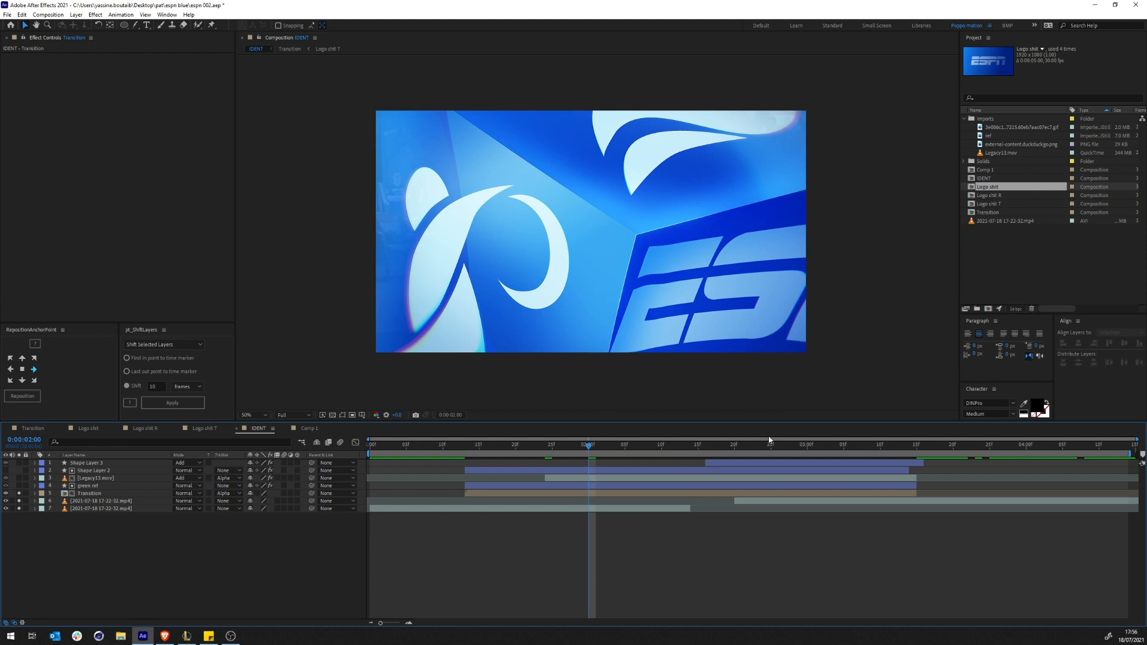
{"action": "left_click", "coordinate": [690, 452]}
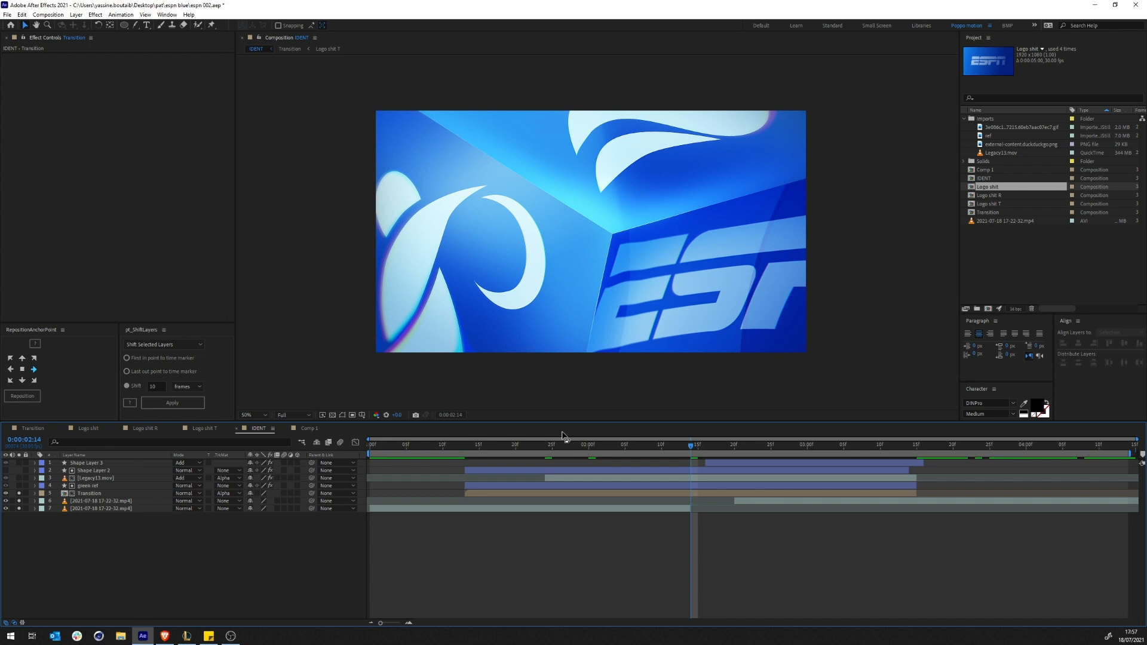
Open the ESPN face's logo composition and select its magnifier layer to inspect the effects
{"action": "left_click", "coordinate": [151, 428]}
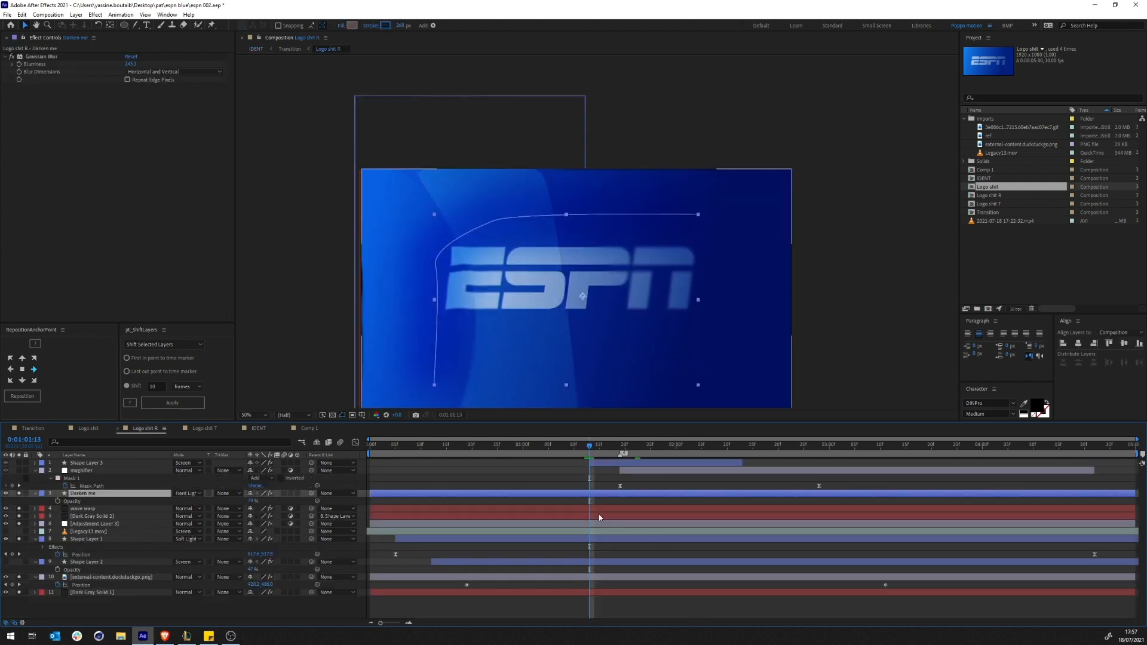
{"action": "left_click", "coordinate": [79, 472]}
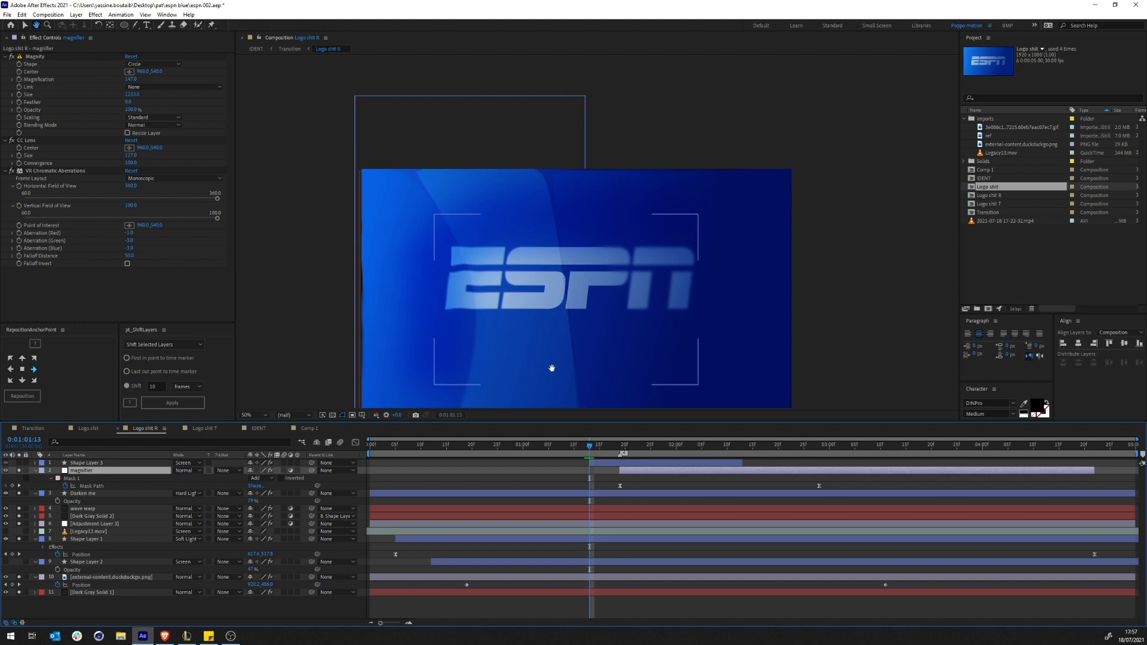
{"action": "left_click_drag", "start_coordinate": [551, 369], "coordinate": [568, 292]}
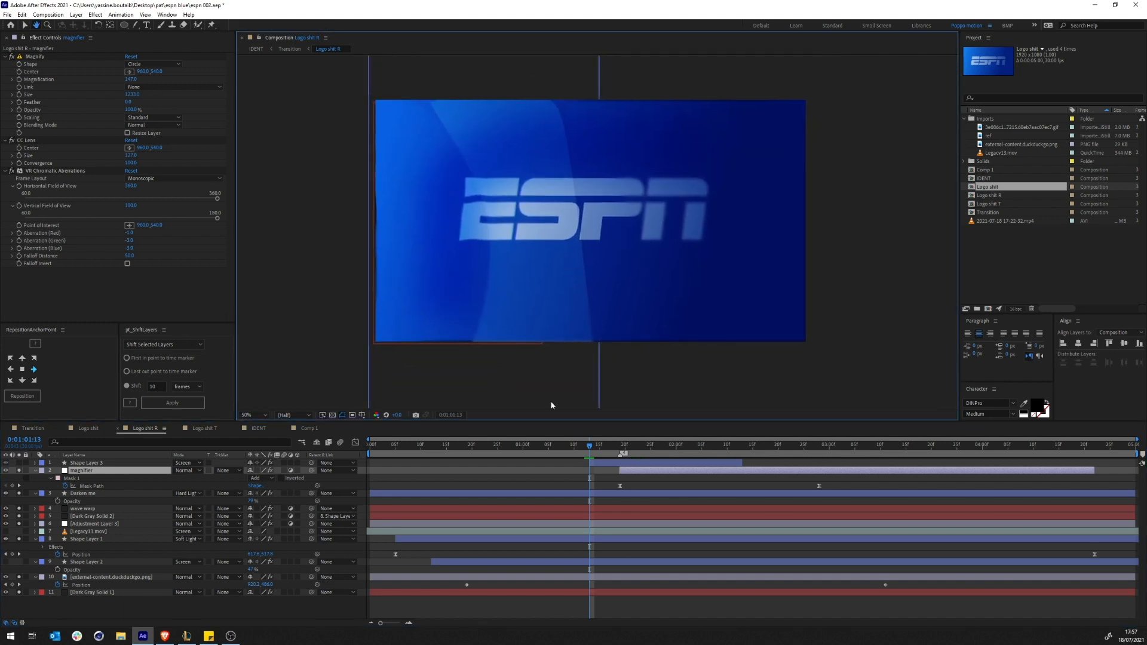
{"action": "left_click", "coordinate": [631, 472]}
Collapse the properties of Shape Layer 1, Shape Layer 2 and the logo image layer, and clear the layer solos
{"action": "left_click", "coordinate": [36, 541]}
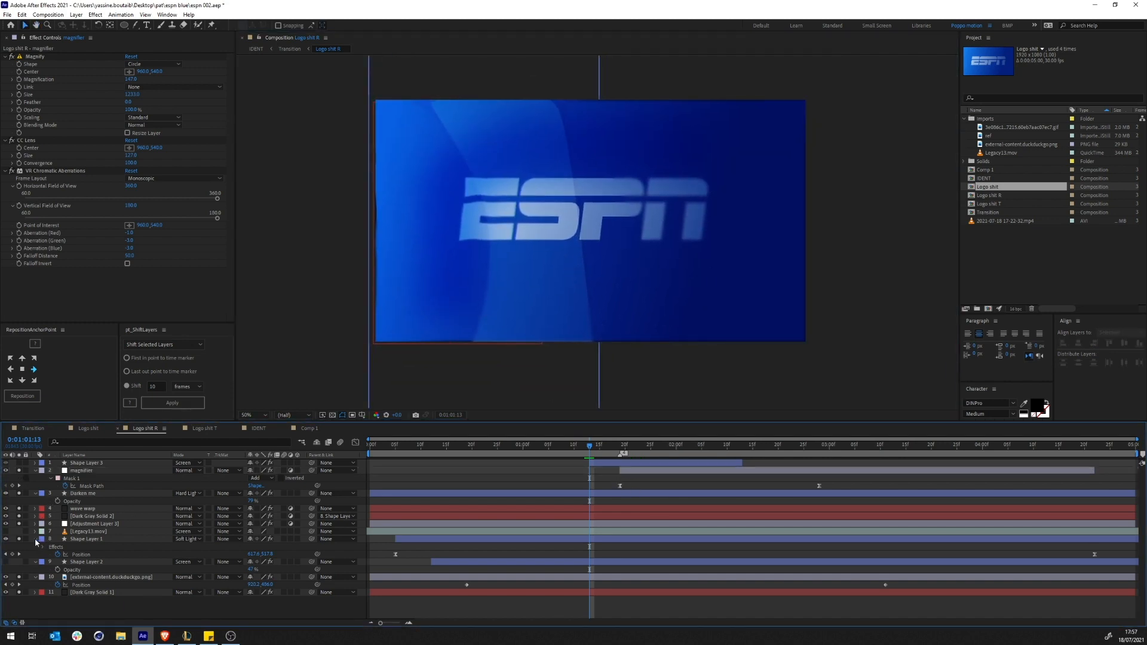
{"action": "left_click", "coordinate": [34, 539]}
{"action": "left_click", "coordinate": [35, 547]}
{"action": "left_click", "coordinate": [35, 554]}
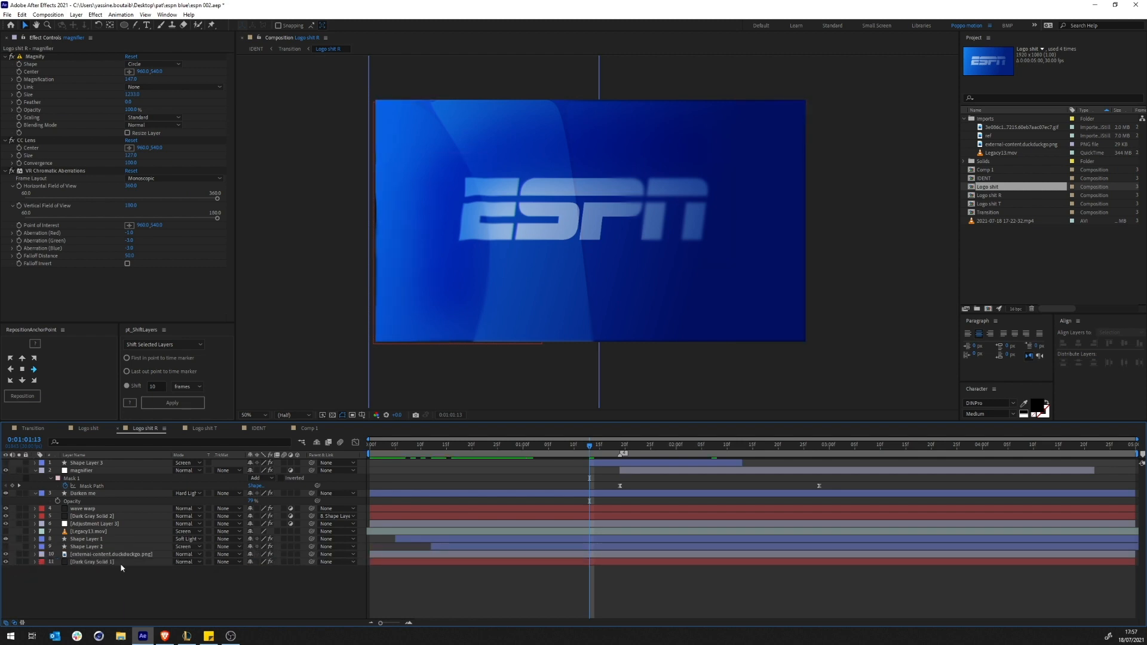
Set the preview resolution to Quarter and scrub through the magnifier layer's sweep across the ESPN logo
{"action": "left_click", "coordinate": [289, 414]}
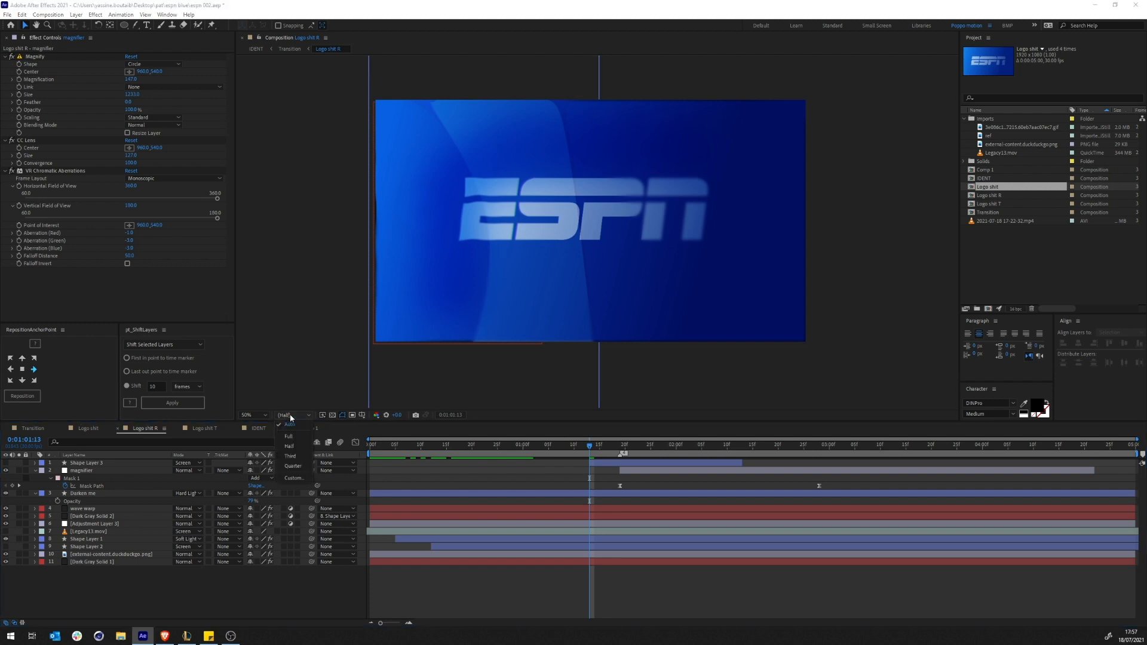
{"action": "left_click", "coordinate": [292, 468]}
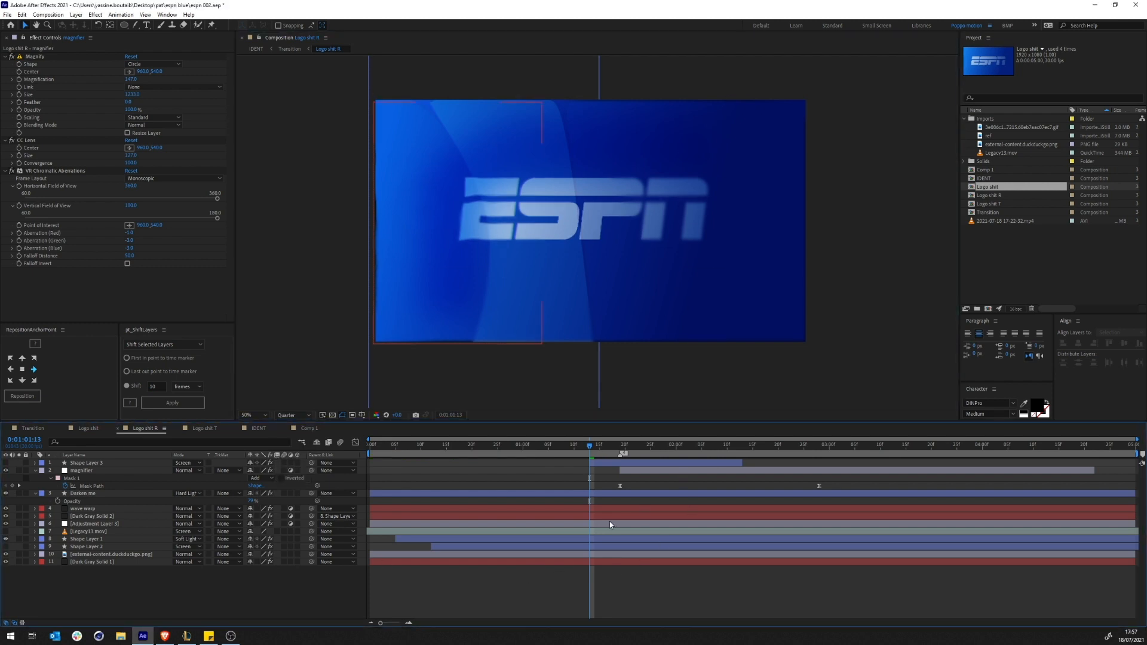
{"action": "left_click", "coordinate": [600, 449]}
{"action": "left_click_drag", "start_coordinate": [603, 453], "coordinate": [815, 480]}
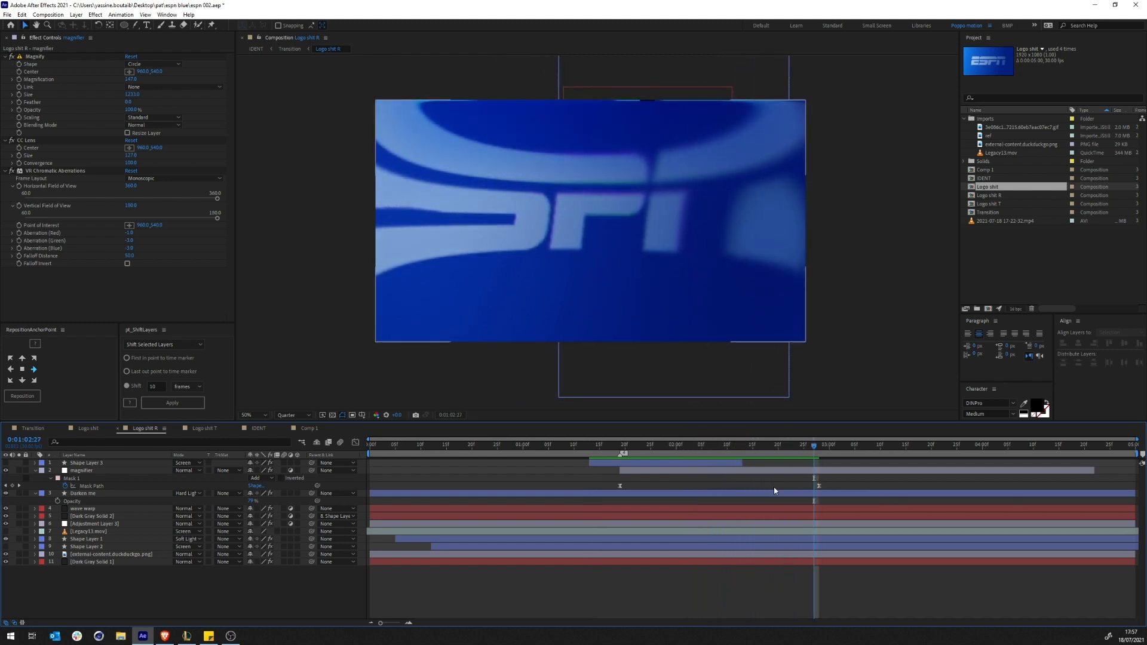
{"action": "left_click", "coordinate": [776, 471]}
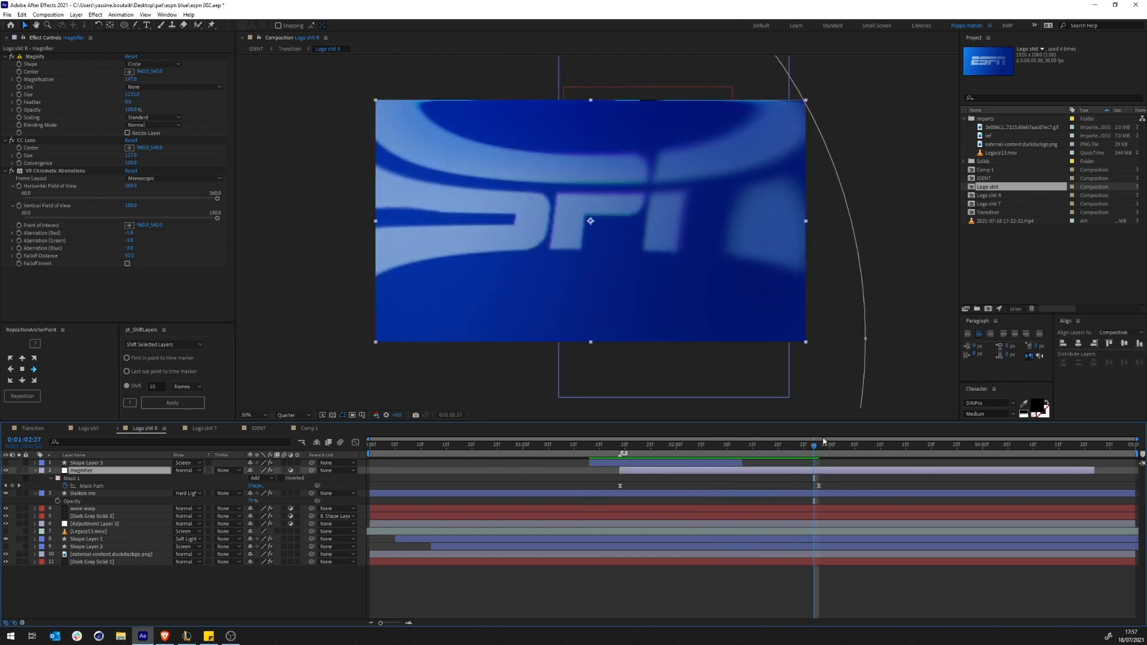
{"action": "left_click_drag", "start_coordinate": [816, 452], "coordinate": [774, 508]}
Disable CC Lens and VR Chromatic Aberrations on the magnifier layer, and toggle Magnify off and on to compare
{"action": "left_click", "coordinate": [12, 141]}
{"action": "left_click", "coordinate": [12, 170]}
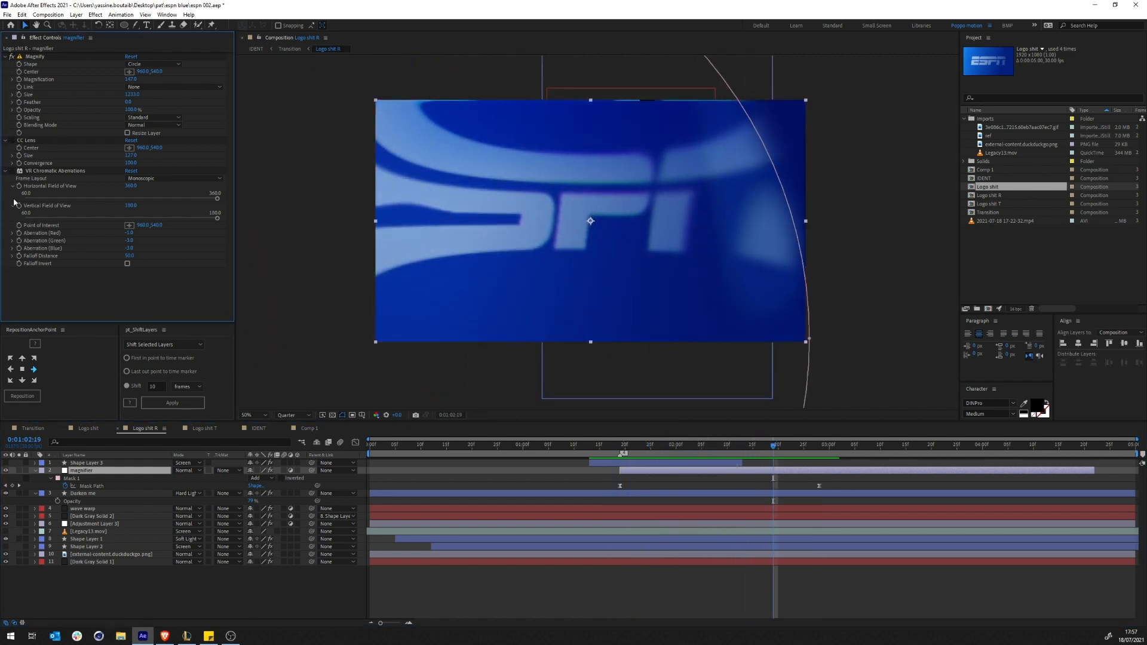
{"action": "left_click", "coordinate": [29, 57]}
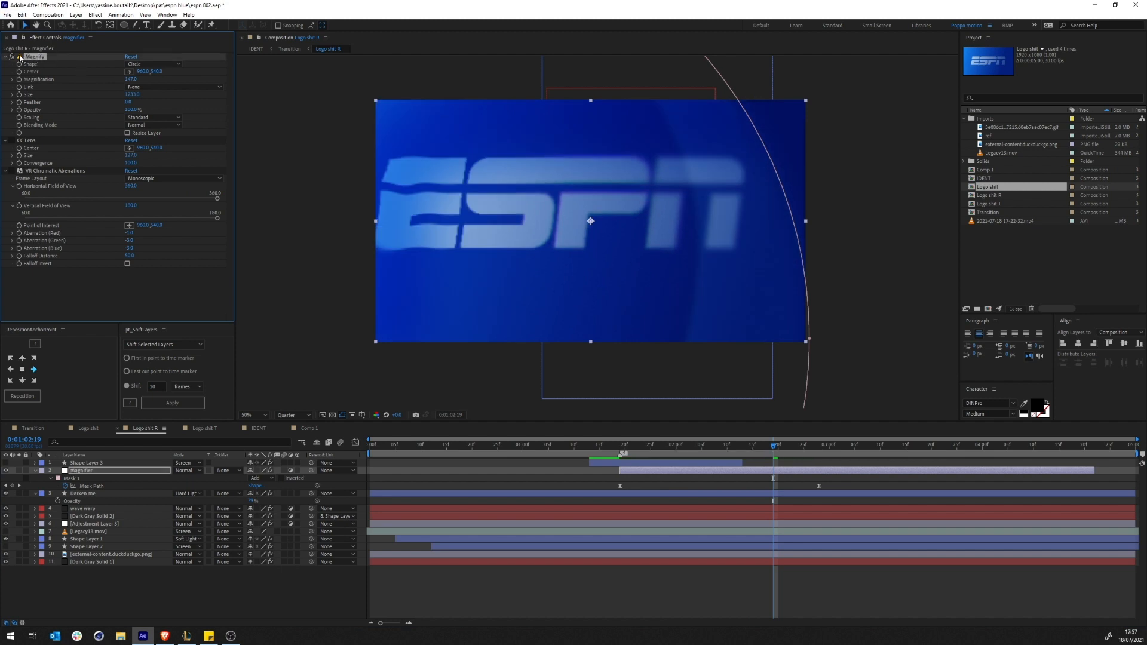
{"action": "left_click", "coordinate": [11, 57]}
{"action": "left_click", "coordinate": [12, 57]}
{"action": "left_click", "coordinate": [11, 57]}
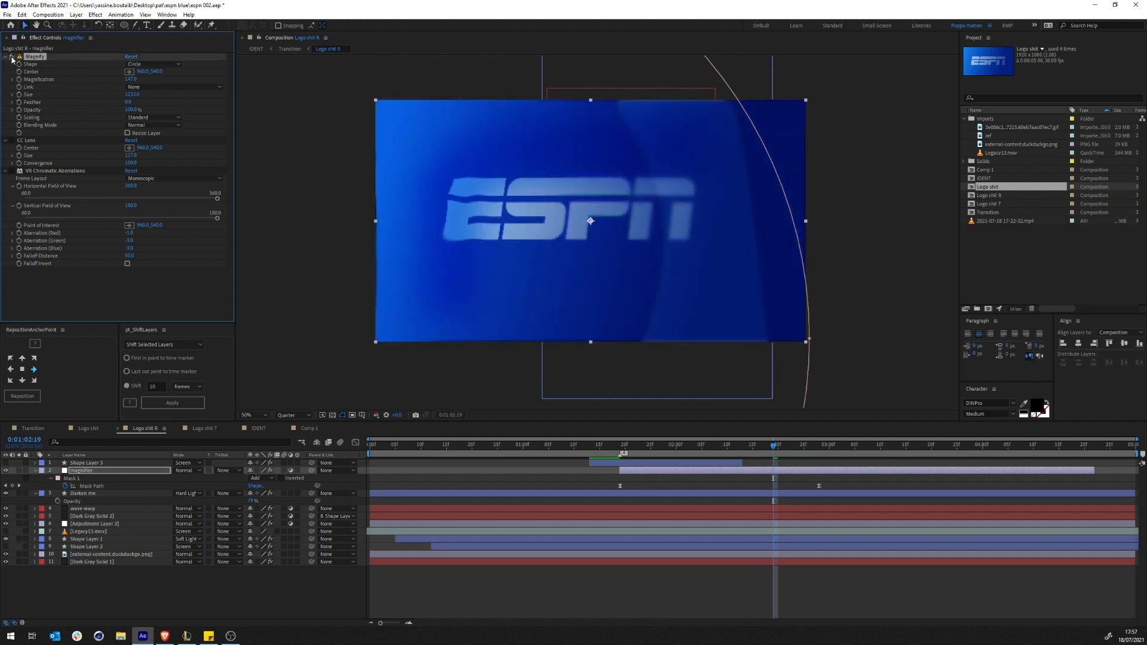
{"action": "left_click", "coordinate": [11, 57]}
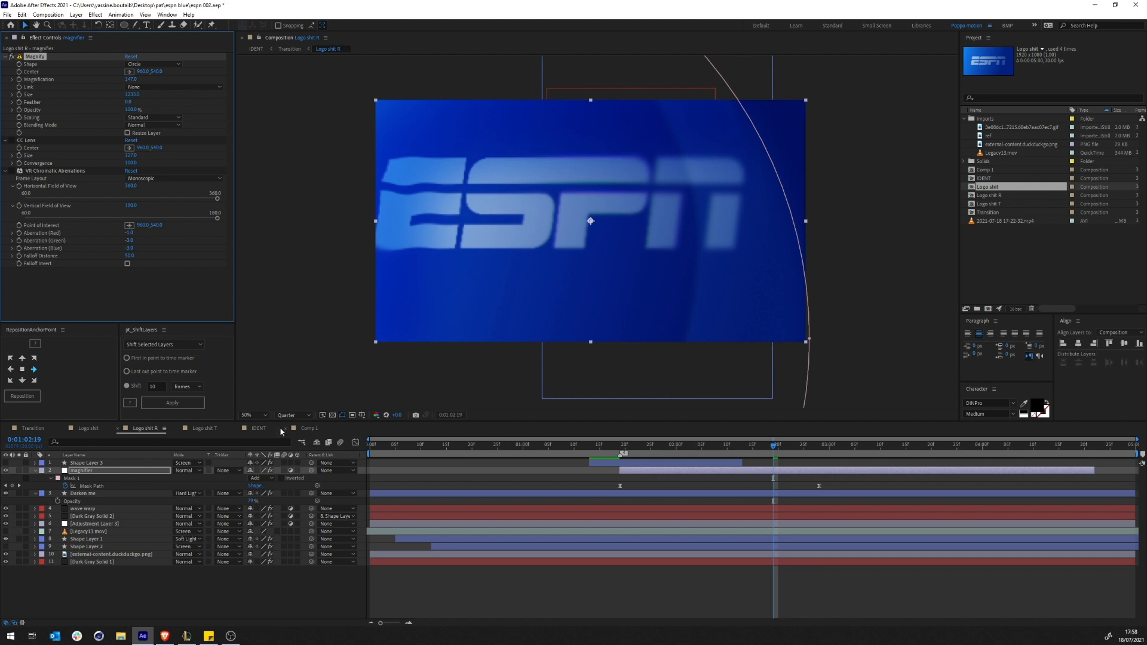
Add a new adjustment layer to Comp 1 and apply the Magnify effect to it
{"action": "left_click", "coordinate": [308, 429]}
{"action": "left_click", "coordinate": [474, 484]}
{"action": "scroll", "coordinate": [694, 281], "scroll_direction": "down", "scroll_amount": 1}
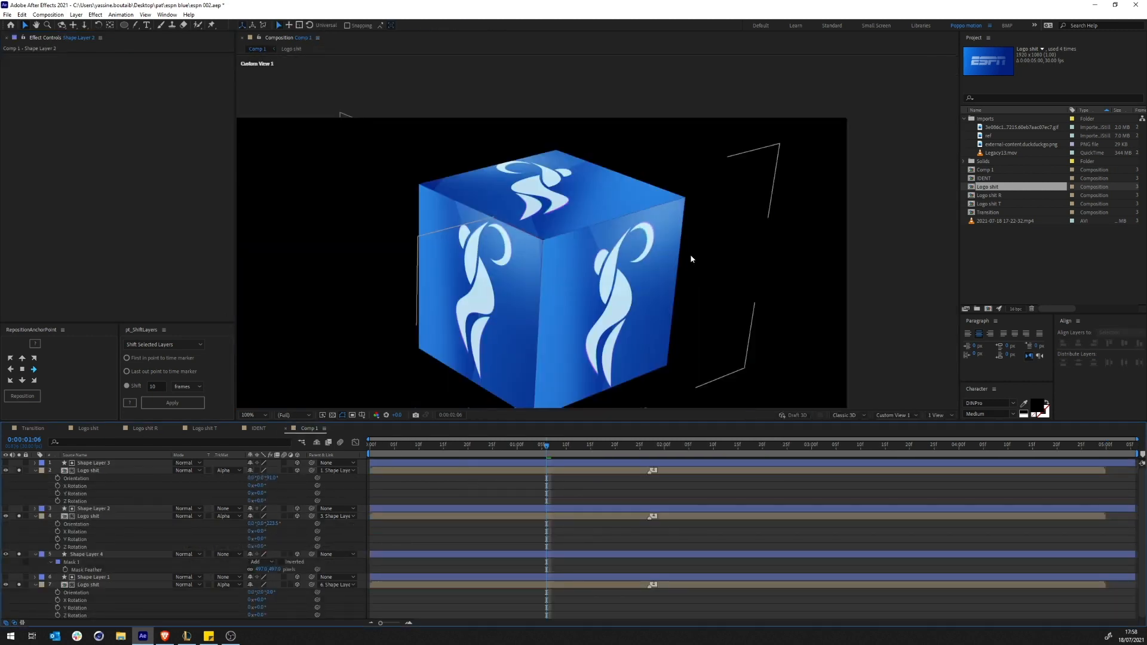
{"action": "key", "text": "ctrl+alt+y"}
{"action": "key", "text": "ctrl+space"}
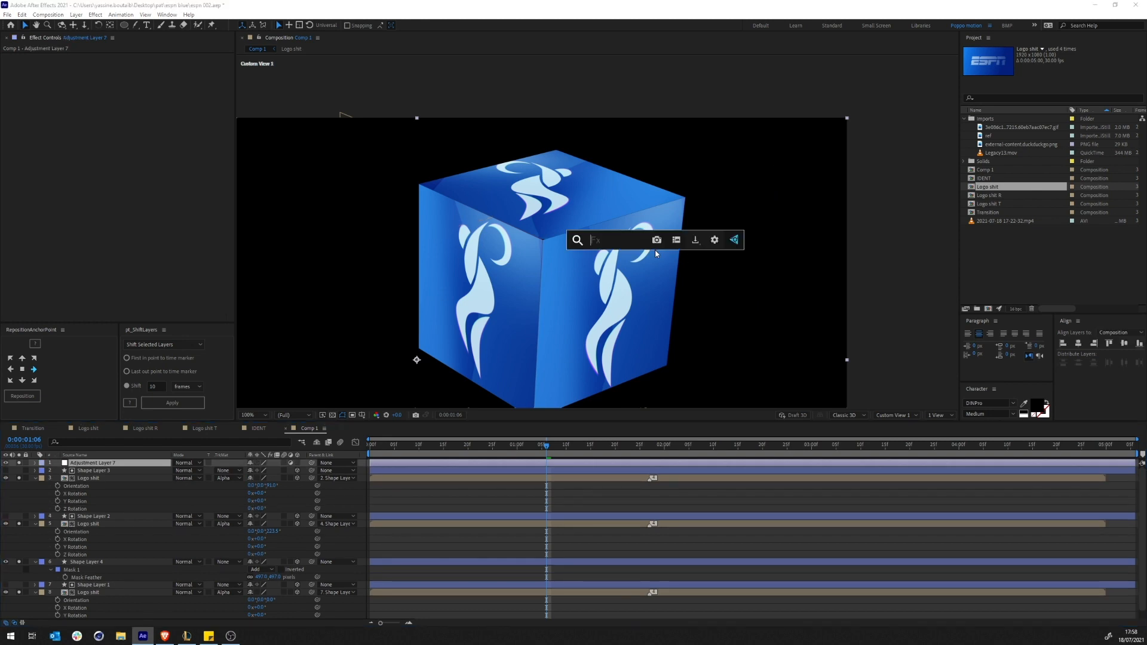
{"action": "type", "text": "magnify"}
{"action": "key", "text": "Return"}
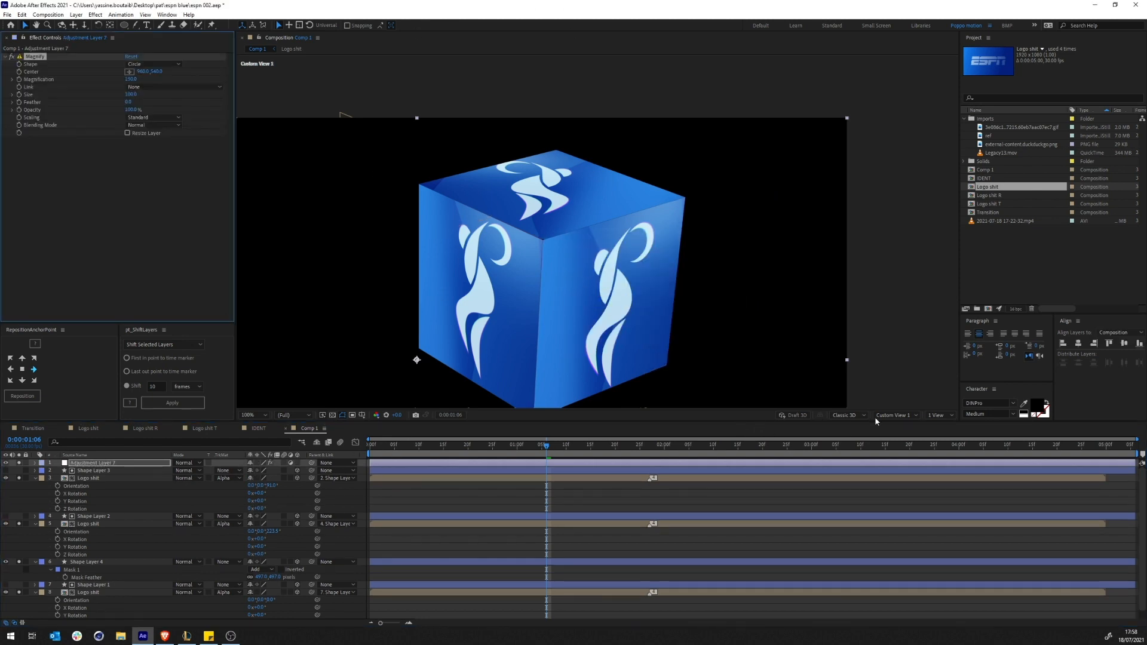
Switch Comp 1 to the Active Camera view and enlarge the Magnify size until it covers the whole logo face
{"action": "left_click", "coordinate": [892, 418]}
{"action": "left_click", "coordinate": [891, 420]}
{"action": "left_click", "coordinate": [892, 420]}
{"action": "left_click", "coordinate": [890, 433]}
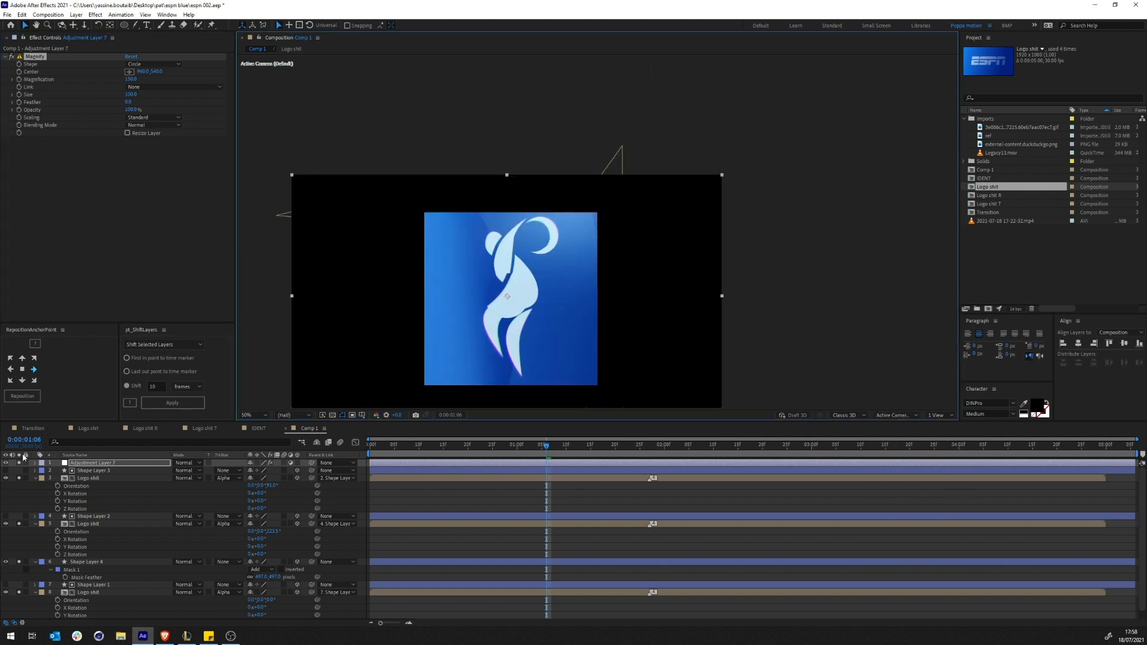
{"action": "left_click", "coordinate": [11, 60]}
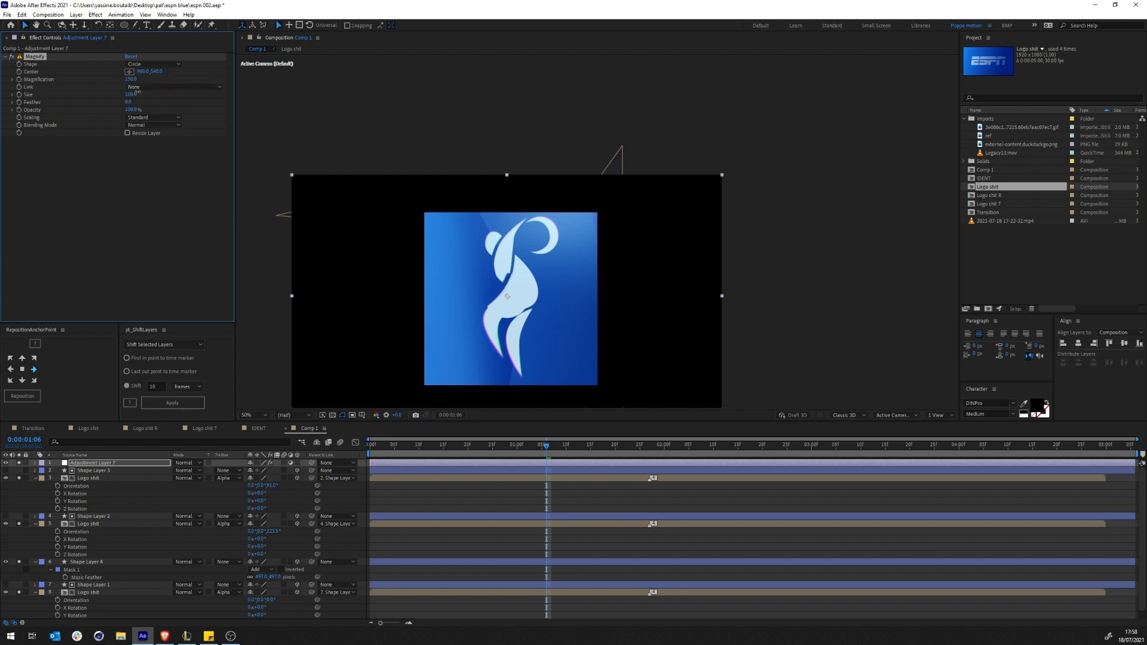
{"action": "left_click_drag", "start_coordinate": [130, 94], "coordinate": [465, 95]}
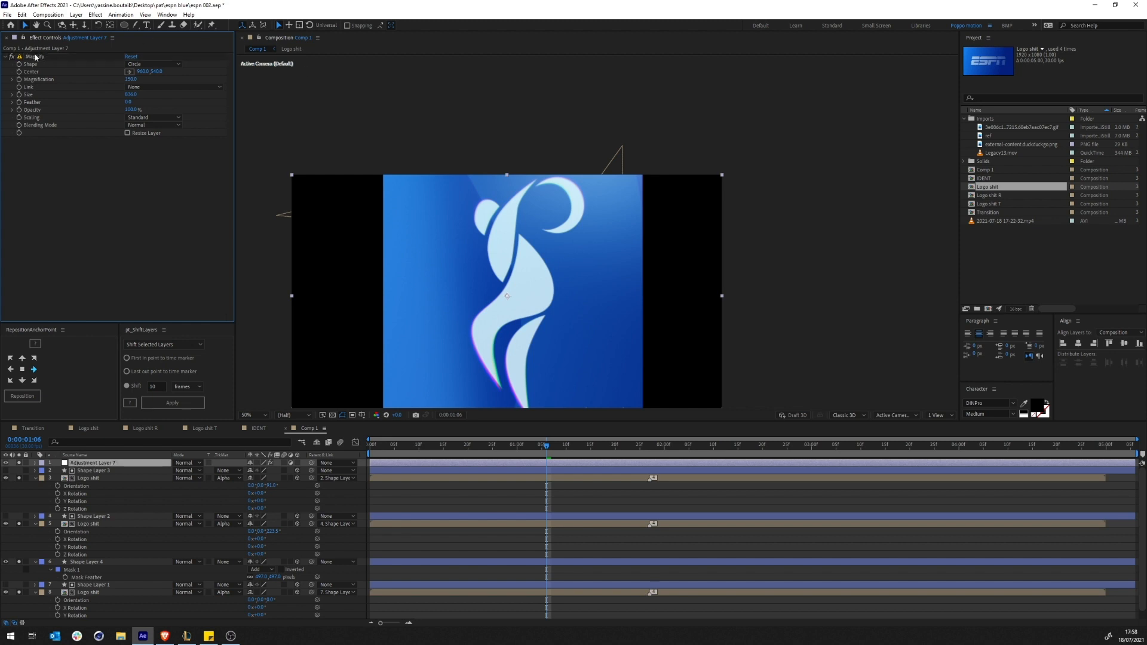
Draw a closed, curved four-point mask around the figure's body on the adjustment layer with the Pen tool
{"action": "left_click", "coordinate": [134, 27]}
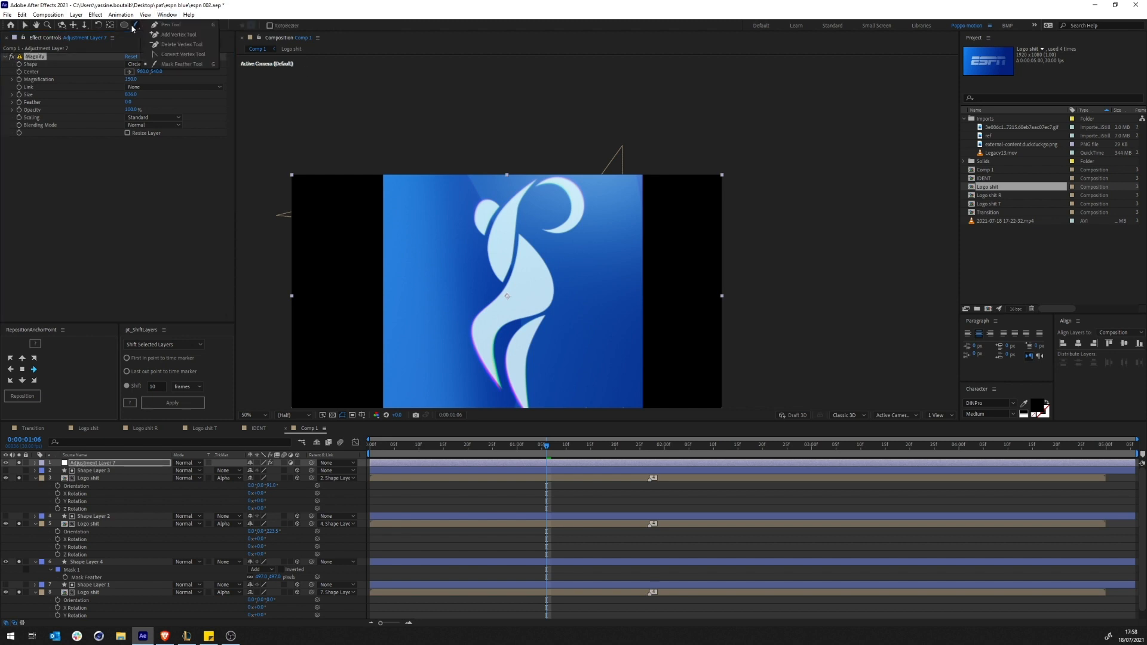
{"action": "left_click", "coordinate": [174, 35]}
{"action": "left_click_drag", "start_coordinate": [535, 248], "coordinate": [461, 229]}
{"action": "left_click_drag", "start_coordinate": [439, 257], "coordinate": [439, 314]}
{"action": "left_click_drag", "start_coordinate": [511, 364], "coordinate": [551, 372]}
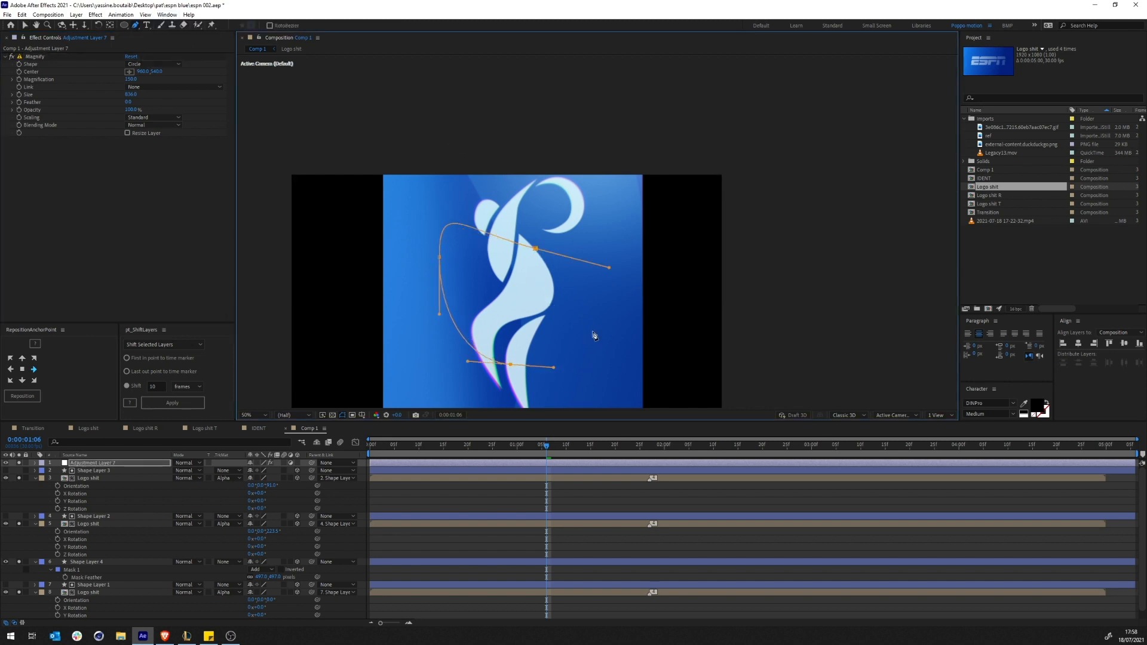
{"action": "left_click_drag", "start_coordinate": [593, 333], "coordinate": [621, 377]}
{"action": "left_click", "coordinate": [536, 248]}
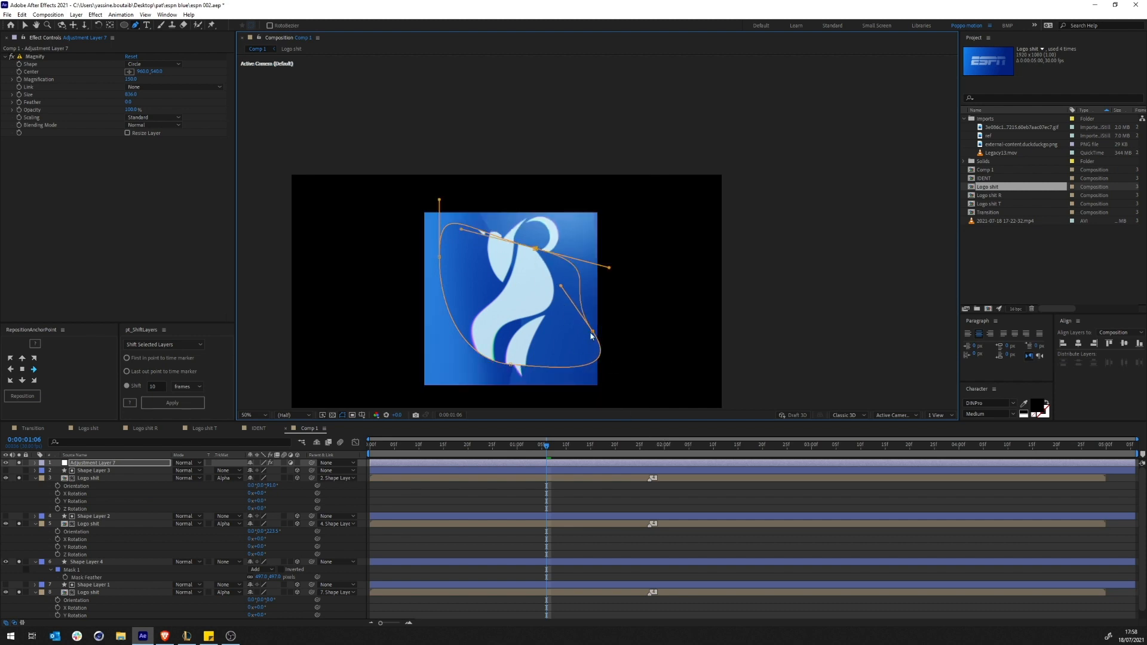
Scale up the adjustment layer's curved mask so it extends beyond the edges of the logo square
{"action": "key", "text": "v"}
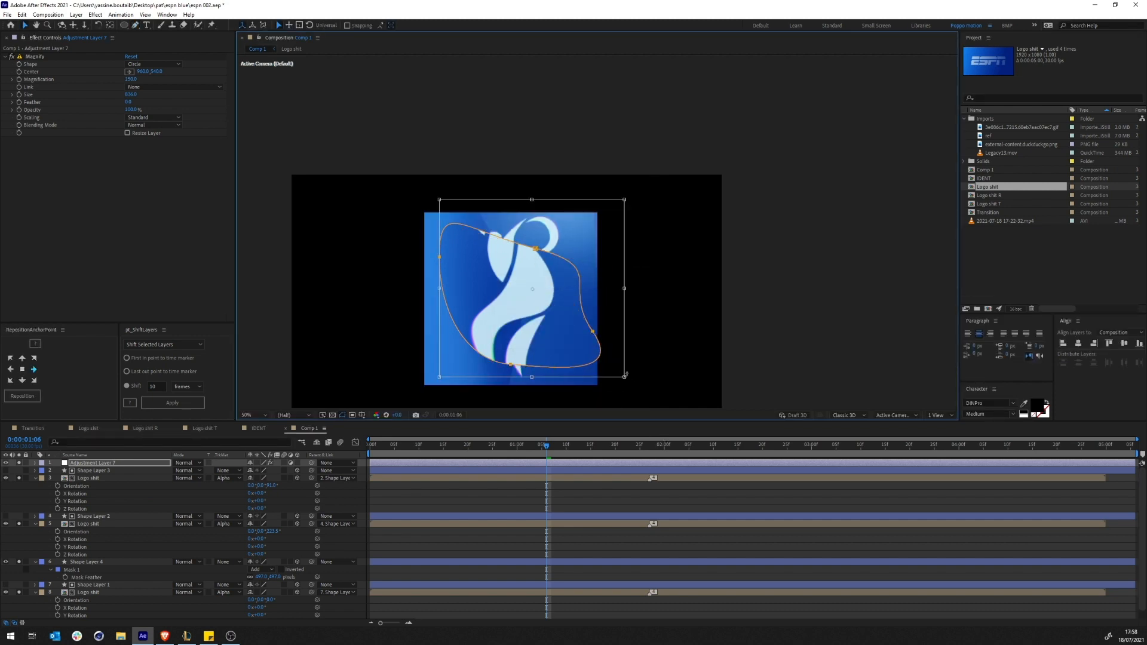
{"action": "left_click_drag", "start_coordinate": [623, 377], "coordinate": [515, 194]}
{"action": "left_click_drag", "start_coordinate": [525, 296], "coordinate": [659, 346]}
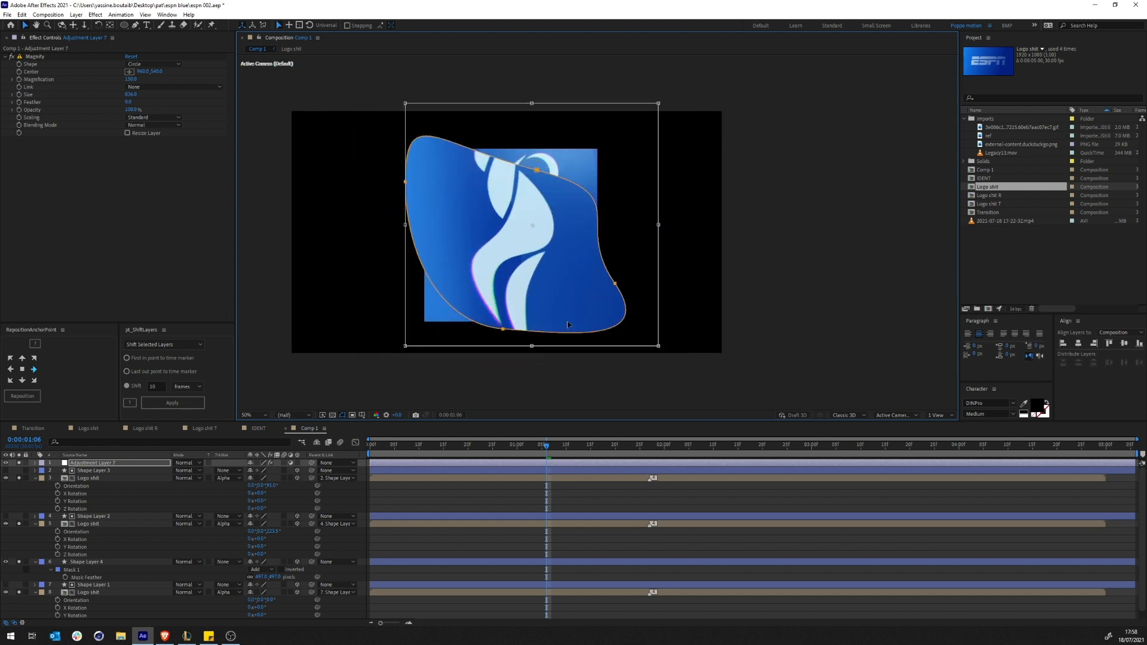
Apply a wide feather to the adjustment layer's mask and move the mask up and to the right, past the logo
{"action": "key", "text": "f"}
{"action": "left_click_drag", "start_coordinate": [267, 478], "coordinate": [352, 469]}
{"action": "left_click", "coordinate": [620, 287]}
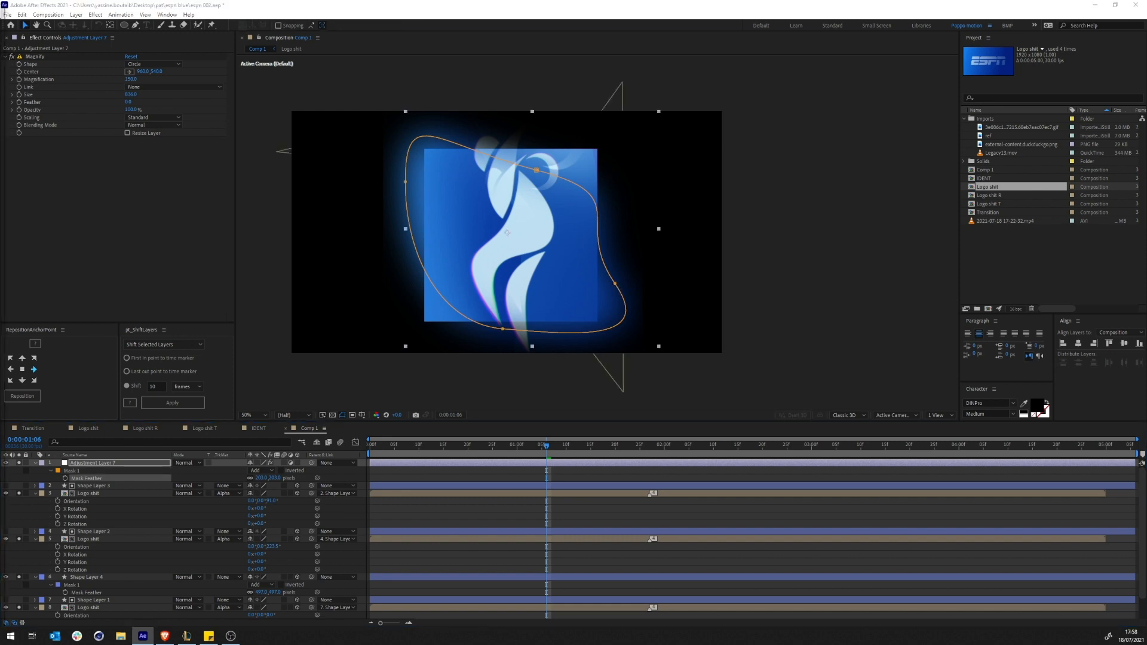
{"action": "key", "text": "Return"}
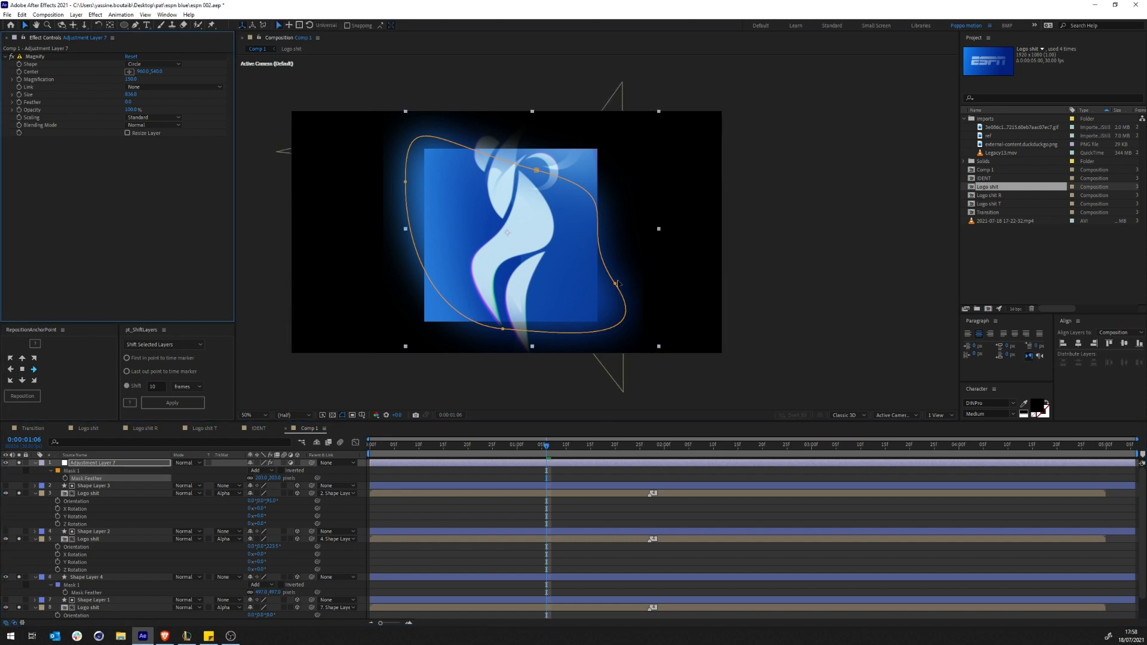
{"action": "left_click_drag", "start_coordinate": [590, 278], "coordinate": [744, 193]}
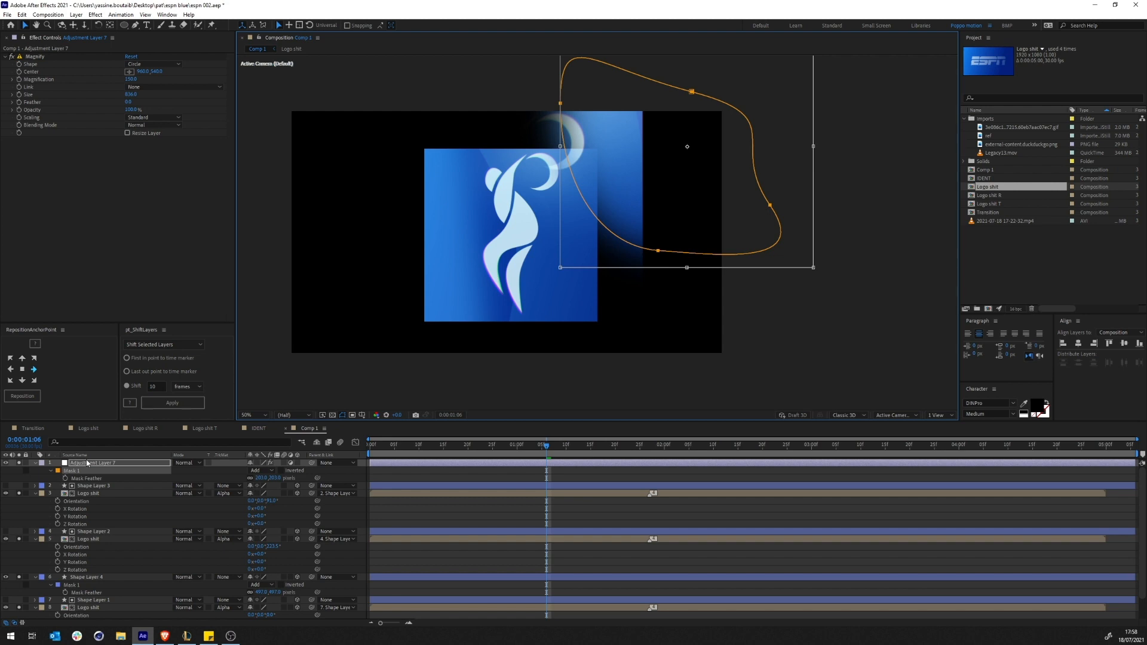
Switch to the Logo shit R composition, select the magnifier layer and hide Shape Layer 3
{"action": "left_click", "coordinate": [145, 428]}
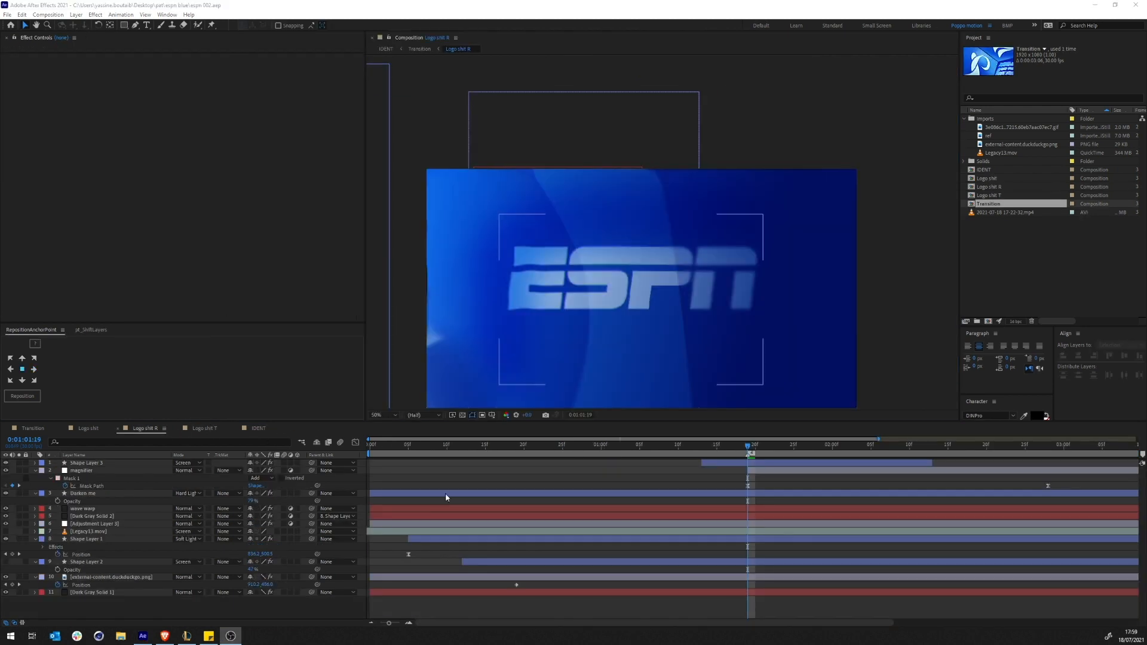
{"action": "key", "text": "ctrl+s"}
{"action": "left_click_drag", "start_coordinate": [517, 462], "coordinate": [748, 475]}
{"action": "left_click", "coordinate": [81, 471]}
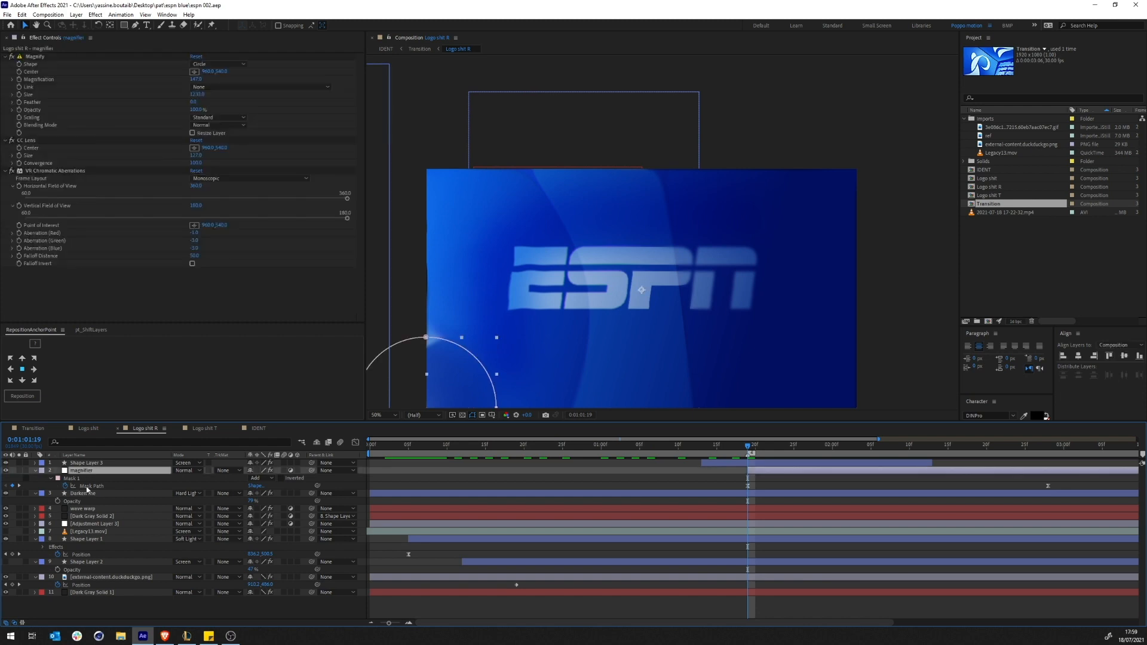
{"action": "left_click", "coordinate": [6, 463]}
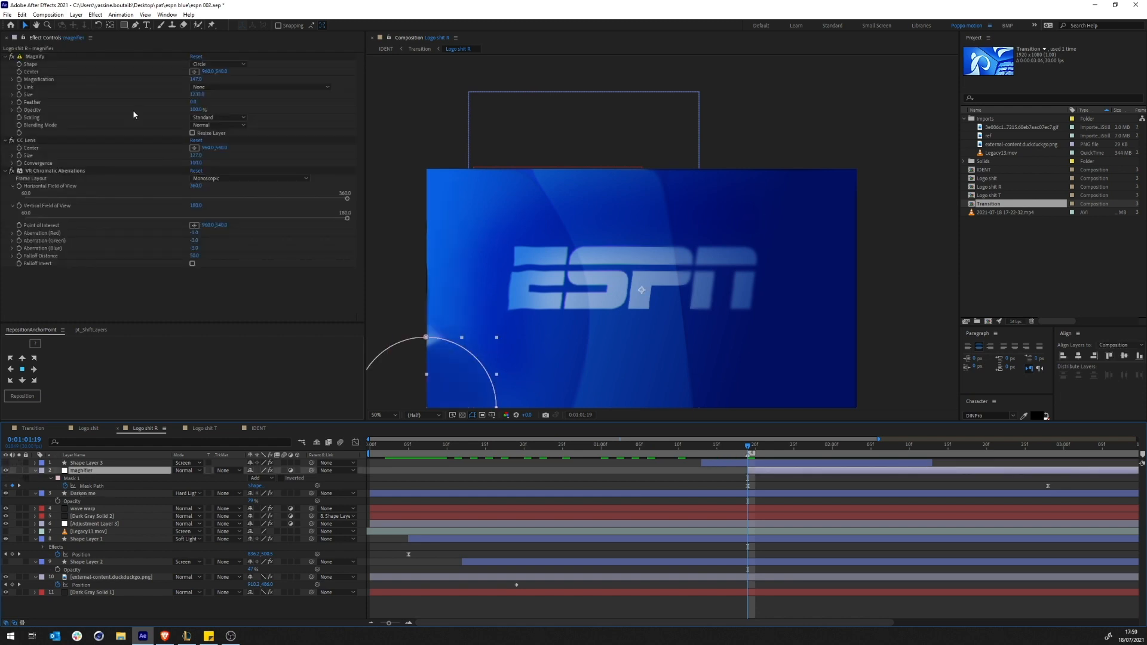
Turn off the magnifier layer's CC Lens and VR Chromatic Aberrations, scrub the sweep, and re-enable each effect to compare
{"action": "left_click", "coordinate": [12, 171]}
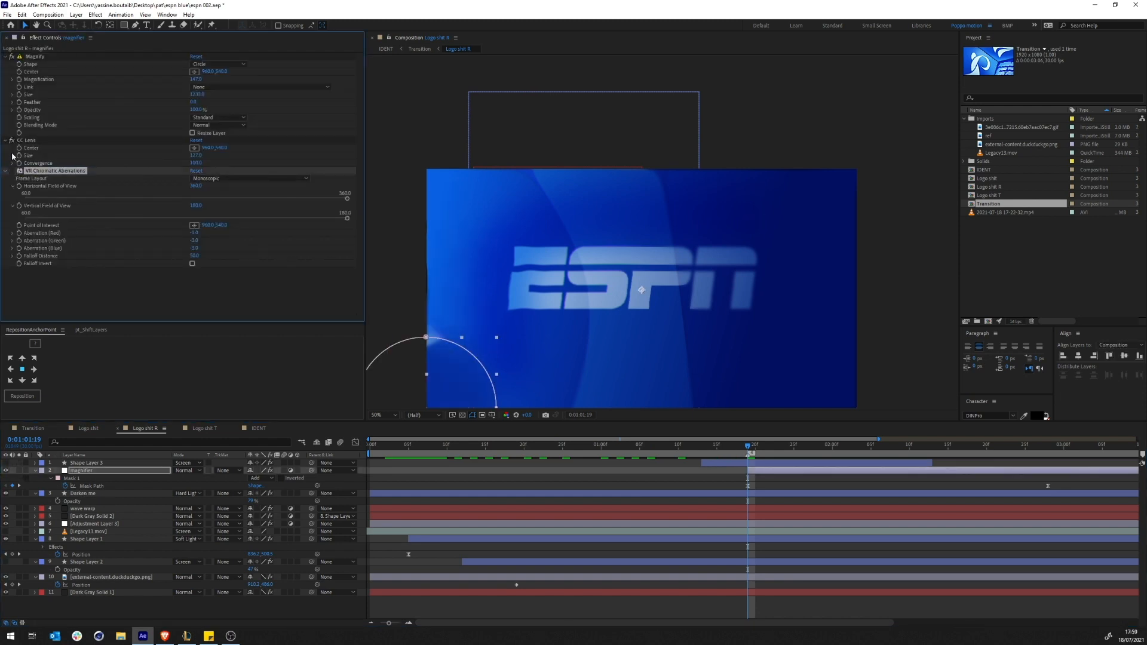
{"action": "left_click_drag", "start_coordinate": [748, 448], "coordinate": [882, 458]}
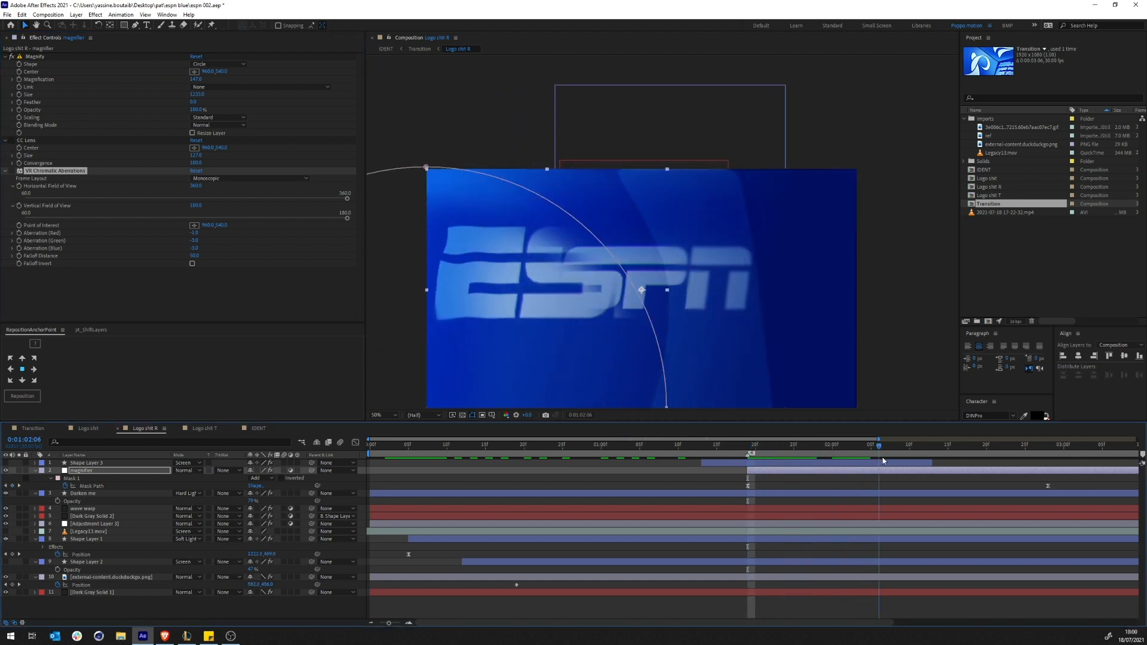
{"action": "left_click", "coordinate": [12, 141]}
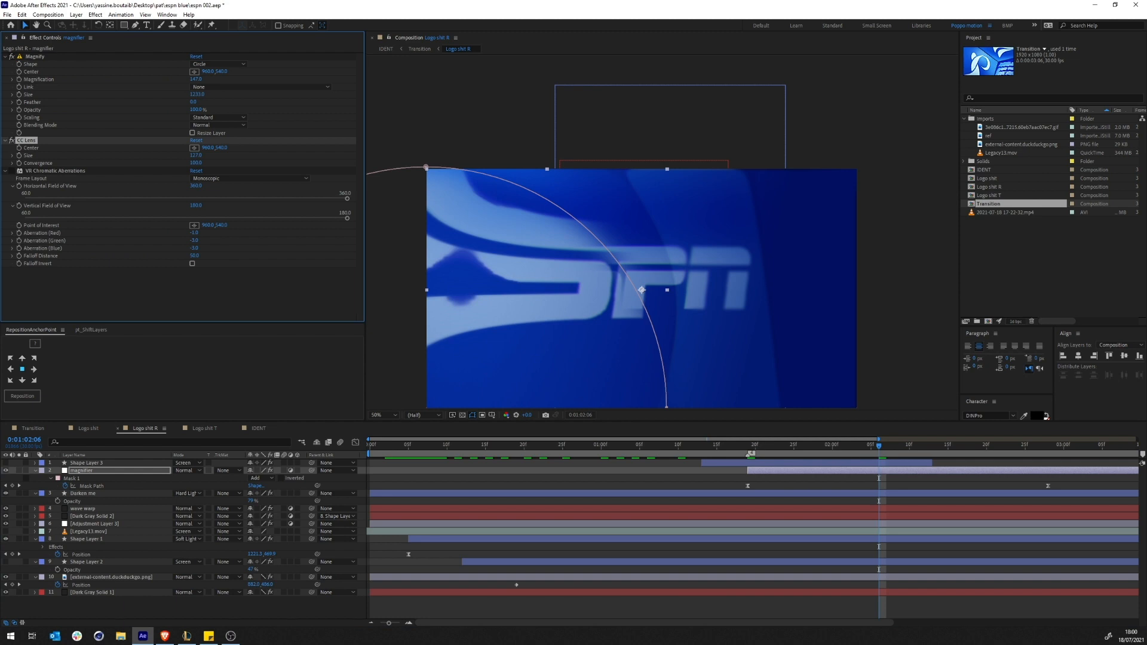
{"action": "left_click", "coordinate": [886, 446]}
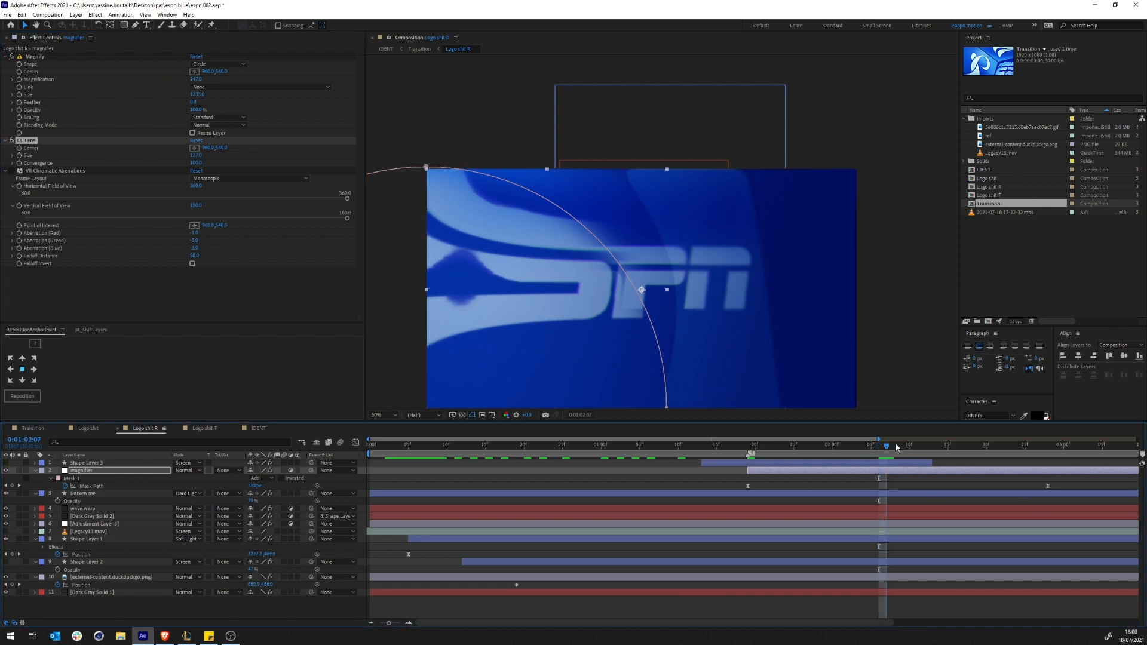
{"action": "left_click_drag", "start_coordinate": [897, 447], "coordinate": [933, 449]}
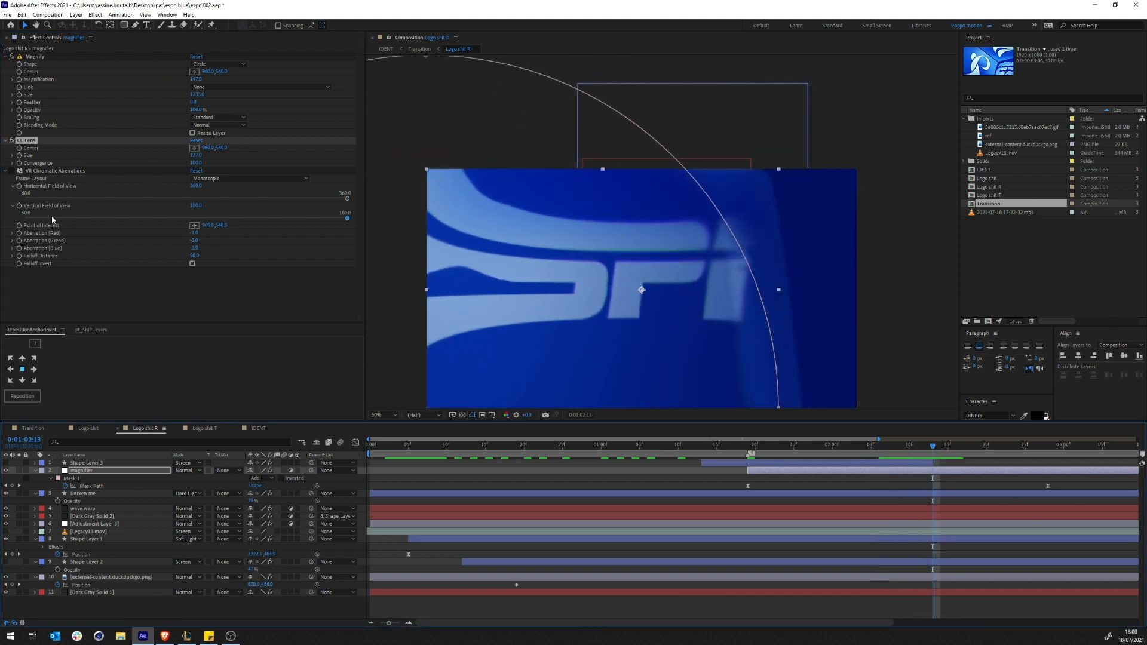
{"action": "left_click", "coordinate": [12, 171]}
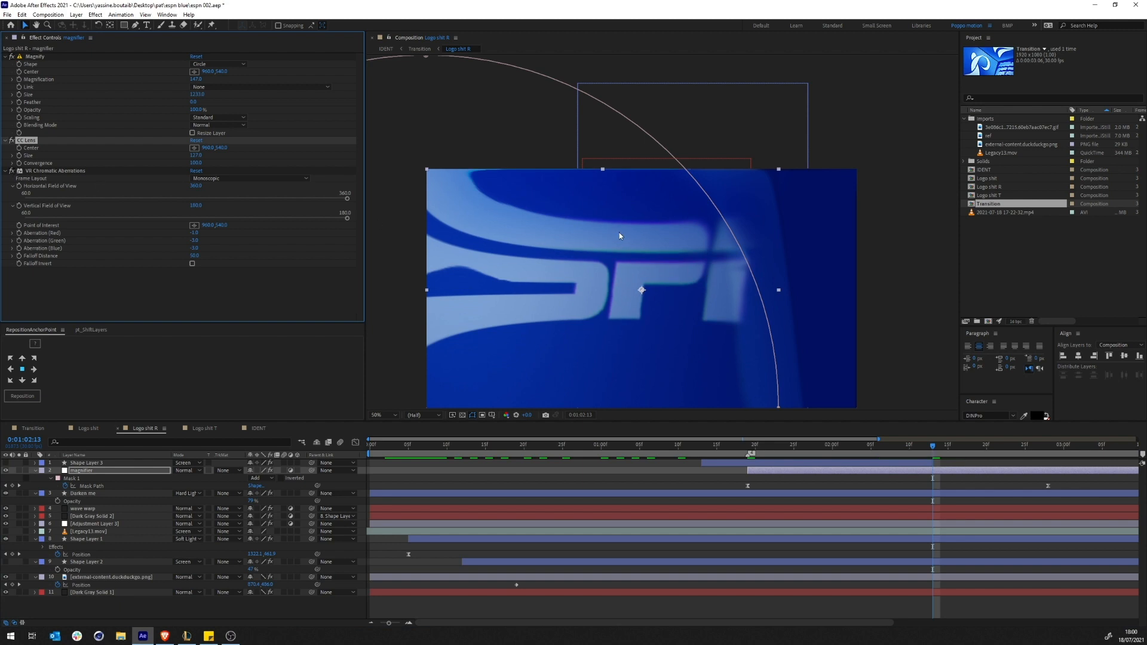
{"action": "left_click_drag", "start_coordinate": [934, 449], "coordinate": [1011, 455]}
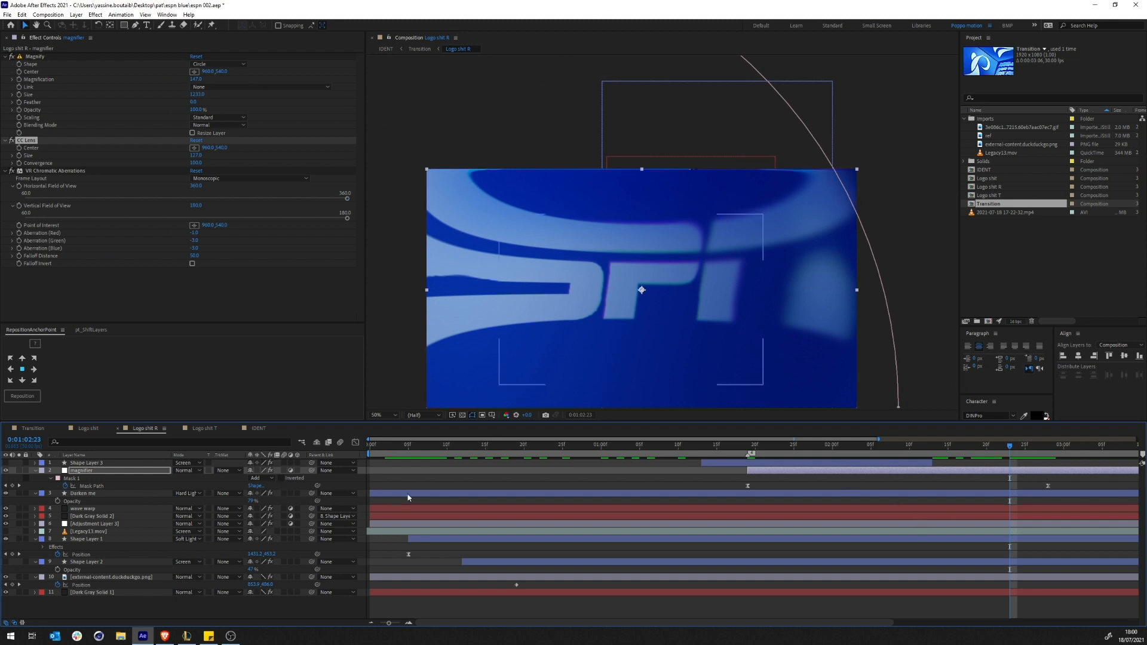
Go through the Transition composition to IDENT and scrub across the start of the logo wipe over the footage
{"action": "left_click", "coordinate": [407, 471]}
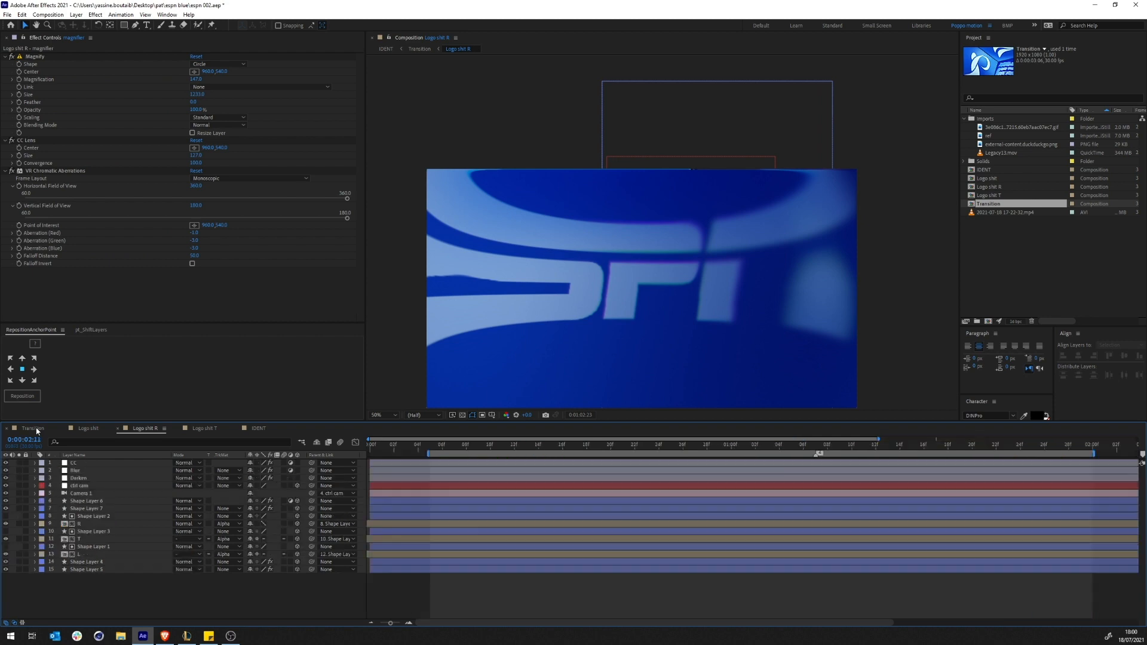
{"action": "left_click", "coordinate": [35, 428]}
{"action": "left_click", "coordinate": [430, 449]}
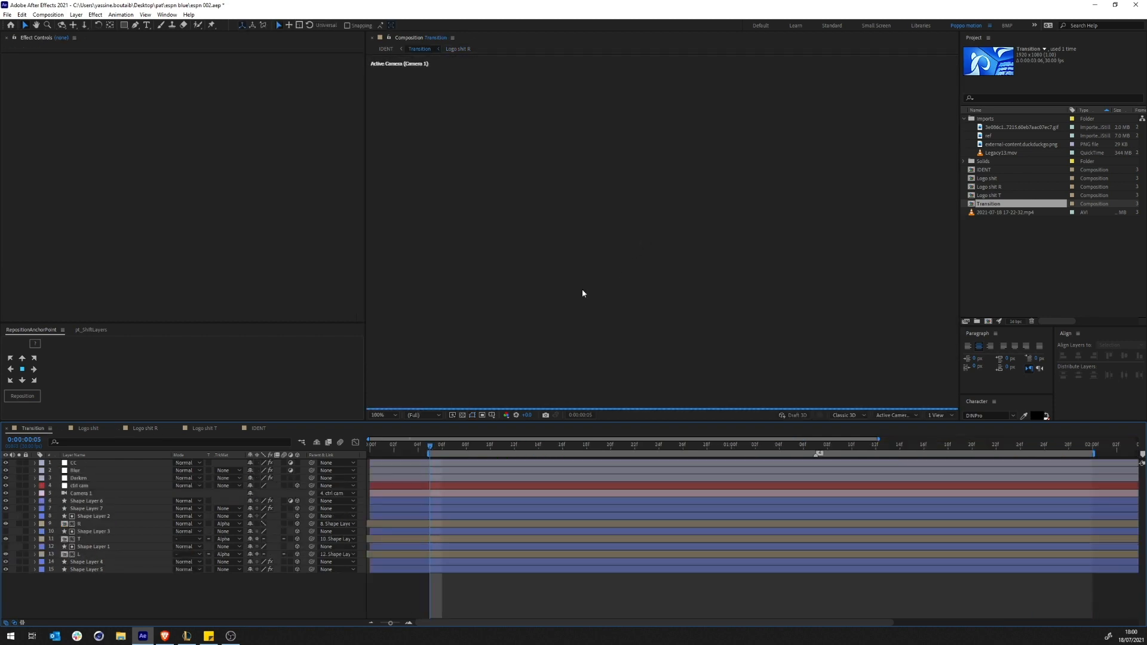
{"action": "left_click", "coordinate": [387, 50]}
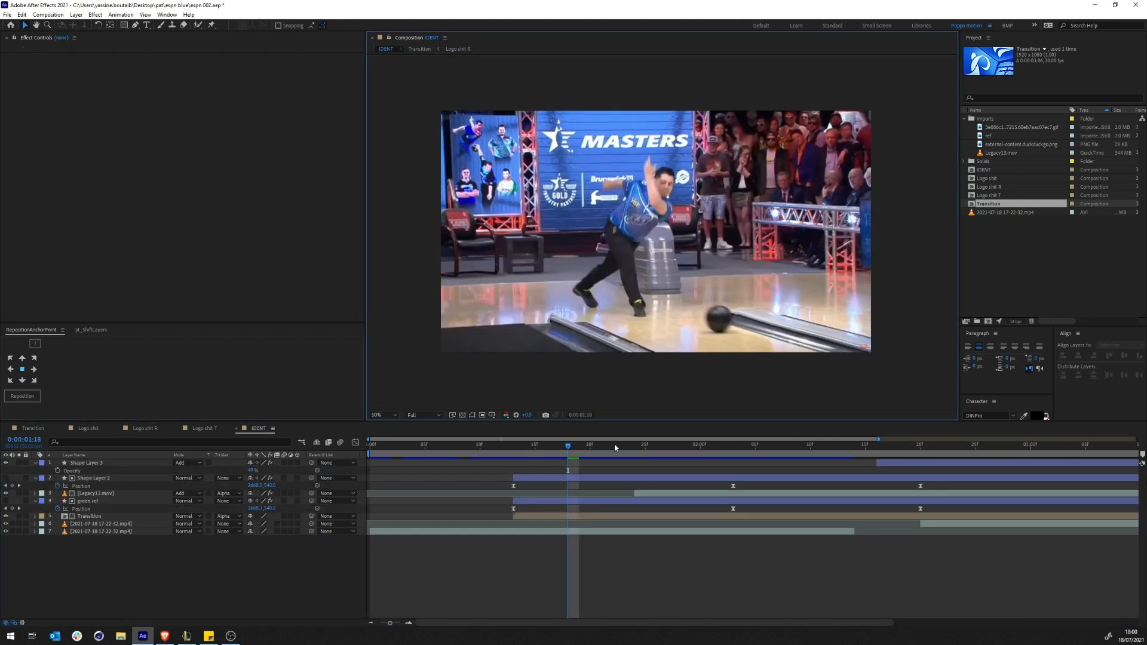
{"action": "left_click_drag", "start_coordinate": [586, 447], "coordinate": [628, 454]}
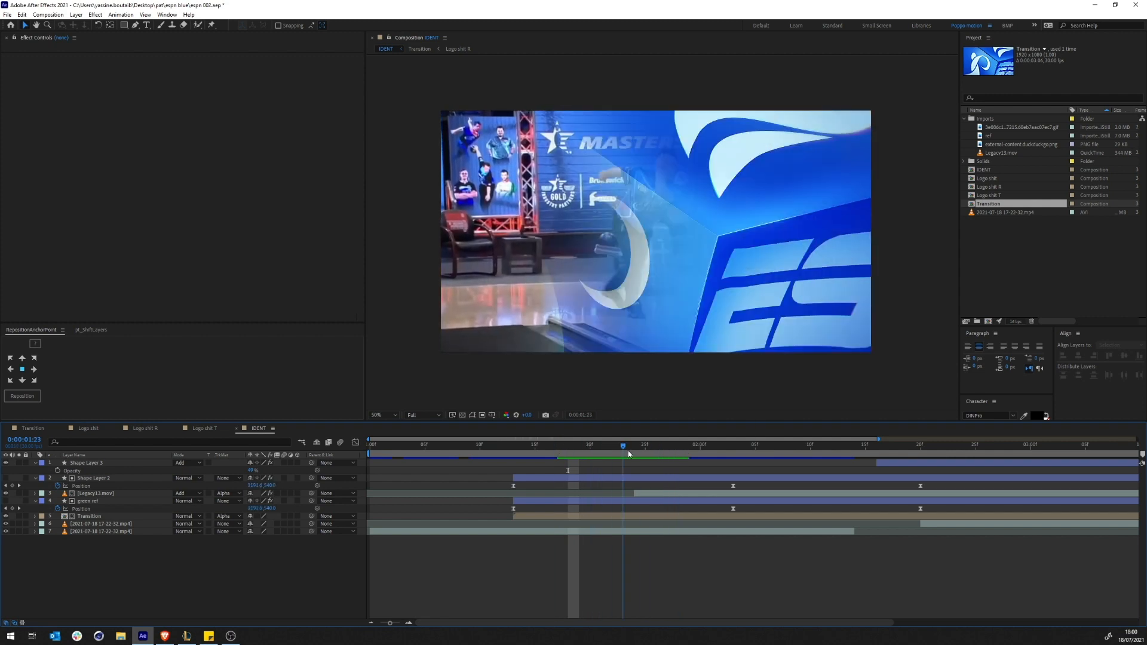
Solo the Transition layer in IDENT, set the preview resolution to Quarter and scrub through the whole transition
{"action": "left_click", "coordinate": [19, 516]}
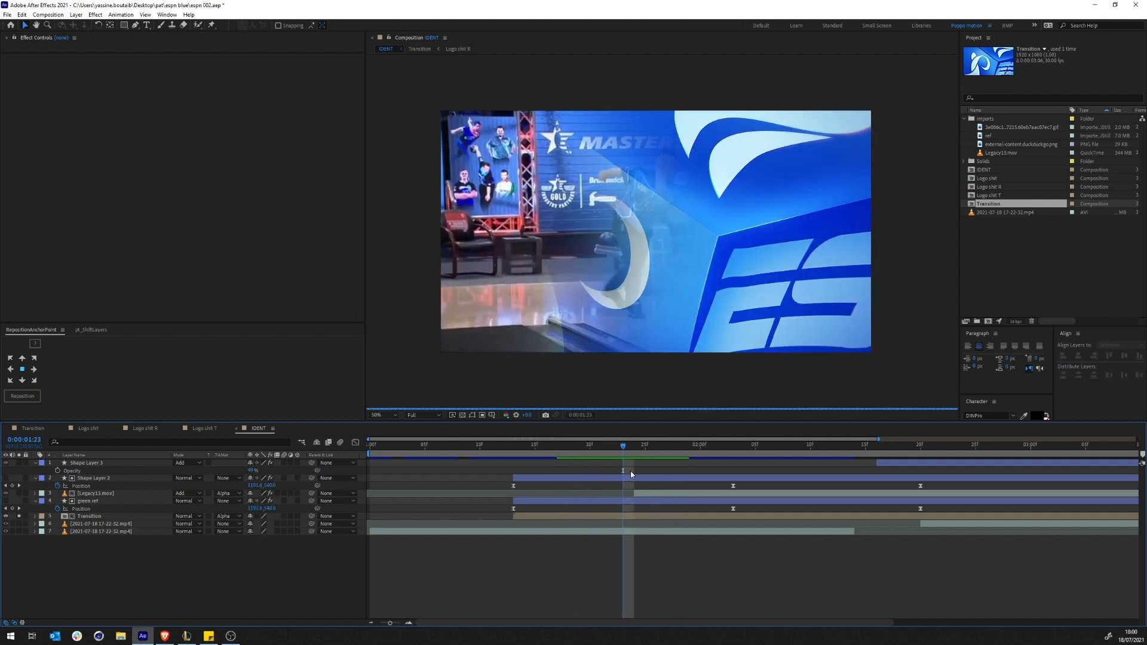
{"action": "left_click_drag", "start_coordinate": [627, 453], "coordinate": [667, 453]}
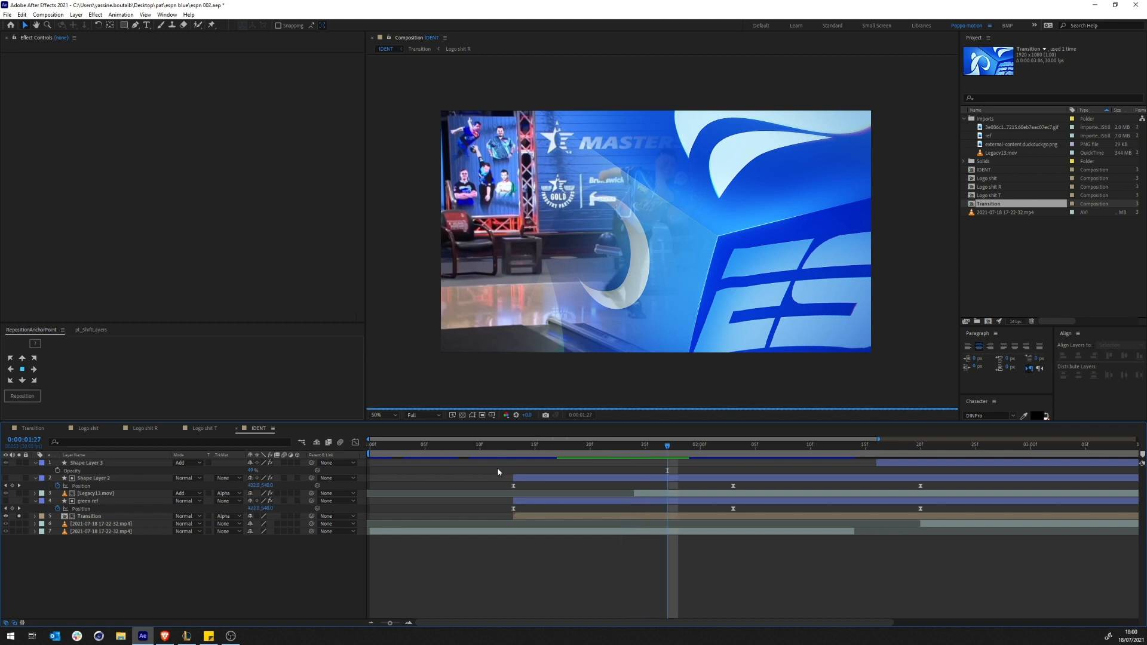
{"action": "left_click", "coordinate": [420, 417]}
{"action": "left_click", "coordinate": [420, 476]}
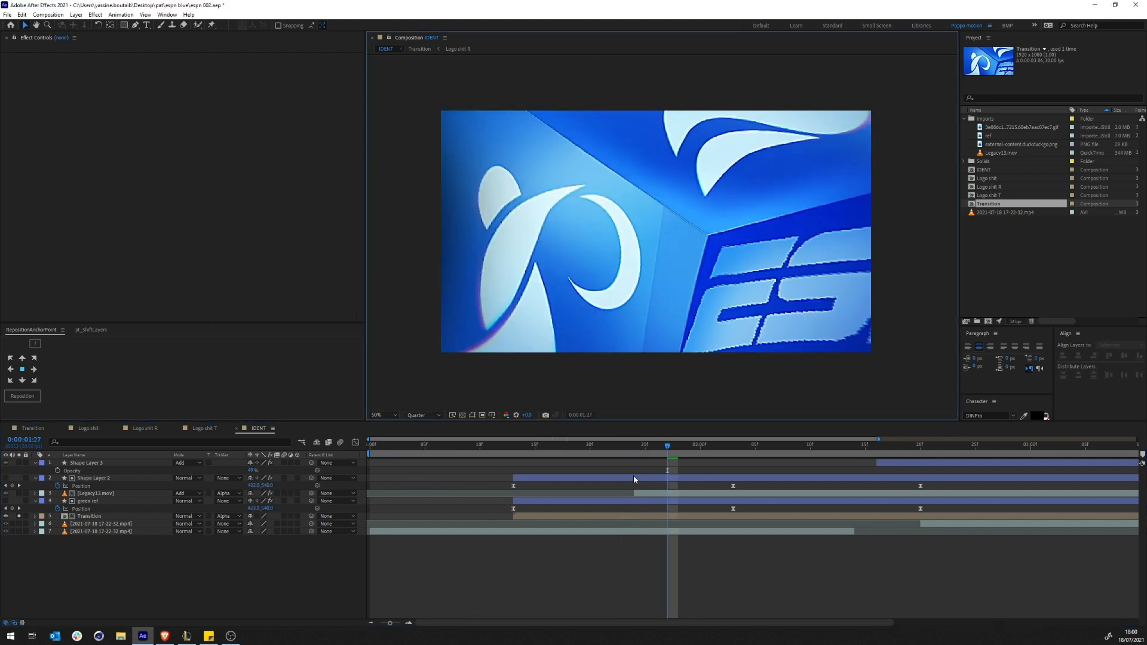
{"action": "left_click_drag", "start_coordinate": [669, 448], "coordinate": [911, 455]}
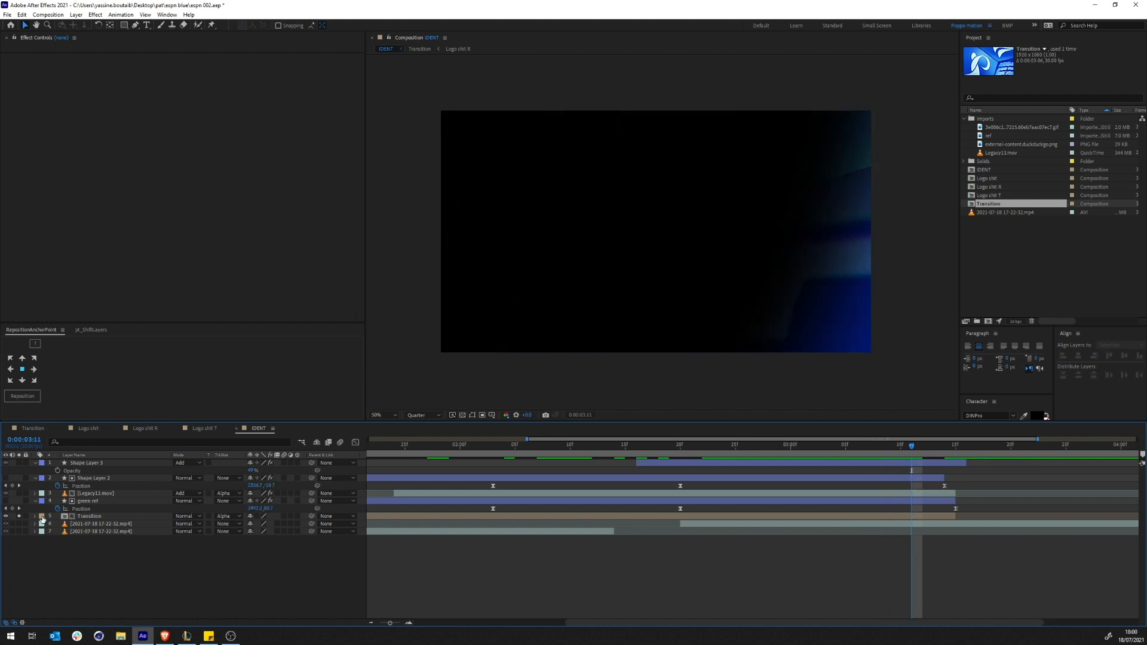
Return to the Logo shit R composition, make Shape Layer 3 visible again and solo it at 0:00:02:00
{"action": "left_click", "coordinate": [458, 49]}
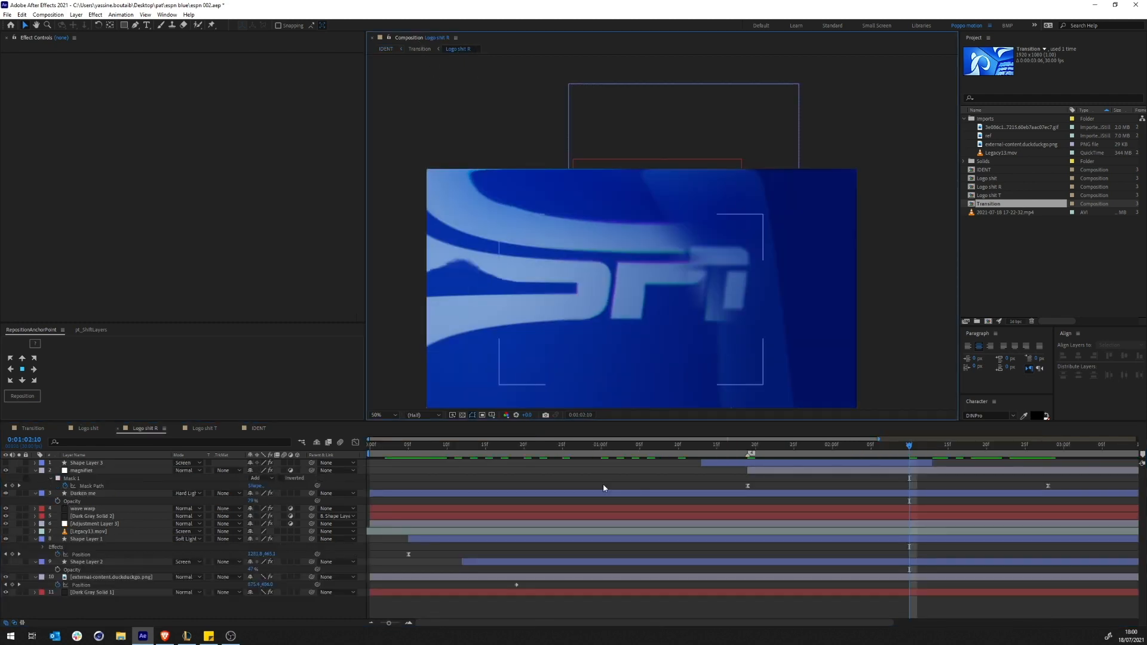
{"action": "left_click", "coordinate": [118, 463]}
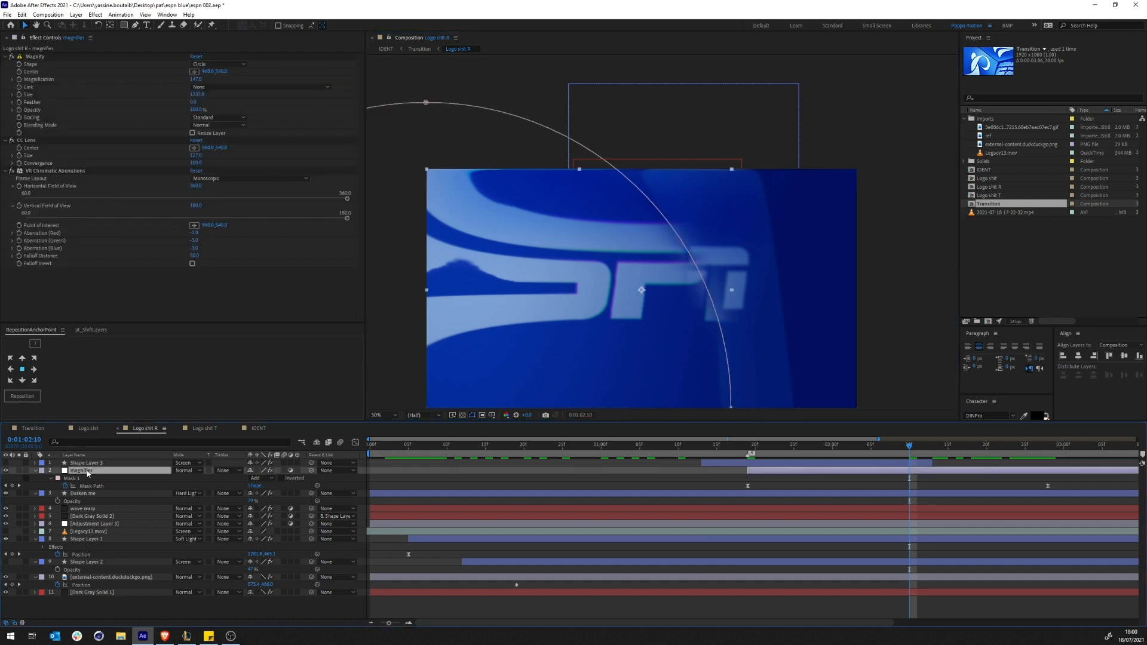
{"action": "left_click", "coordinate": [5, 464]}
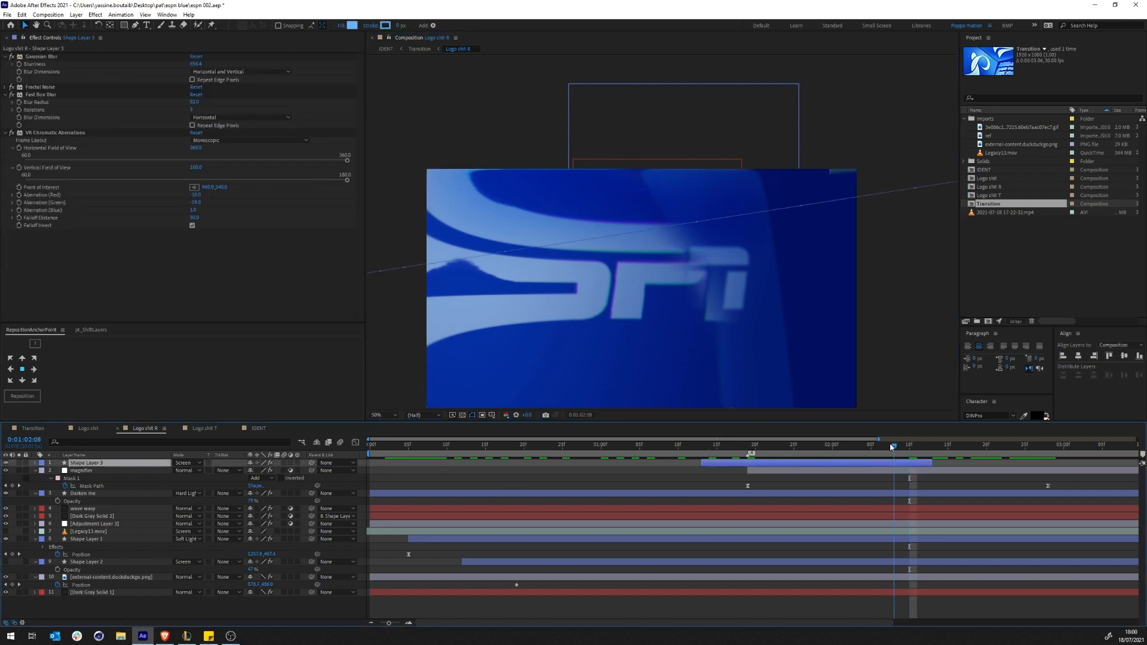
{"action": "mouse_move", "coordinate": [836, 451]}
{"action": "left_mouse_down"}
{"action": "mouse_move", "coordinate": [751, 454]}
{"action": "mouse_move", "coordinate": [832, 454]}
{"action": "left_mouse_up"}
{"action": "left_click", "coordinate": [19, 463]}
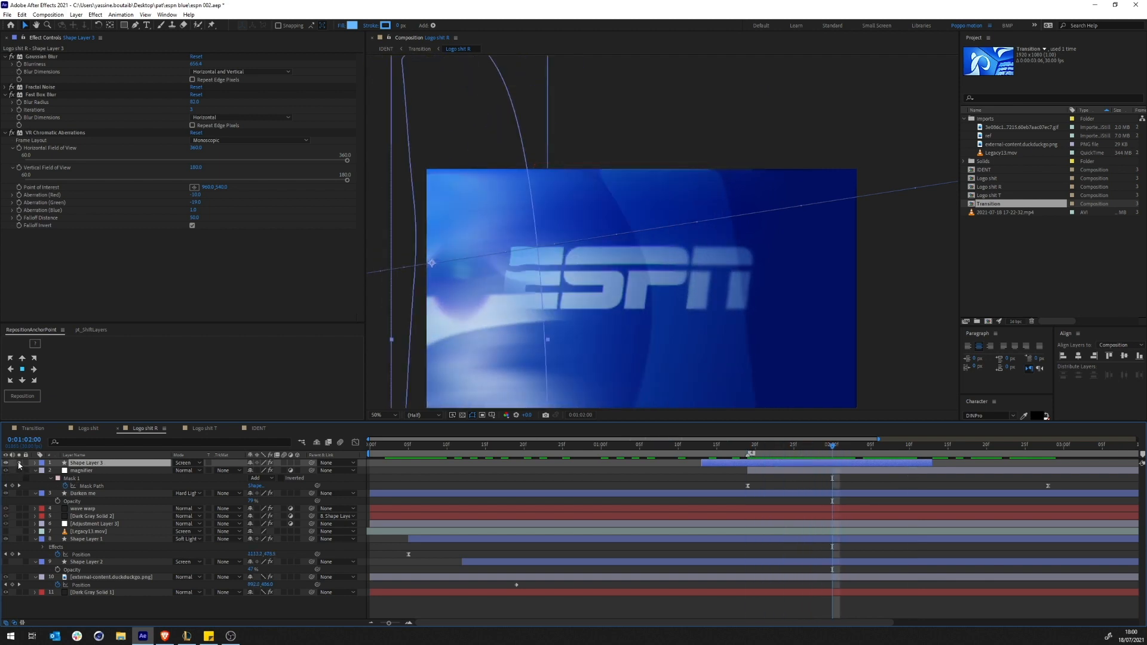
Disable all effects on Shape Layer 3 to expose the plain shape, and re-enable Gaussian Blur with Repeat Edge Pixels on
{"action": "left_click", "coordinate": [11, 58]}
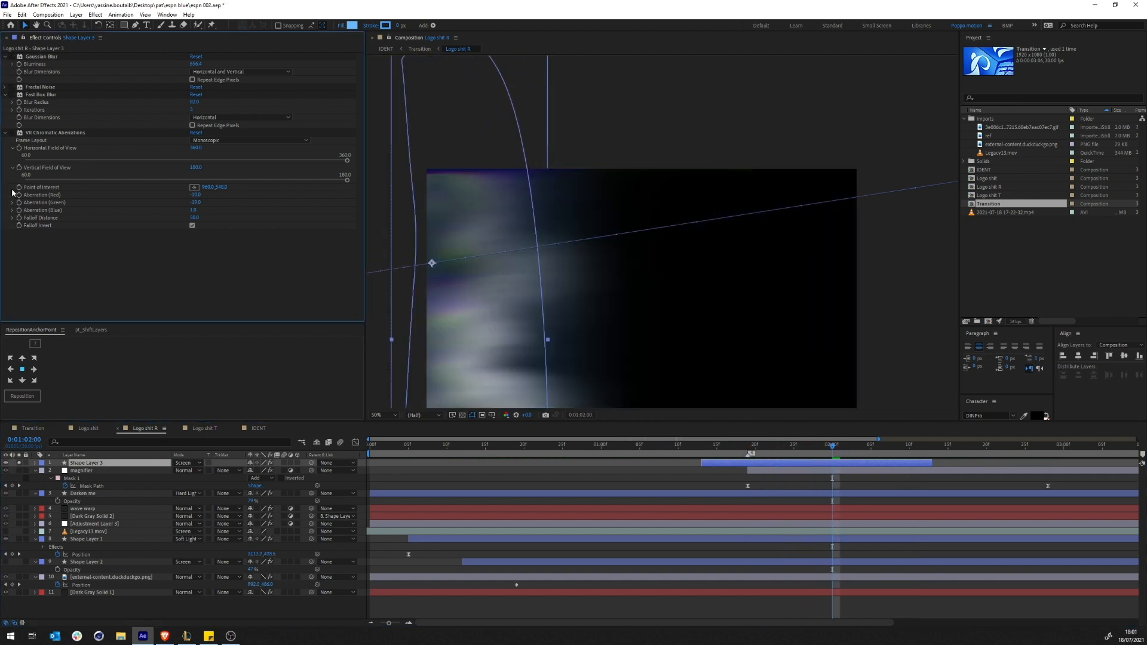
{"action": "left_click_drag", "start_coordinate": [691, 448], "coordinate": [857, 460]}
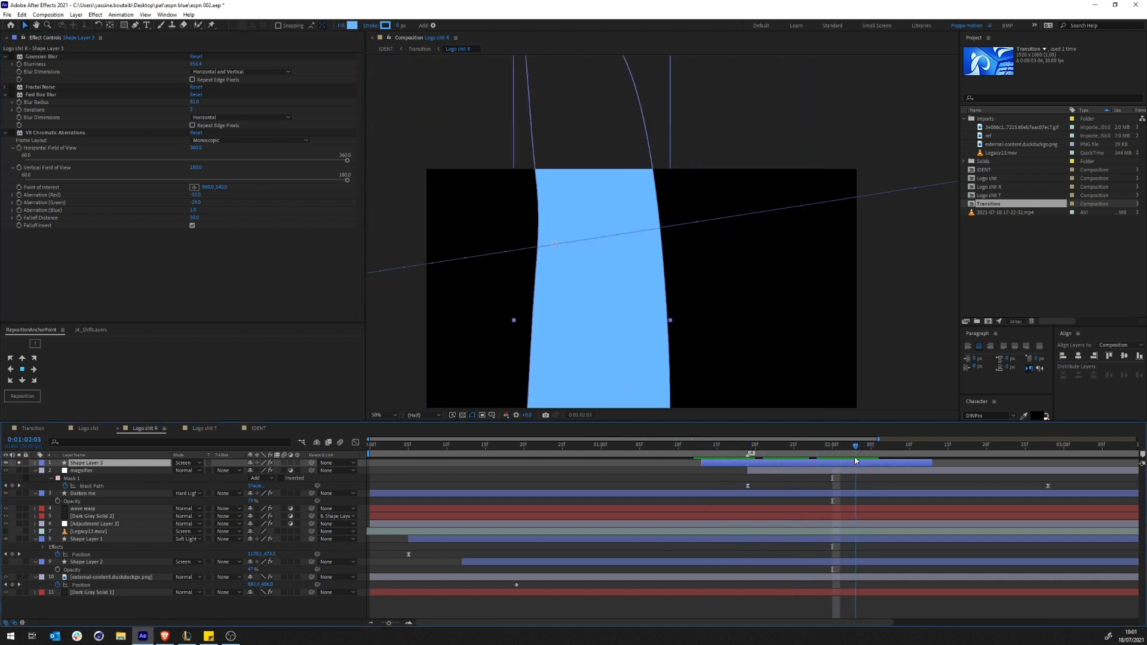
{"action": "left_click", "coordinate": [12, 57]}
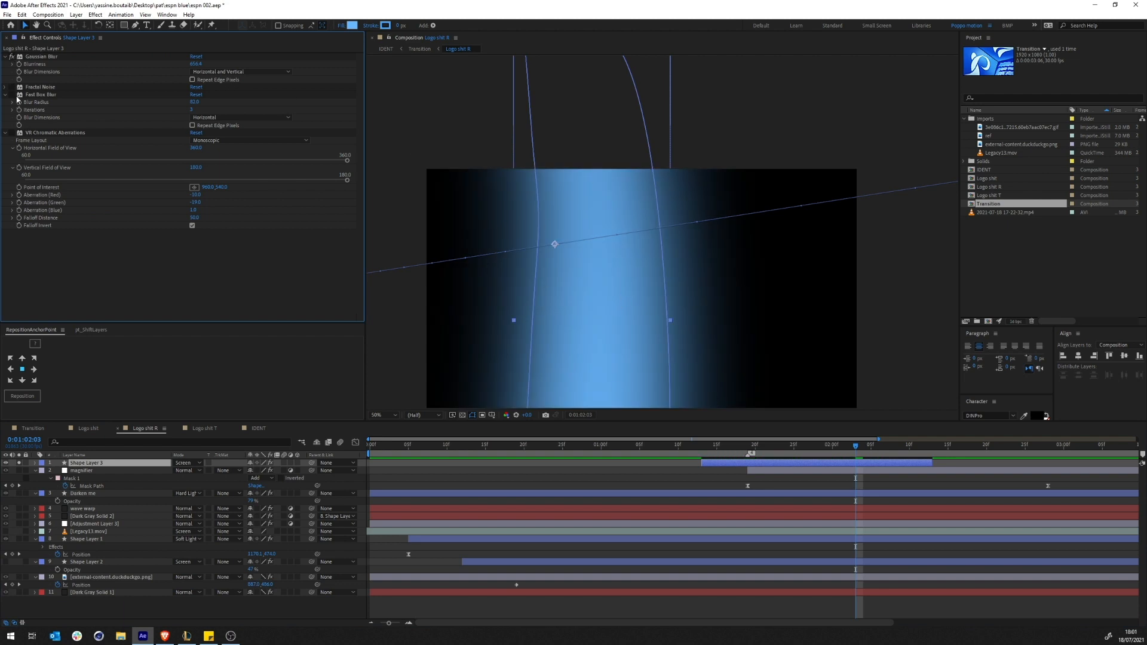
{"action": "left_click", "coordinate": [228, 72]}
{"action": "left_click", "coordinate": [308, 79]}
Re-enable Fractal Noise, horizontal Fast Box Blur and VR Chromatic Aberrations one by one on Shape Layer 3
{"action": "left_click", "coordinate": [19, 88]}
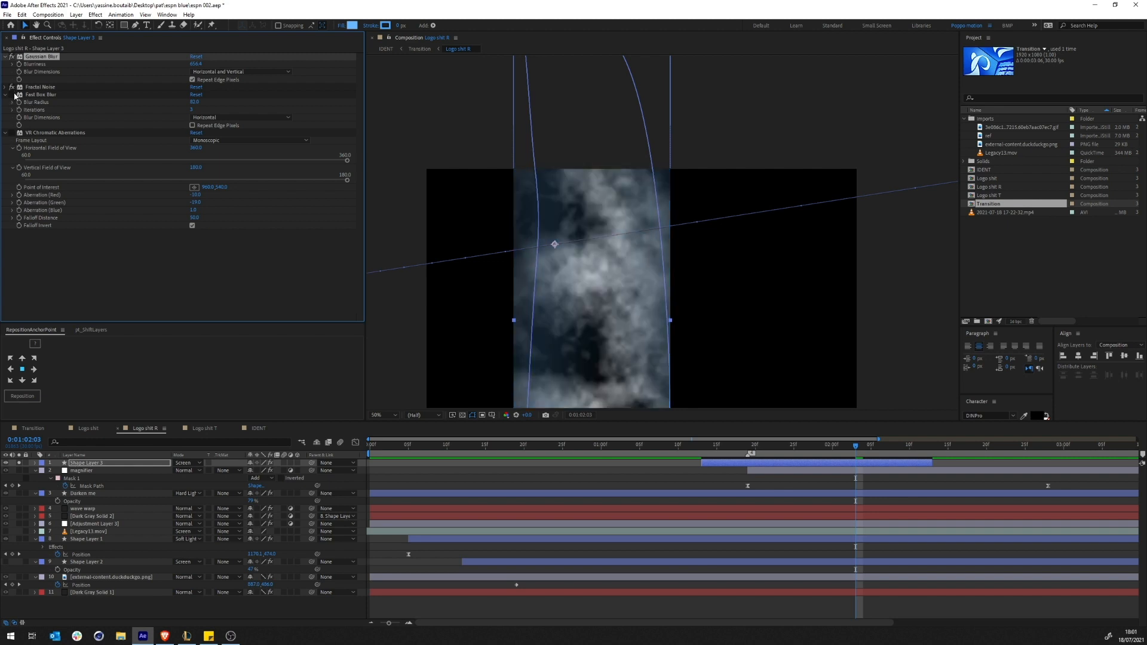
{"action": "left_click", "coordinate": [12, 94]}
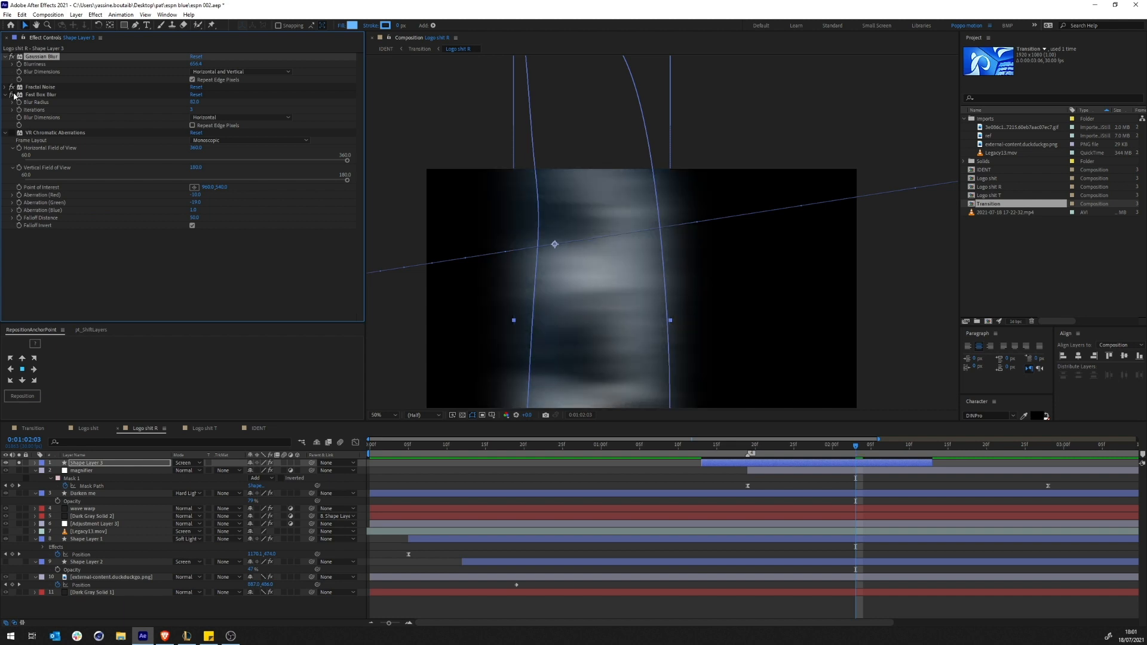
{"action": "left_click", "coordinate": [232, 117]}
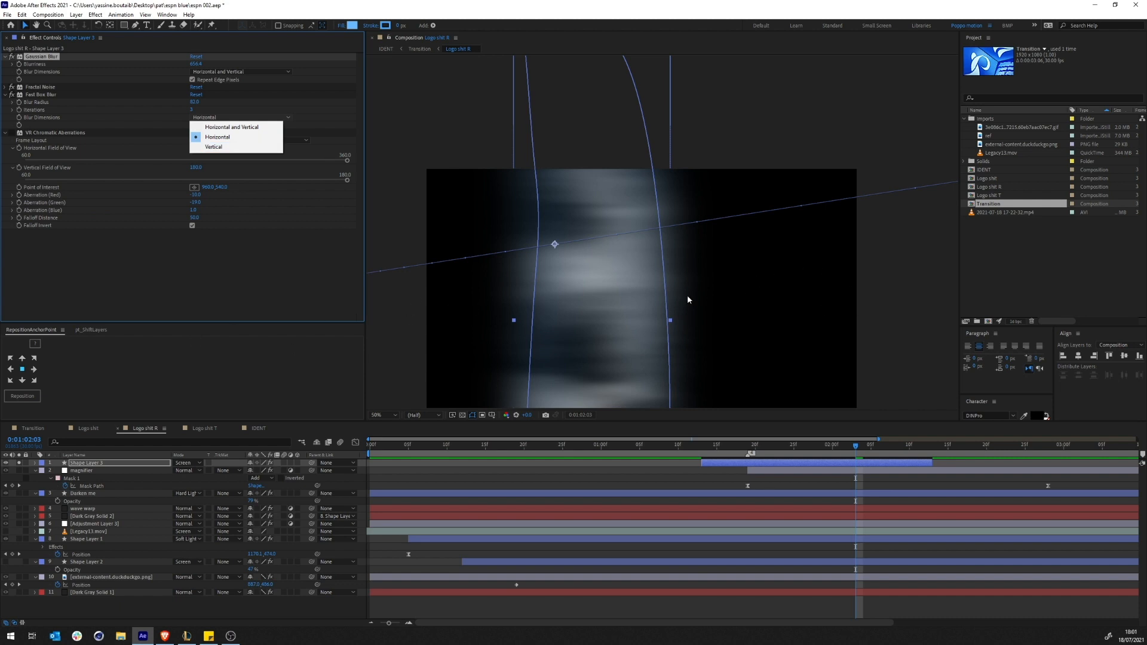
{"action": "left_click", "coordinate": [170, 249]}
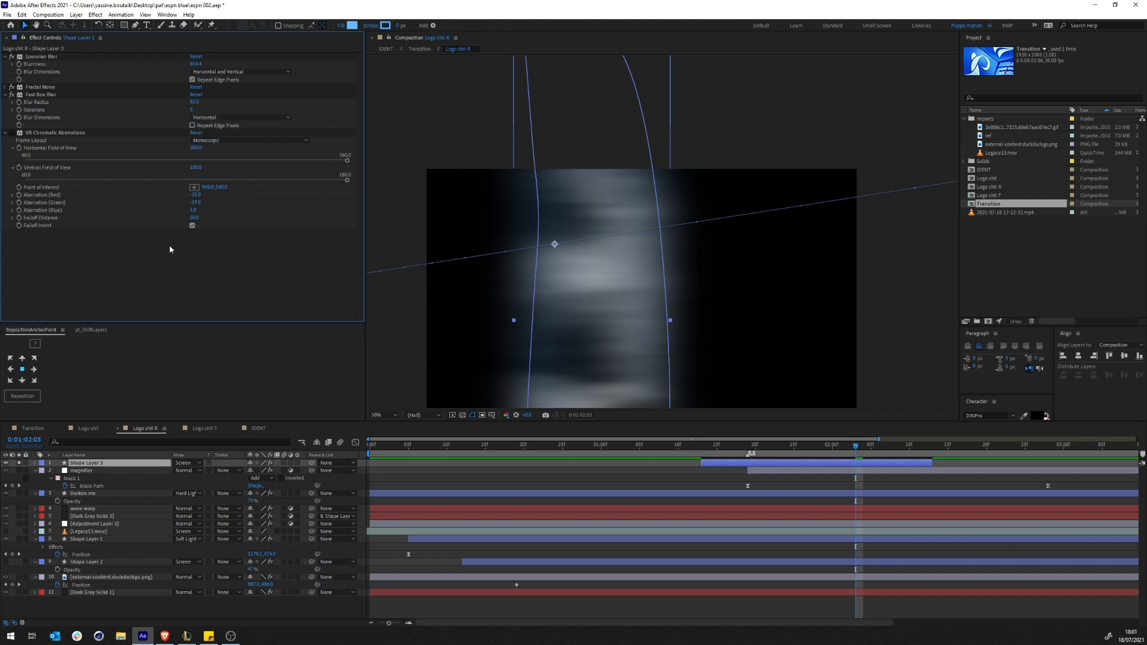
{"action": "left_click", "coordinate": [12, 133]}
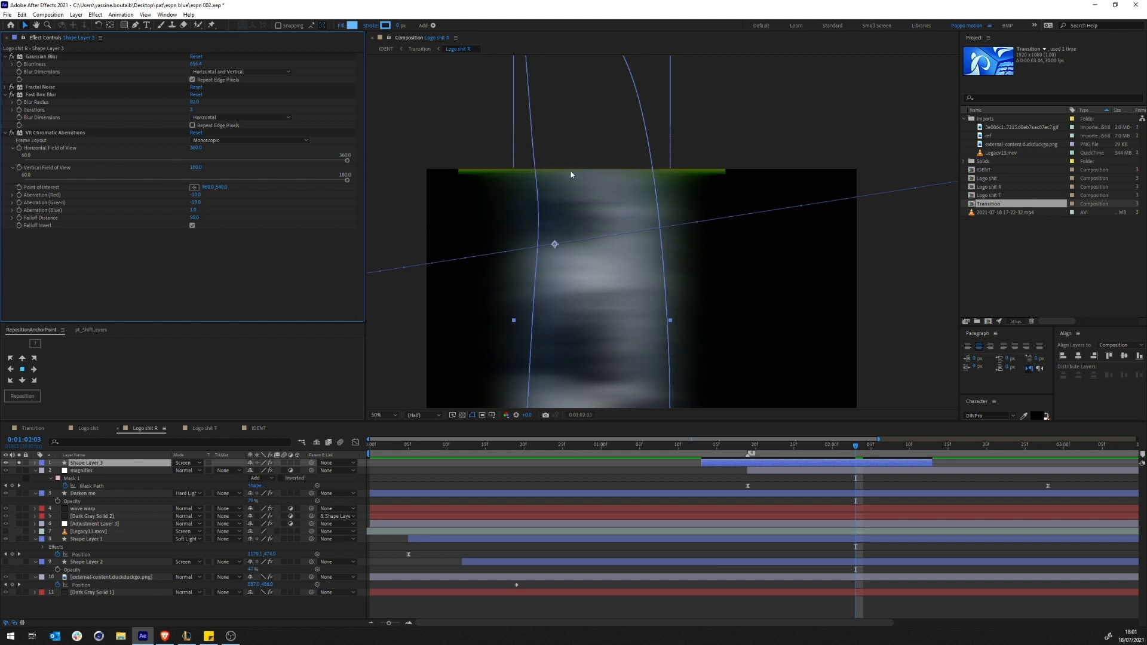
Unsolo Shape Layer 3 in Logo shit R and scrub through the light streak passing over the ESPN logo
{"action": "left_click_drag", "start_coordinate": [627, 351], "coordinate": [696, 279]}
{"action": "left_click", "coordinate": [19, 464]}
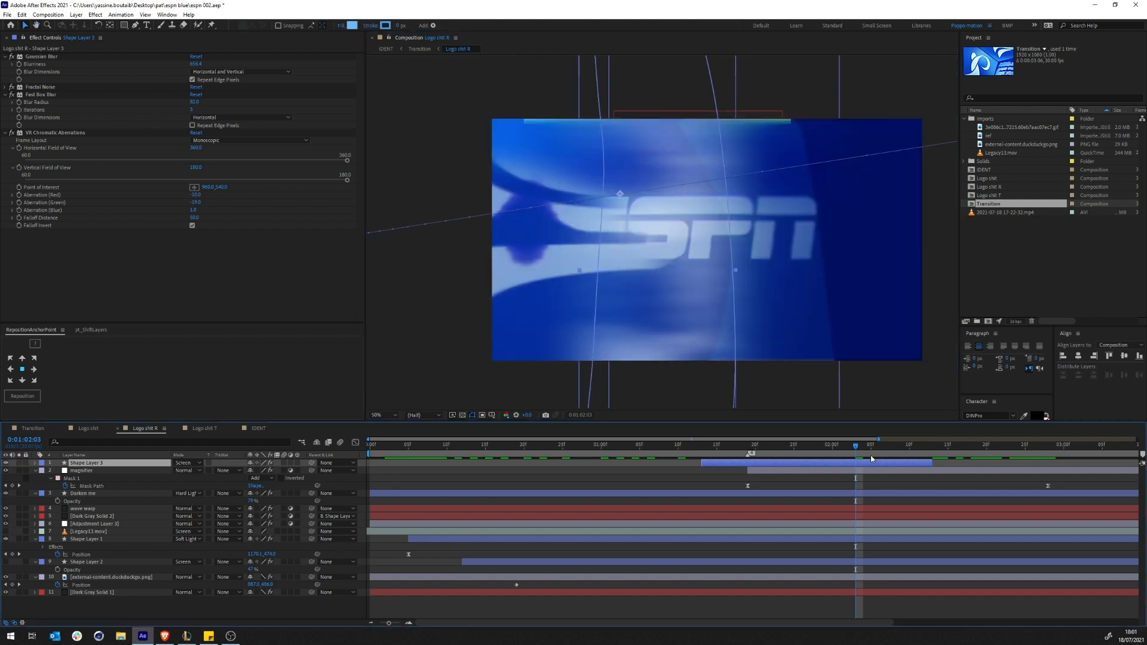
{"action": "left_click_drag", "start_coordinate": [830, 449], "coordinate": [902, 463]}
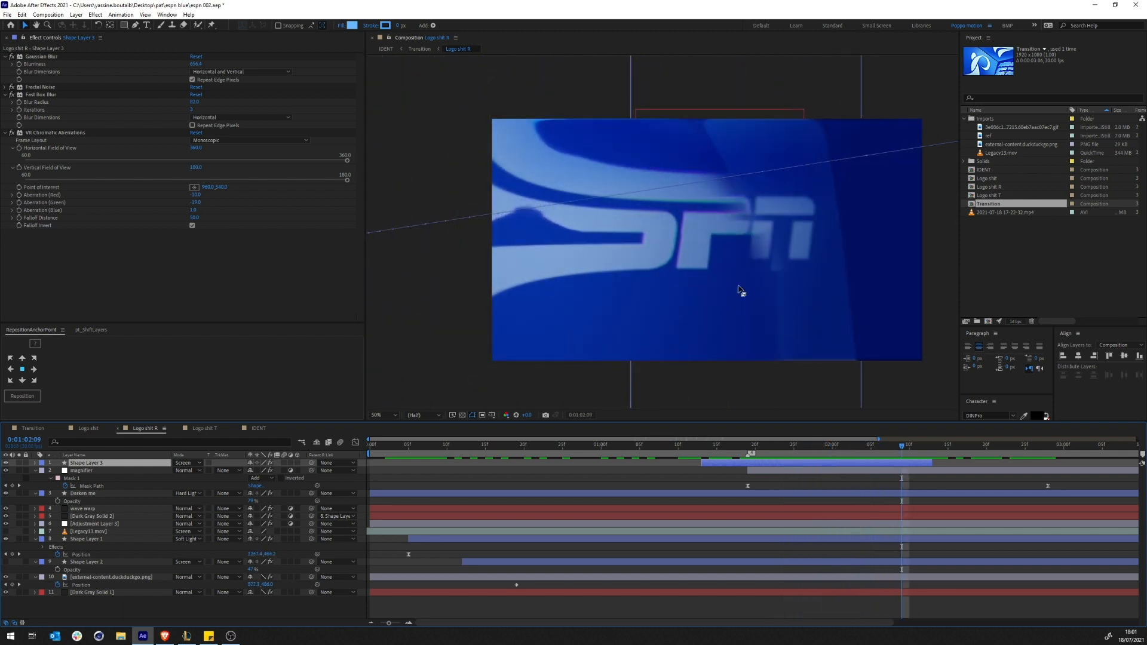
Go back to the Transition composition and preview the whole frame at 0:00:00:15
{"action": "left_click", "coordinate": [419, 48]}
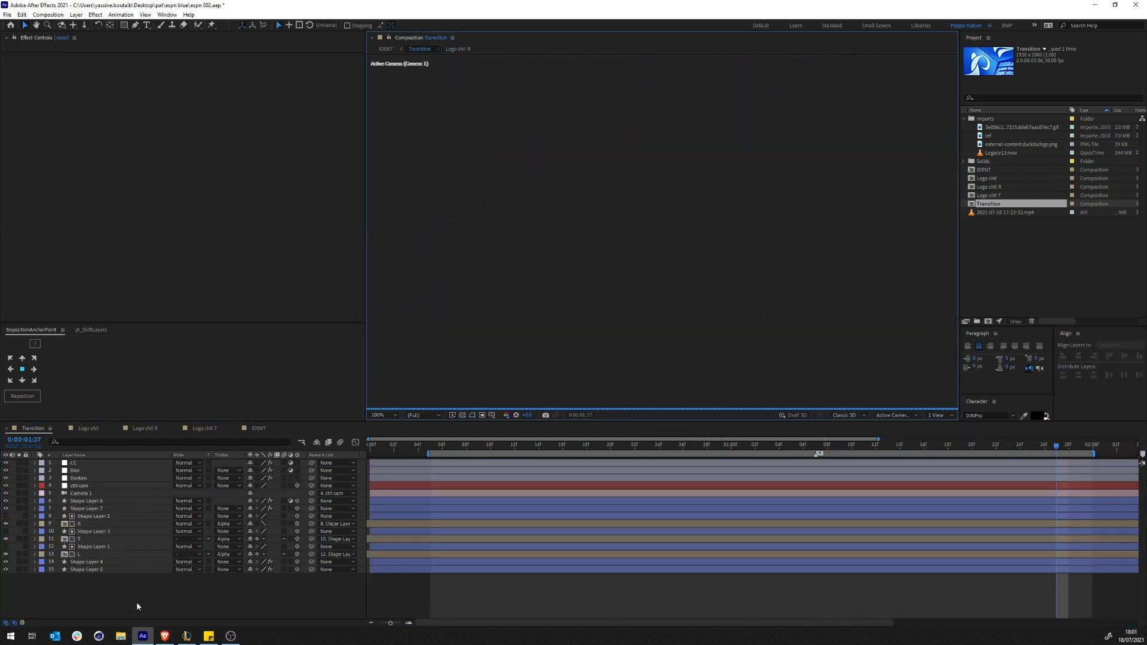
{"action": "left_click", "coordinate": [551, 447]}
{"action": "scroll", "coordinate": [603, 254], "scroll_direction": "down", "scroll_amount": 2}
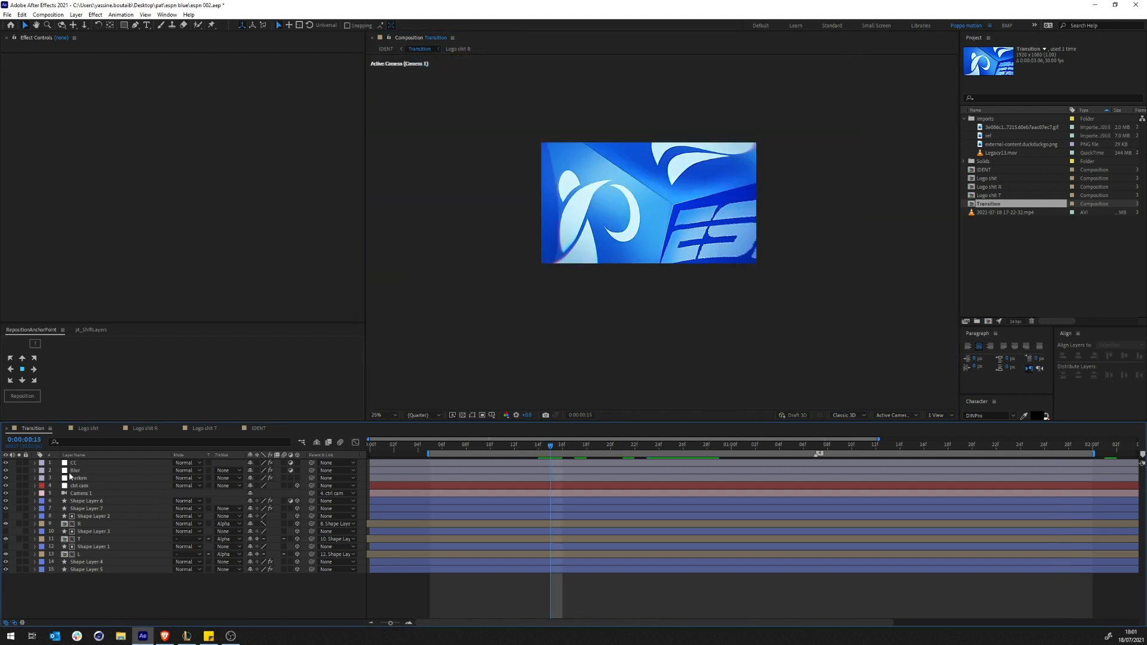
Open Logo shit R and then Logo shit T, and scrub Logo shit T to 0:01:01:27 to see its light streak
{"action": "left_click", "coordinate": [145, 429]}
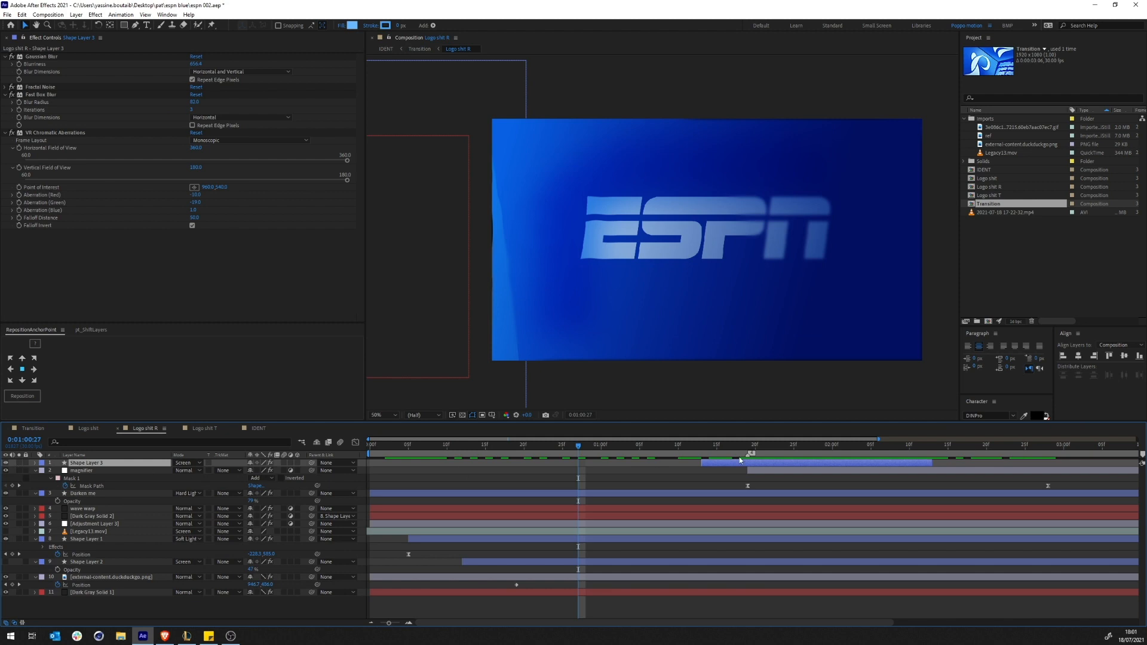
{"action": "left_click", "coordinate": [226, 428]}
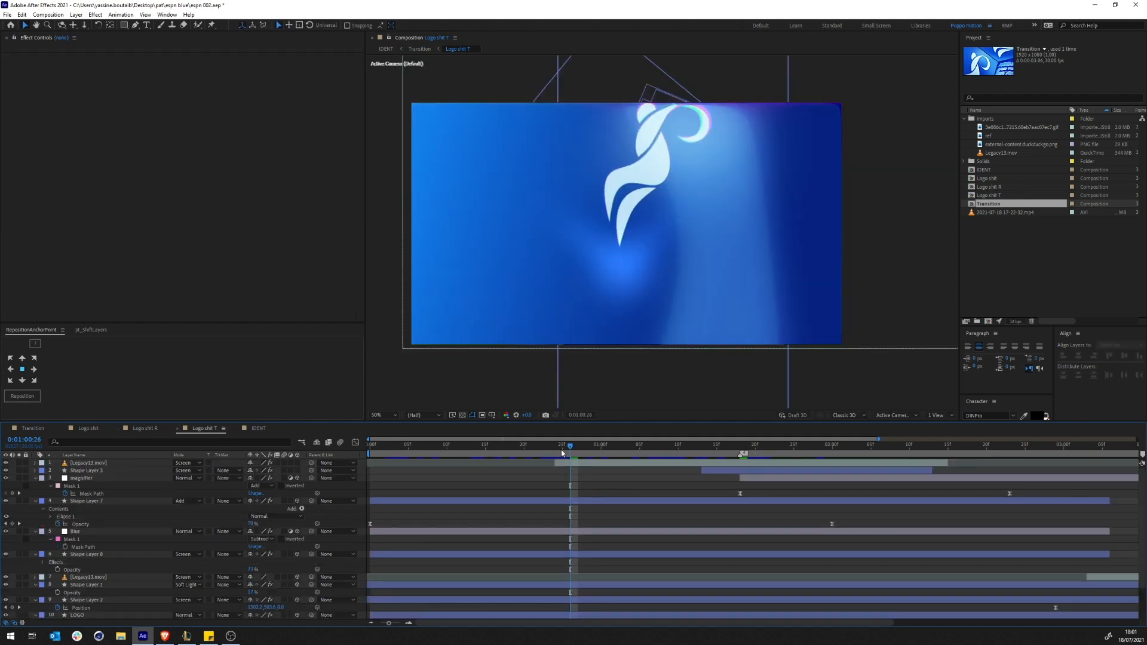
{"action": "left_click_drag", "start_coordinate": [589, 451], "coordinate": [810, 450]}
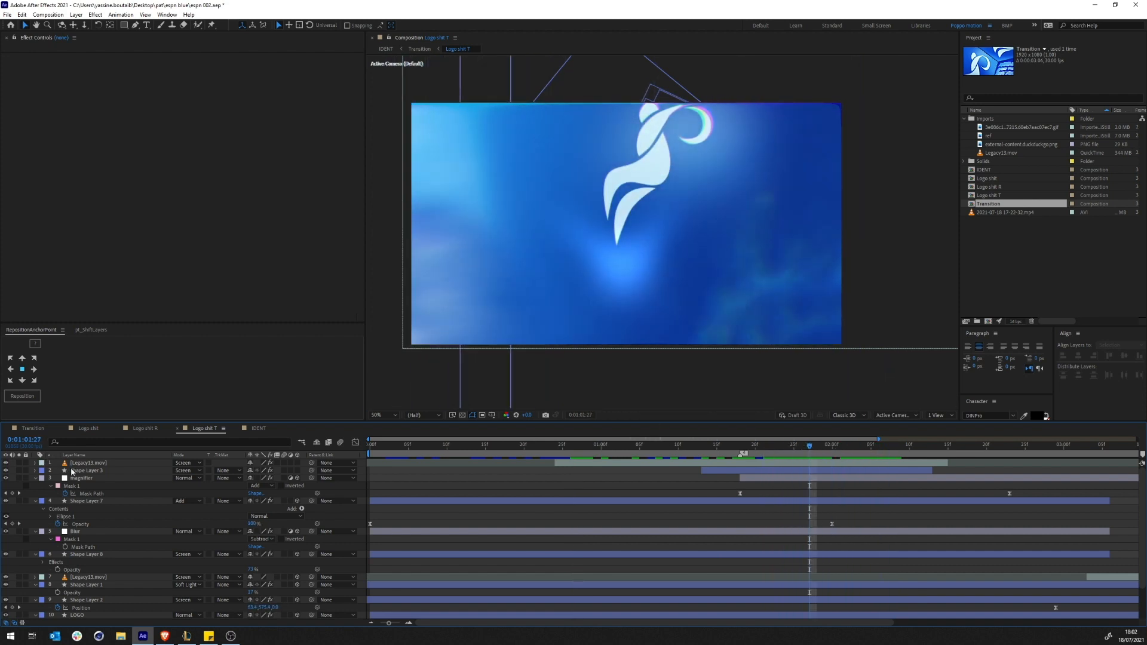
View the top Legacy13.mov layer of Logo shit T on its own, scrub through its footage and close the layer view
{"action": "left_click", "coordinate": [83, 463]}
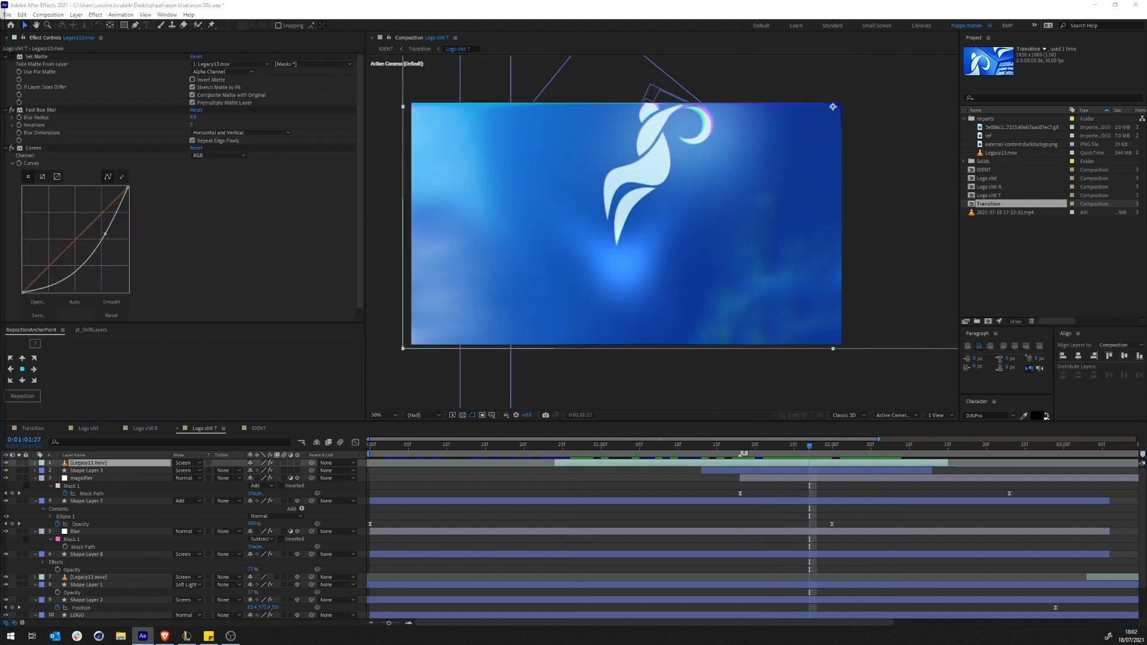
{"action": "left_click_drag", "start_coordinate": [0, 179], "coordinate": [518, 17]}
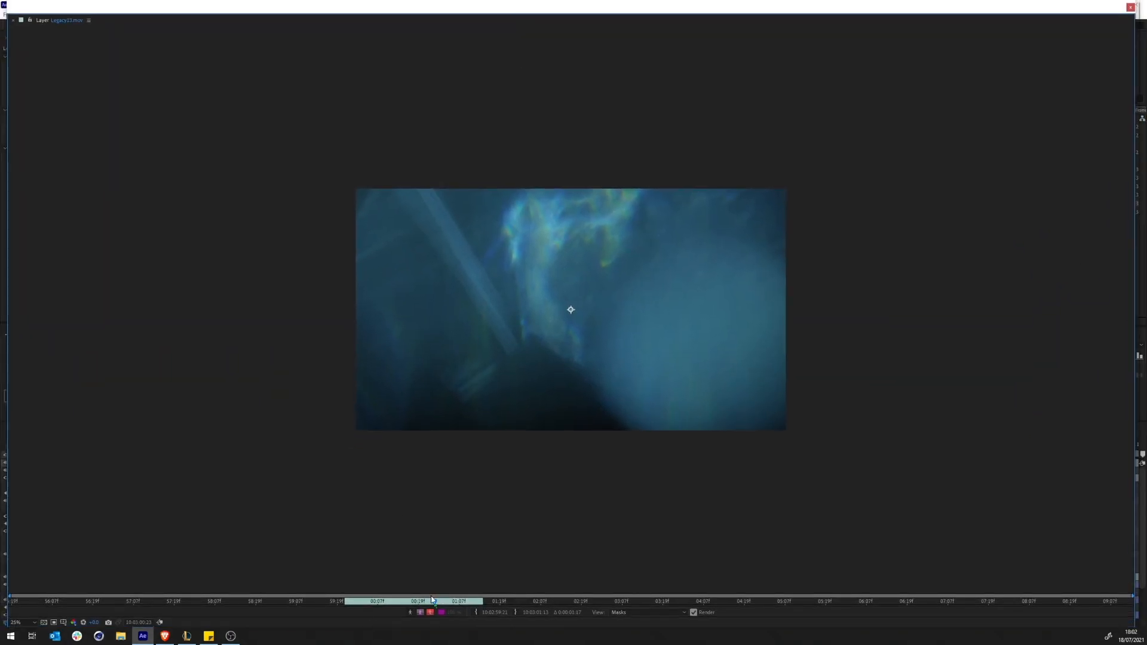
{"action": "left_click_drag", "start_coordinate": [436, 602], "coordinate": [394, 606]}
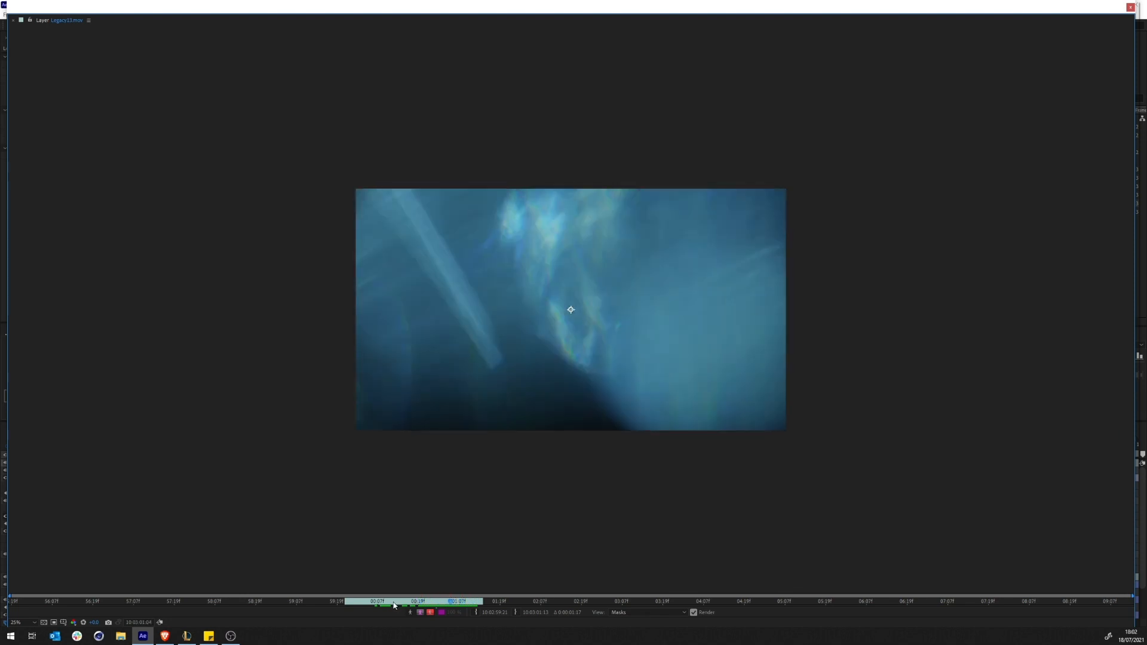
{"action": "left_click", "coordinate": [1131, 9]}
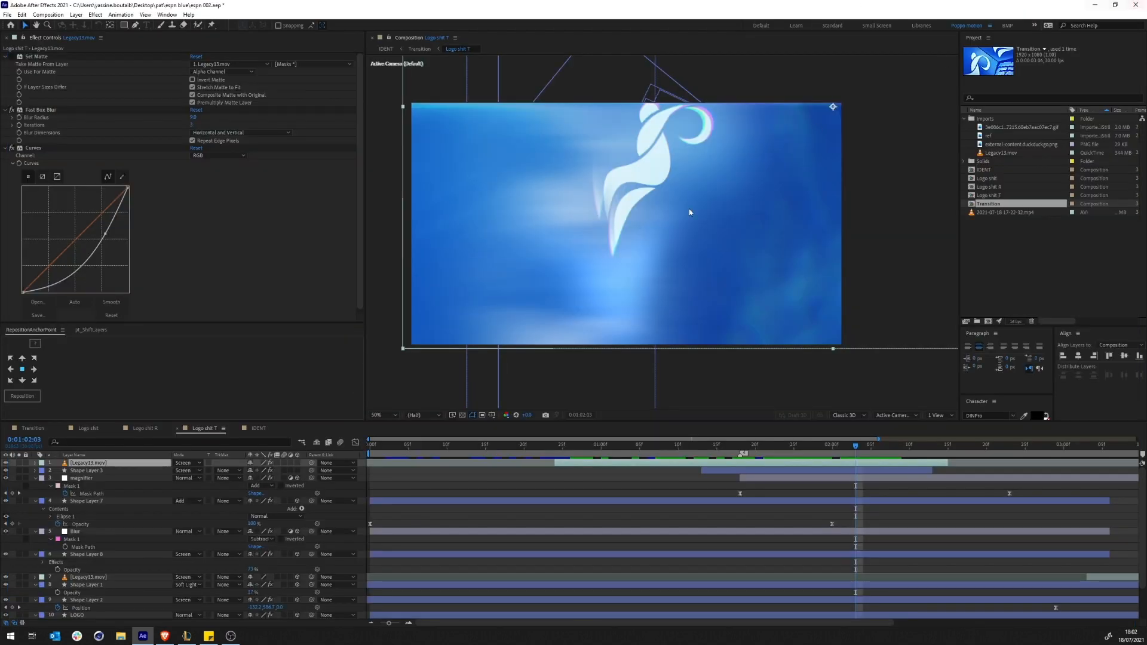
Look through the Transition, IDENT and Logo shit compositions and return to IDENT
{"action": "left_click", "coordinate": [422, 50]}
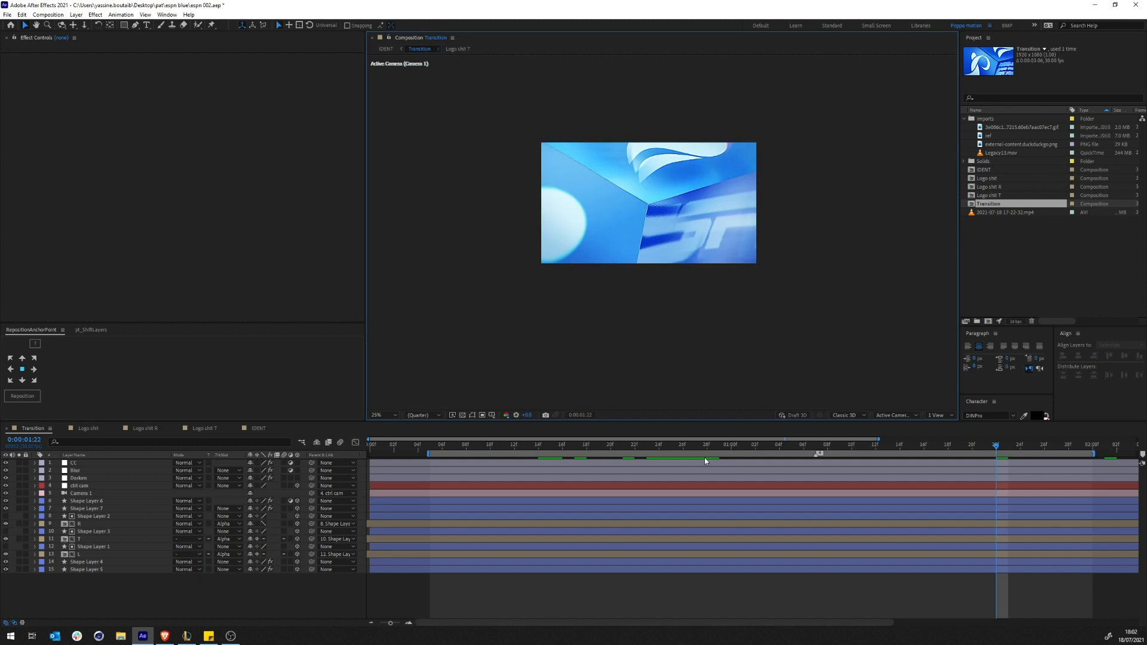
{"action": "left_click", "coordinate": [386, 49]}
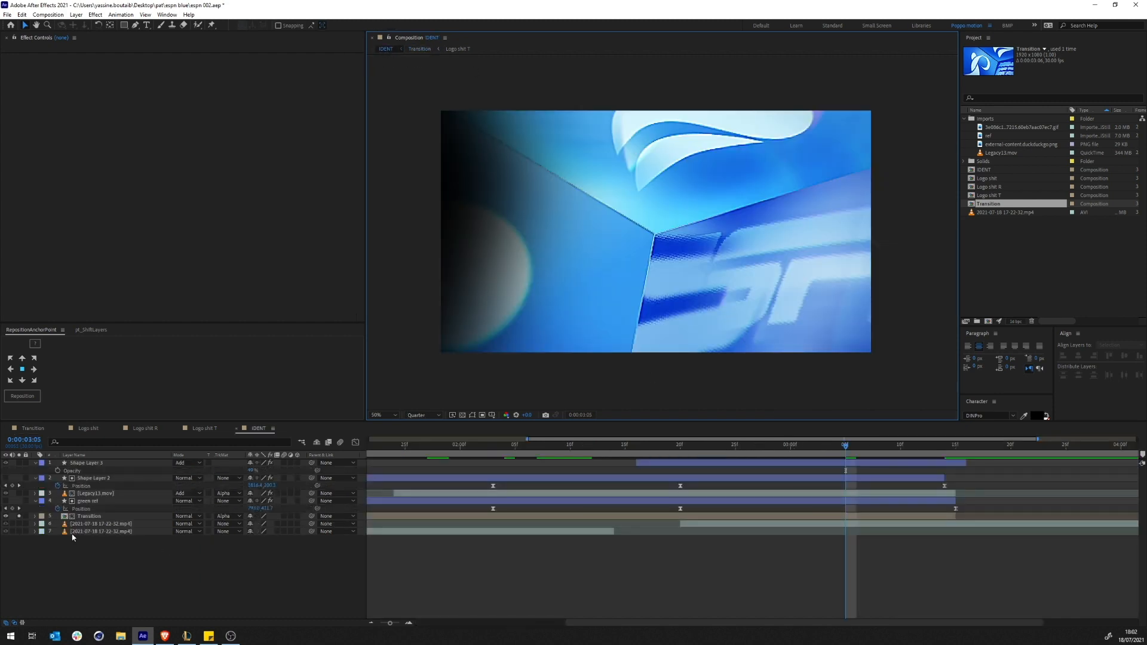
{"action": "left_click", "coordinate": [415, 51]}
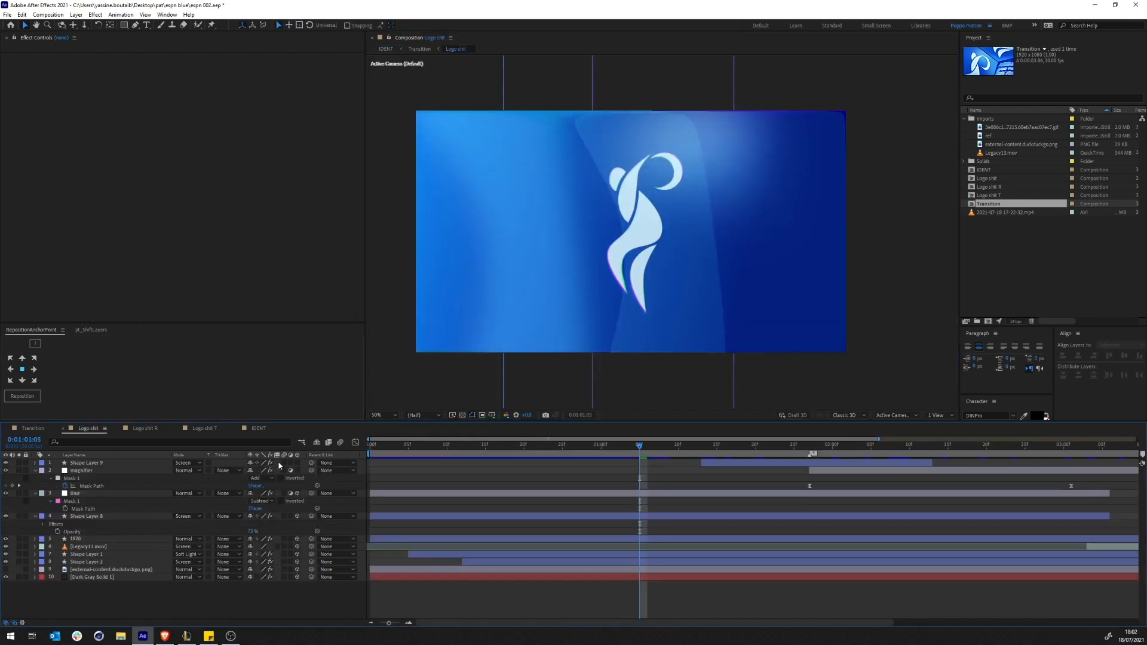
{"action": "left_click", "coordinate": [58, 575]}
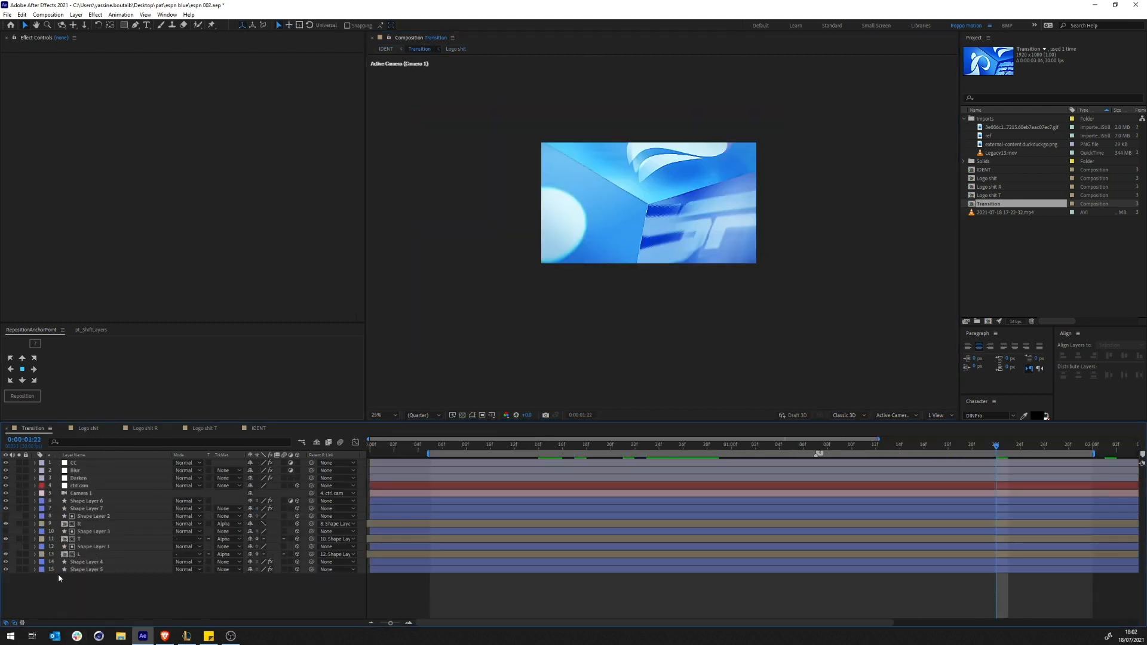
{"action": "left_click", "coordinate": [386, 49]}
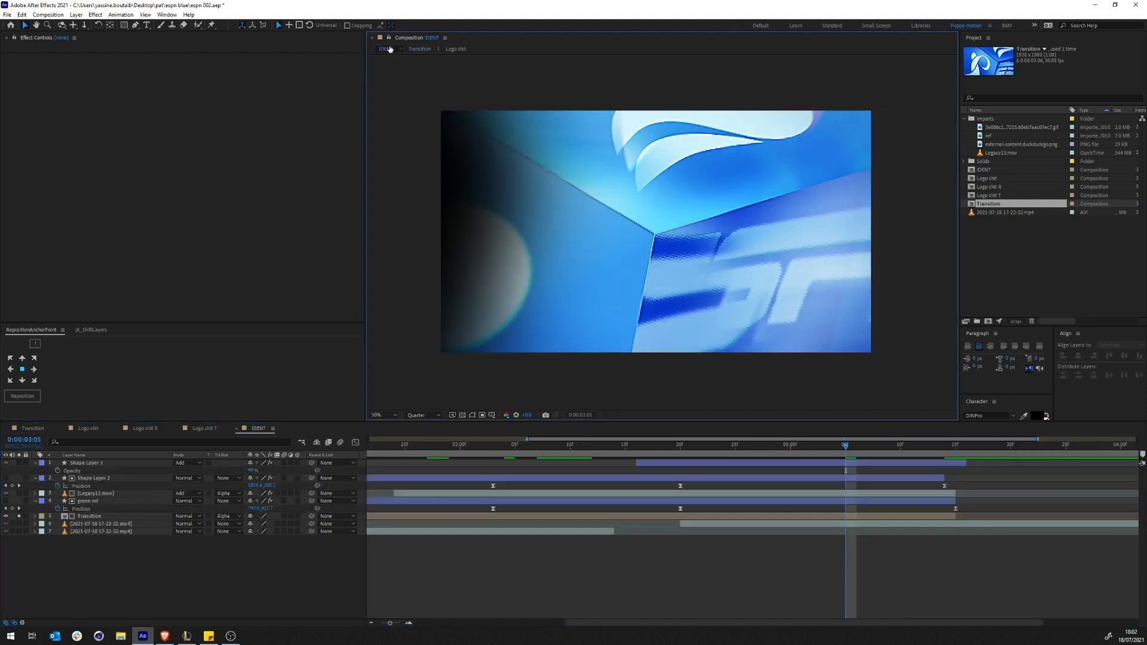
{"action": "left_click_drag", "start_coordinate": [19, 524], "coordinate": [19, 531]}
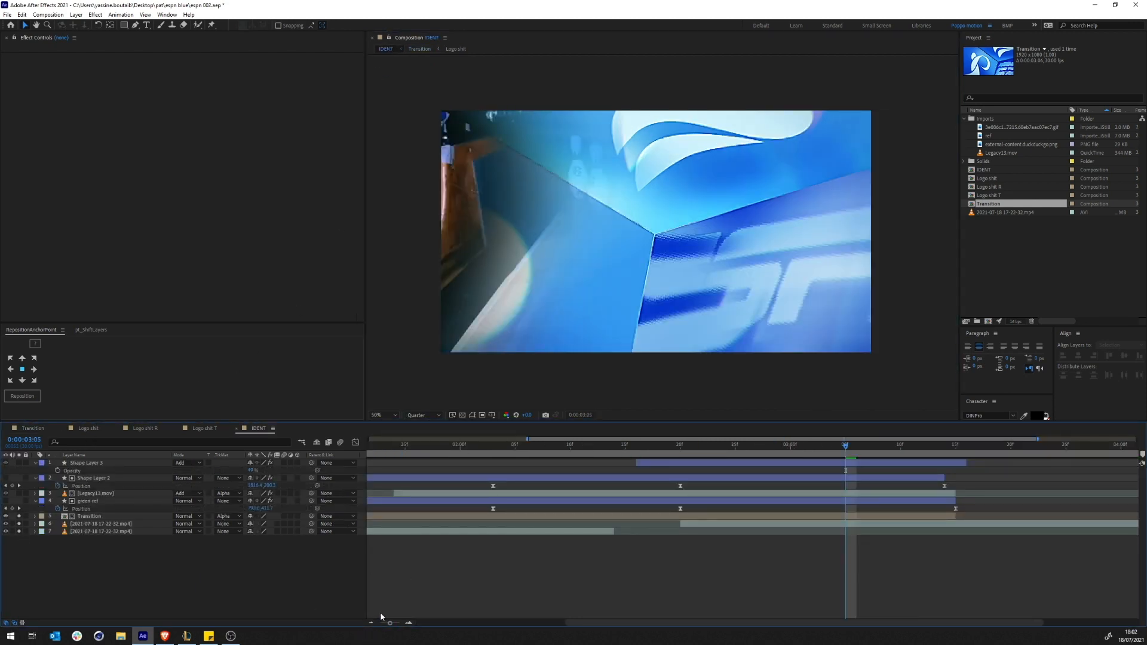
{"action": "left_click_drag", "start_coordinate": [390, 623], "coordinate": [382, 623]}
{"action": "left_click_drag", "start_coordinate": [393, 450], "coordinate": [849, 445]}
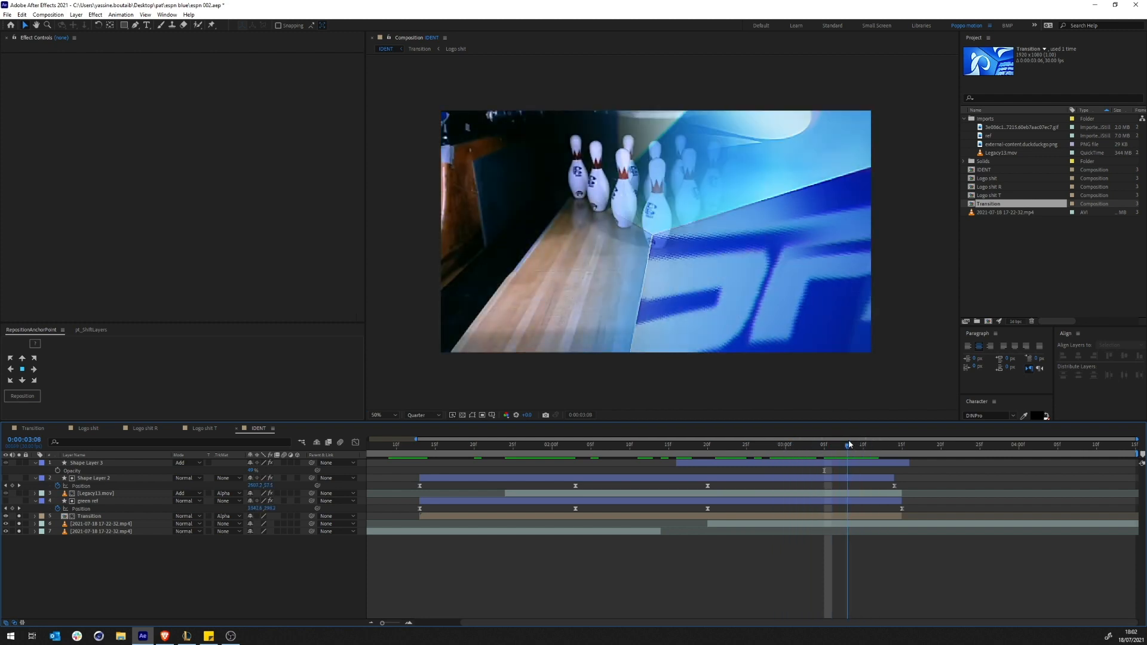
Solo Shape Layer 3 in IDENT, select it to show its effects and scrub back to 0:00:03:05
{"action": "left_click", "coordinate": [20, 464]}
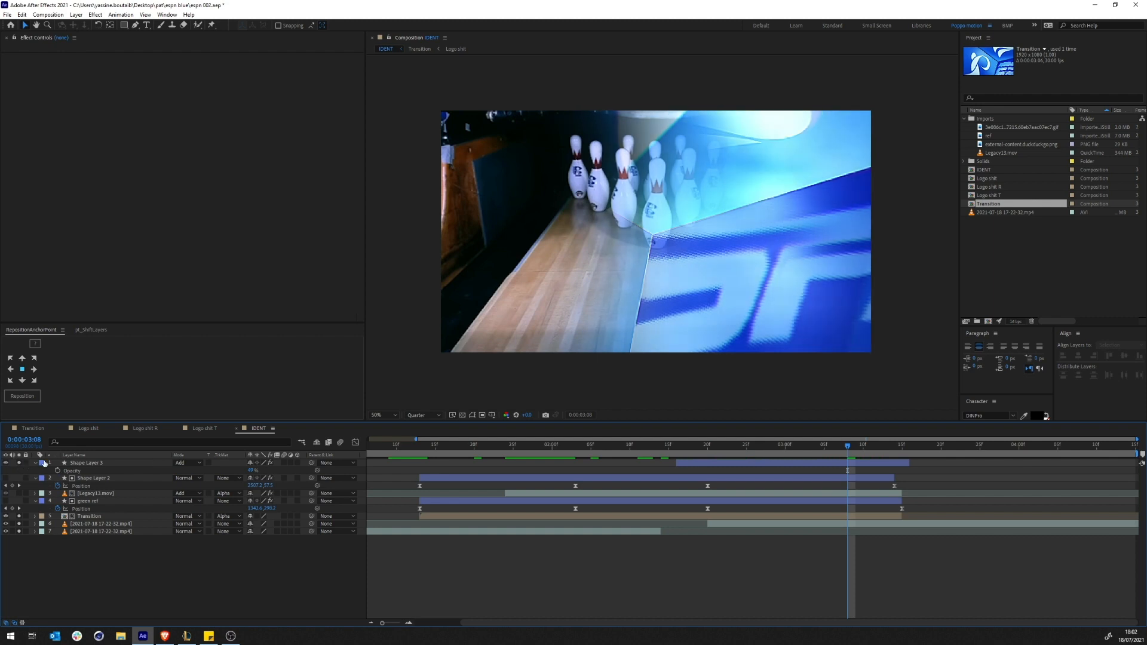
{"action": "left_click", "coordinate": [98, 464]}
{"action": "left_click_drag", "start_coordinate": [858, 441], "coordinate": [824, 486]}
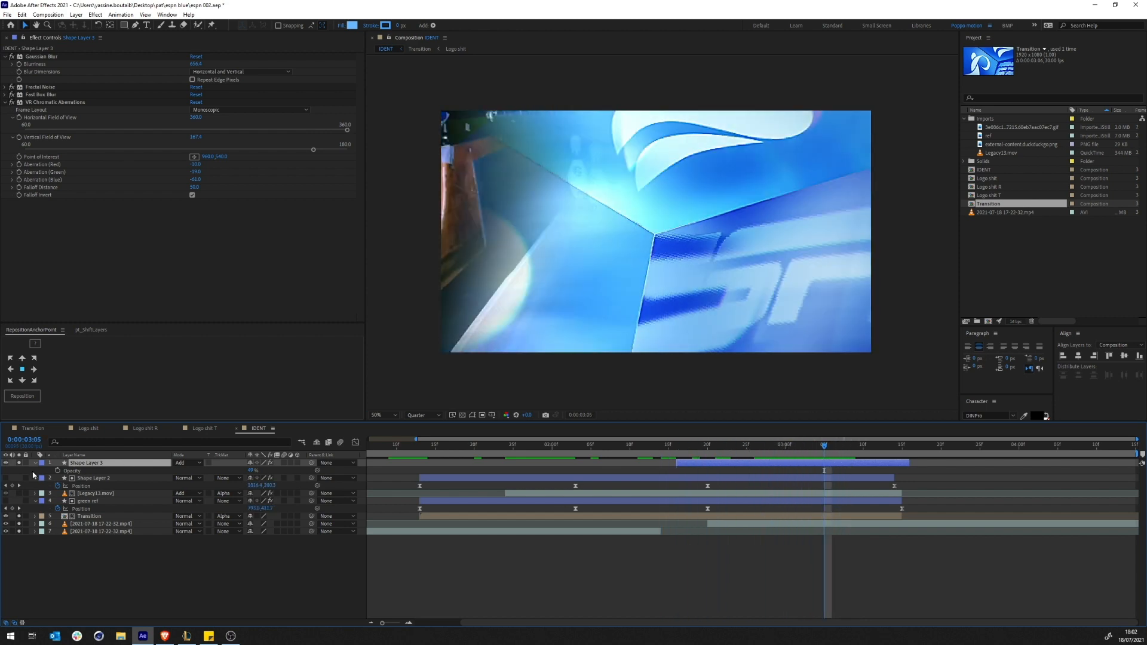
Toggle the solo of Shape Layer 3 to compare the frame with and without the streak, leaving it soloed, and scrub to 0:00:03:11
{"action": "left_click", "coordinate": [20, 463]}
{"action": "left_click", "coordinate": [20, 463]}
{"action": "left_click", "coordinate": [21, 463]}
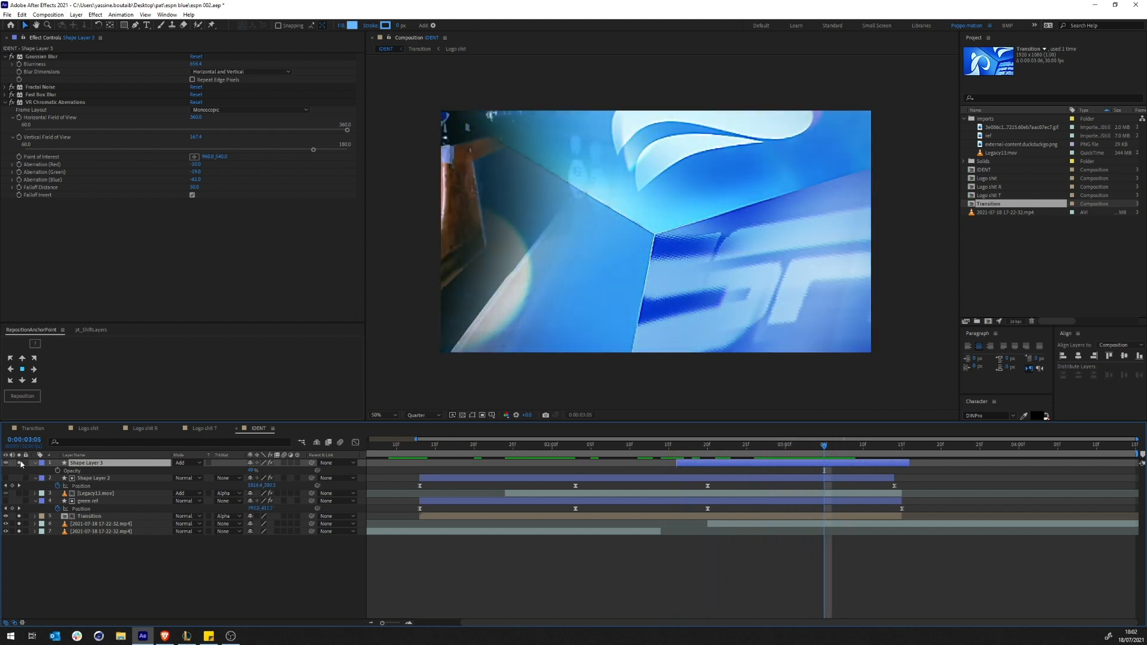
{"action": "left_click", "coordinate": [20, 463]}
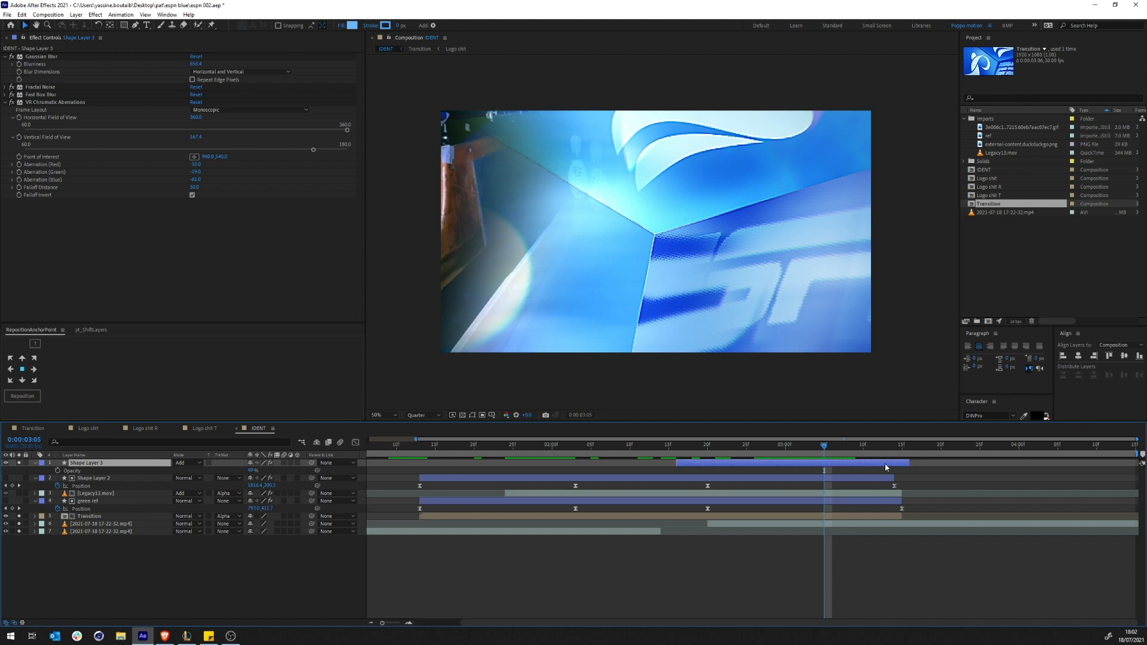
{"action": "left_click_drag", "start_coordinate": [825, 453], "coordinate": [870, 453]}
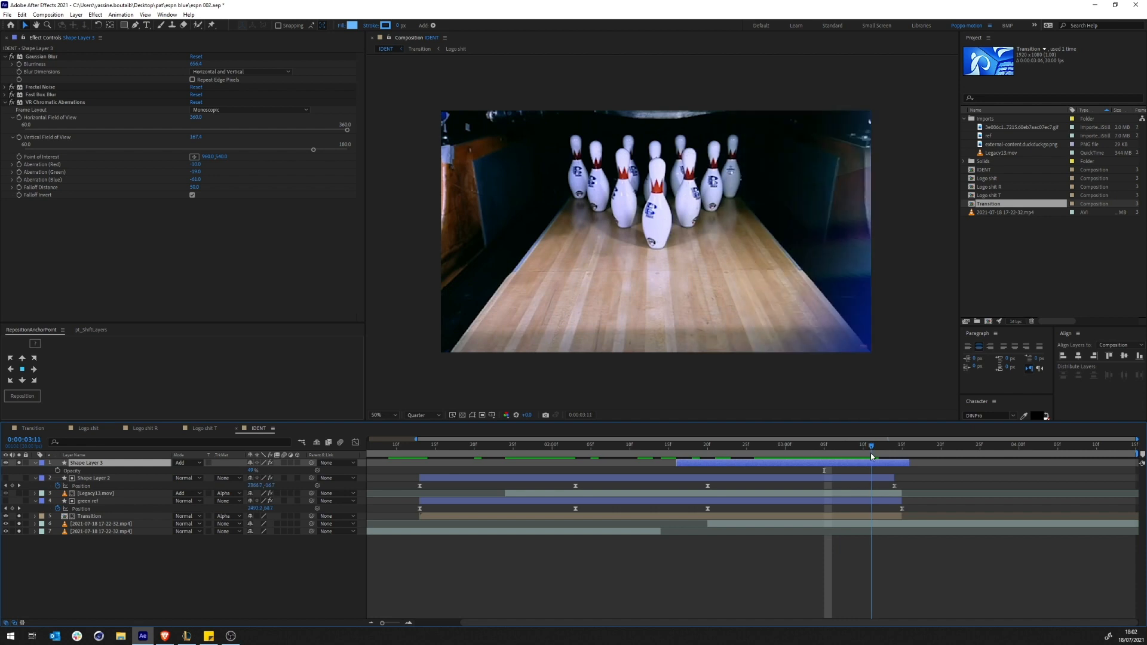
View the Legacy13.mov layer of IDENT on its own, scrub through its light-leak footage and close the layer view
{"action": "left_click", "coordinate": [102, 503]}
{"action": "left_click", "coordinate": [100, 493]}
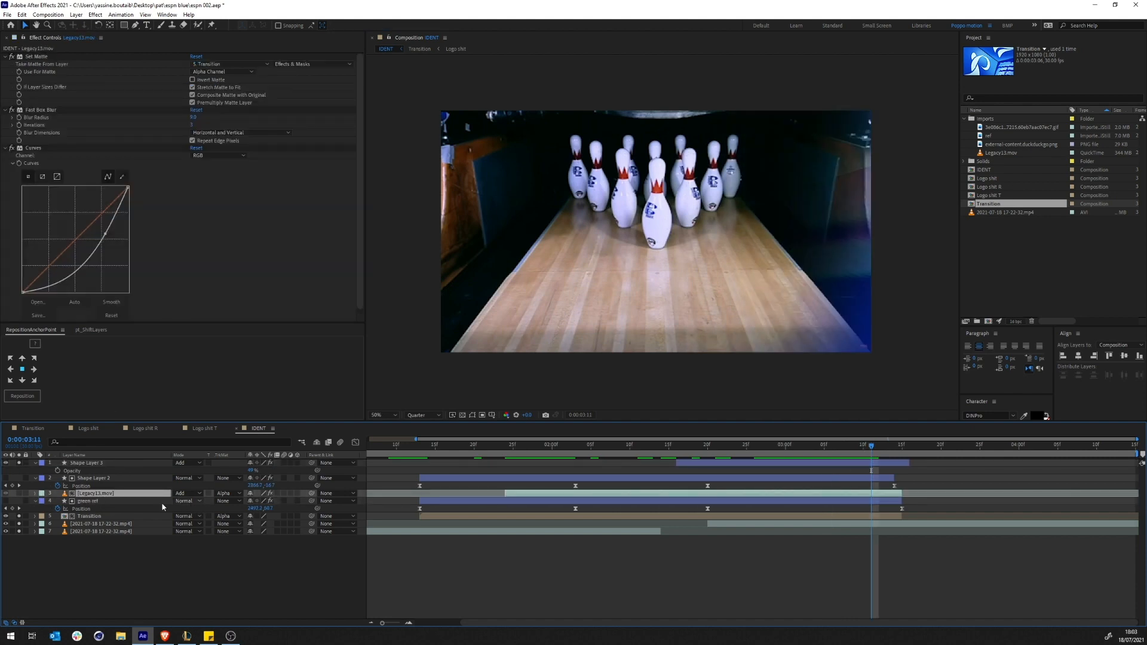
{"action": "double_click", "coordinate": [97, 495]}
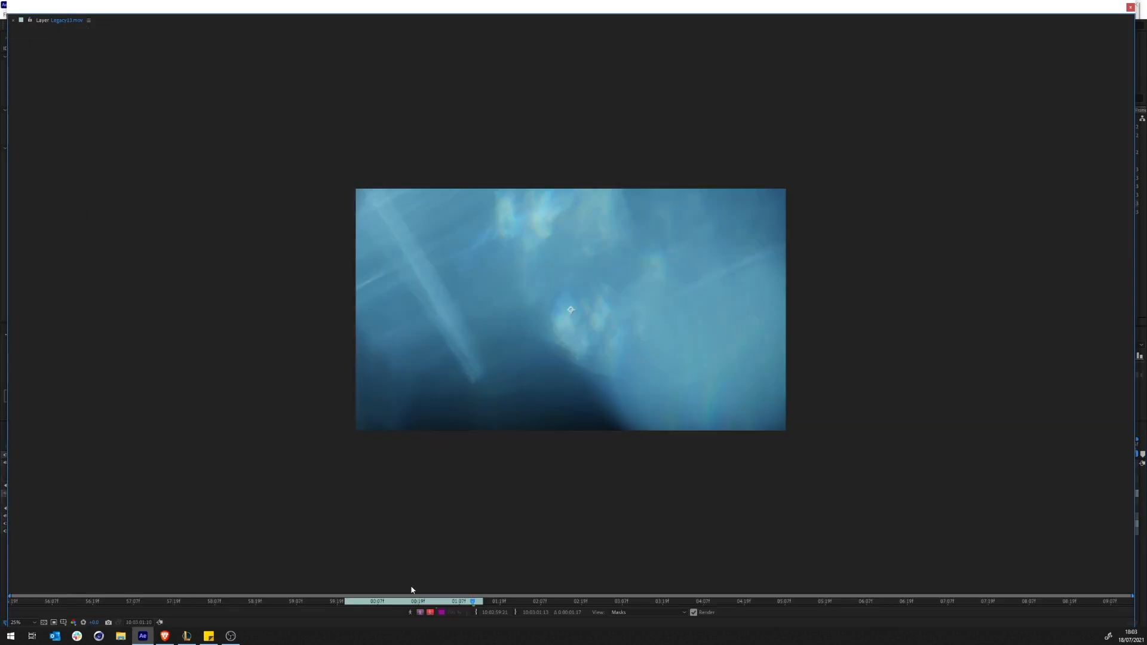
{"action": "left_click_drag", "start_coordinate": [351, 602], "coordinate": [458, 598]}
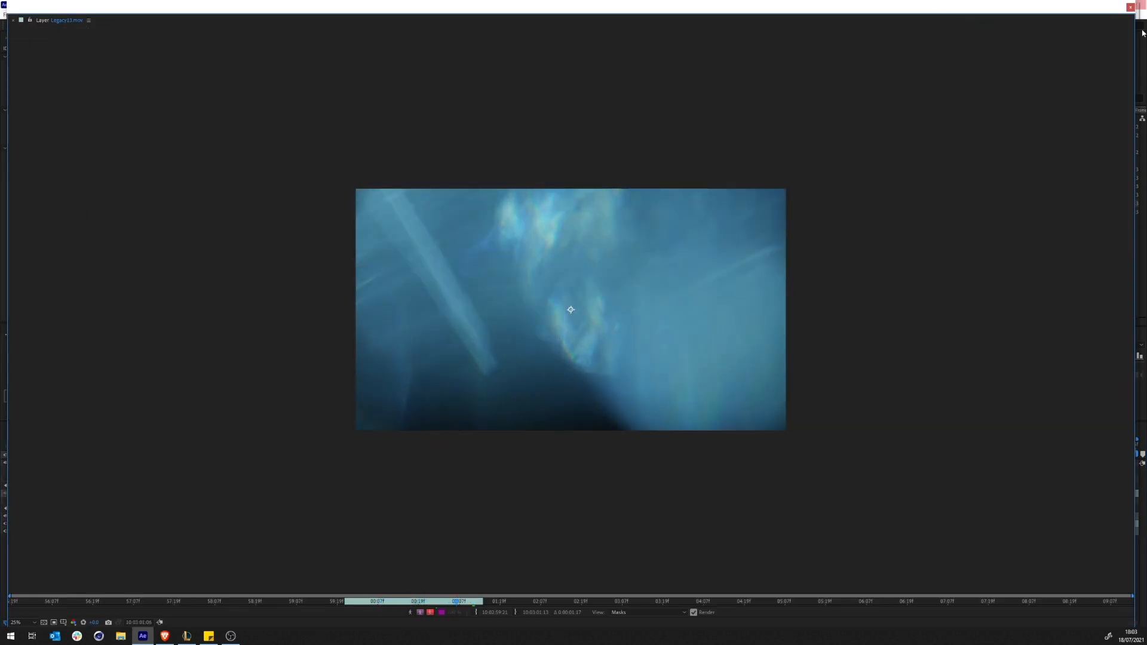
{"action": "left_click", "coordinate": [1130, 7]}
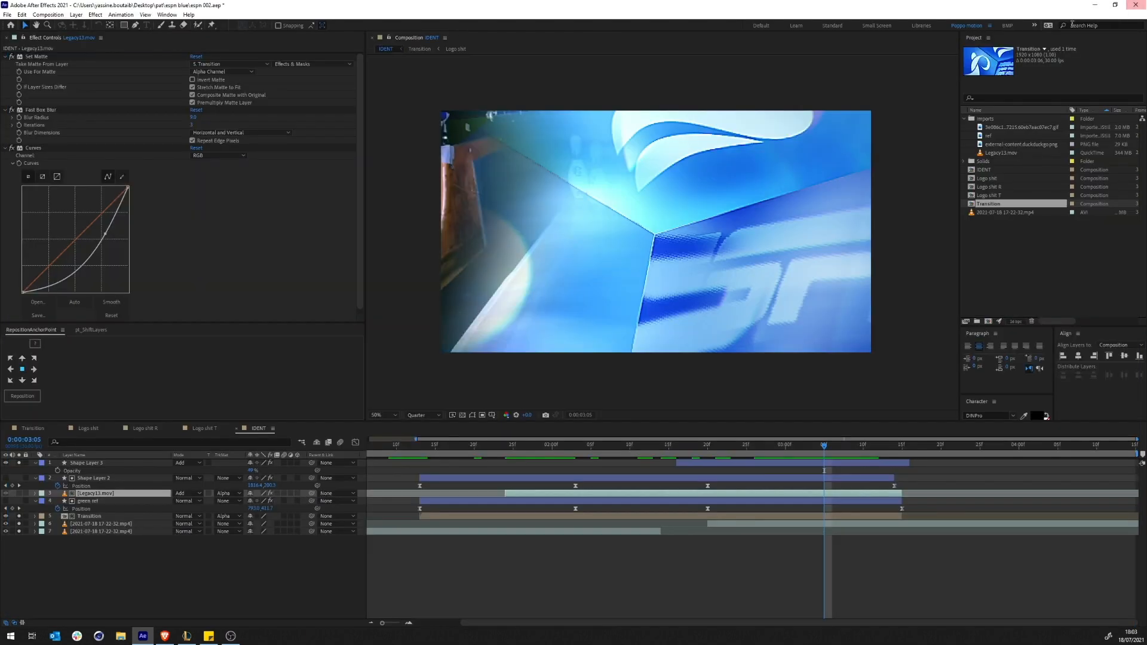
Isolate Legacy13.mov by soloing it and unsoloing Transition, both mp4 footage layers and Shape Layer 3, and scrub to 0:00:02:29
{"action": "left_click", "coordinate": [19, 494]}
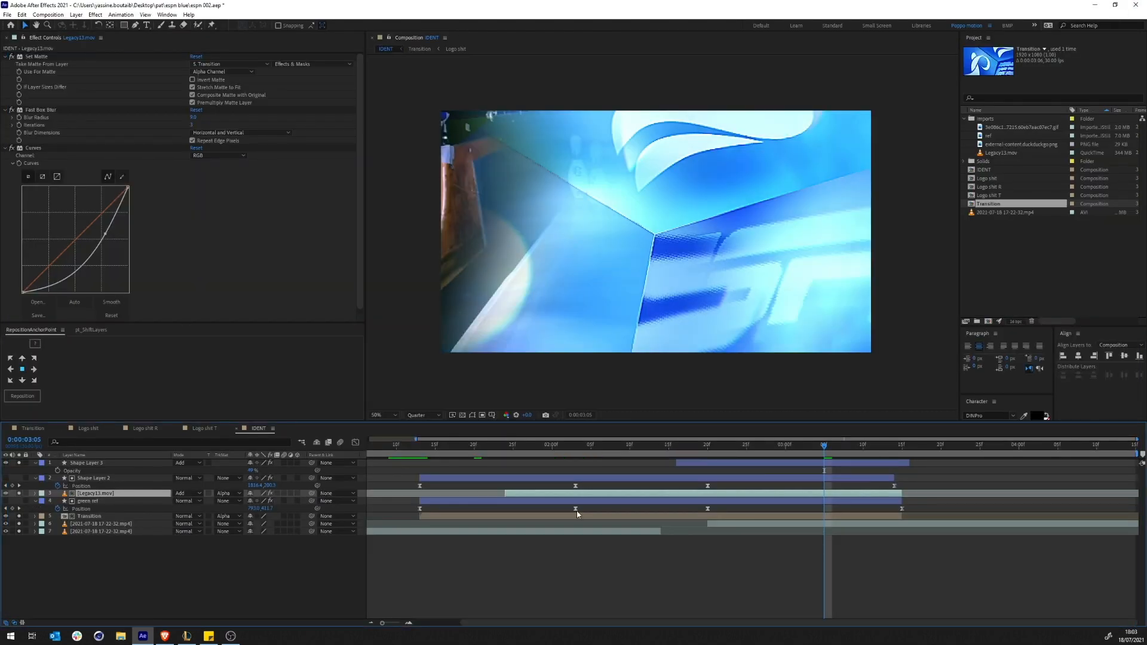
{"action": "left_click_drag", "start_coordinate": [19, 516], "coordinate": [19, 532]}
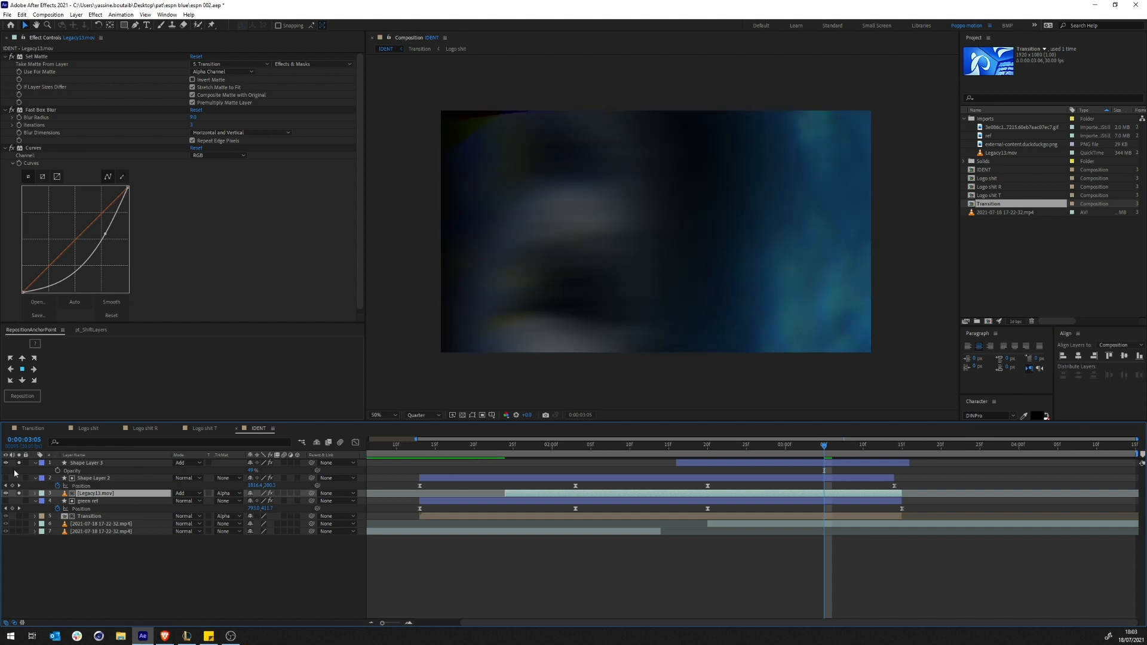
{"action": "left_click", "coordinate": [19, 463]}
{"action": "mouse_move", "coordinate": [764, 453]}
{"action": "left_mouse_down"}
{"action": "mouse_move", "coordinate": [498, 448]}
{"action": "mouse_move", "coordinate": [870, 454]}
{"action": "mouse_move", "coordinate": [779, 449]}
{"action": "left_mouse_up"}
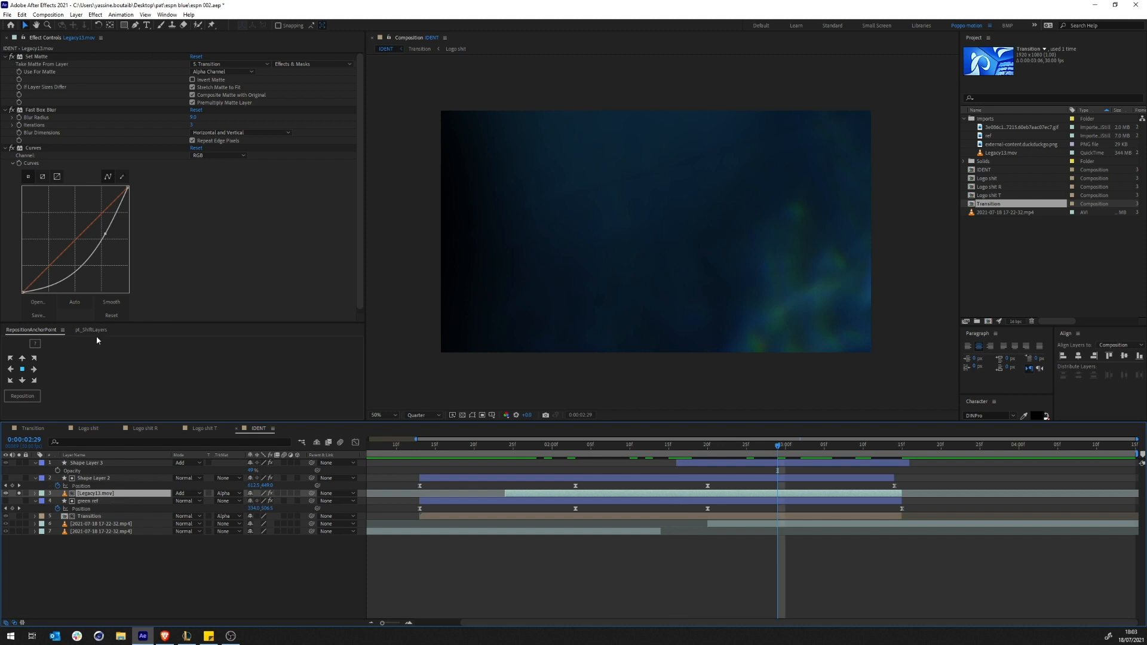
Collapse Curves and Fast Box Blur on Legacy13.mov and disable all three of its effects, including Set Matte
{"action": "left_click", "coordinate": [5, 148]}
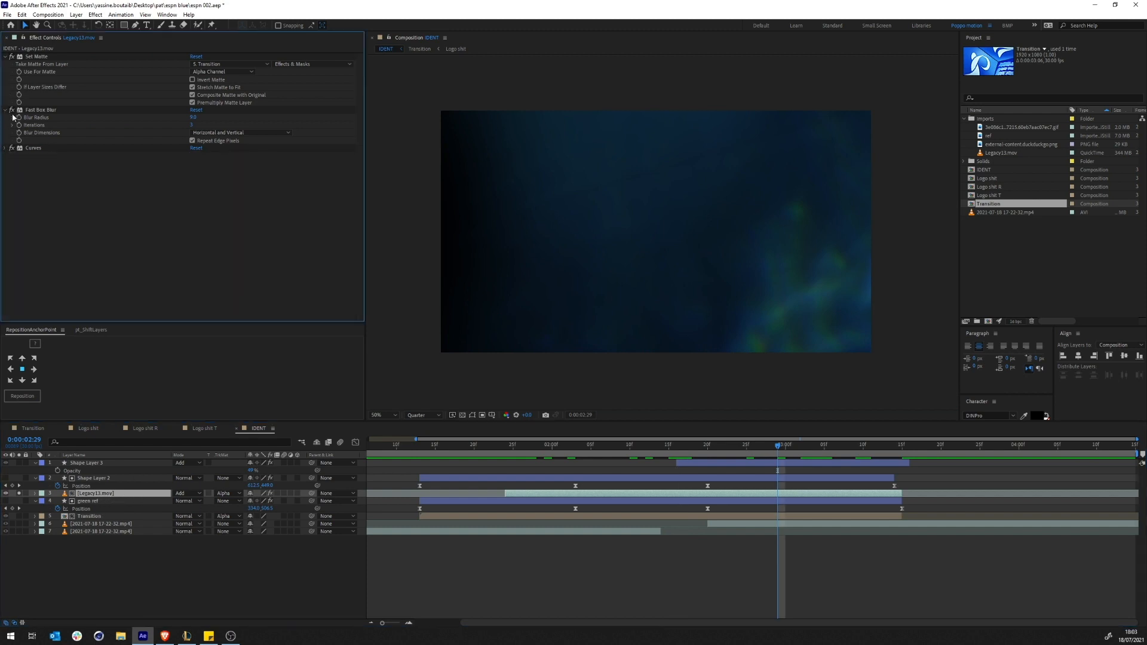
{"action": "left_click", "coordinate": [6, 110]}
{"action": "left_click_drag", "start_coordinate": [12, 117], "coordinate": [15, 50]}
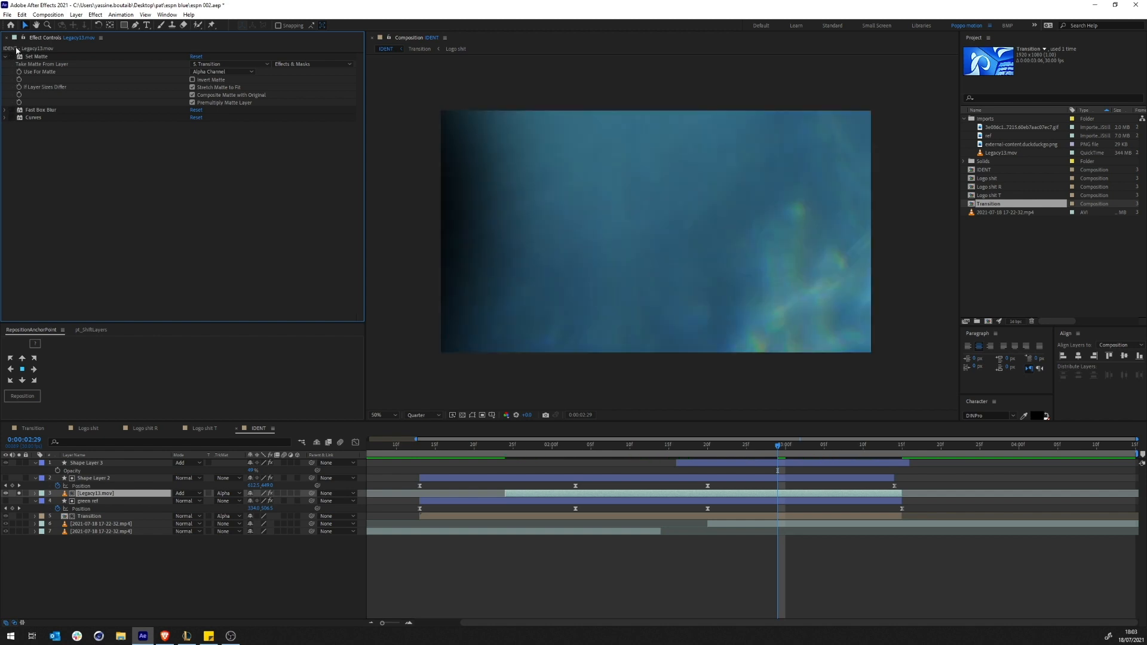
Select the Set Matte effect, the Transition layer and the green ref layer in turn to examine how the matte is set up
{"action": "left_click", "coordinate": [58, 57]}
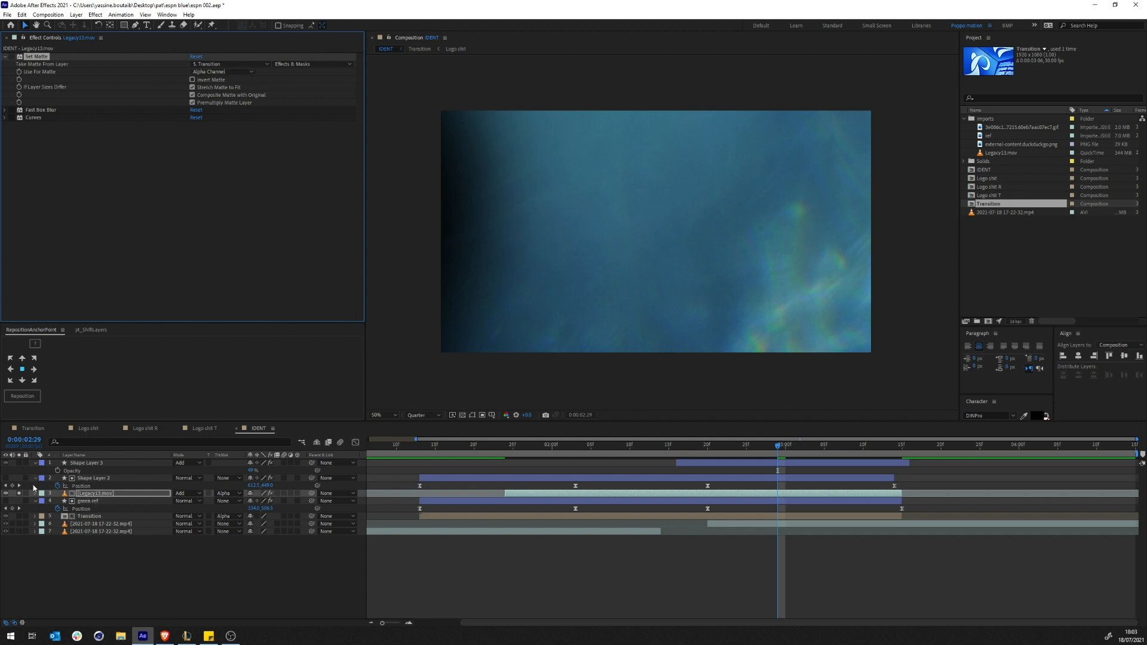
{"action": "left_click", "coordinate": [89, 517]}
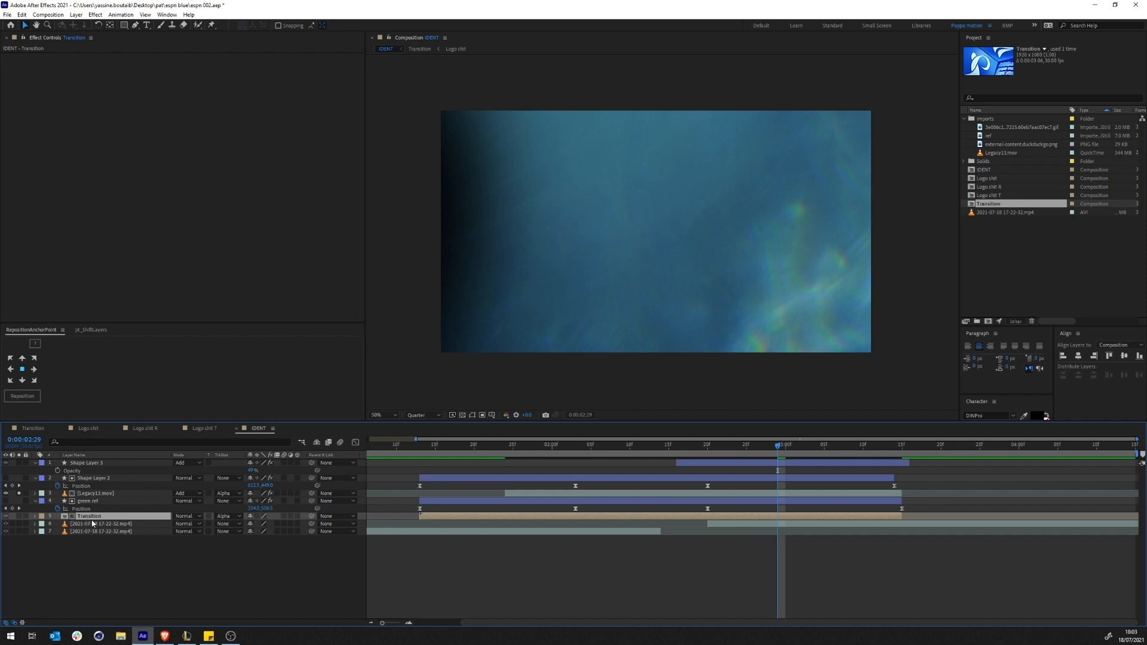
{"action": "left_click", "coordinate": [86, 501]}
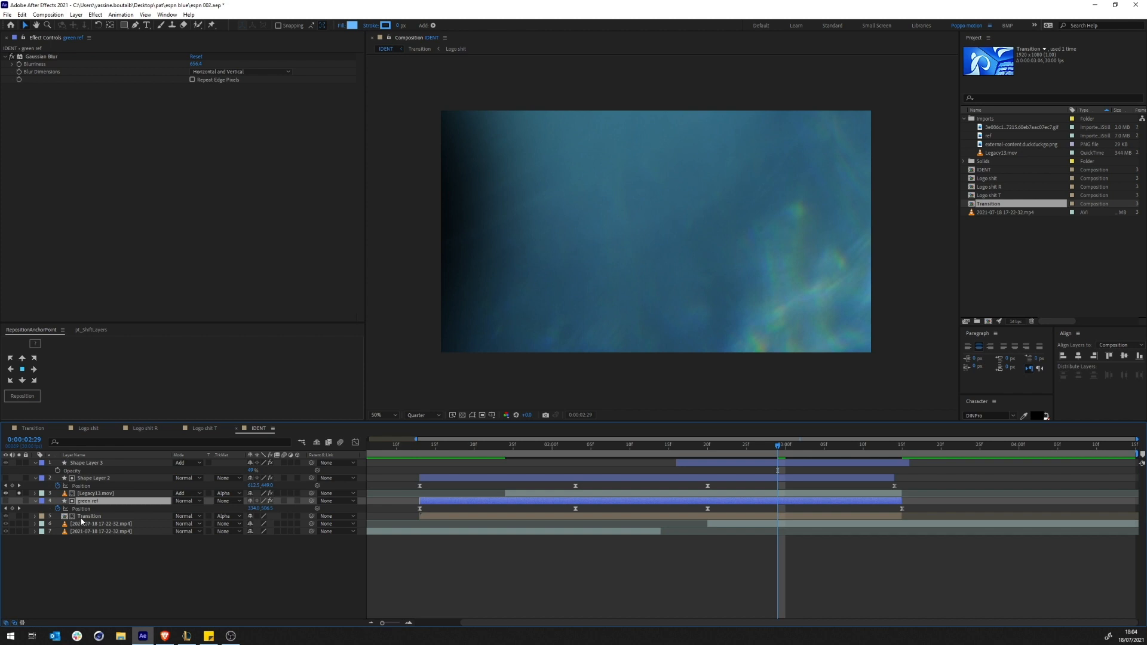
Select the Transition, Legacy13.mov and green ref layers in turn to examine which layer serves as the matte source
{"action": "left_click", "coordinate": [81, 517]}
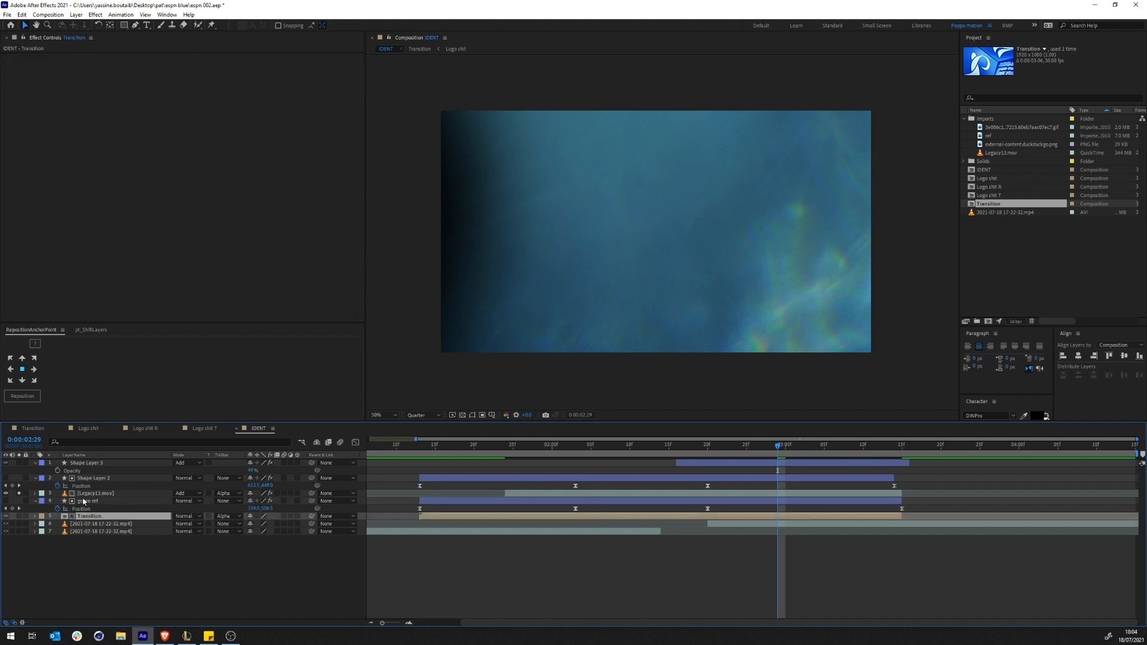
{"action": "left_click", "coordinate": [88, 495]}
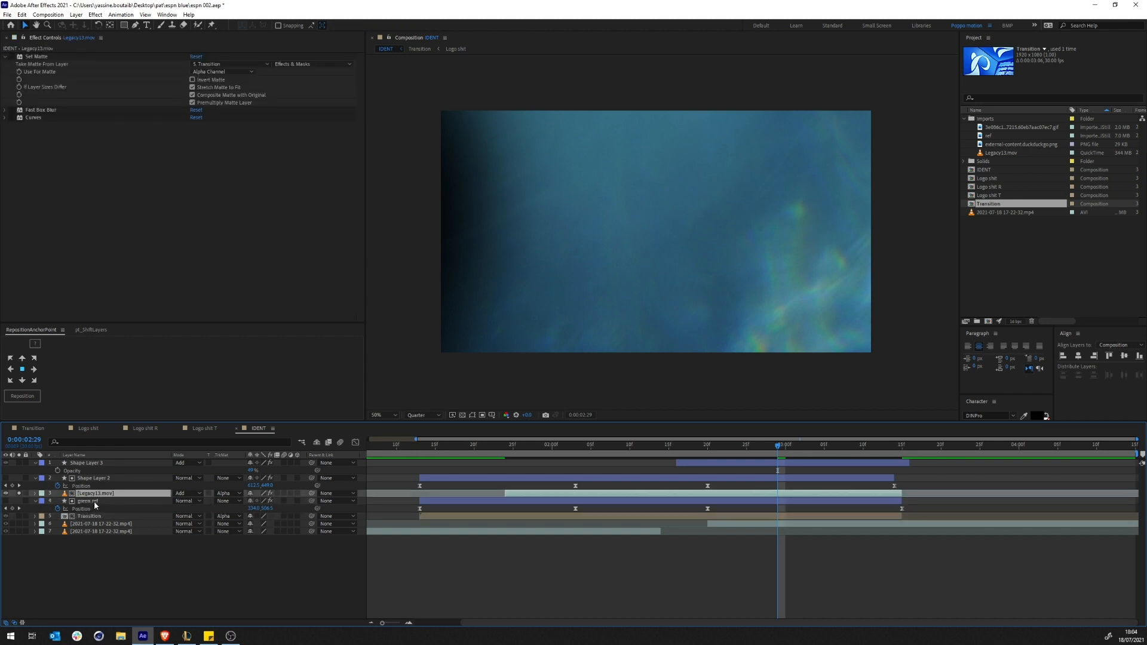
{"action": "left_click", "coordinate": [88, 501]}
{"action": "left_click", "coordinate": [77, 518]}
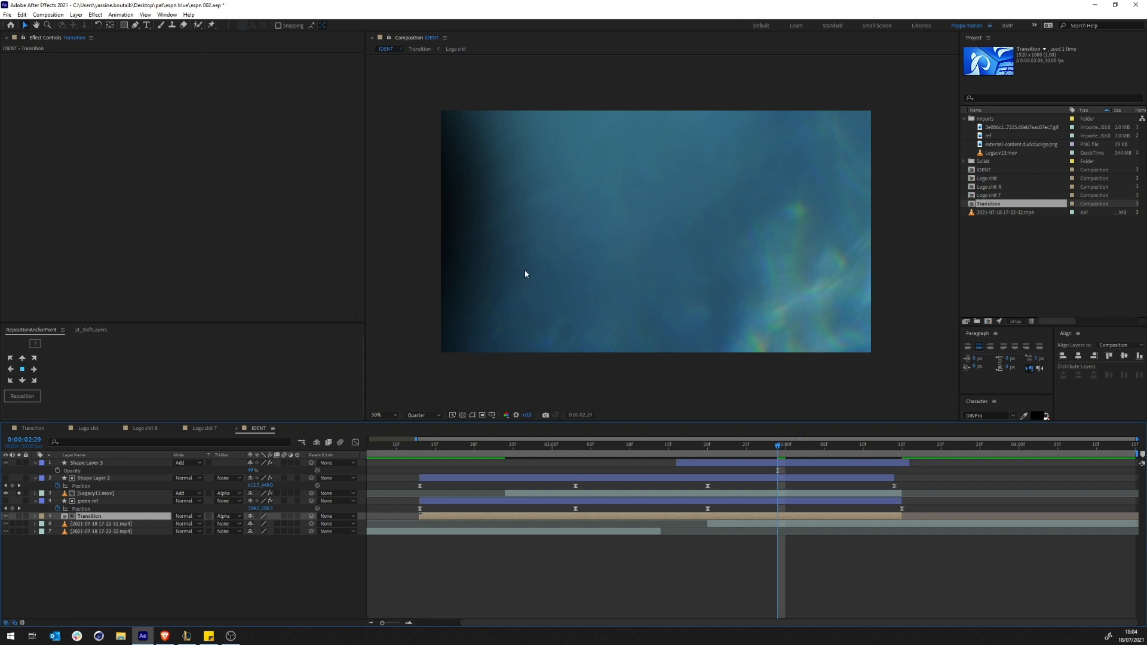
Re-enable the Set Matte effect on Legacy13.mov and check the source options for its Transition matte
{"action": "left_click", "coordinate": [89, 494]}
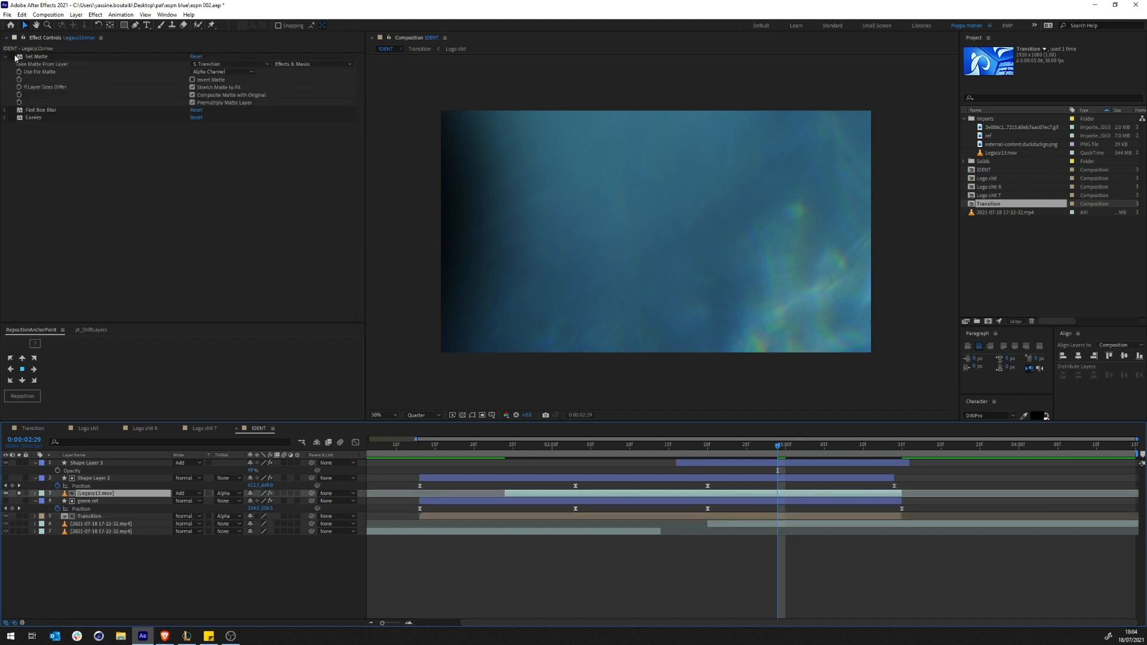
{"action": "left_click", "coordinate": [13, 56]}
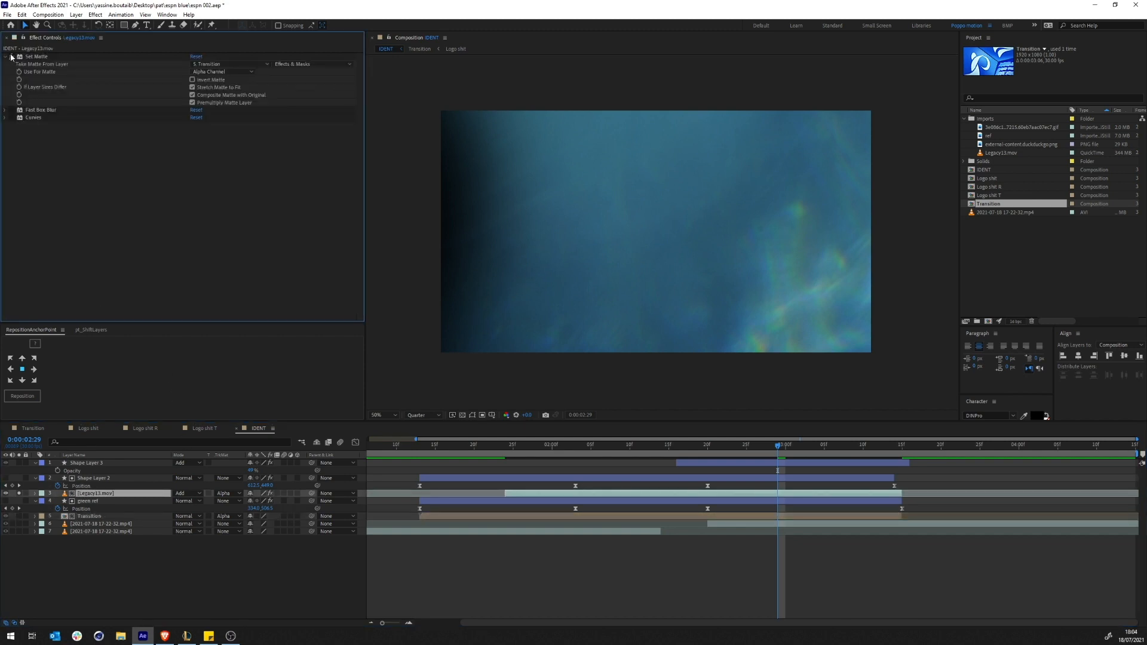
{"action": "left_click", "coordinate": [311, 64]}
{"action": "left_click", "coordinate": [248, 254]}
{"action": "left_click", "coordinate": [95, 517]}
{"action": "left_click", "coordinate": [189, 572]}
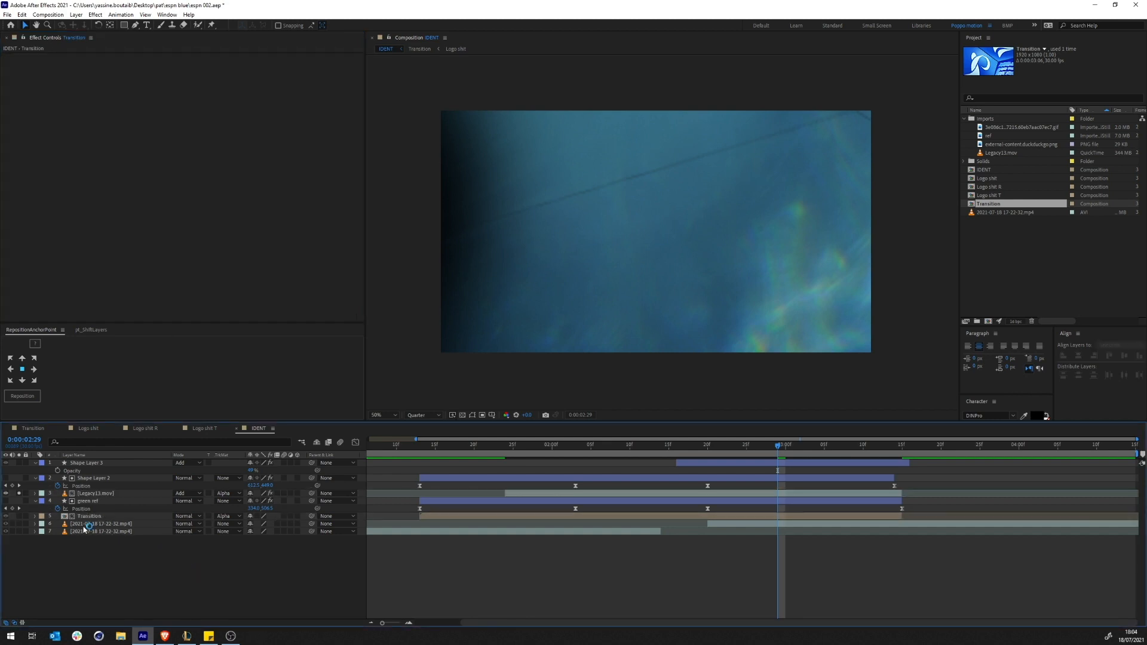
Examine the matte relationship between Transition and Legacy13.mov, and inspect the green ref and Shape Layer 2 layers around it
{"action": "left_click", "coordinate": [95, 517]}
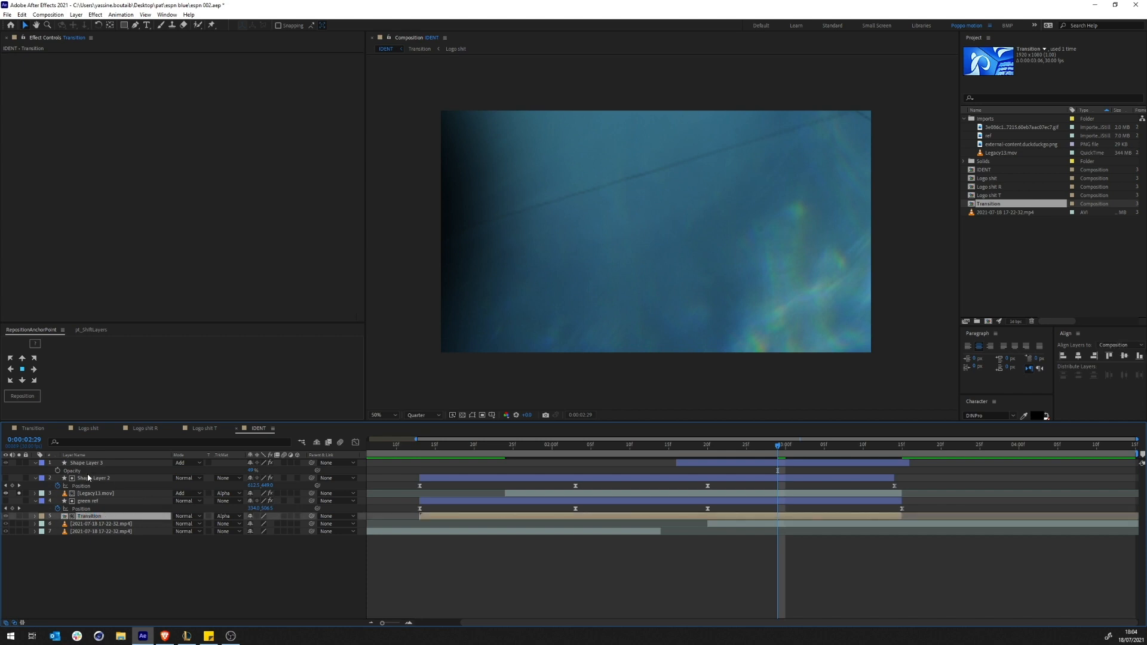
{"action": "left_click", "coordinate": [89, 494]}
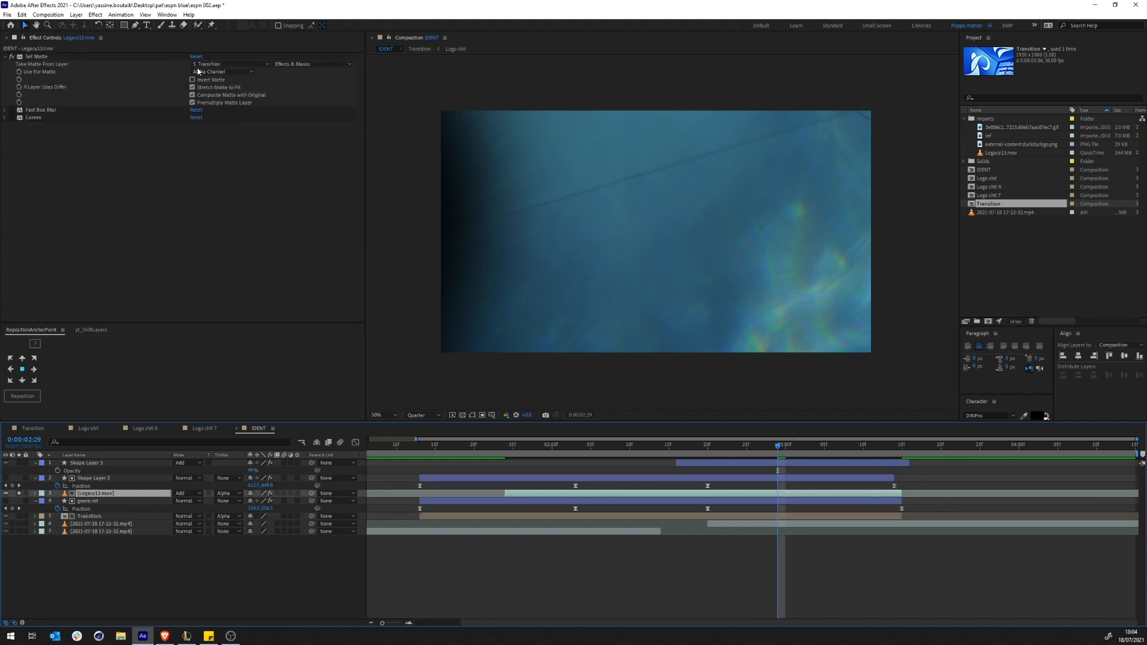
{"action": "left_click", "coordinate": [197, 67]}
{"action": "left_click", "coordinate": [152, 500]}
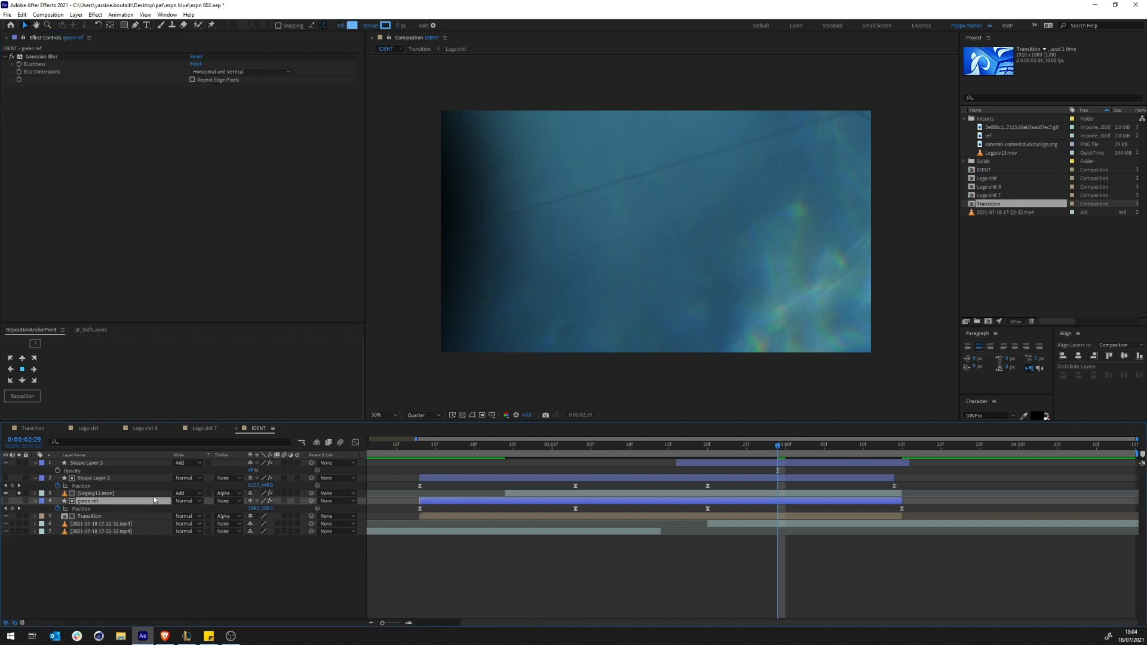
{"action": "left_click", "coordinate": [89, 494]}
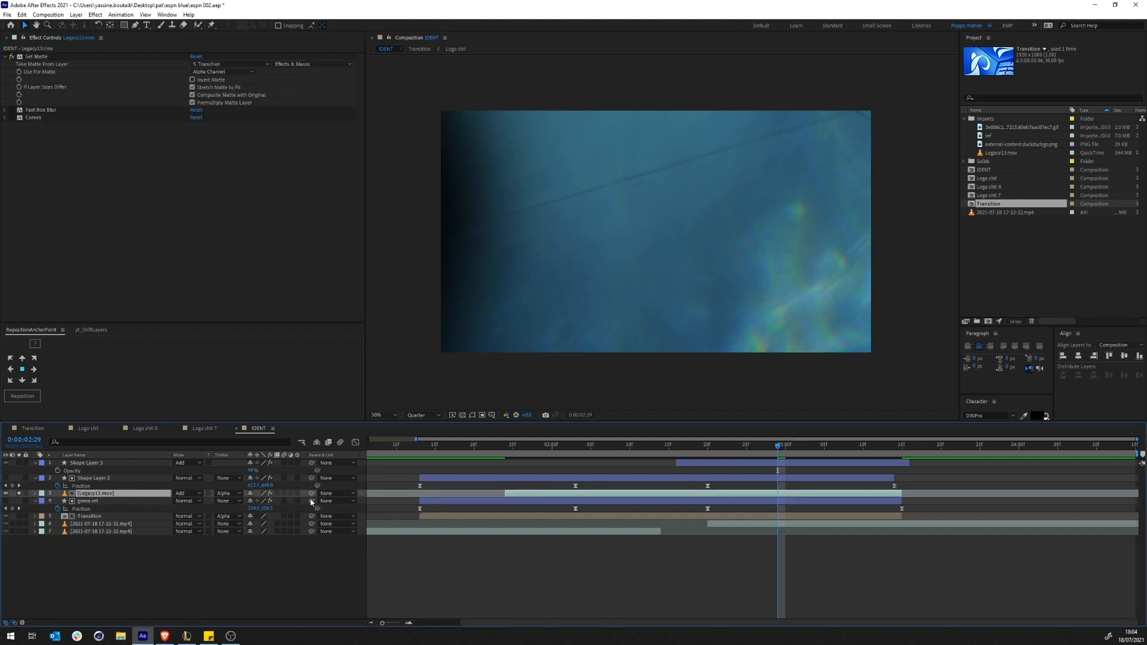
{"action": "left_click", "coordinate": [112, 480]}
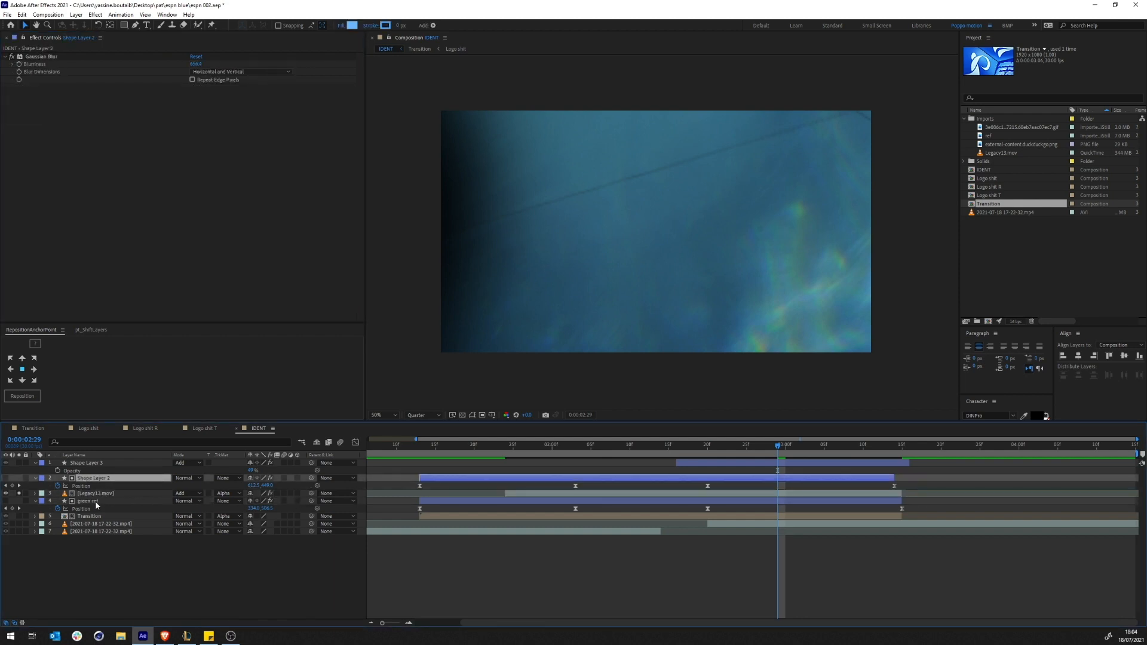
{"action": "left_click", "coordinate": [93, 494]}
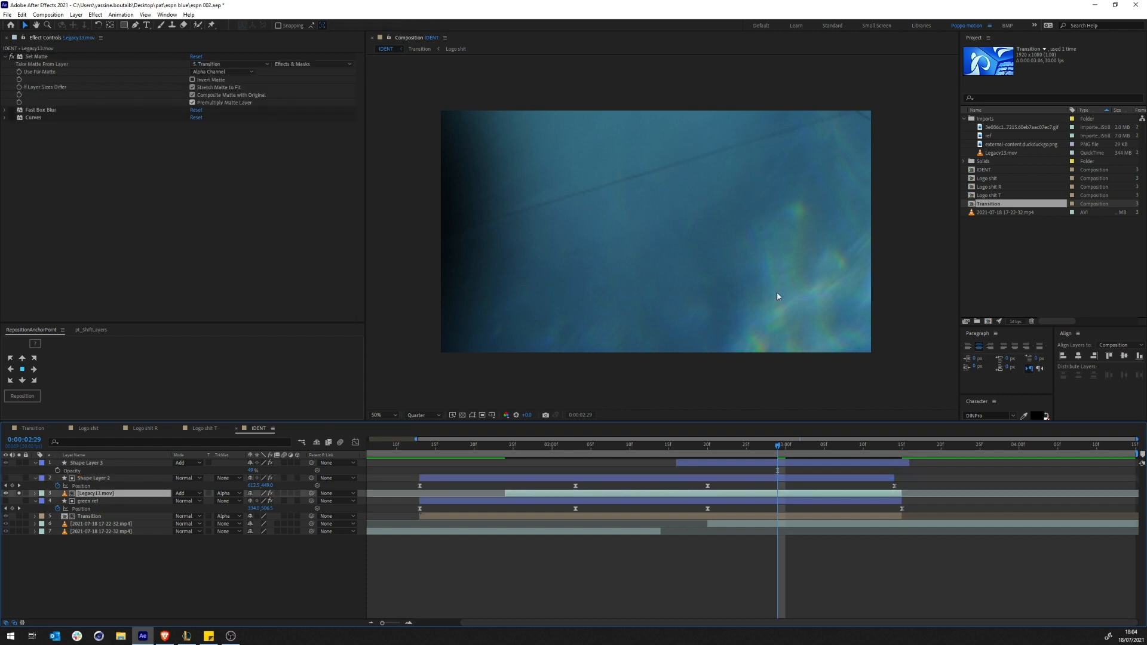
Enable Fast Box Blur on Legacy13.mov and switch Curves on and off to compare the light leak's contrast
{"action": "left_click", "coordinate": [14, 112]}
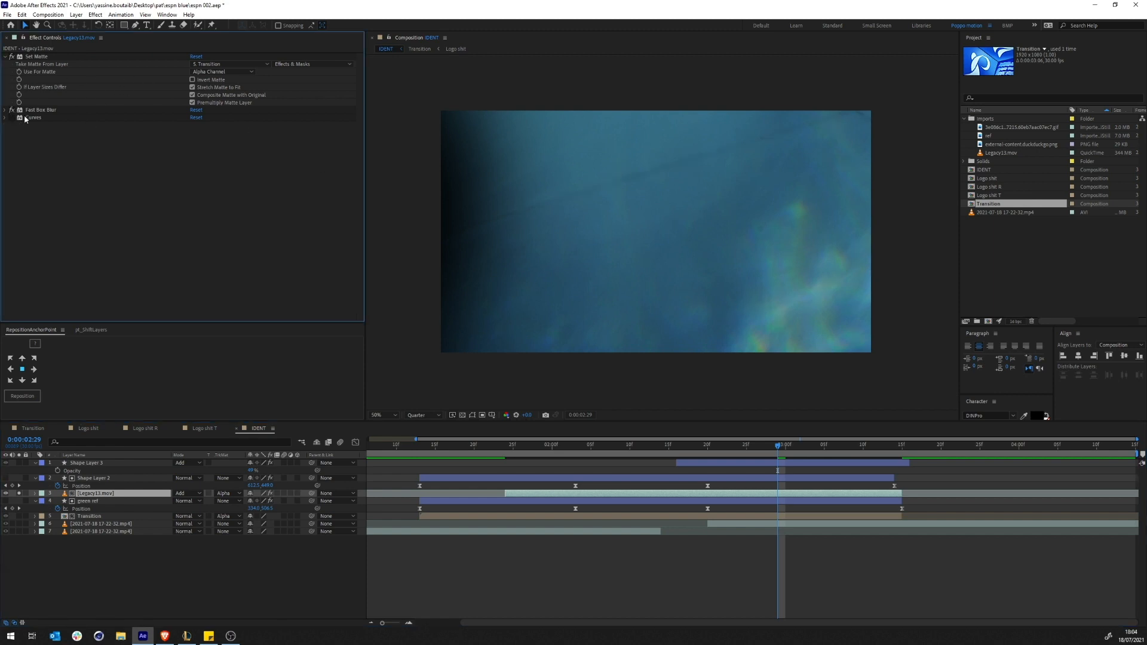
{"action": "left_click", "coordinate": [12, 118]}
{"action": "left_click", "coordinate": [11, 118]}
{"action": "left_click", "coordinate": [12, 118]}
{"action": "left_click", "coordinate": [12, 118]}
{"action": "left_click", "coordinate": [12, 118]}
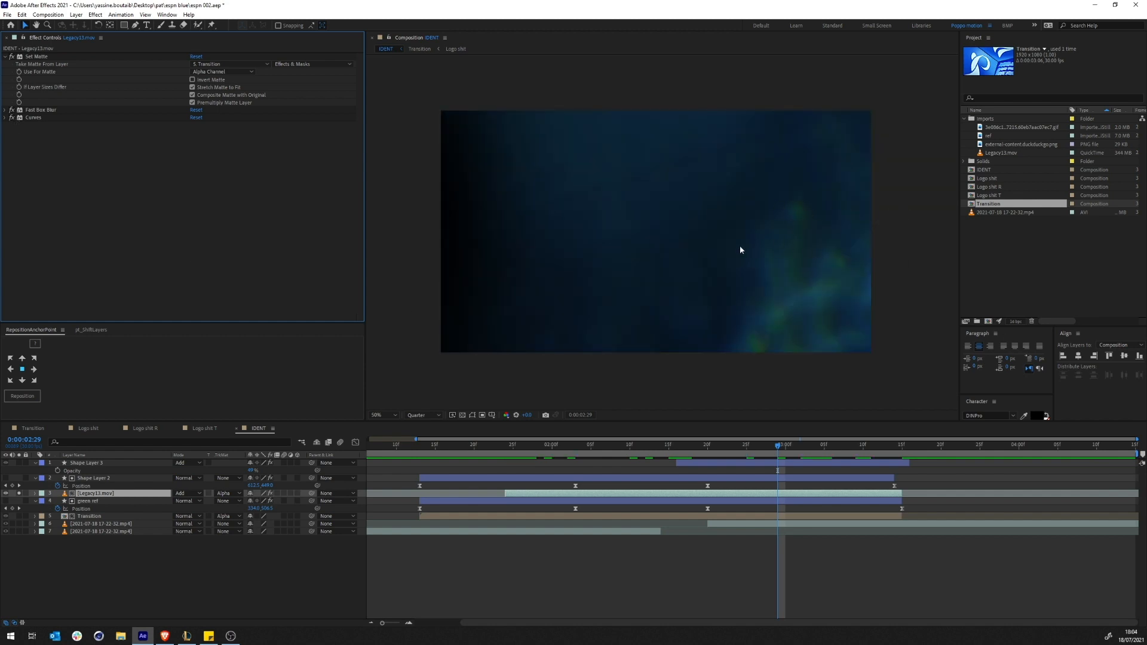
{"action": "left_click", "coordinate": [14, 118]}
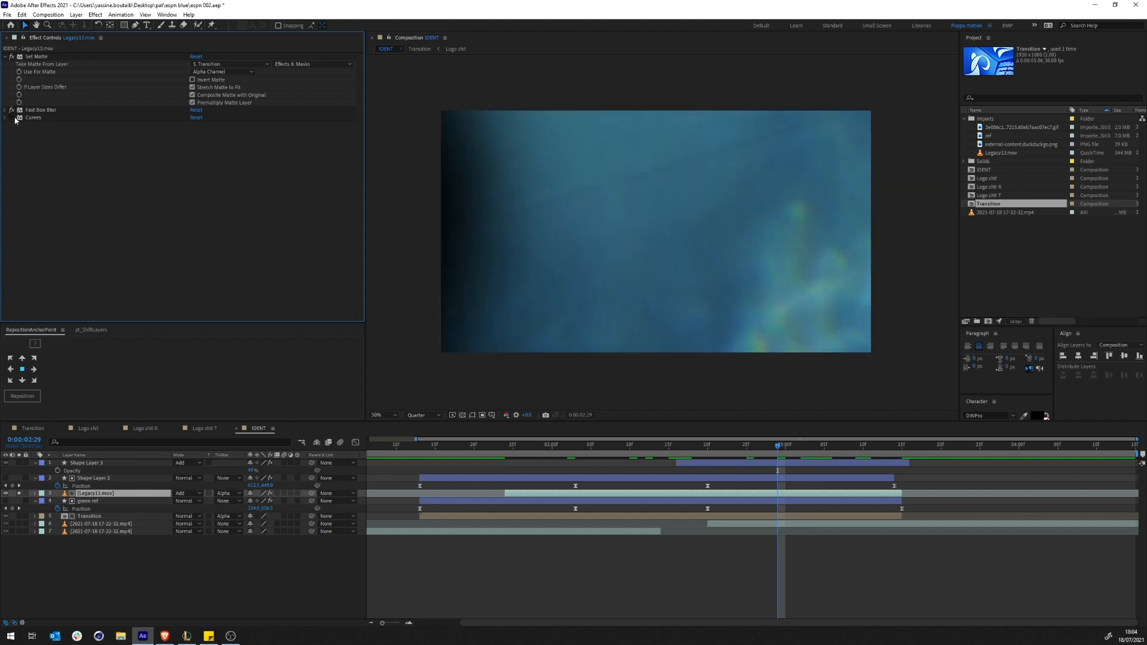
Solo Transition with Legacy13.mov to compare Curves off and on, leave Curves enabled and clear the solos
{"action": "left_click", "coordinate": [19, 516]}
{"action": "left_click", "coordinate": [12, 118]}
{"action": "left_click", "coordinate": [12, 118]}
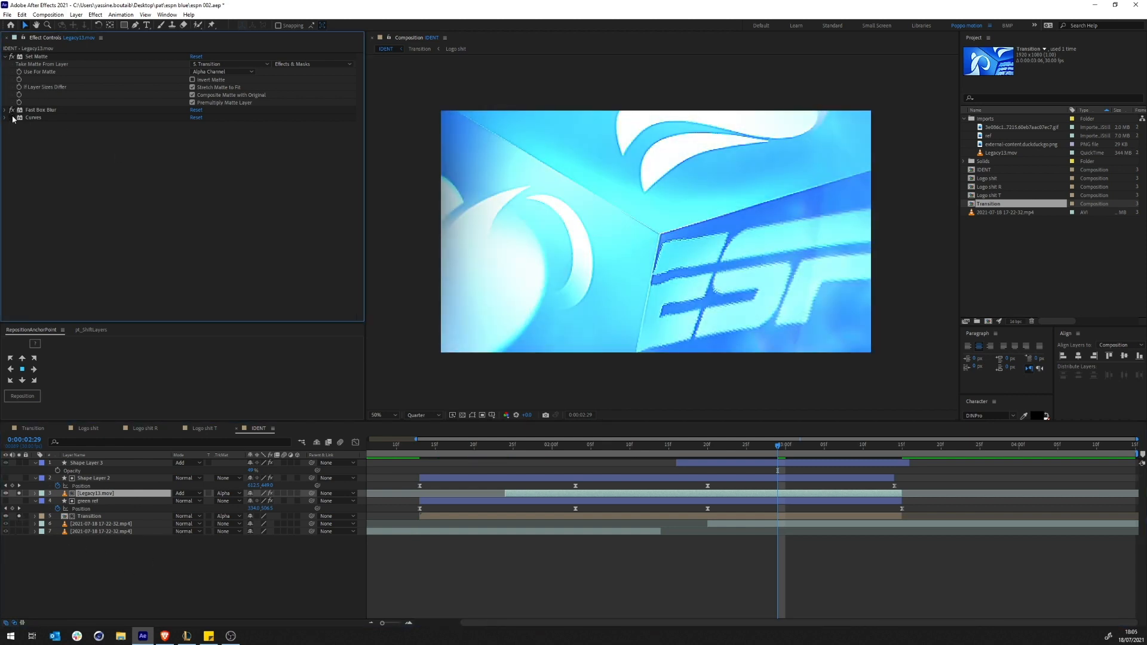
{"action": "left_click", "coordinate": [12, 118]}
{"action": "left_click", "coordinate": [94, 568]}
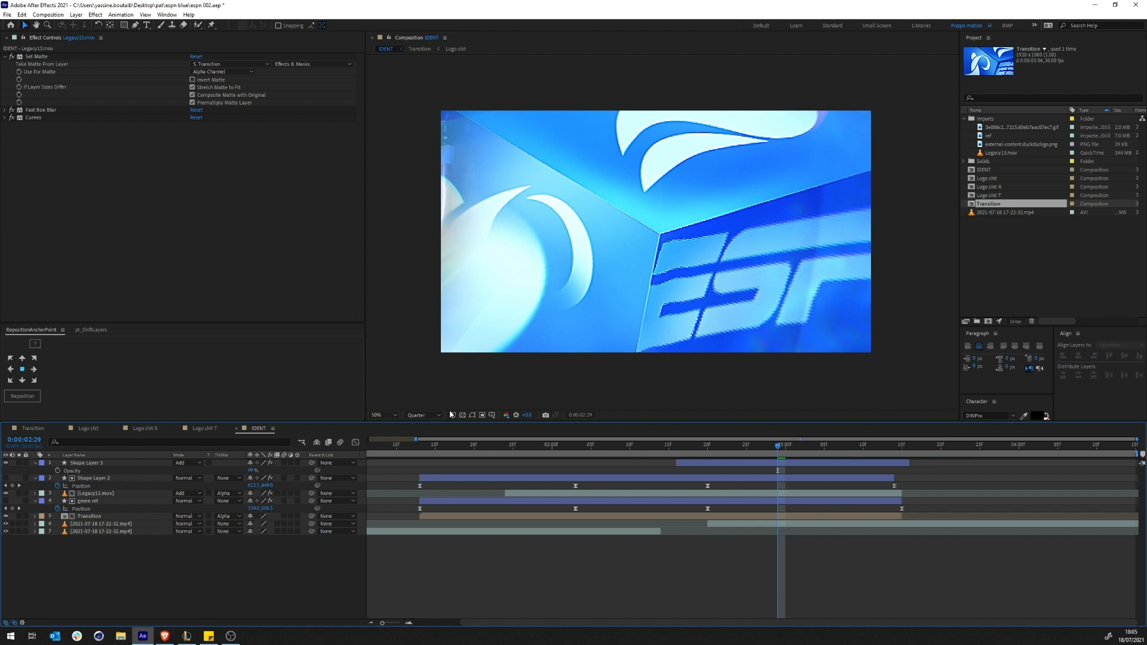
Set the IDENT preview resolution to Full and scrub back to 0:00:02:09 to review the finished transition
{"action": "left_click", "coordinate": [426, 415]}
{"action": "left_click", "coordinate": [435, 422]}
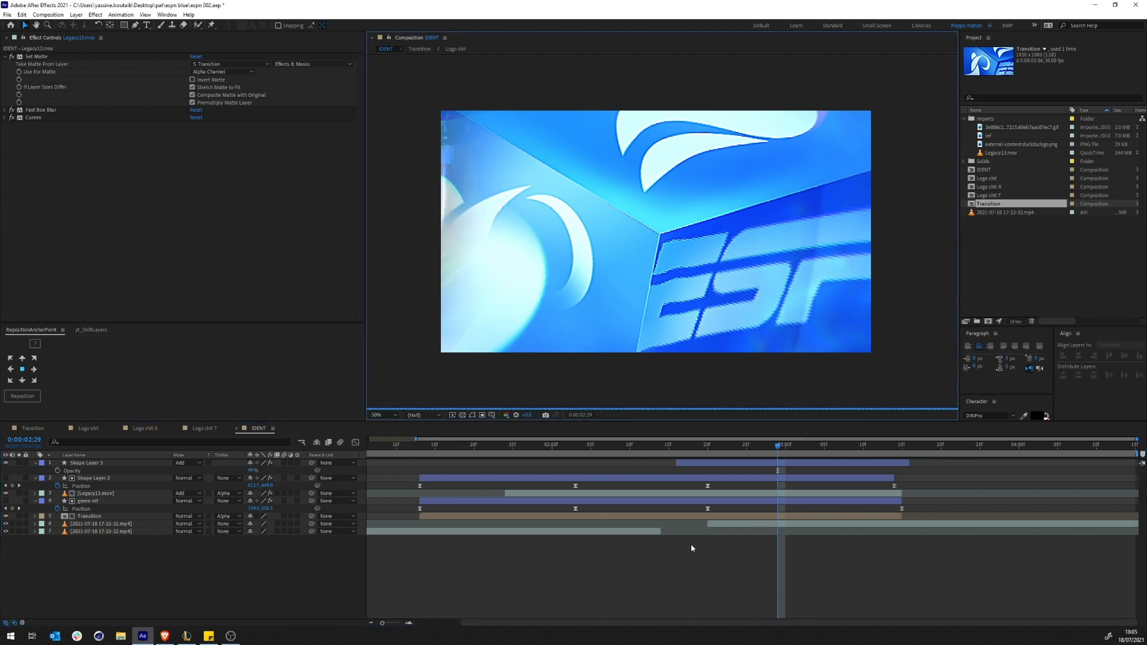
{"action": "left_click", "coordinate": [422, 415]}
{"action": "left_click", "coordinate": [420, 438]}
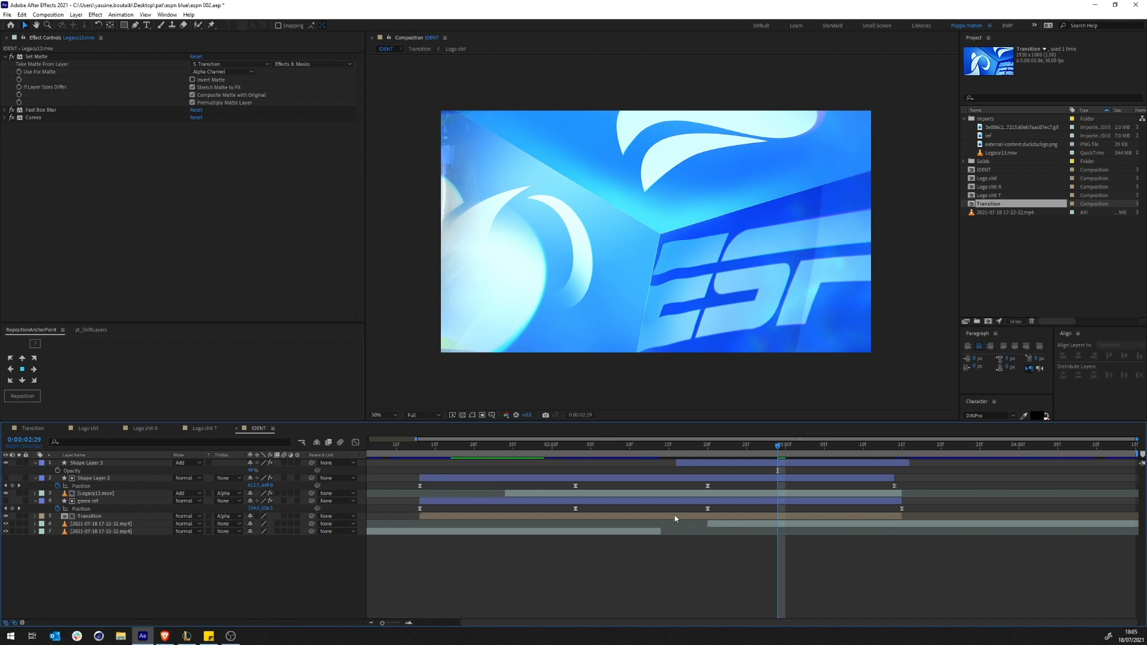
{"action": "left_click_drag", "start_coordinate": [641, 447], "coordinate": [625, 463]}
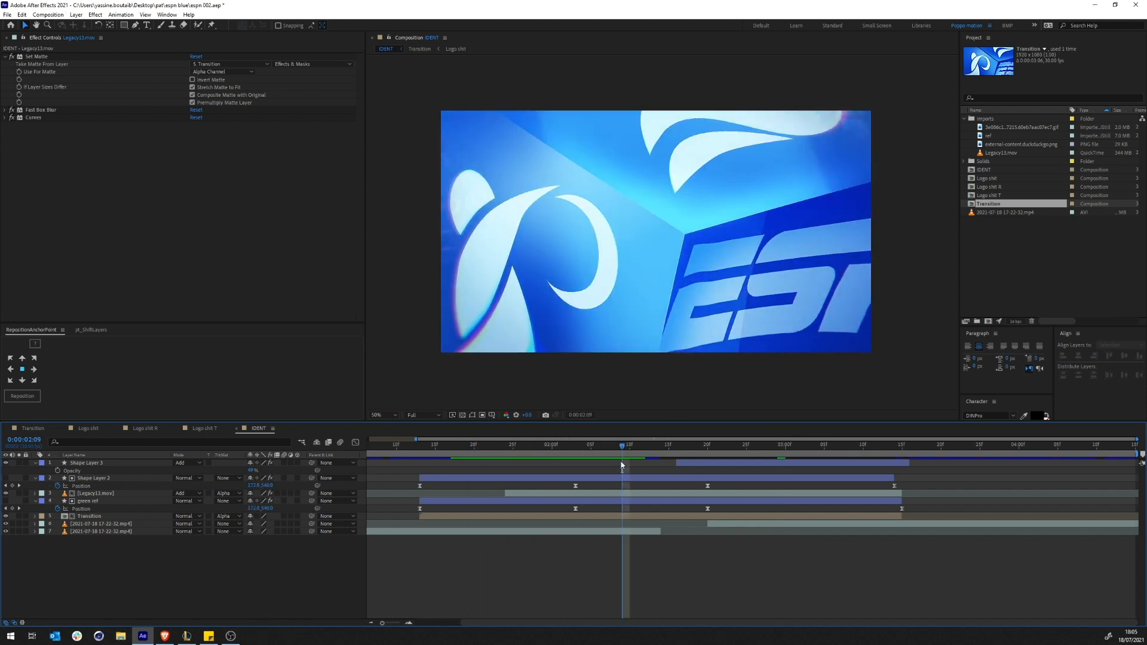